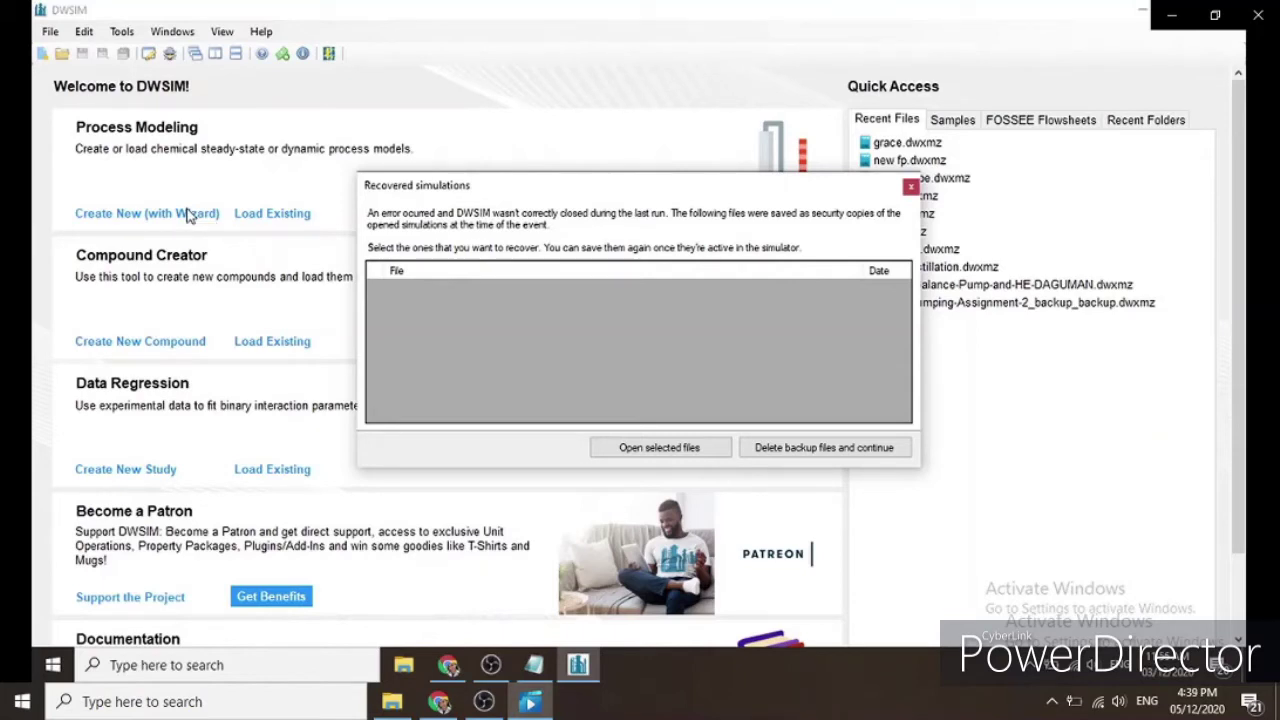
# Step: Create a new process model with the configuration wizard and proceed to the compound selection
pyautogui.scroll(-1, 187, 216)
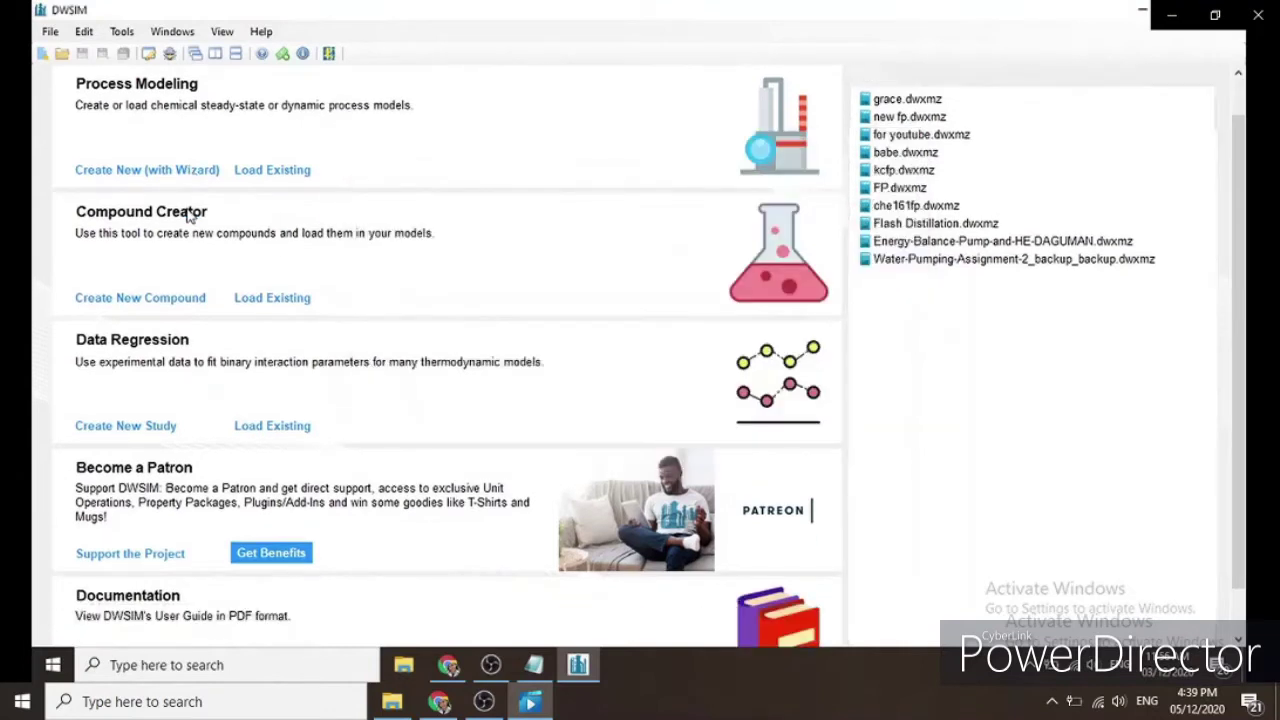
pyautogui.click(150, 170)
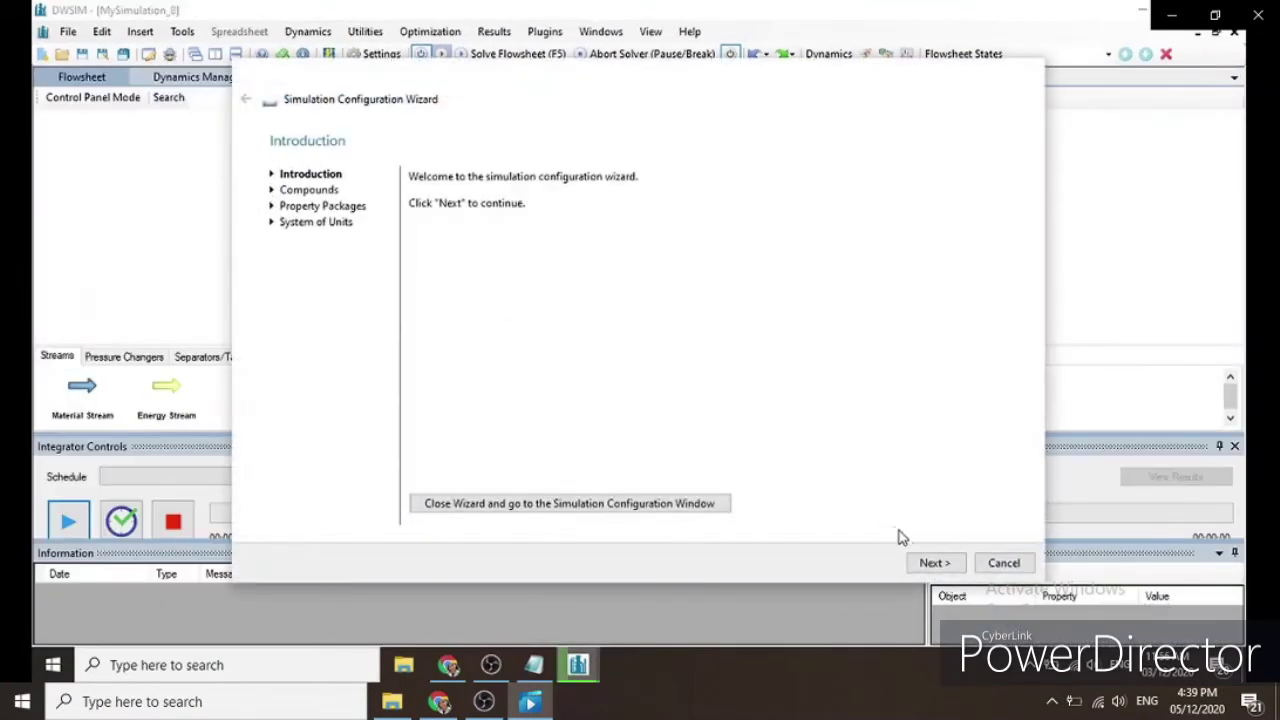
pyautogui.click(930, 563)
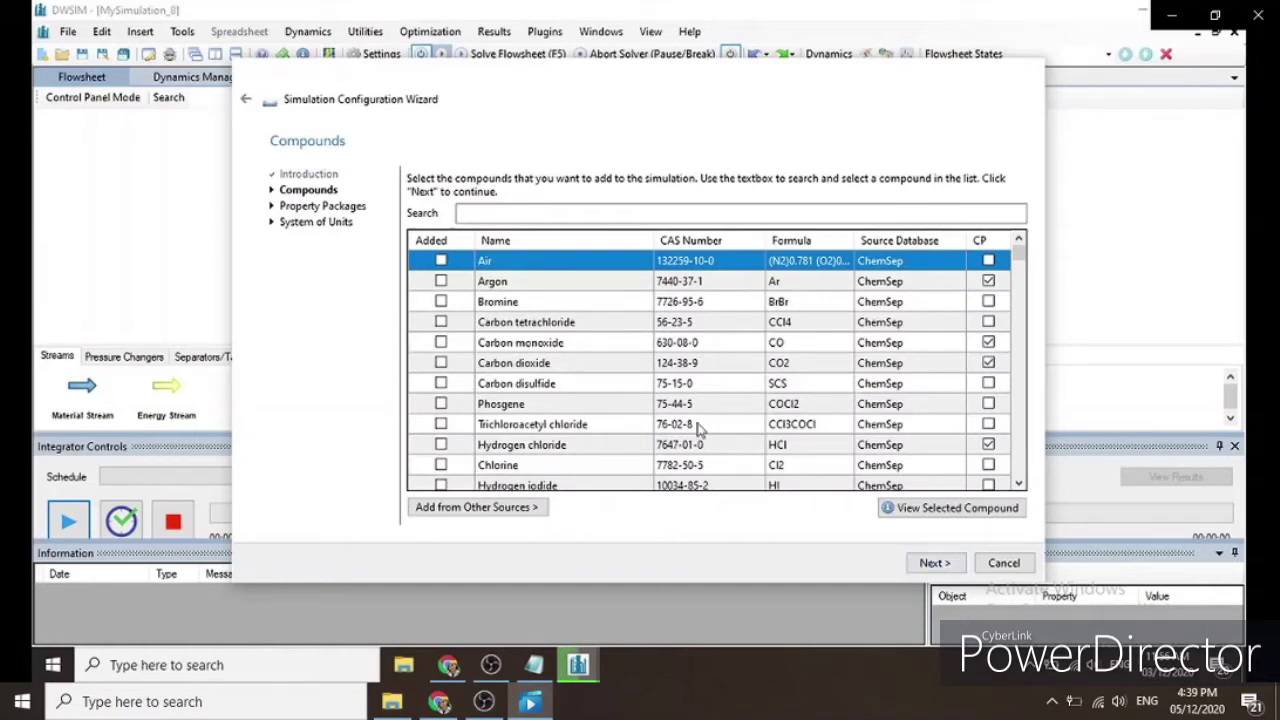
# Step: Add Air and Water from the ChemSep database to the simulation's compounds
pyautogui.click(441, 260)
pyautogui.click(505, 213)
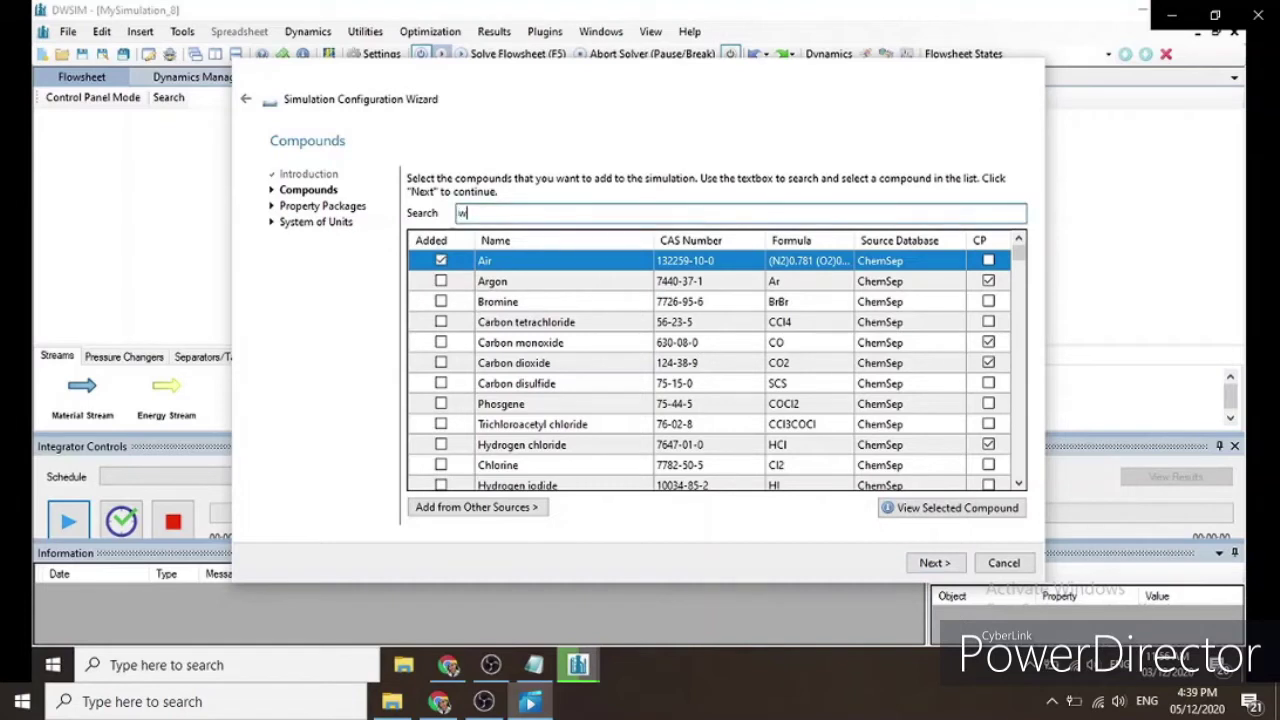
pyautogui.write('water')
pyautogui.press('Return')
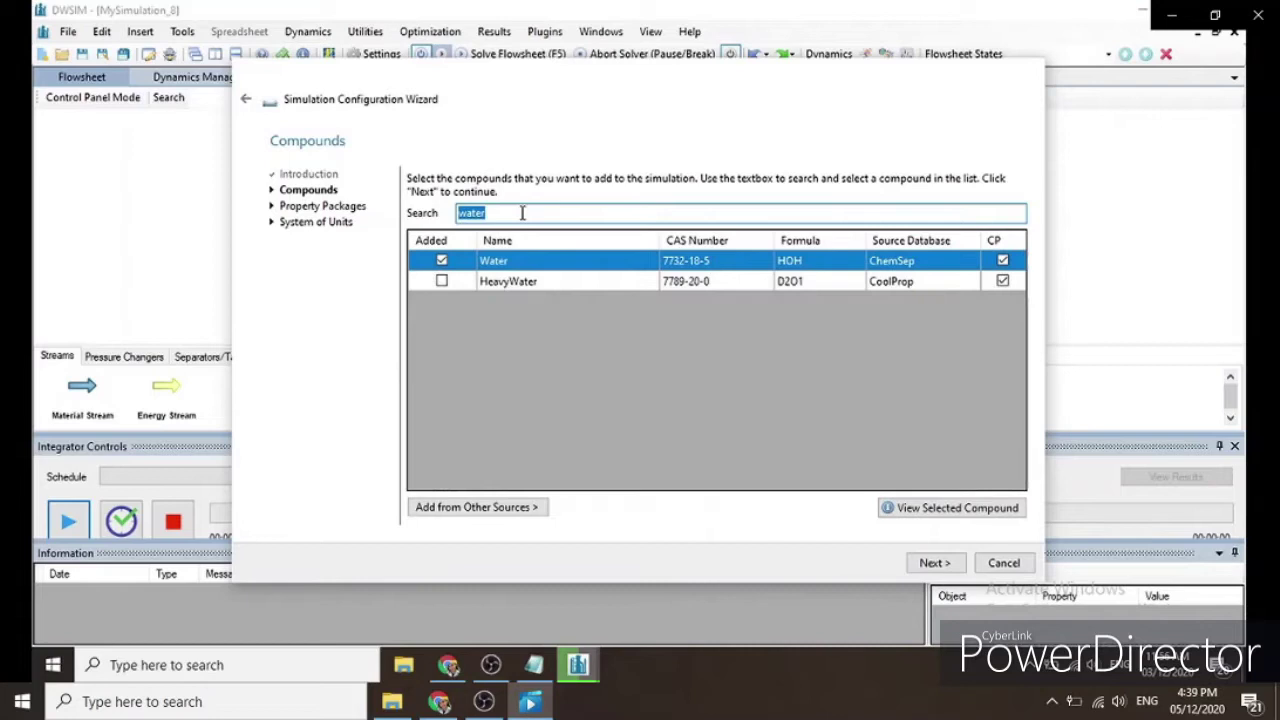
# Step: Add the Raoult's Law property package, keep the SI system of units and finish the wizard
pyautogui.click(928, 565)
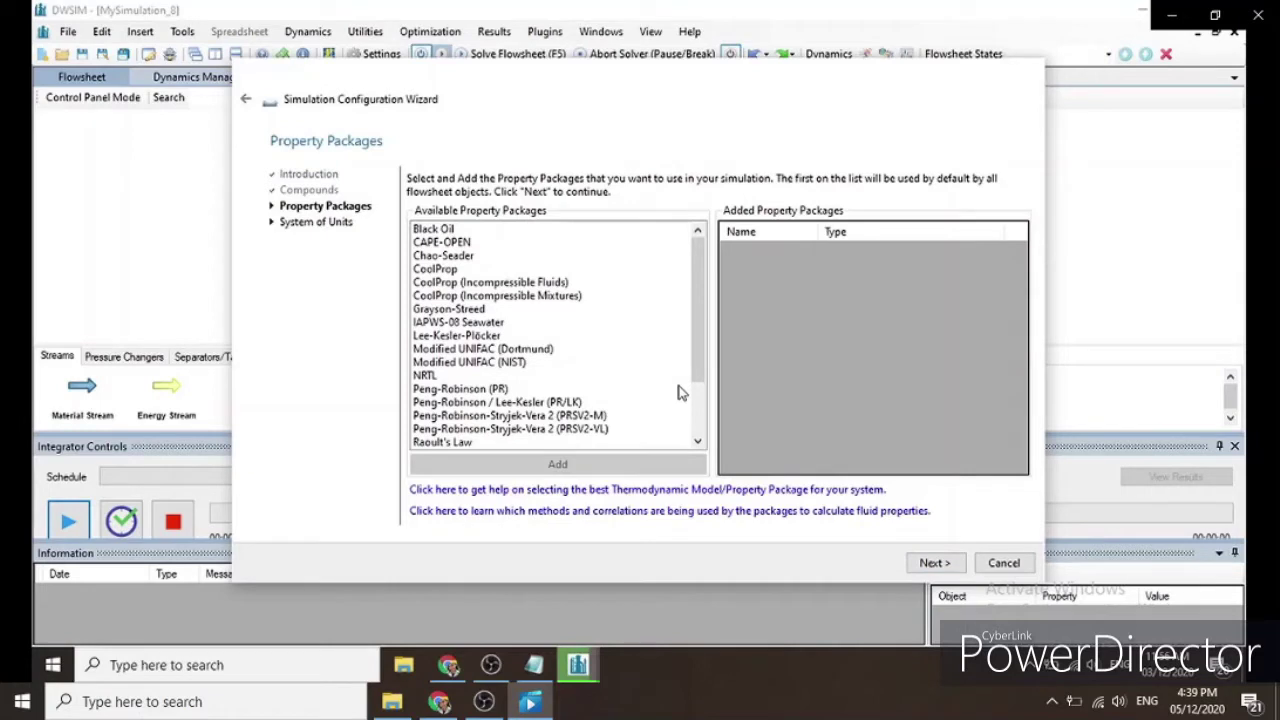
pyautogui.click(462, 443)
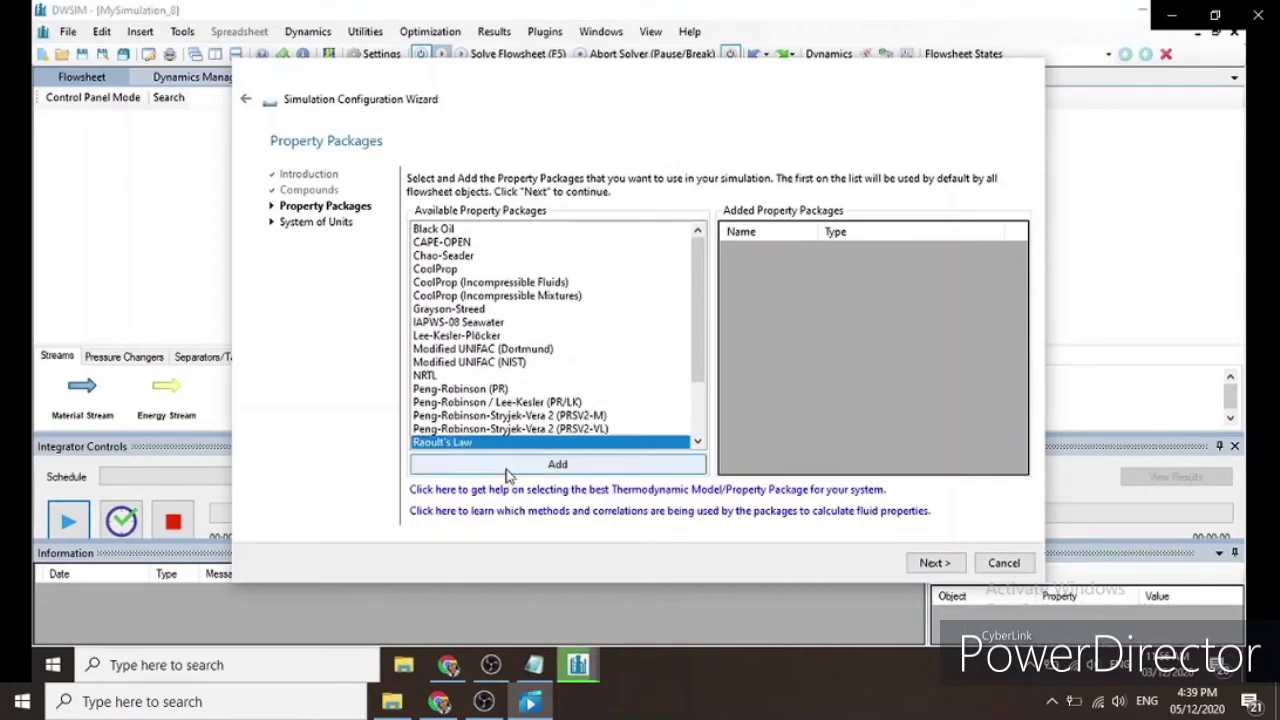
pyautogui.click(507, 466)
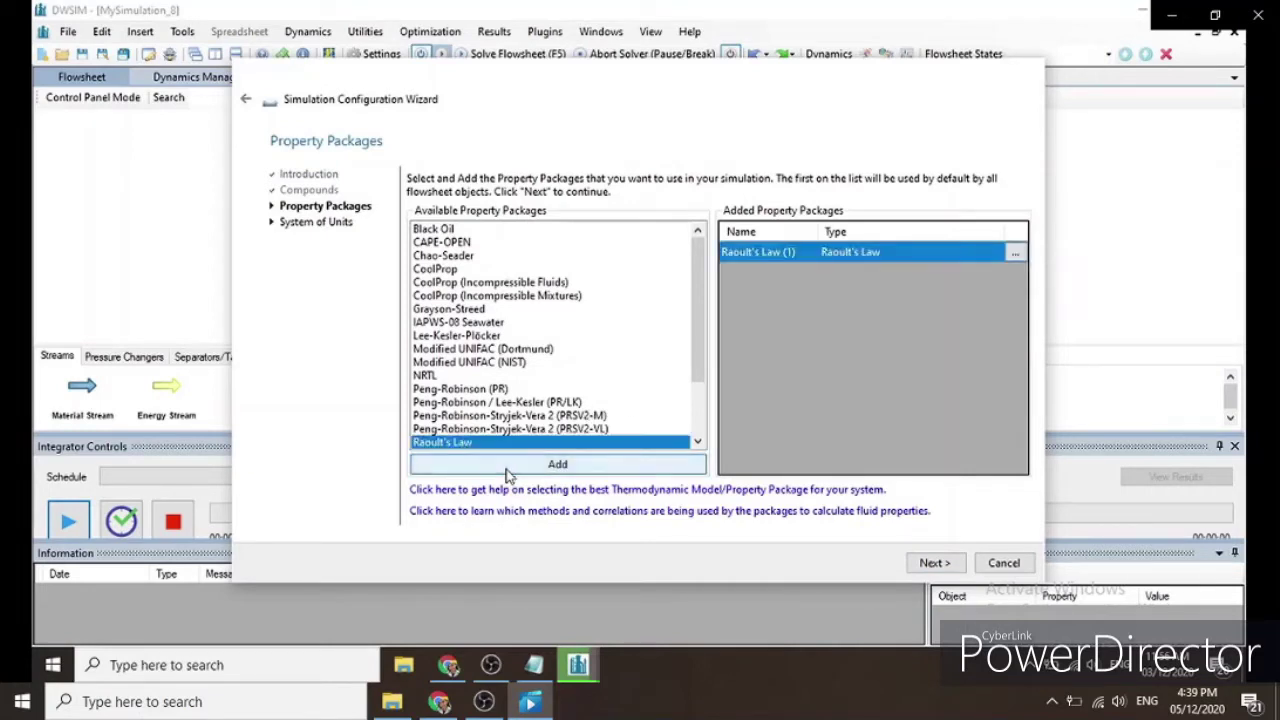
pyautogui.click(933, 564)
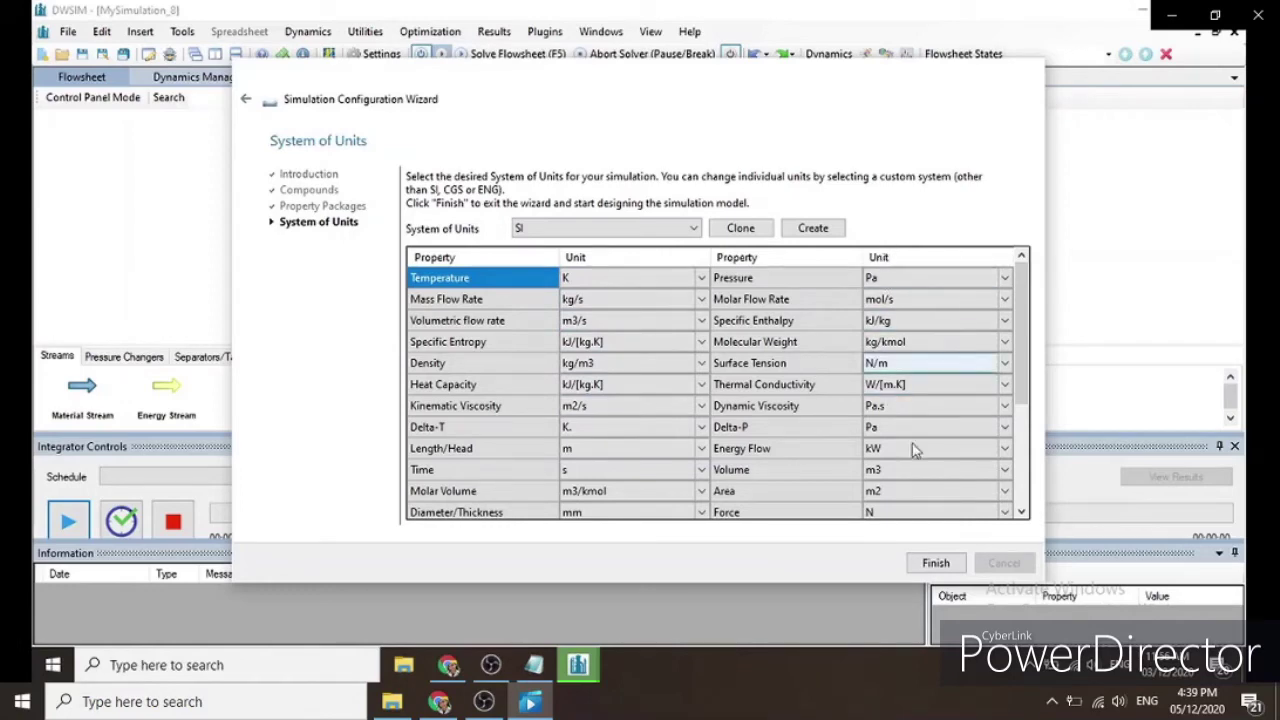
pyautogui.click(935, 564)
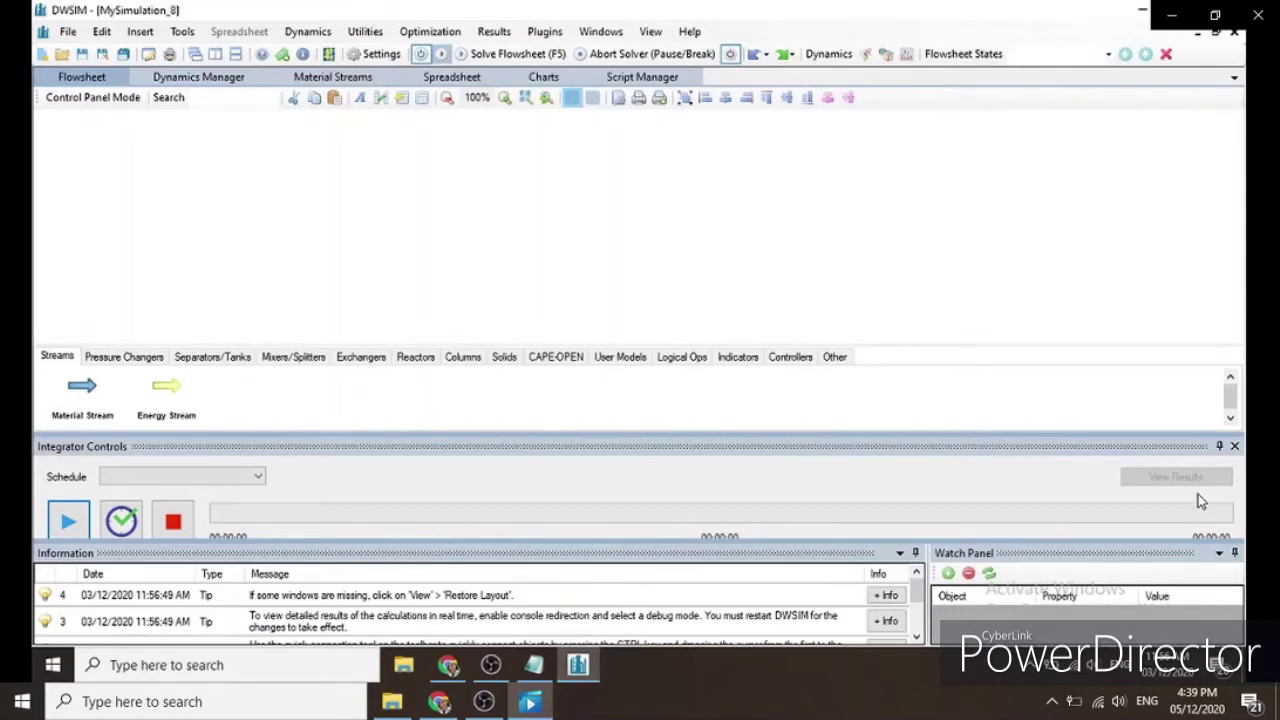
# Step: Auto-hide the Integrator Controls and Watch Panel, and shrink the Information area to enlarge the flowsheet
pyautogui.click(1220, 448)
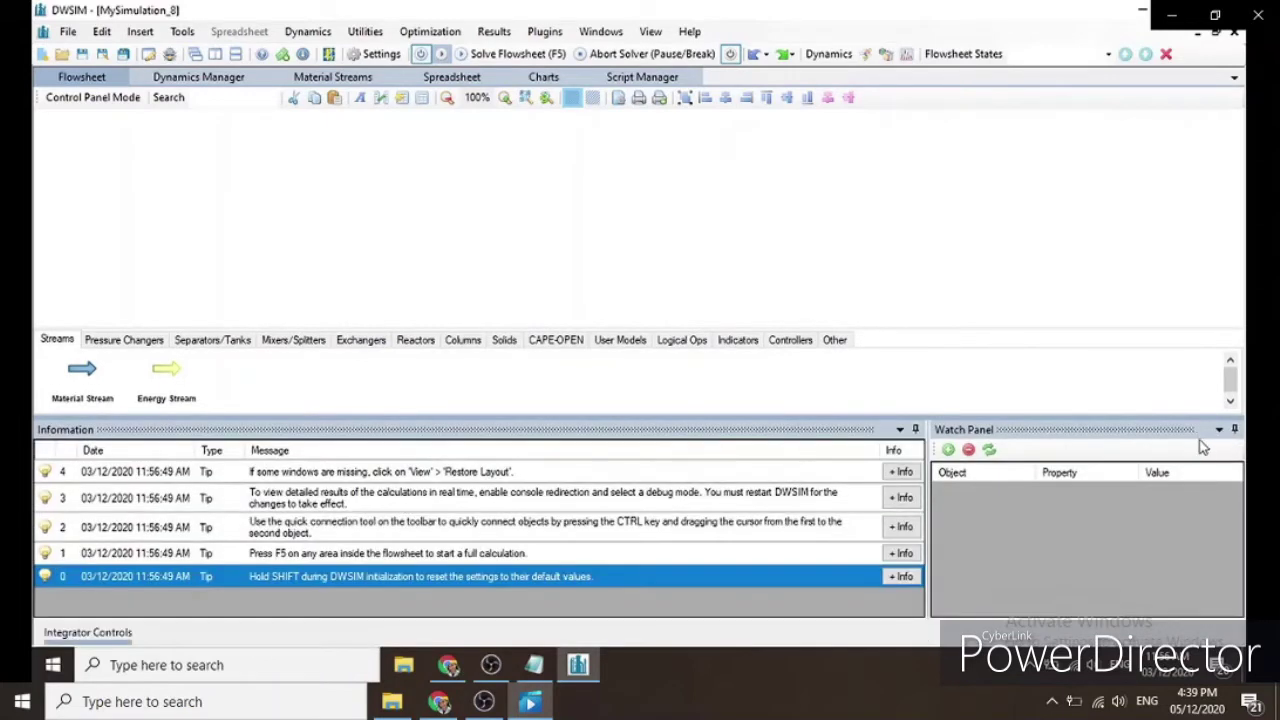
pyautogui.click(1234, 429)
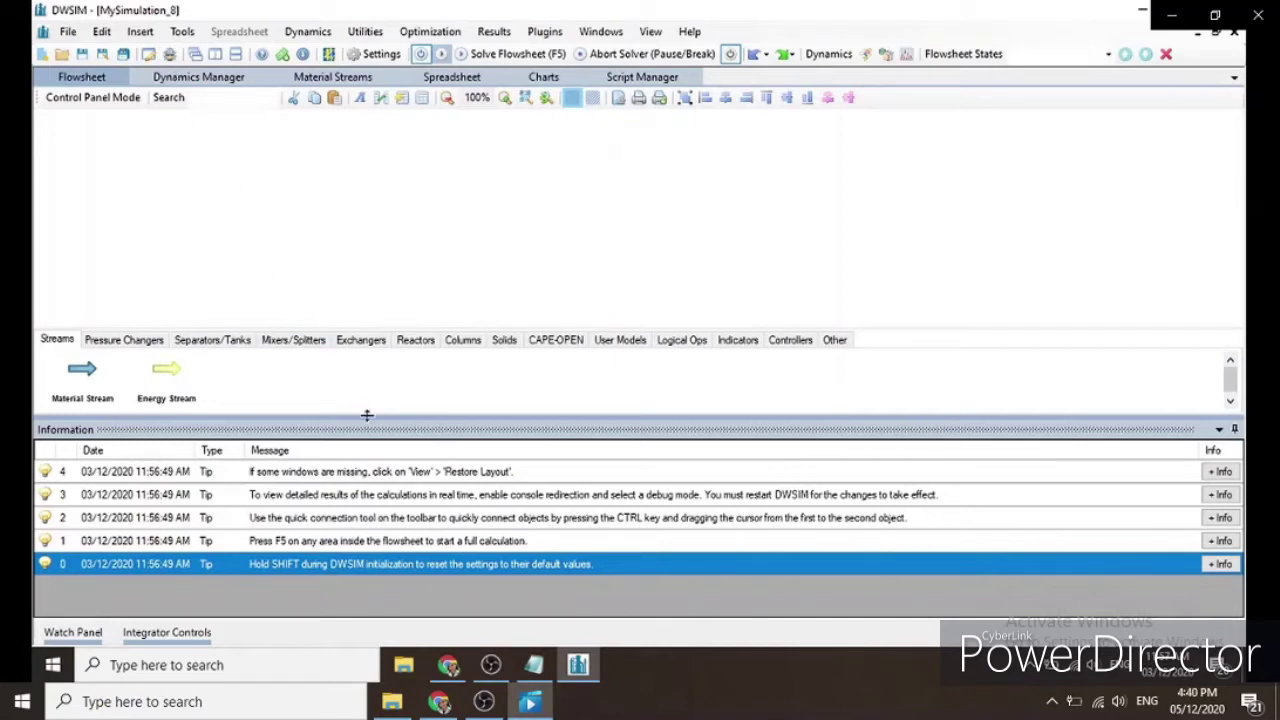
pyautogui.moveTo(367, 415); pyautogui.dragTo(355, 496)
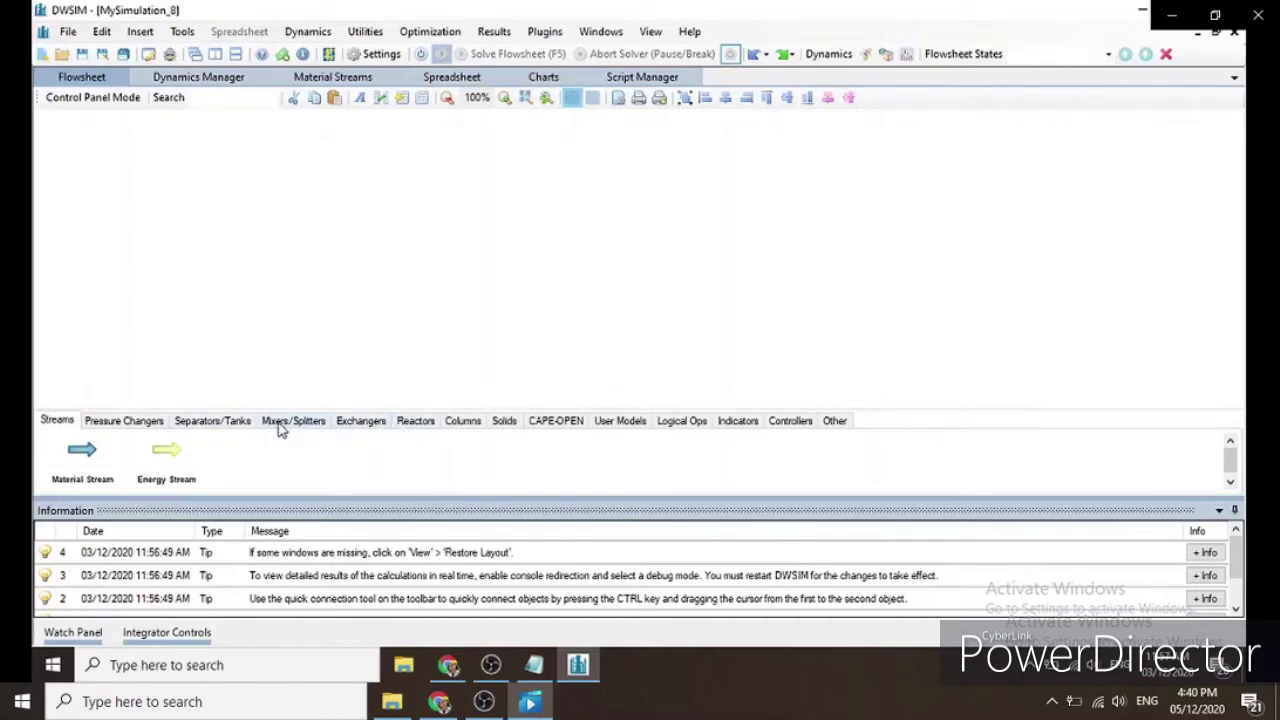
# Step: Place a Compound Separator in the middle of the flowsheet and open its properties
pyautogui.click(243, 421)
pyautogui.moveTo(84, 450); pyautogui.dragTo(493, 250)
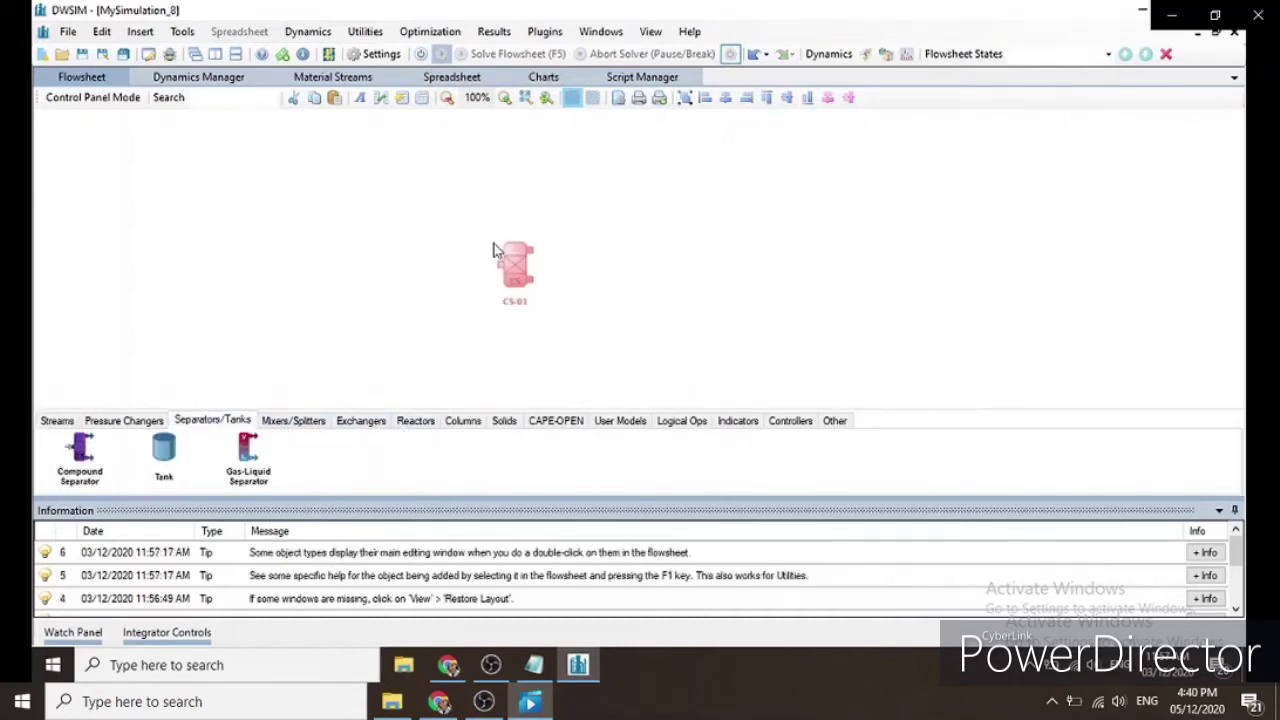
pyautogui.click(512, 272)
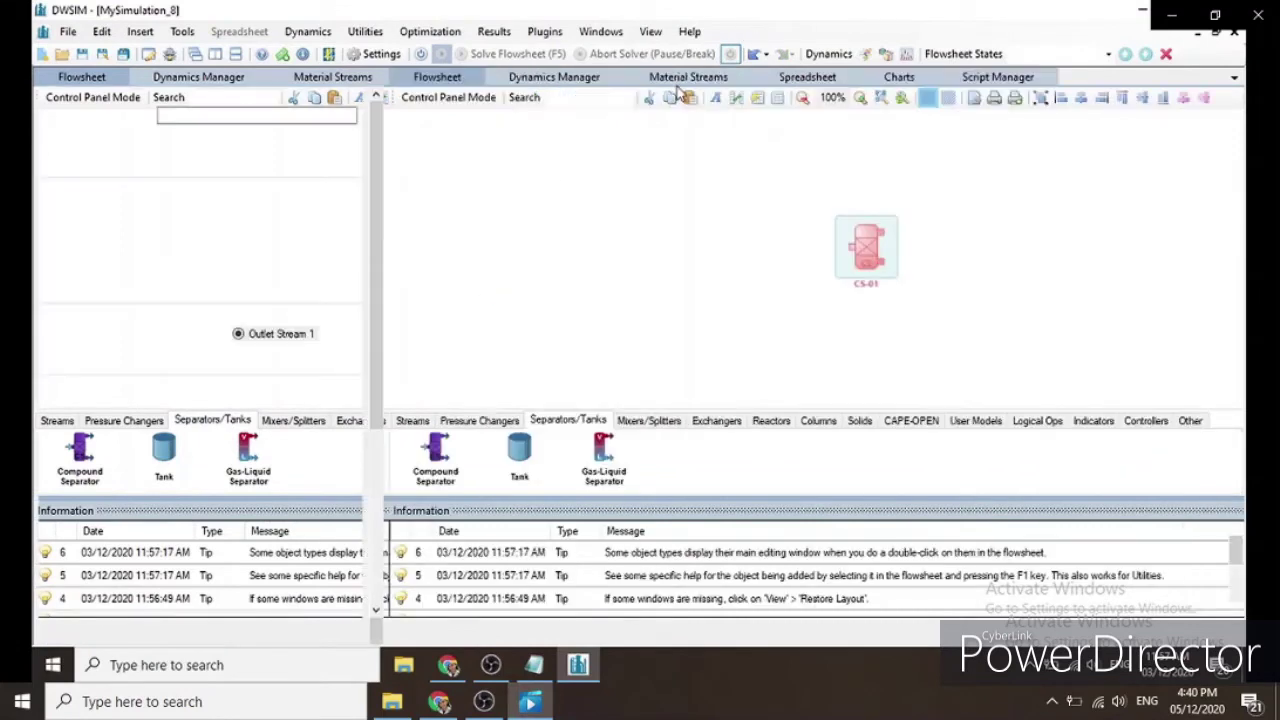
# Step: Create and connect an inlet stream, two outlet streams and an energy stream for the compound separator
pyautogui.click(860, 99)
pyautogui.click(862, 100)
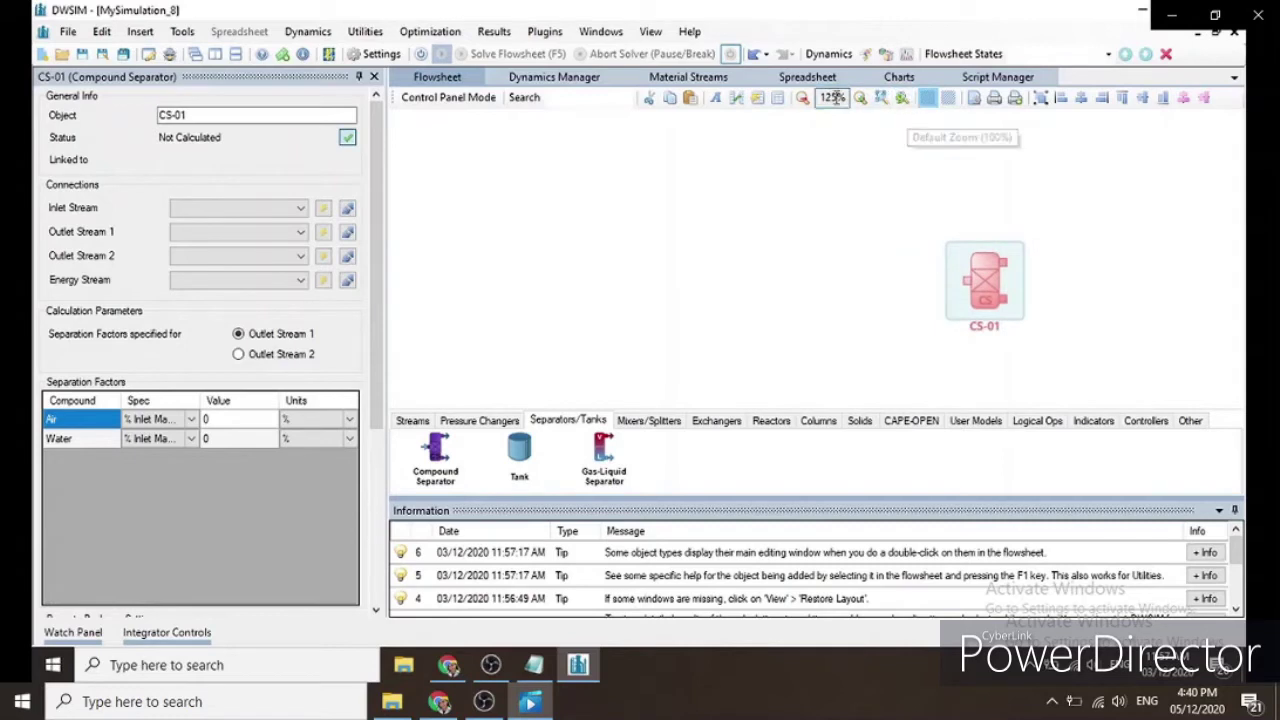
pyautogui.click(804, 100)
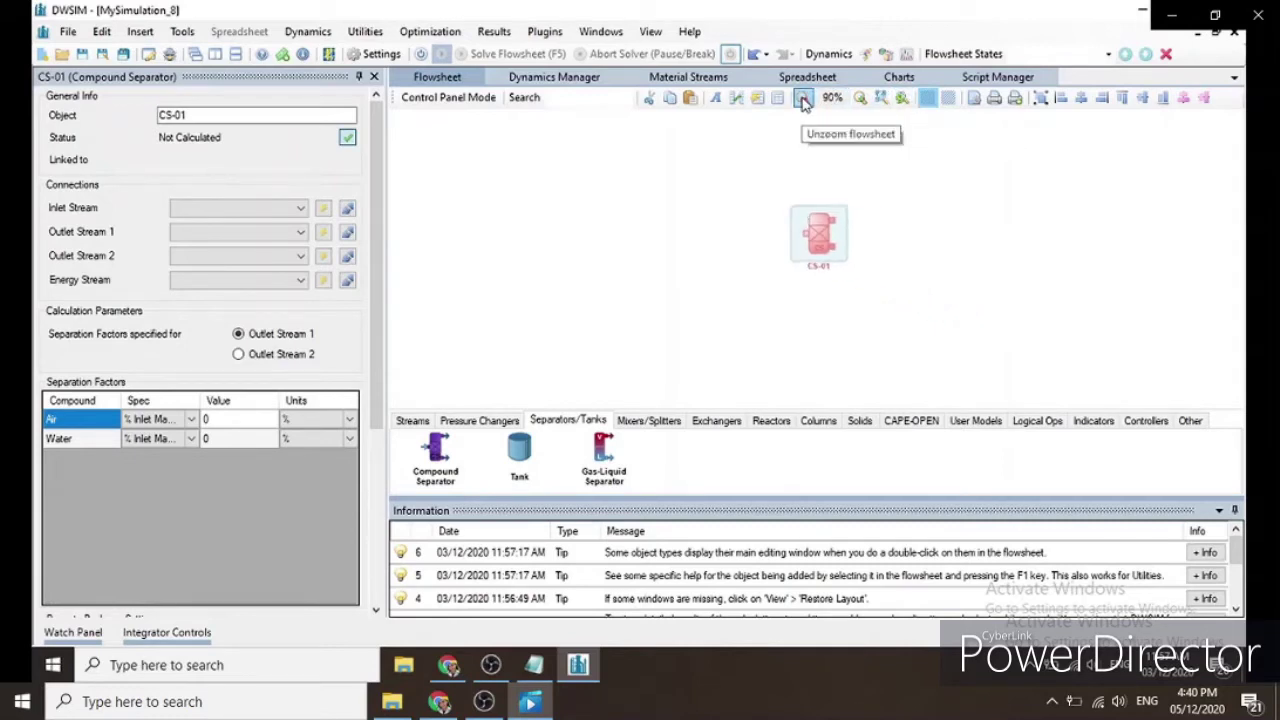
pyautogui.scroll(-1, 770, 252)
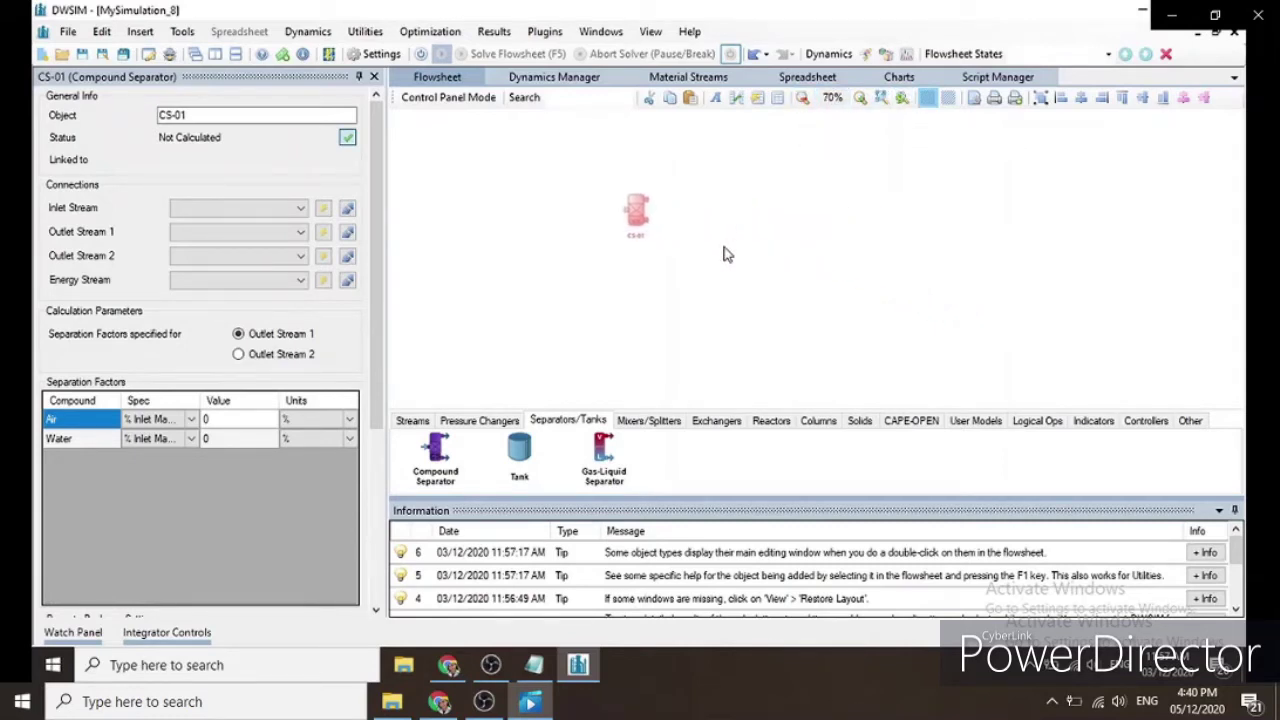
pyautogui.click(629, 218)
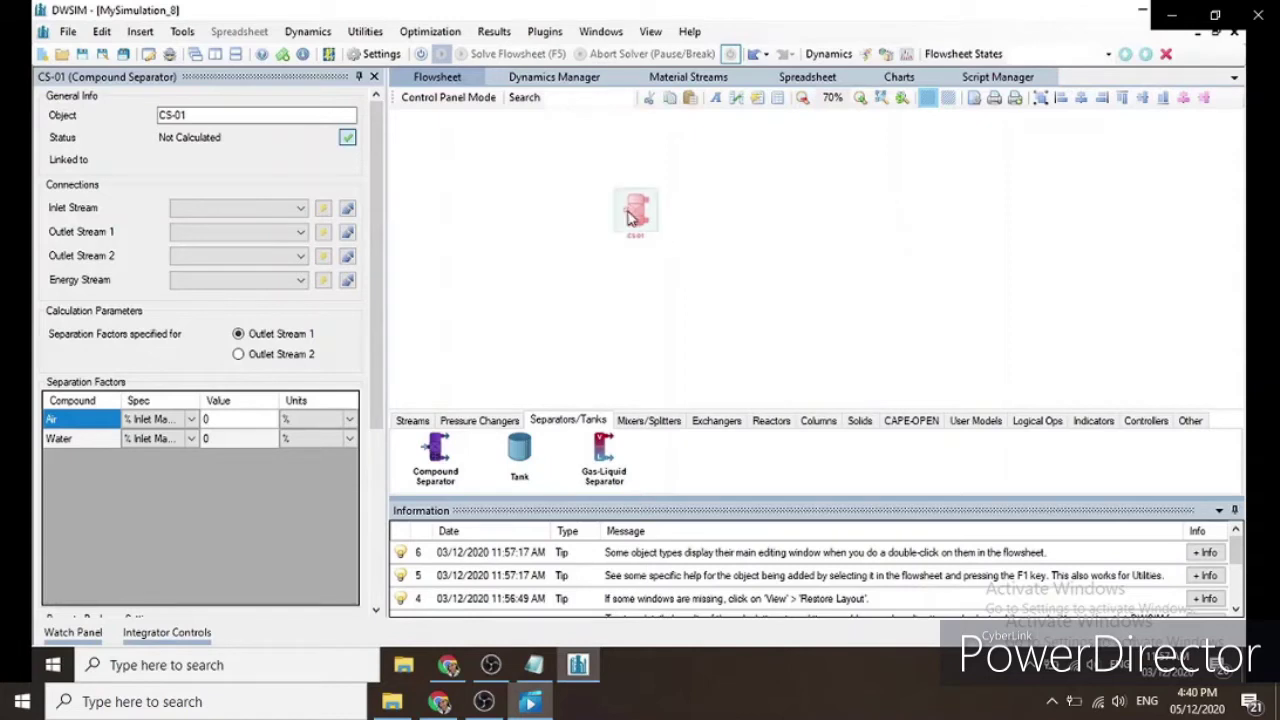
pyautogui.click(322, 208)
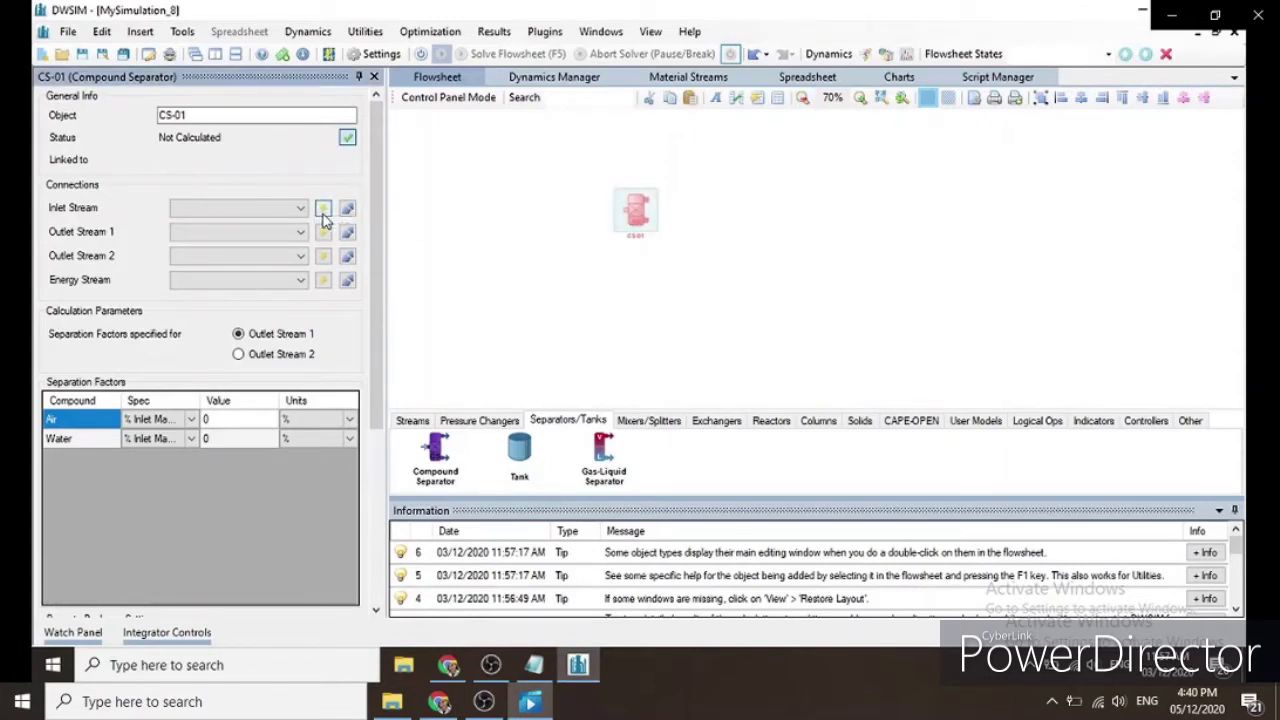
pyautogui.click(324, 232)
pyautogui.click(323, 256)
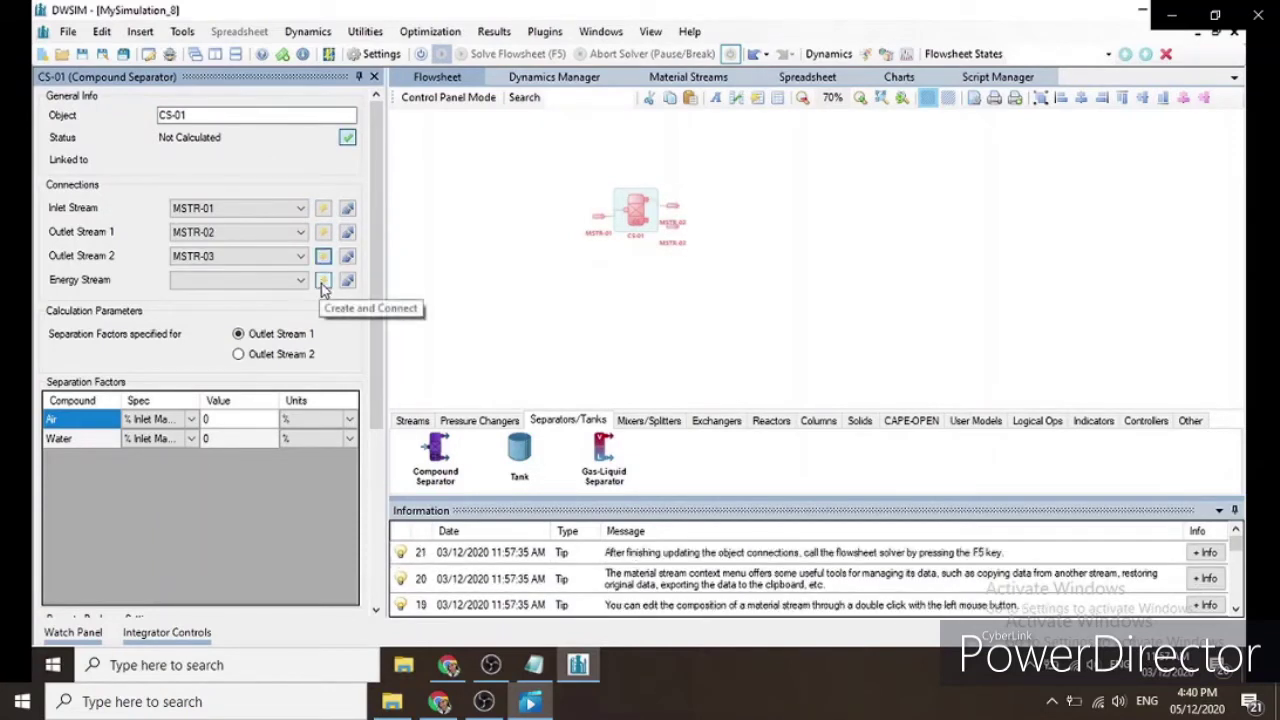
pyautogui.click(323, 280)
# Step: Spread the streams around the separator: energy stream below, outlets to the upper and lower right, inlet further left
pyautogui.moveTo(658, 262); pyautogui.dragTo(650, 293)
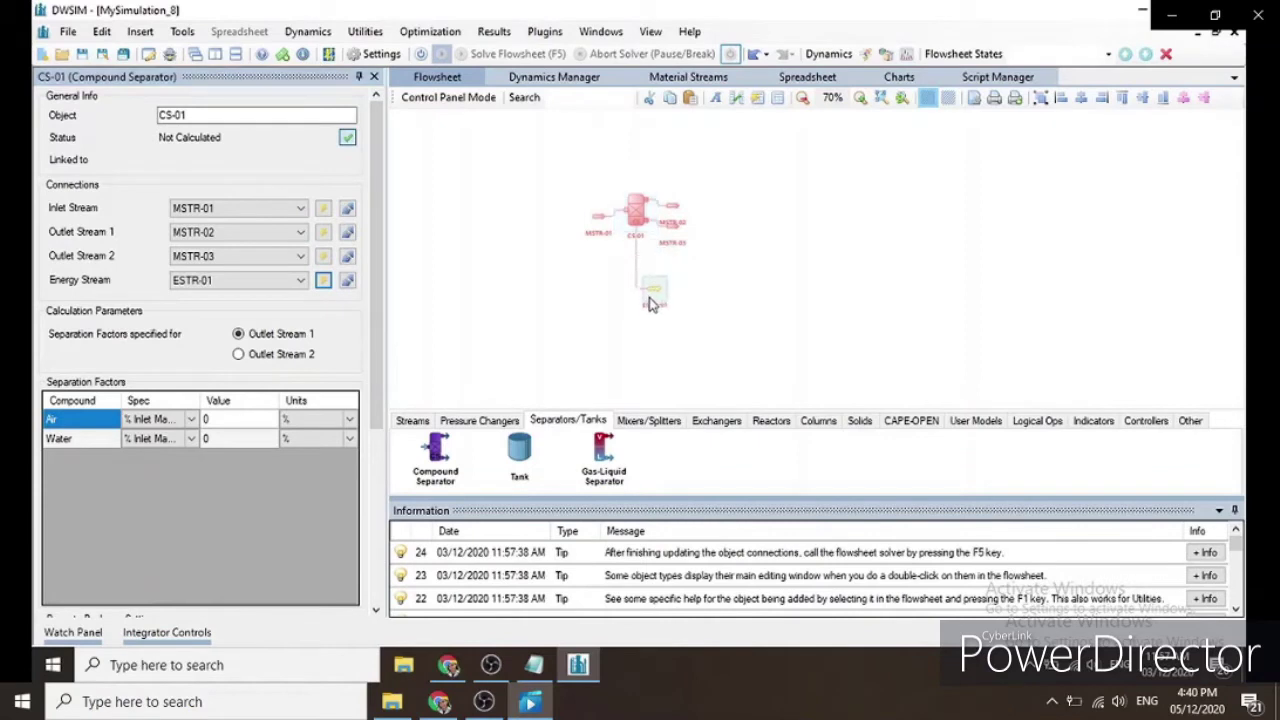
pyautogui.moveTo(672, 213); pyautogui.dragTo(709, 178)
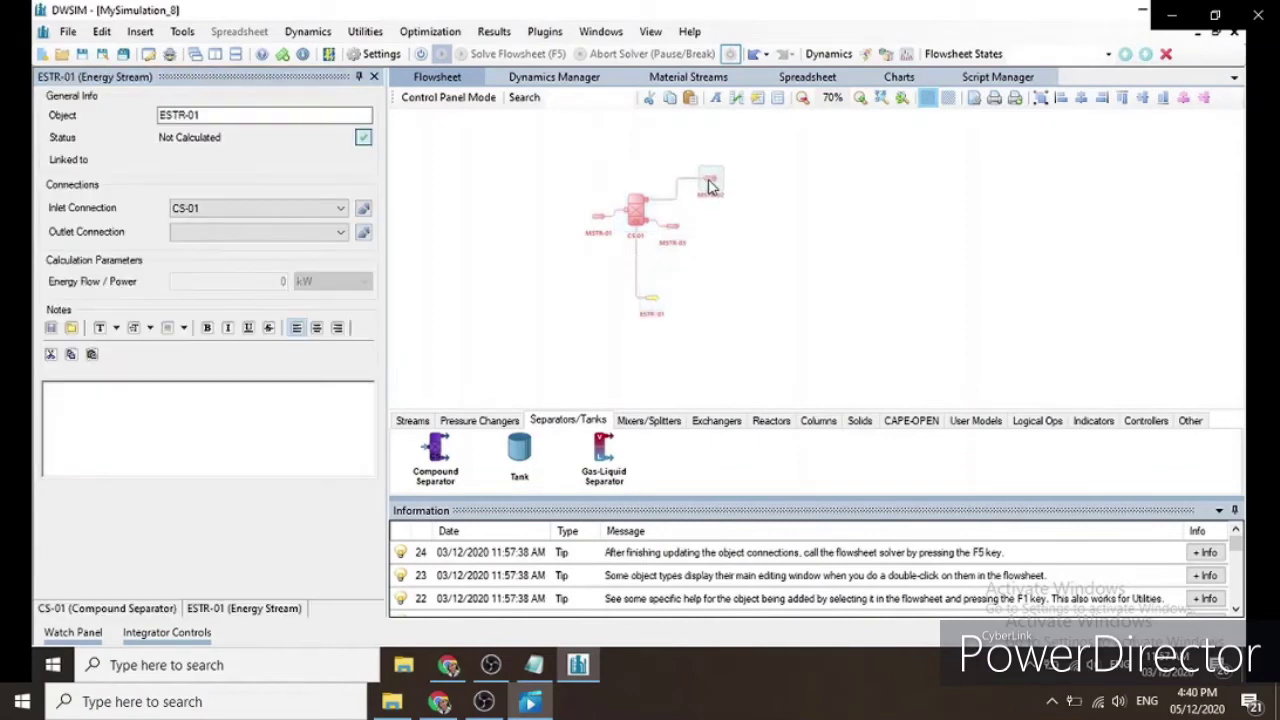
pyautogui.moveTo(675, 233); pyautogui.dragTo(708, 251)
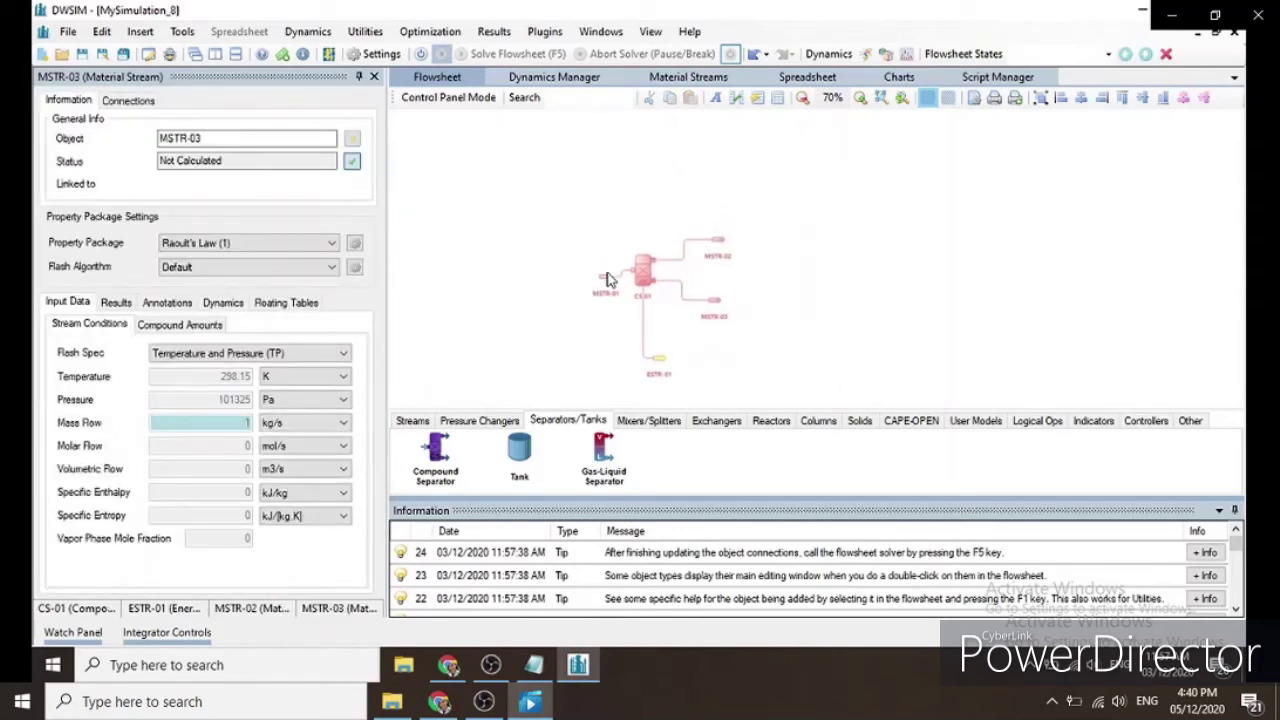
pyautogui.moveTo(605, 287); pyautogui.dragTo(577, 280)
# Step: Place a Stream Mixer left of the separator's inlet stream and a Stream Splitter right of its outlet streams
pyautogui.click(462, 423)
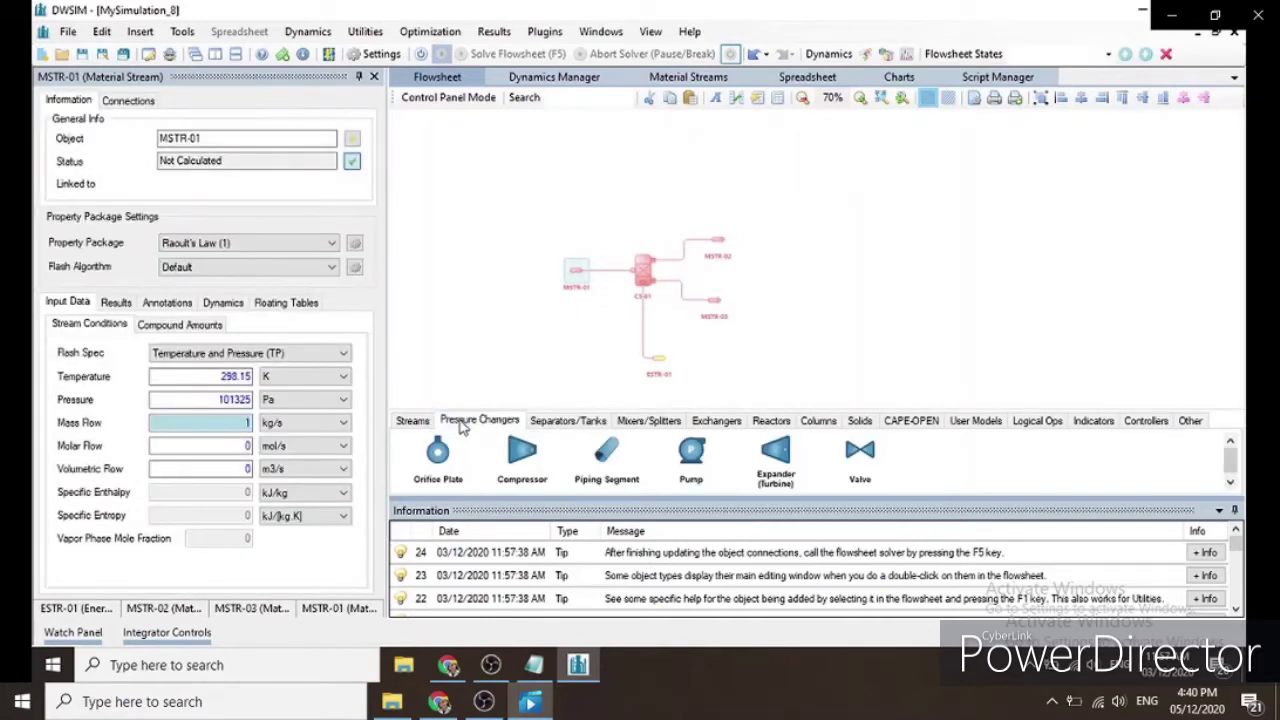
pyautogui.click(635, 424)
pyautogui.moveTo(432, 452); pyautogui.dragTo(493, 266)
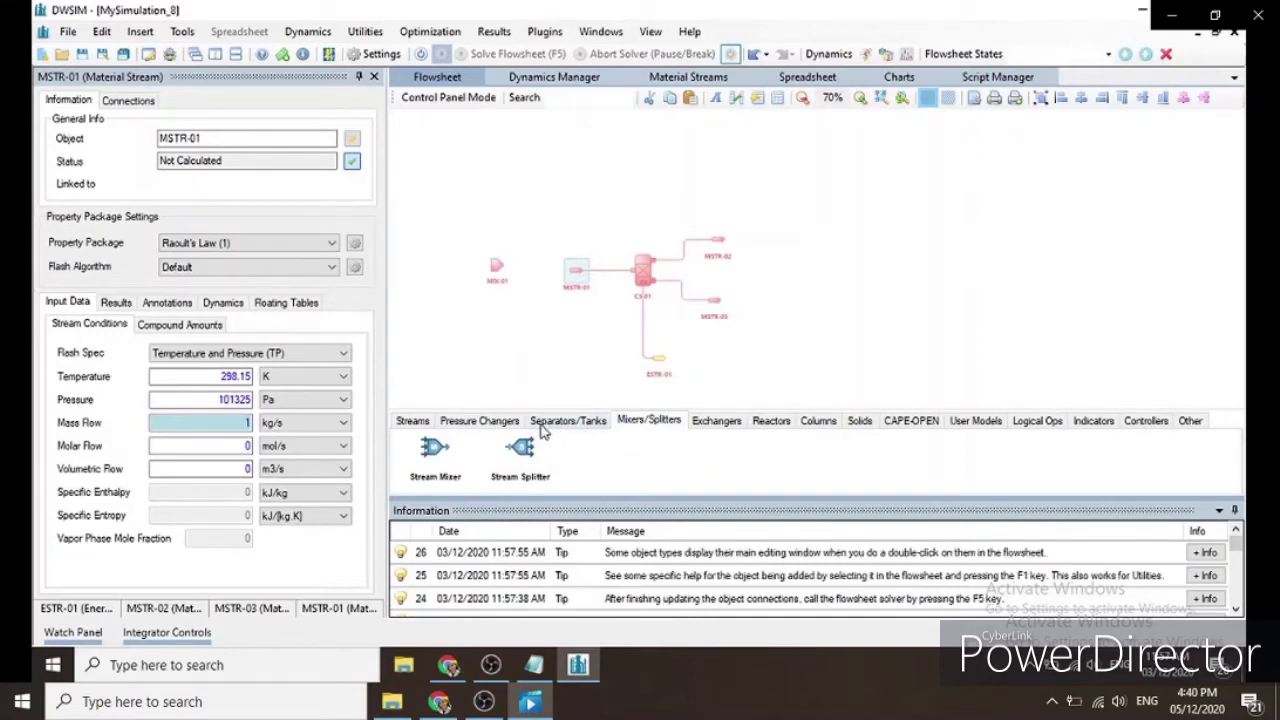
pyautogui.moveTo(524, 452); pyautogui.dragTo(790, 262)
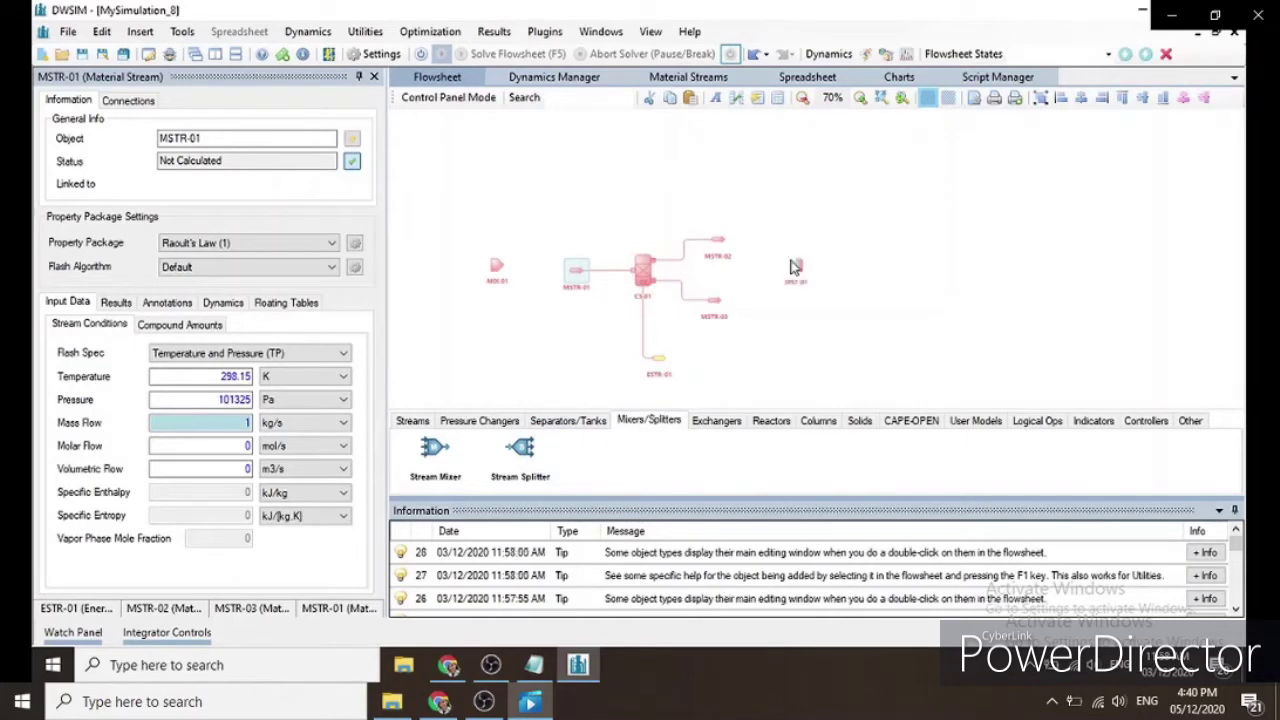
# Step: Create two inlet streams for the mixer and two outlet streams for the splitter, arranging each pair above and below its block
pyautogui.click(498, 270)
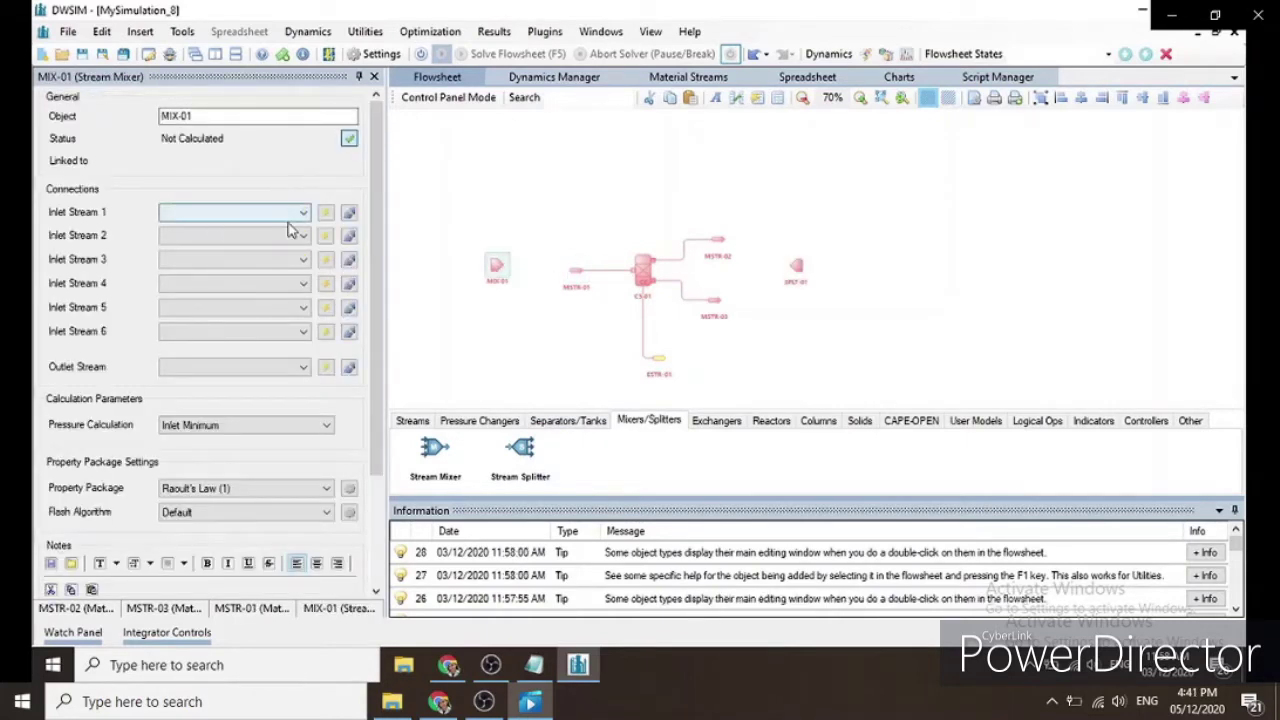
pyautogui.click(326, 216)
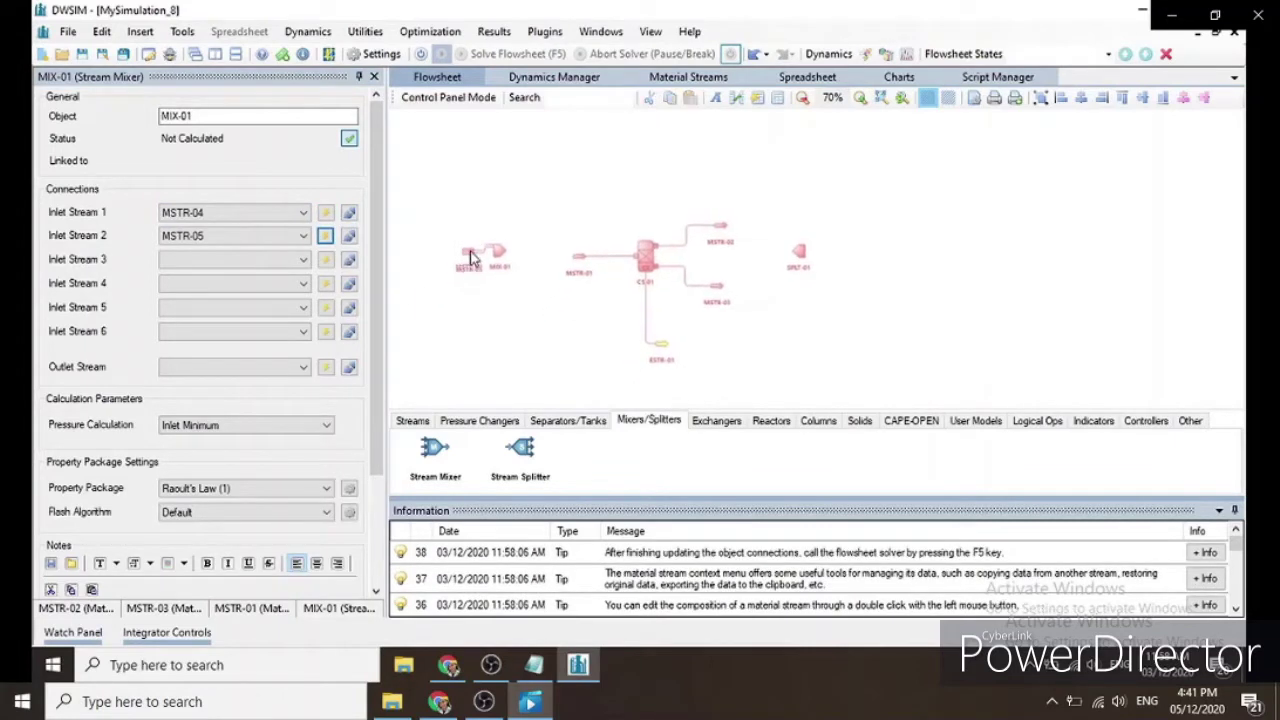
pyautogui.moveTo(468, 258); pyautogui.dragTo(478, 175)
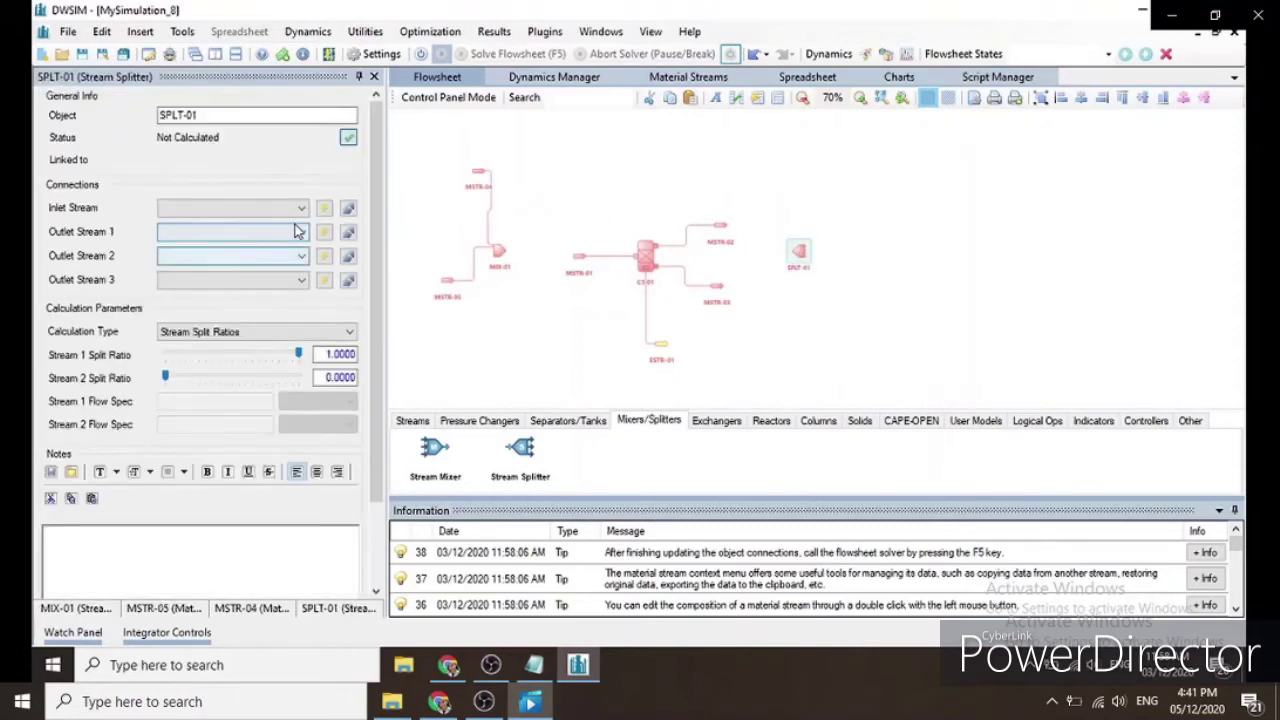
pyautogui.click(347, 233)
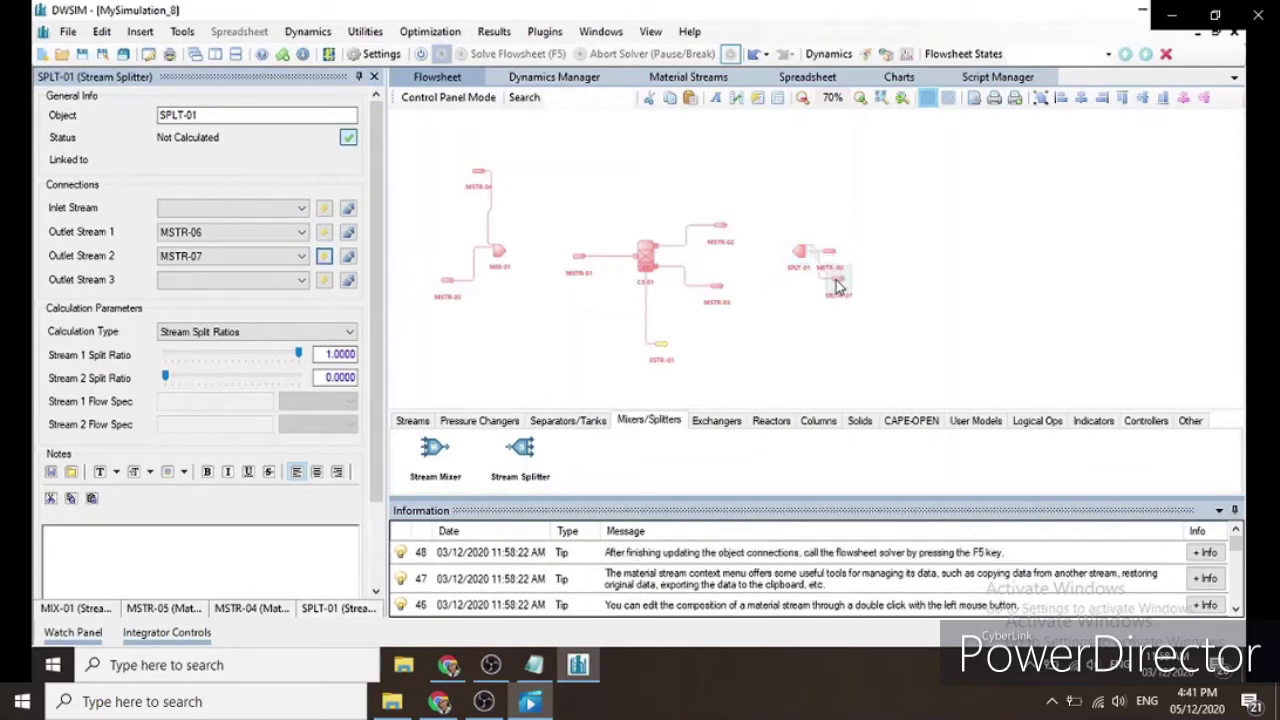
pyautogui.moveTo(840, 291); pyautogui.dragTo(838, 179)
# Step: Place a Recycle Block above the compound separator in the flowsheet
pyautogui.click(1037, 420)
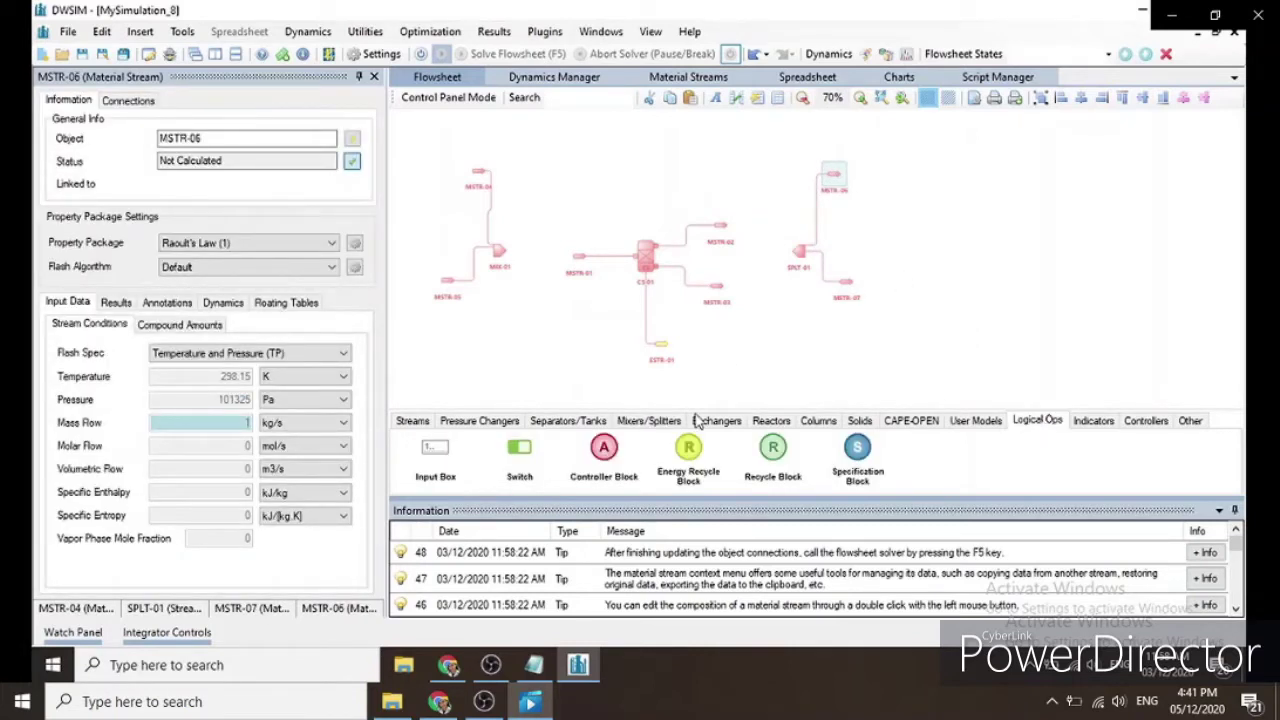
pyautogui.moveTo(773, 448); pyautogui.dragTo(631, 158)
# Step: Rotate the mixer's upper inlet stream MSTR-04 by +180°
pyautogui.moveTo(478, 172)
pyautogui.mouseDown()
pyautogui.moveTo(499, 173)
pyautogui.moveTo(477, 173)
pyautogui.mouseUp()
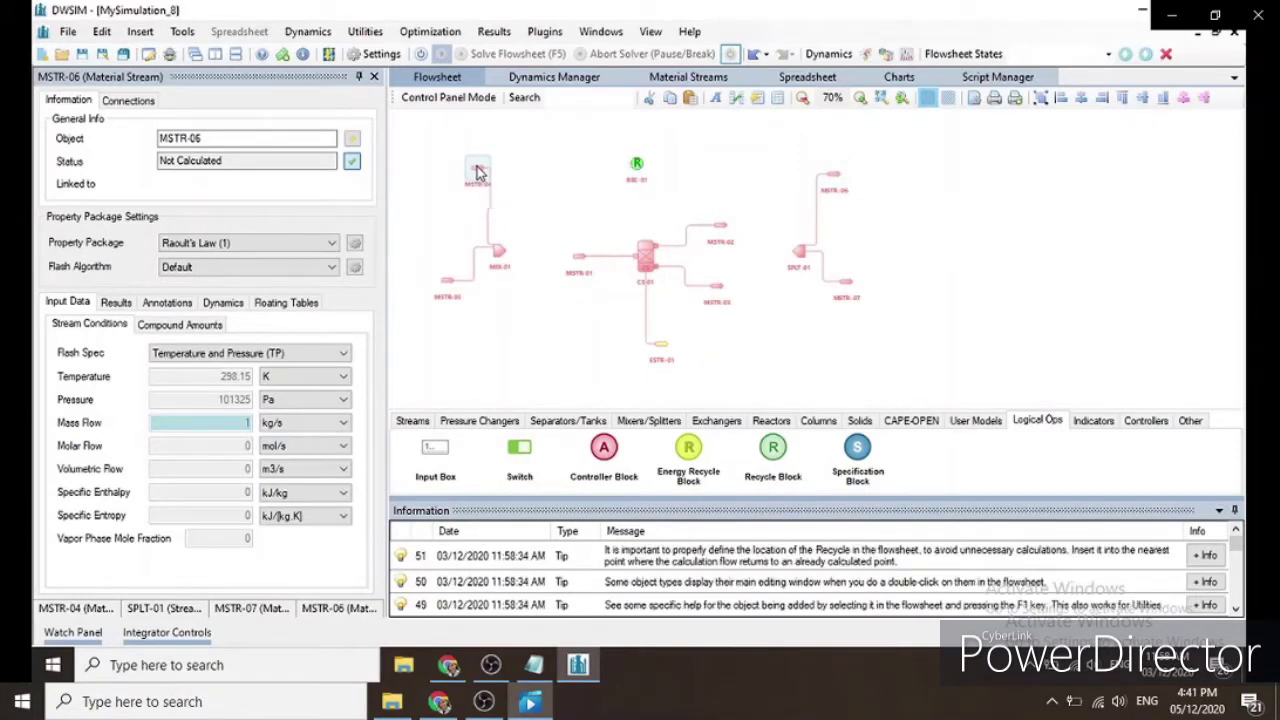
pyautogui.rightClick(477, 173)
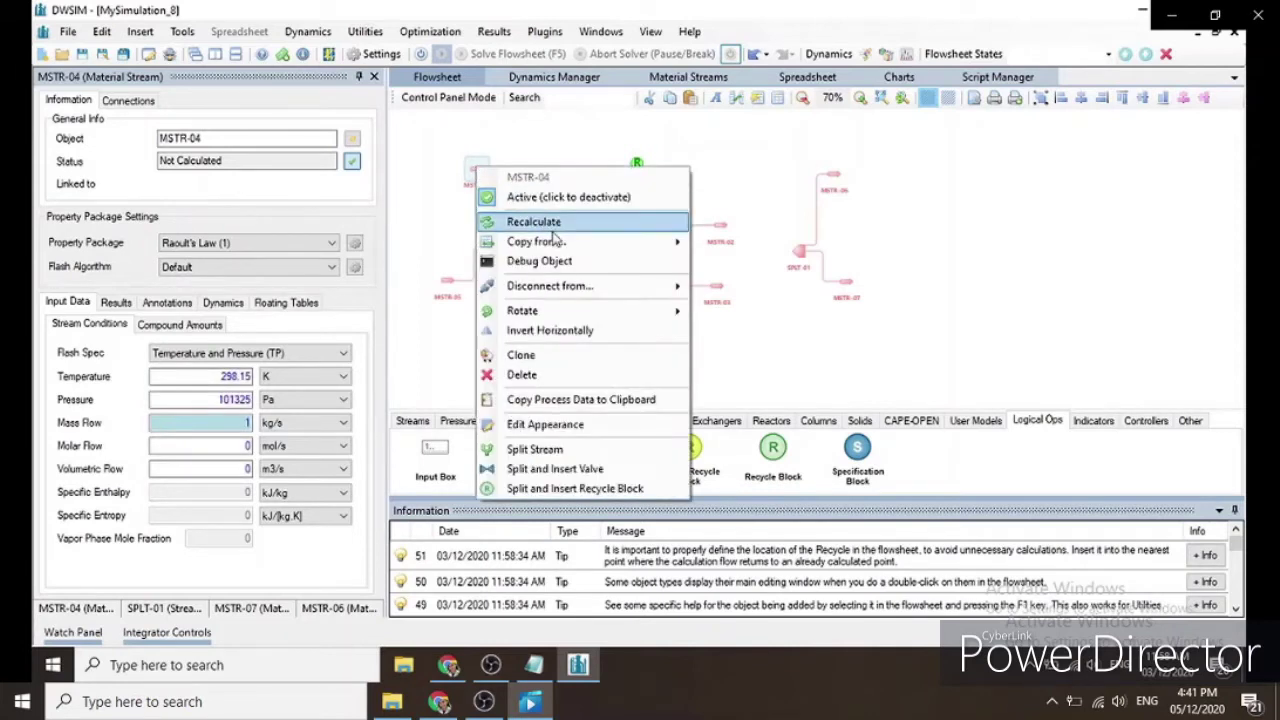
pyautogui.moveTo(632, 322)
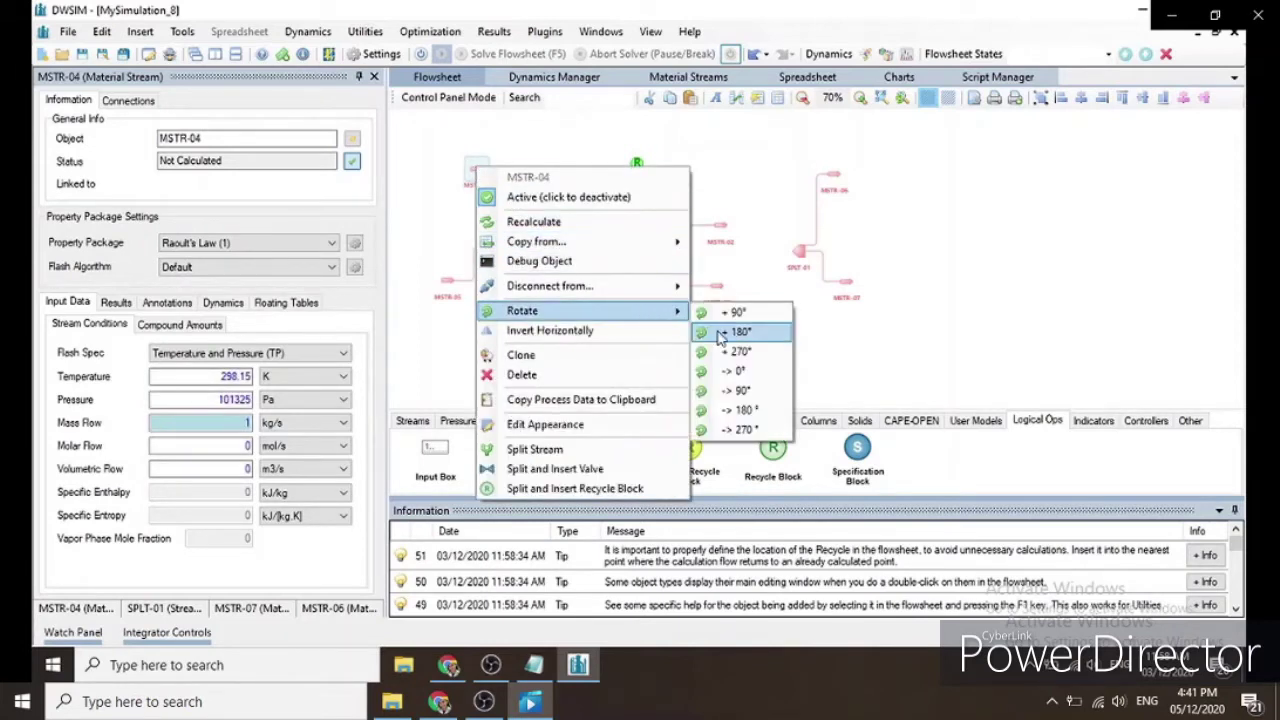
pyautogui.click(720, 336)
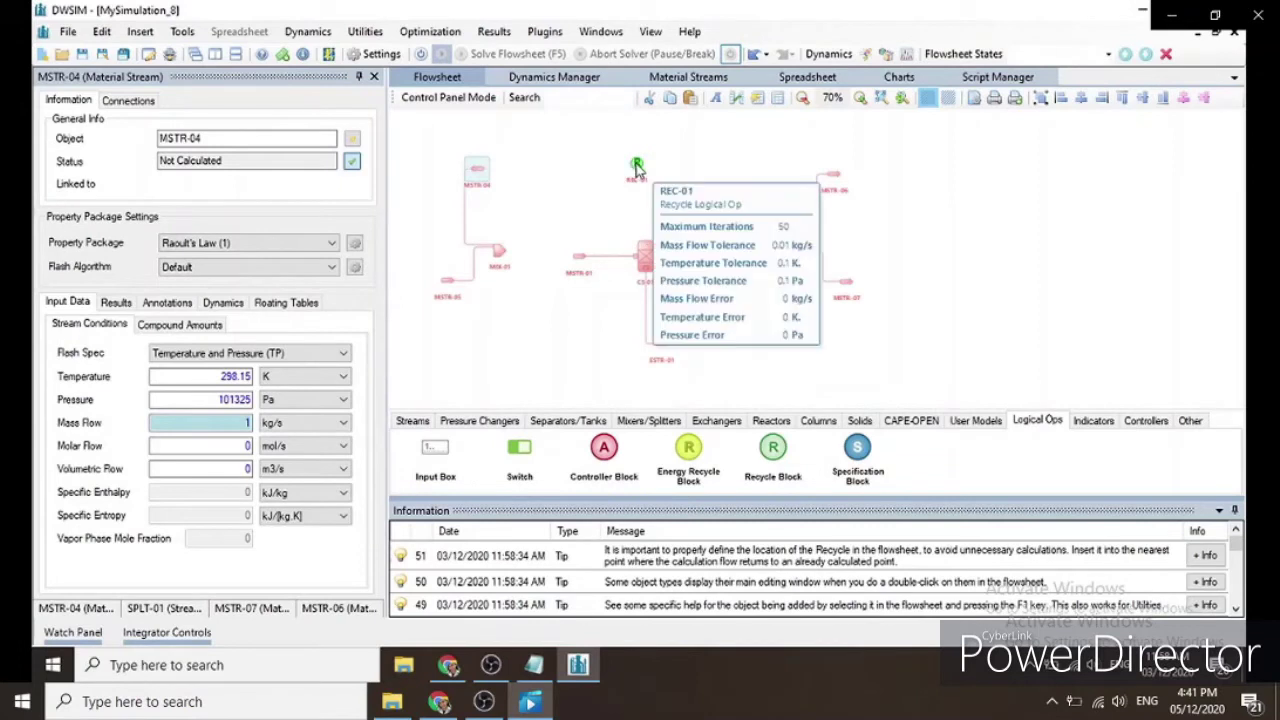
# Step: Rotate the recycle block above the separator by +180°
pyautogui.click(636, 166)
pyautogui.rightClick(636, 166)
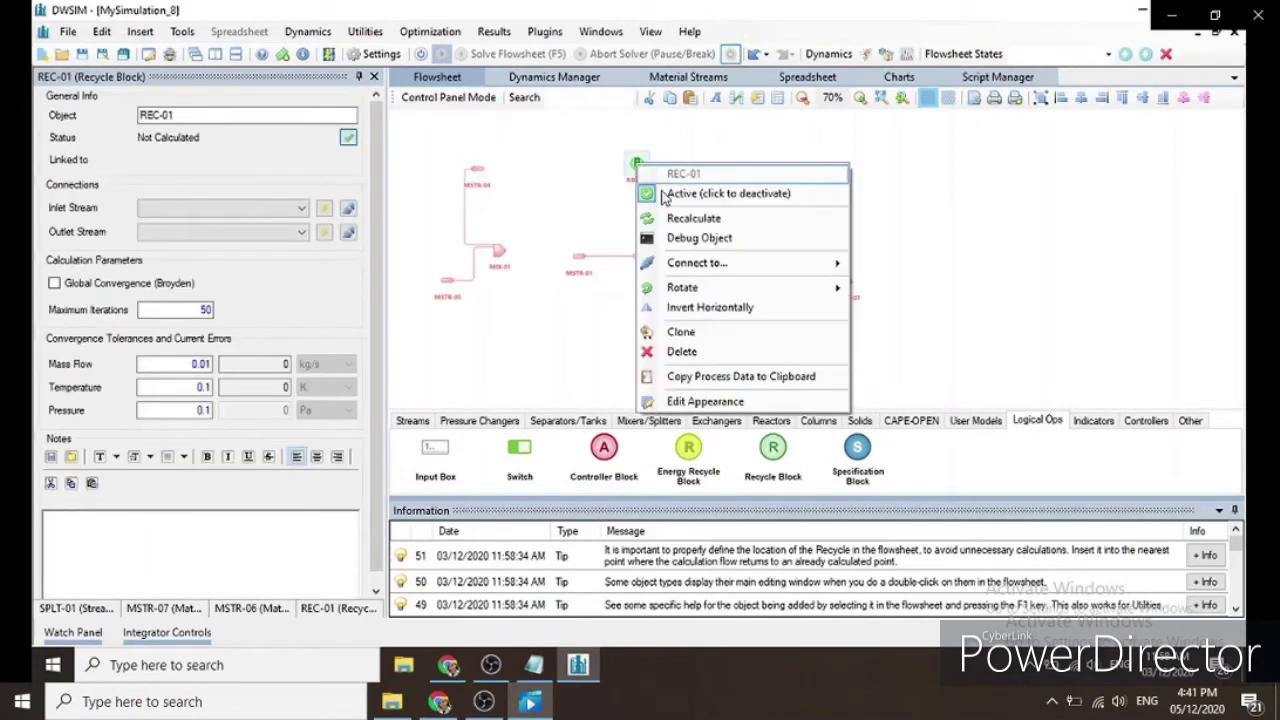
pyautogui.moveTo(826, 290)
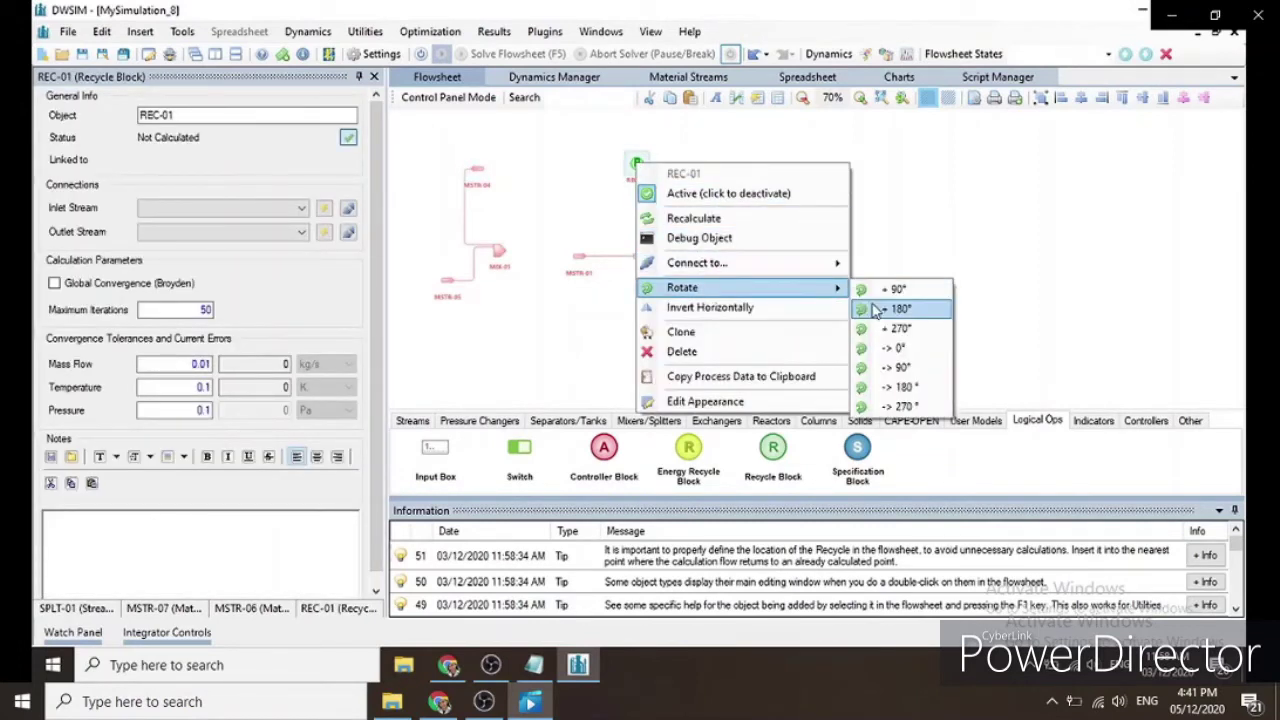
pyautogui.click(872, 306)
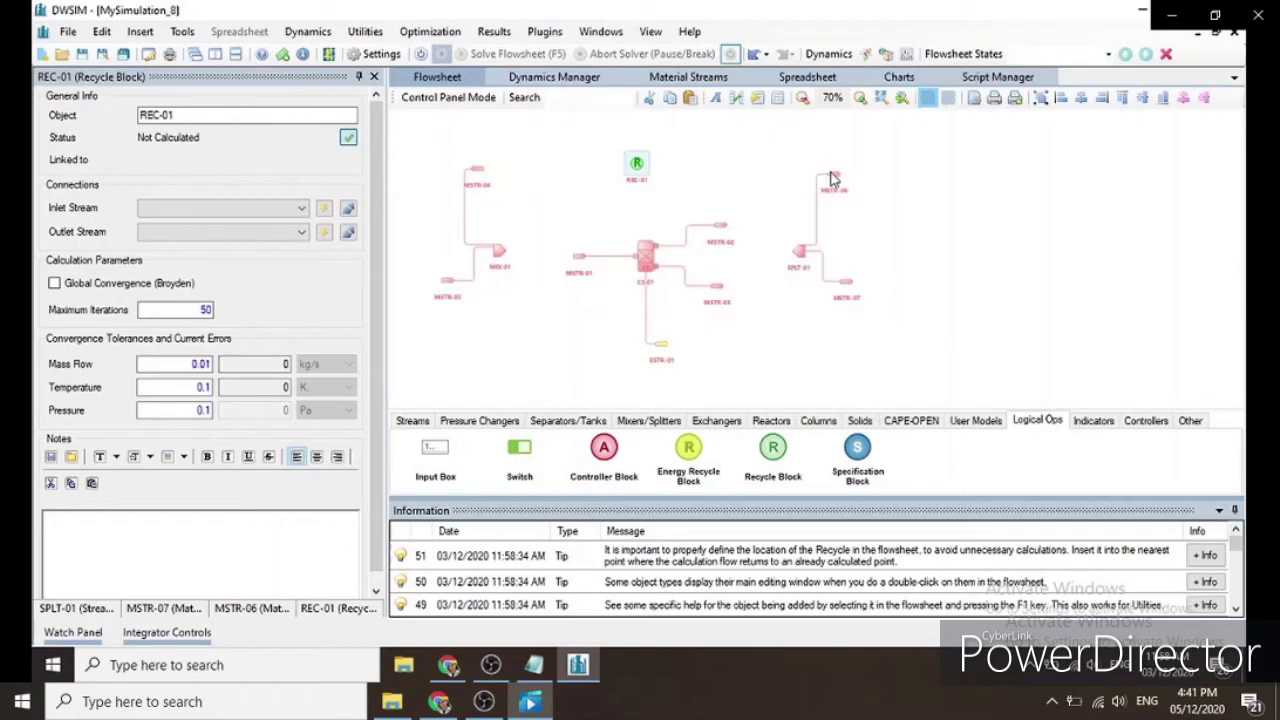
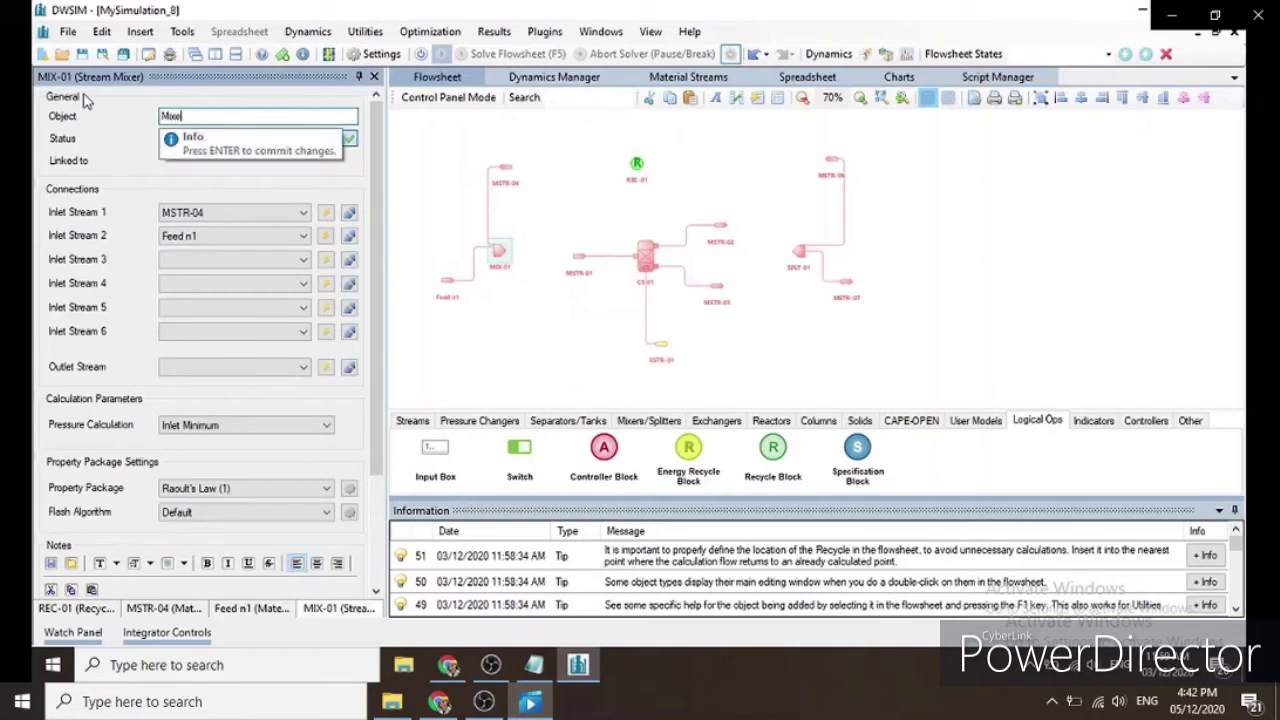
# Step: Name the stream mixer "Mixer" and rename the compound separator as "Air Conditioner"
pyautogui.press('Return')
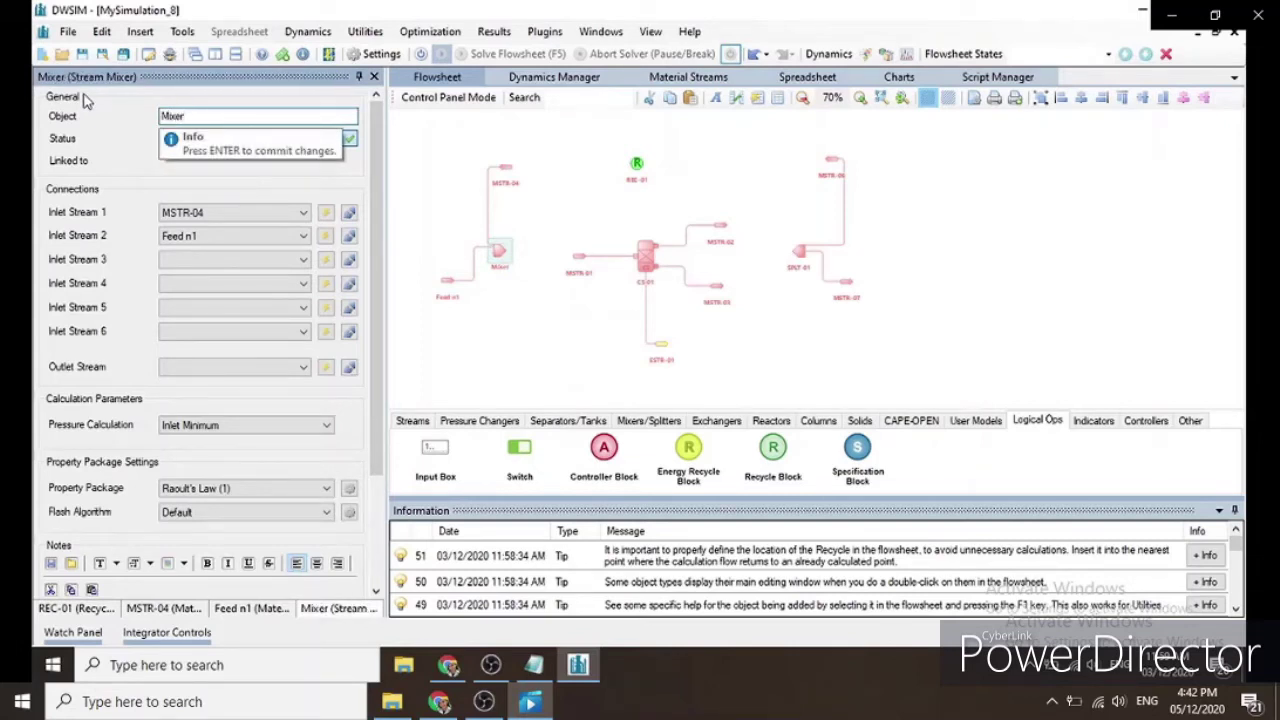
pyautogui.click(644, 256)
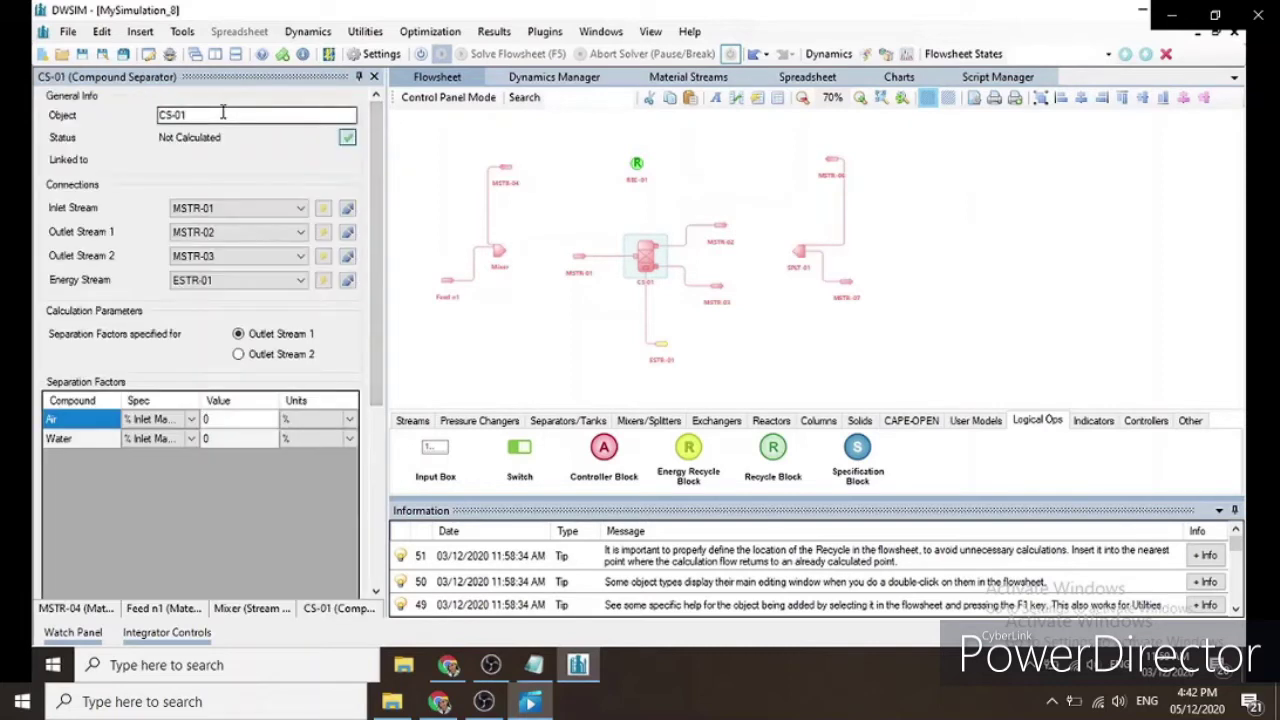
pyautogui.moveTo(223, 112); pyautogui.dragTo(45, 117)
pyautogui.write('Air Conditione')
pyautogui.press('Return')
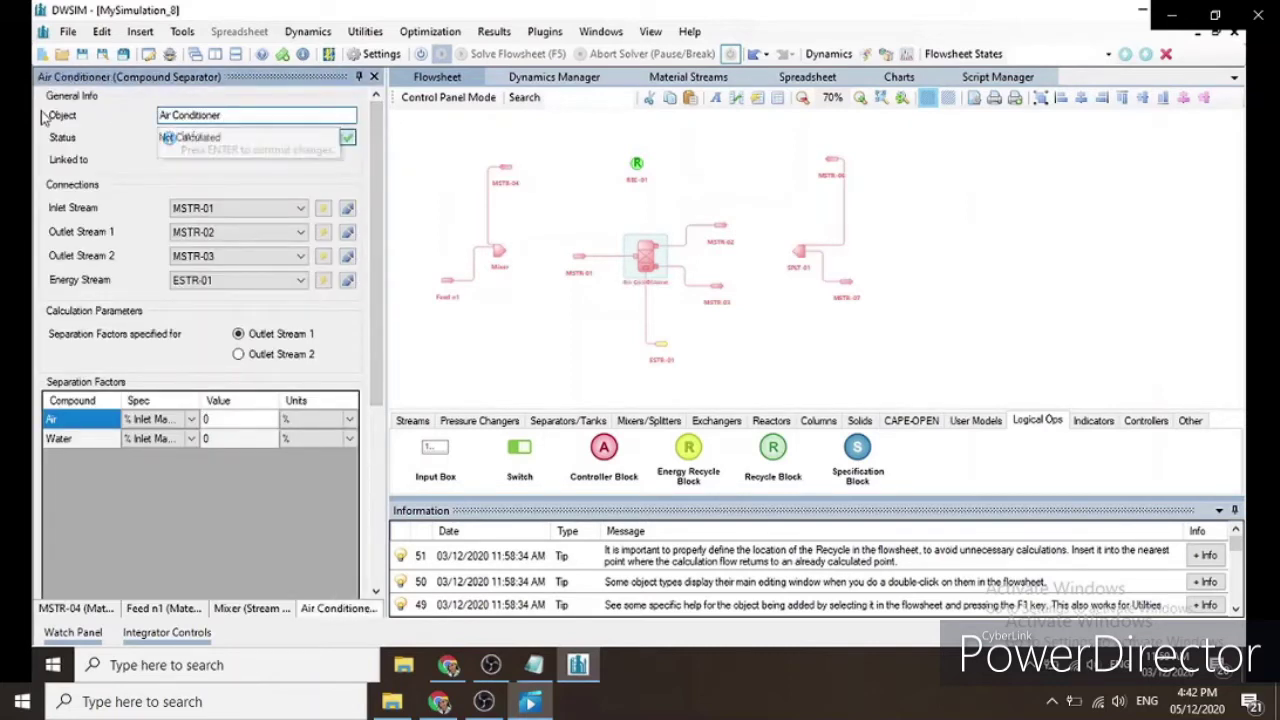
# Step: Rename the Air Conditioner's inlet stream as "Blended Stream n2"
pyautogui.click(578, 258)
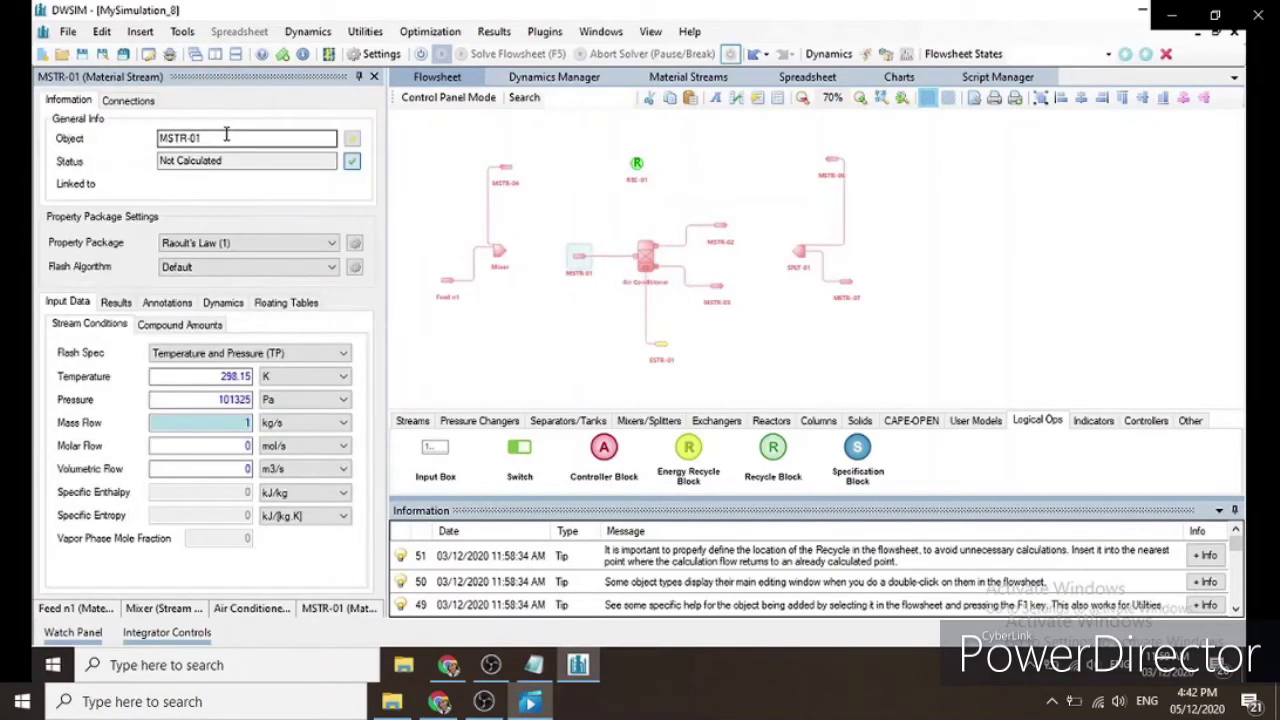
pyautogui.tripleClick(225, 138)
pyautogui.write('Blen')
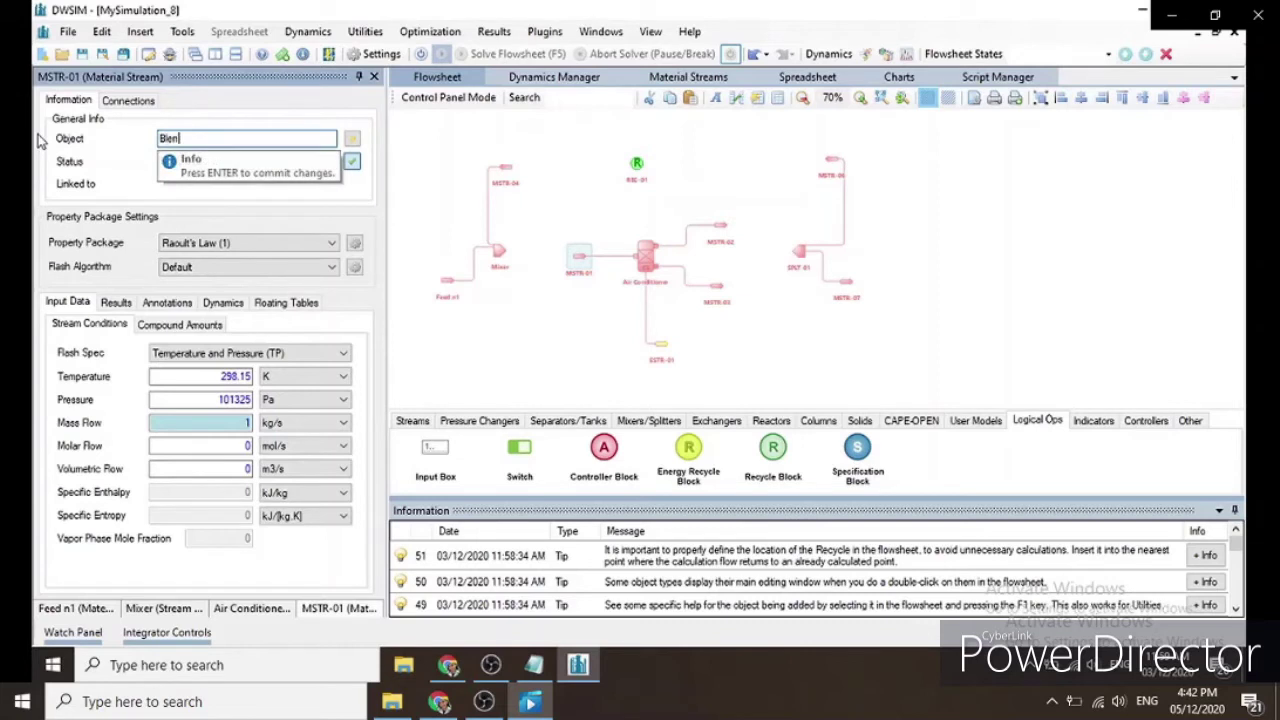
pyautogui.write('ded Stream n2')
pyautogui.press('Return')
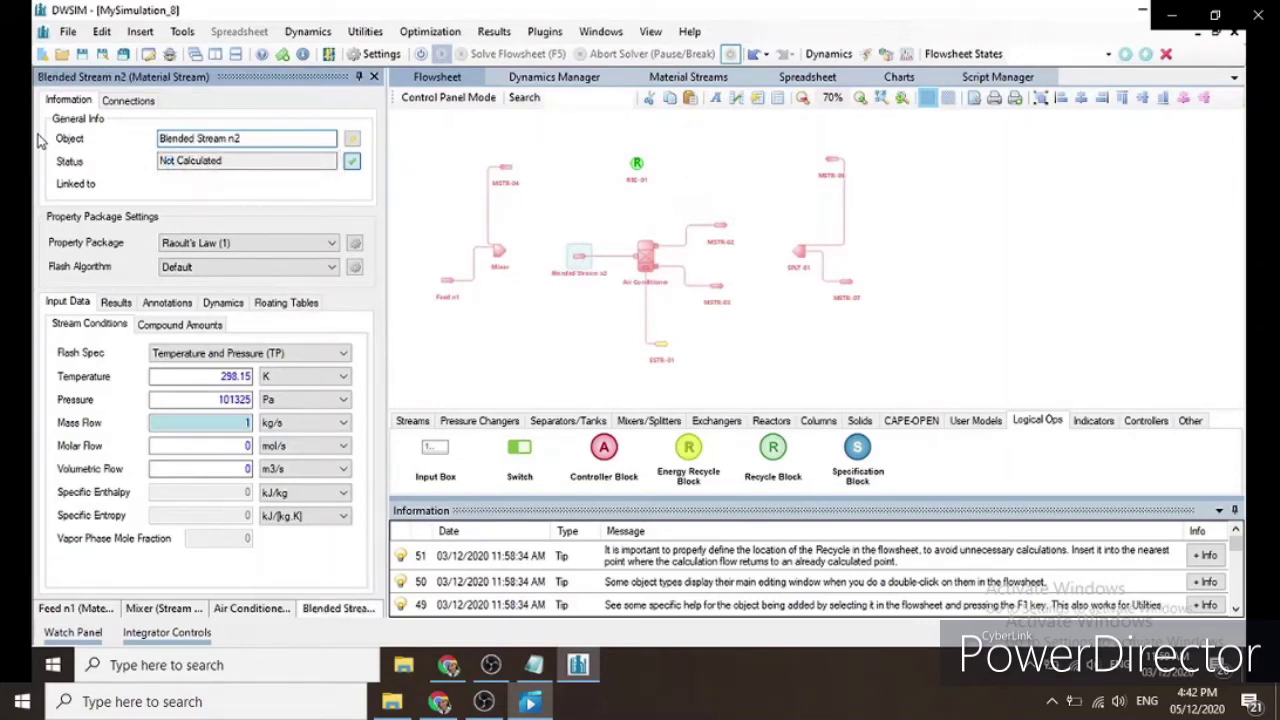
# Step: Rename the Air Conditioner's upper outlet stream as "n4" and its lower outlet stream as "n3"
pyautogui.click(726, 234)
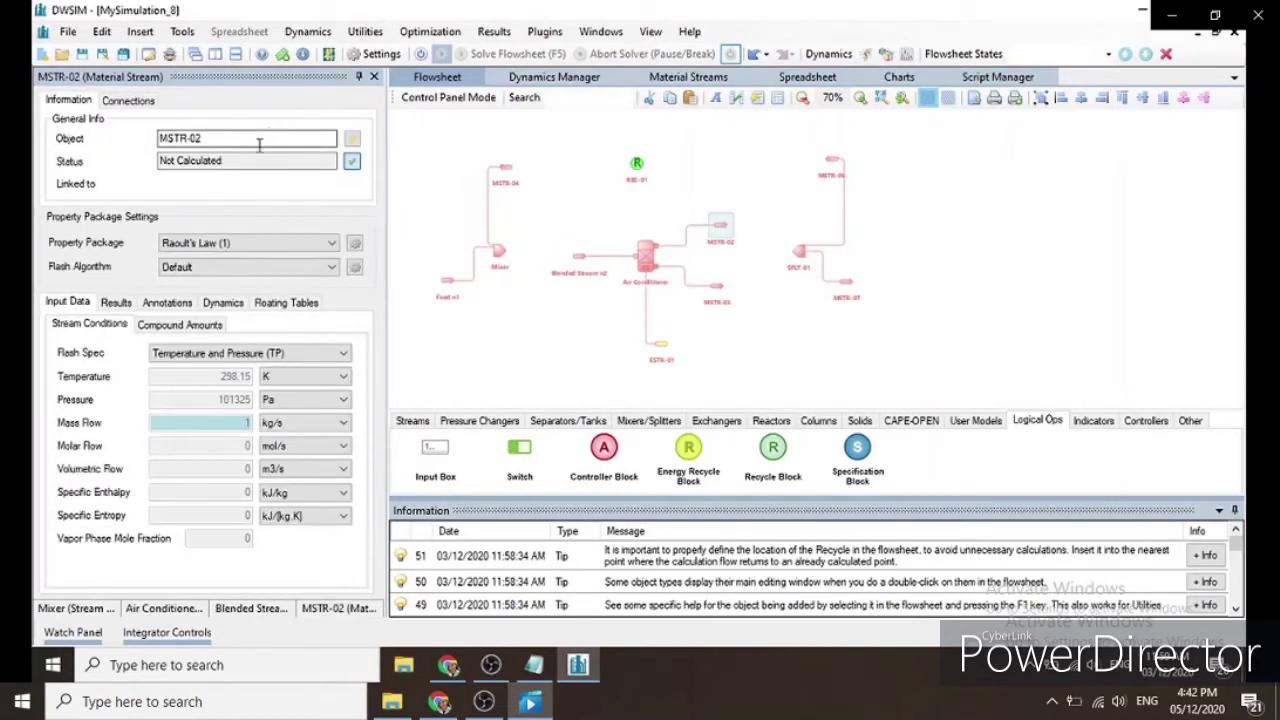
pyautogui.moveTo(257, 141); pyautogui.dragTo(88, 143)
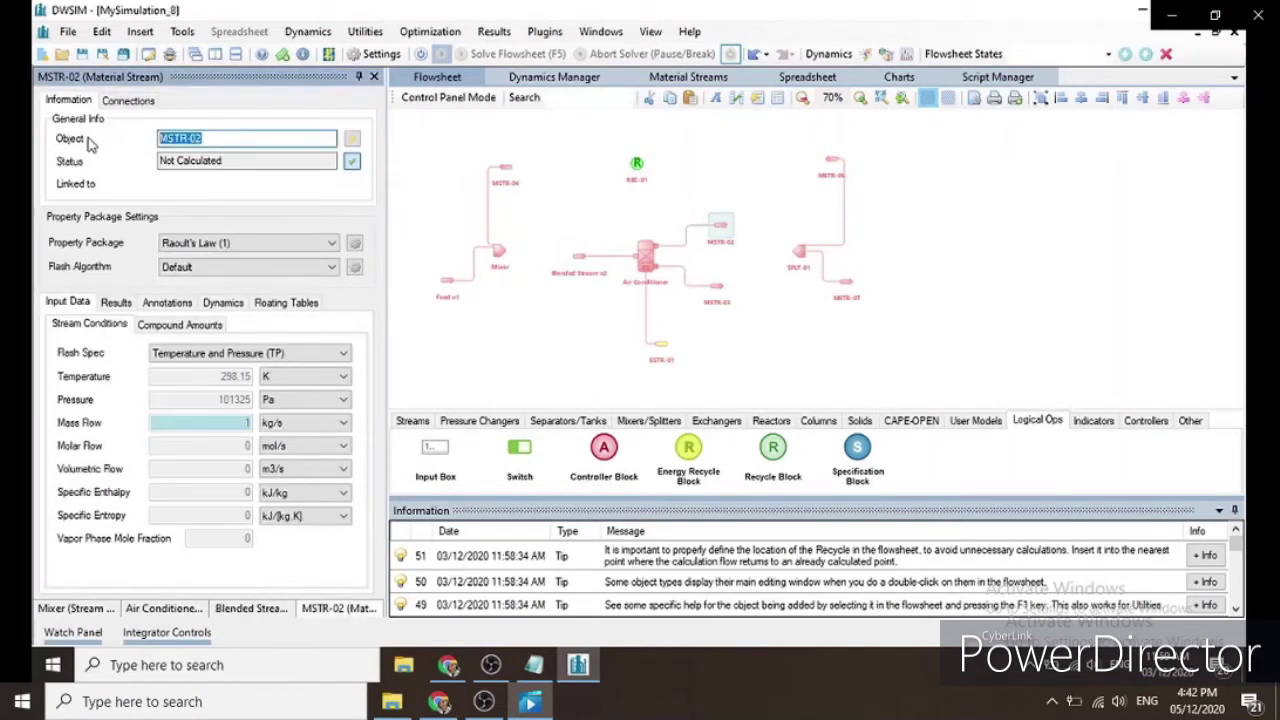
pyautogui.write('n4')
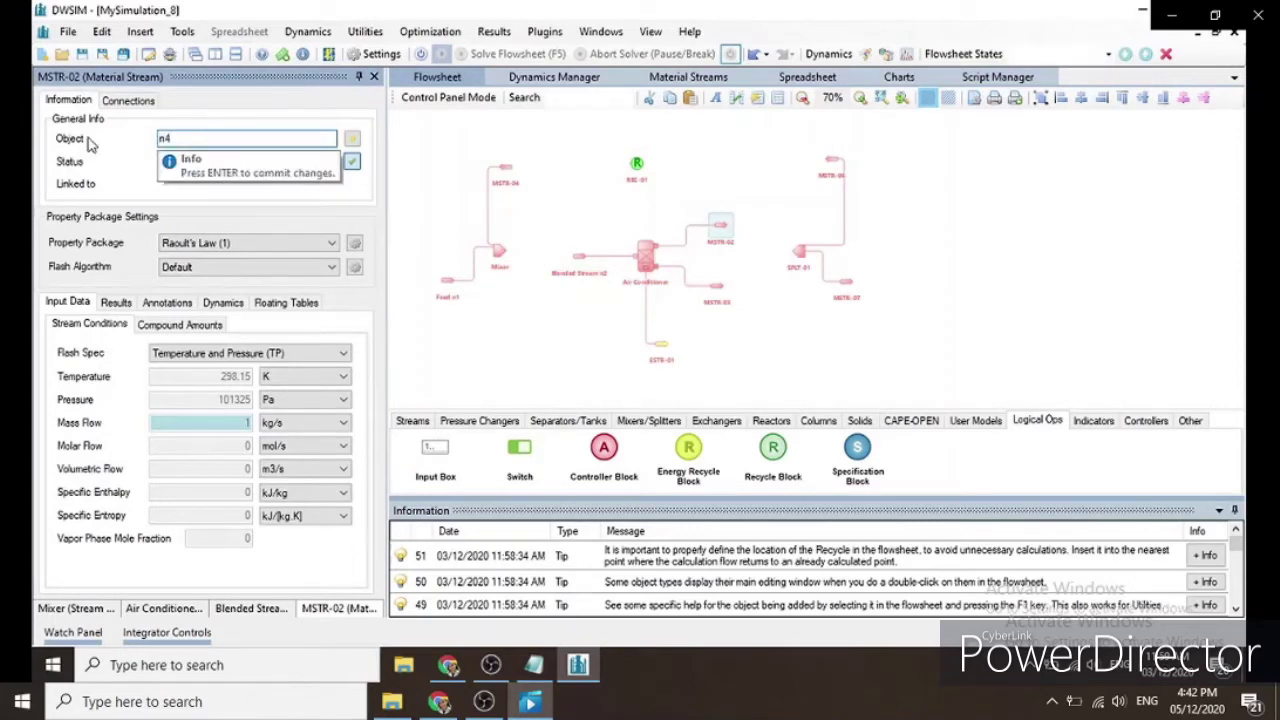
pyautogui.press('Return')
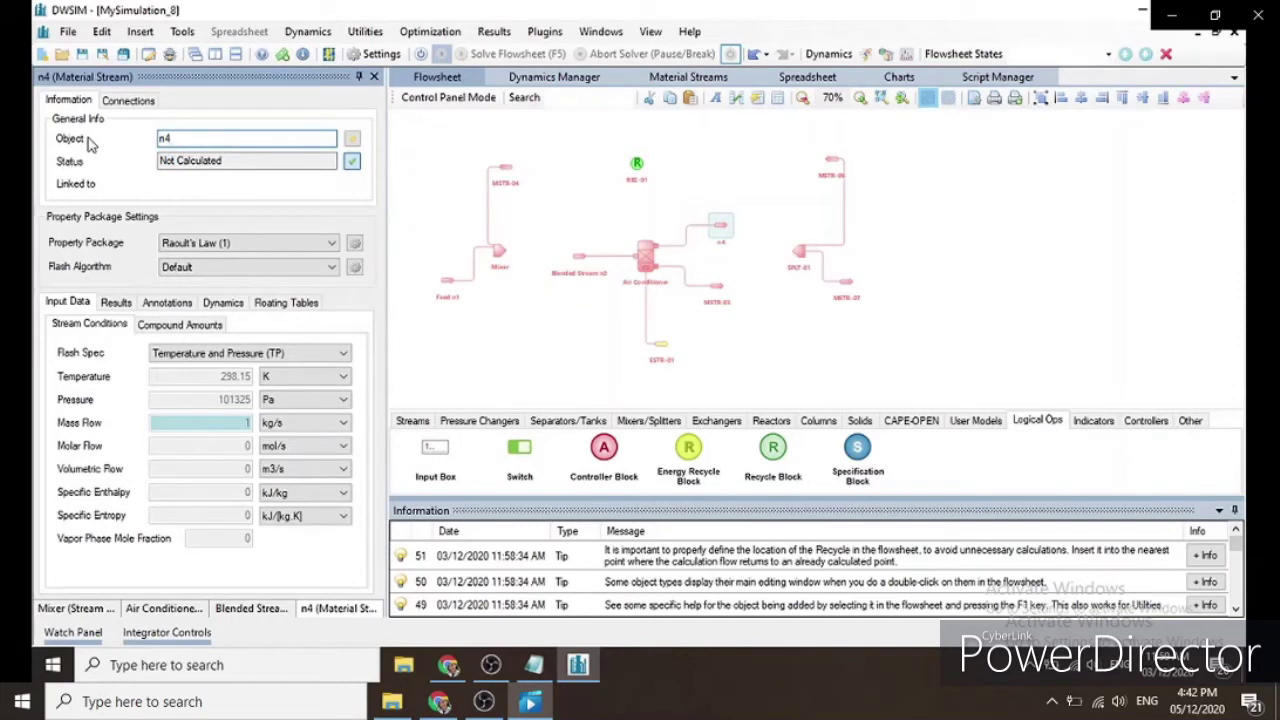
pyautogui.click(716, 291)
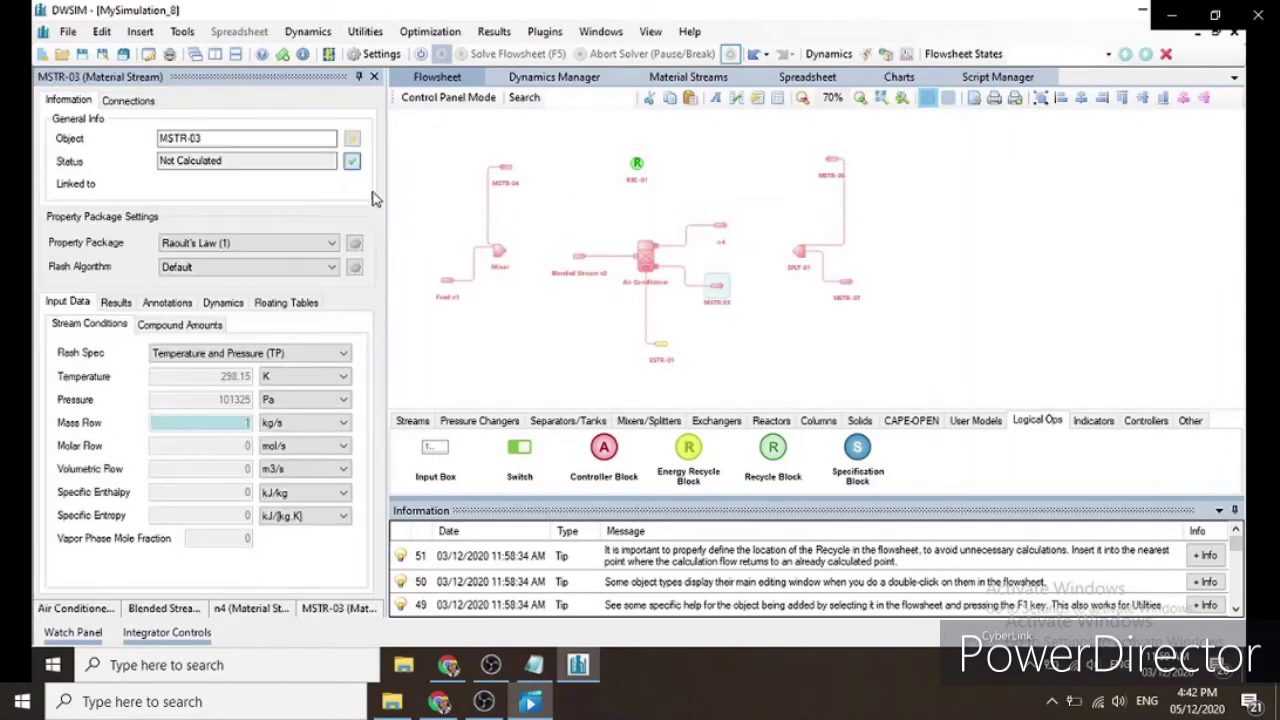
pyautogui.click(229, 138)
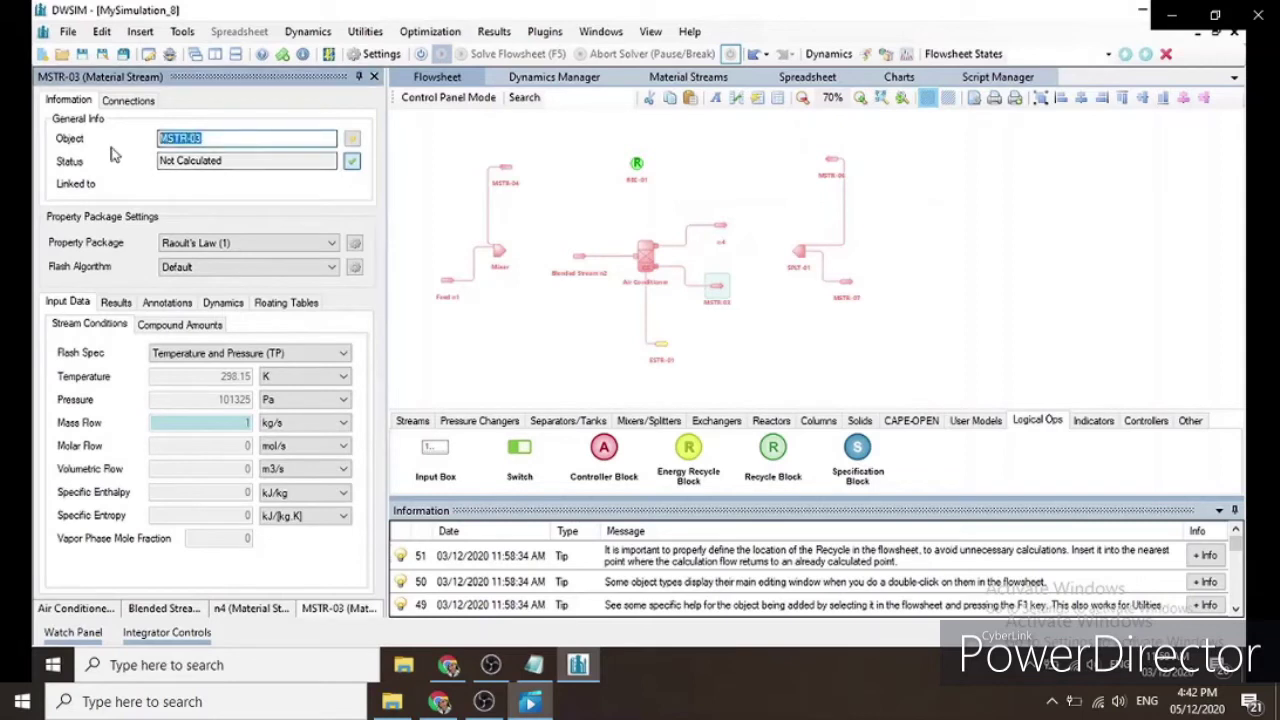
pyautogui.write('n')
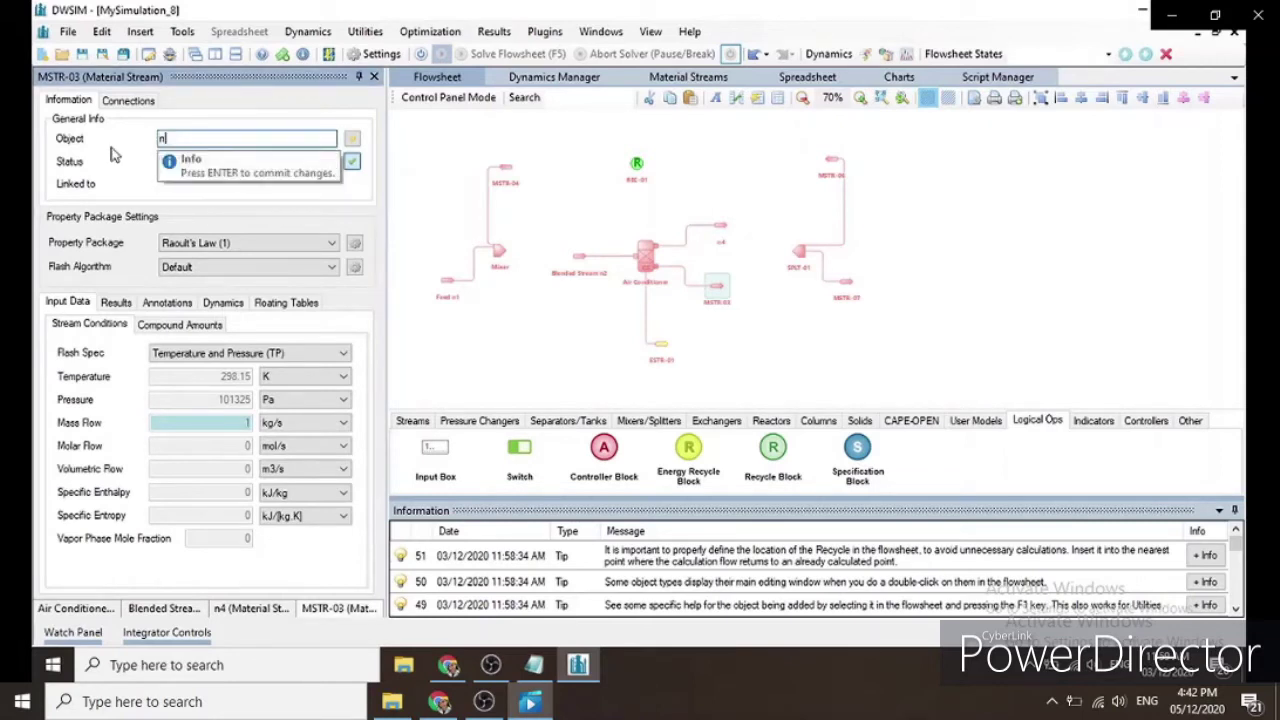
pyautogui.write('3')
pyautogui.press('Return')
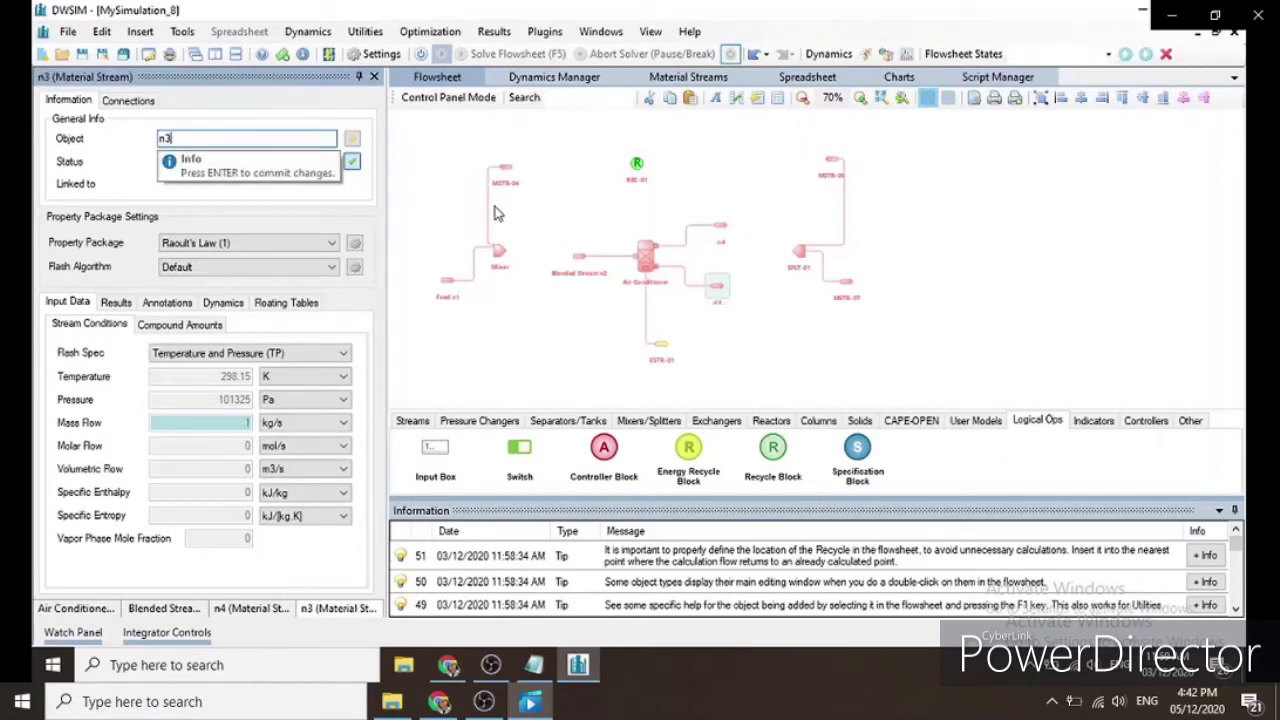
# Step: Rename the stream splitter as "Dehumidifier"
pyautogui.click(800, 252)
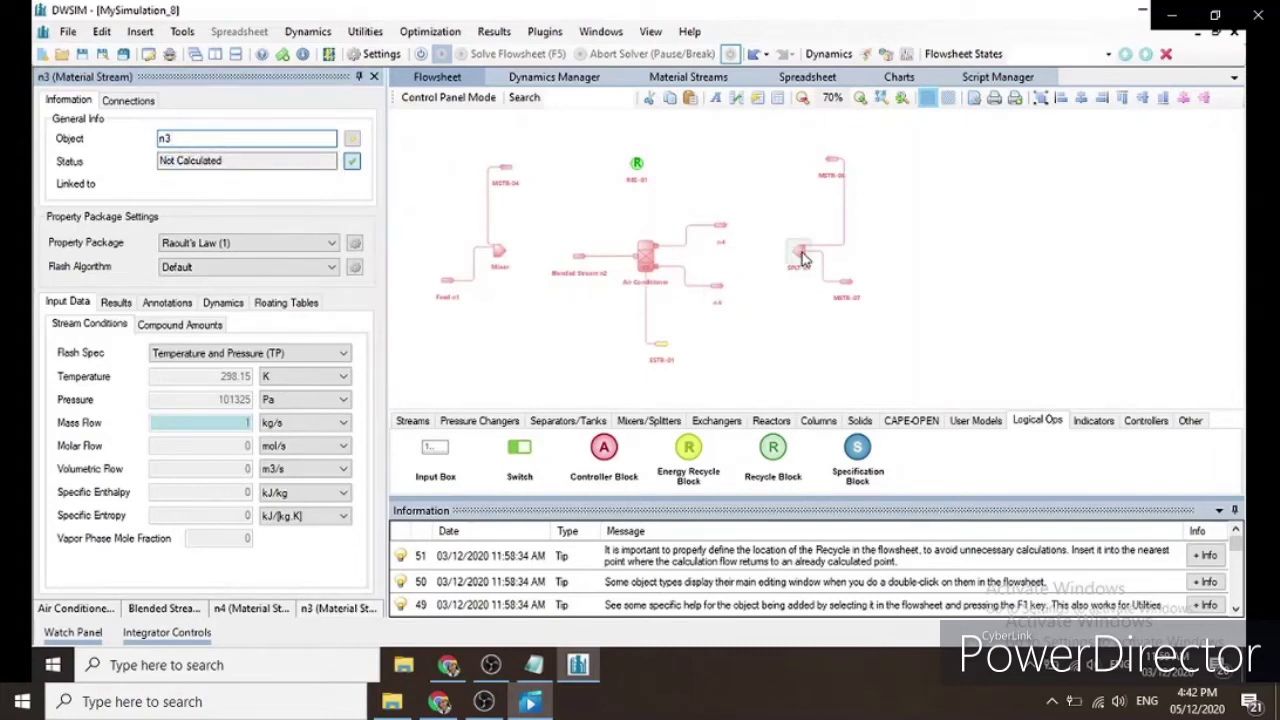
pyautogui.doubleClick(177, 114)
pyautogui.write('Dehumidifier')
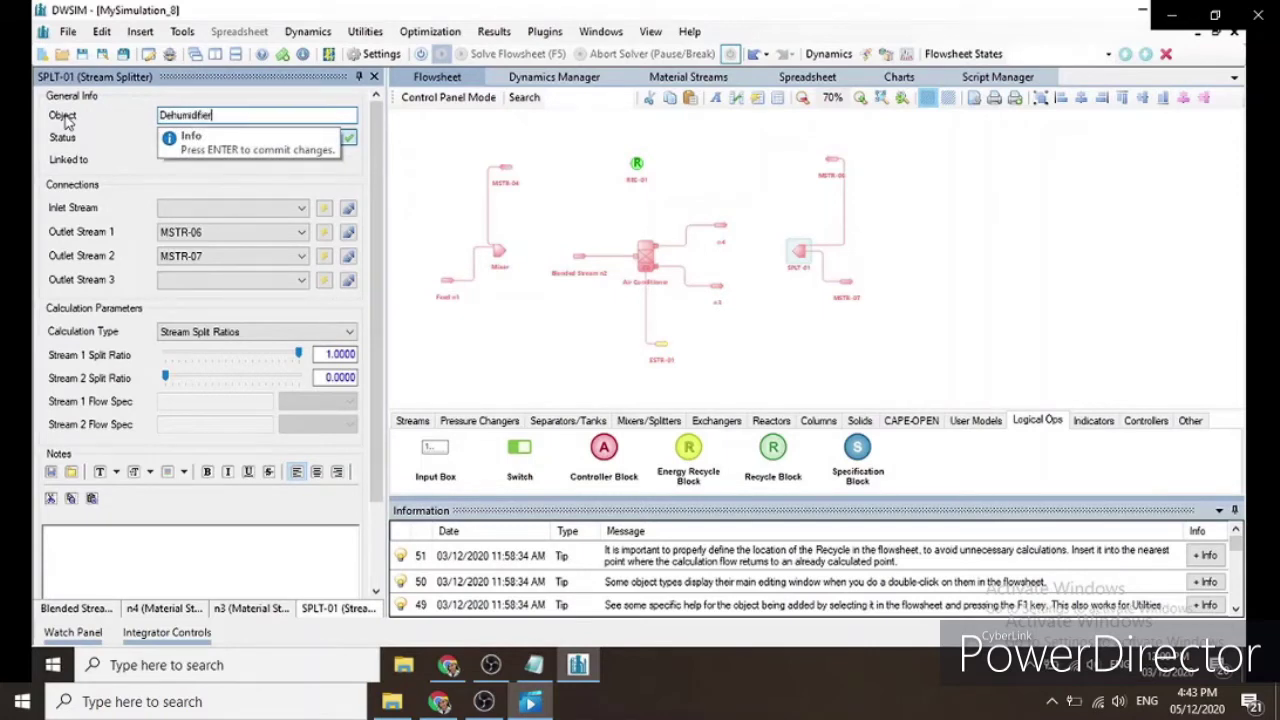
pyautogui.press('Return')
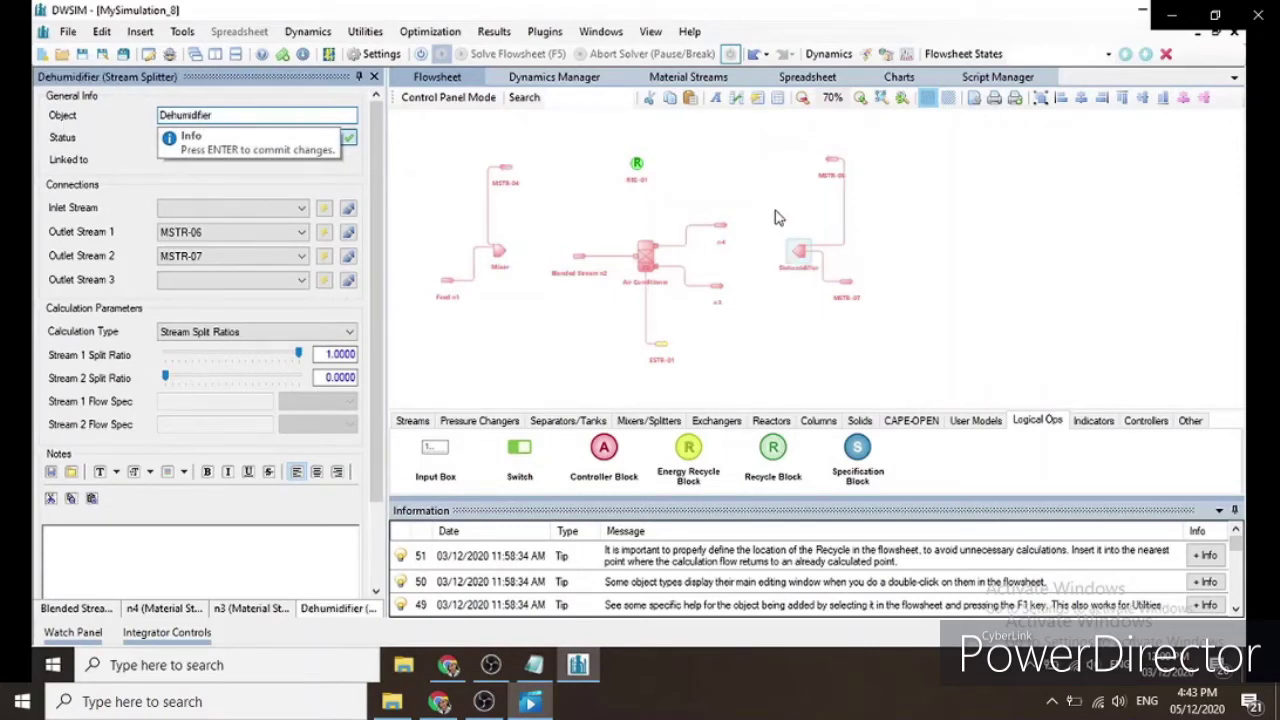
# Step: Rename the Dehumidifier's lower outlet stream as "Product" and its upper outlet stream as "R1"
pyautogui.click(845, 281)
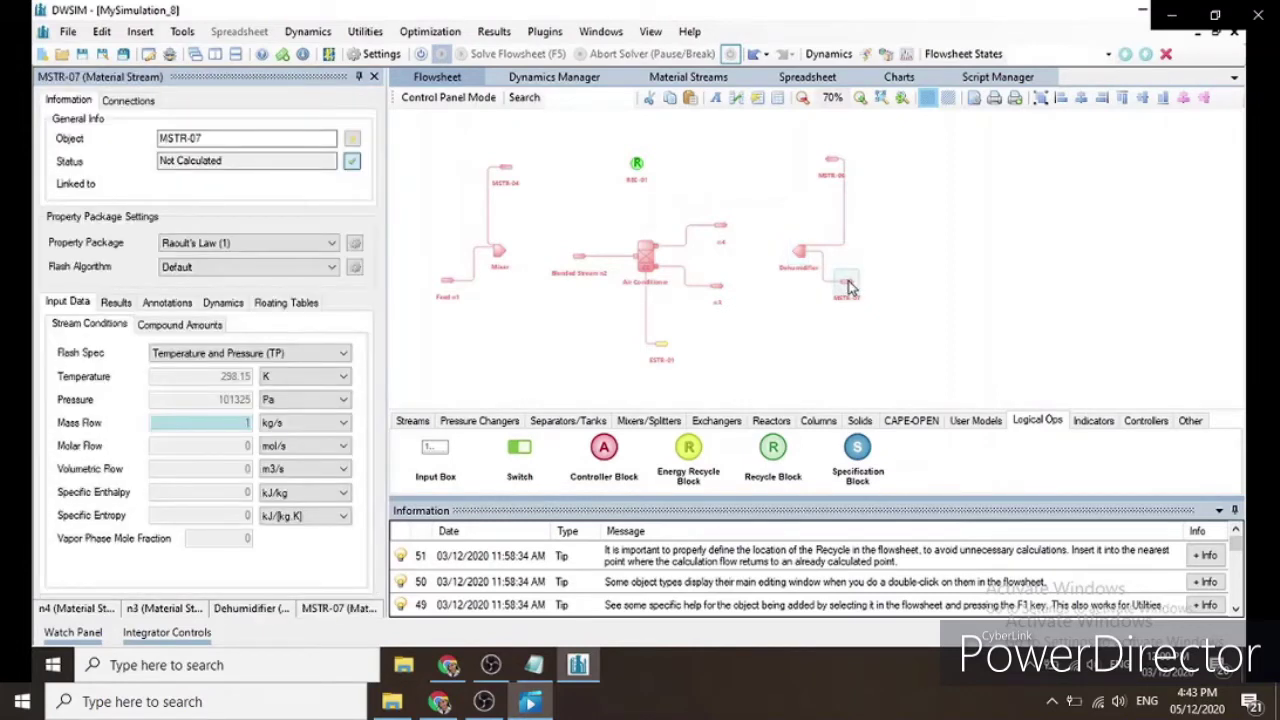
pyautogui.doubleClick(218, 137)
pyautogui.write('Product')
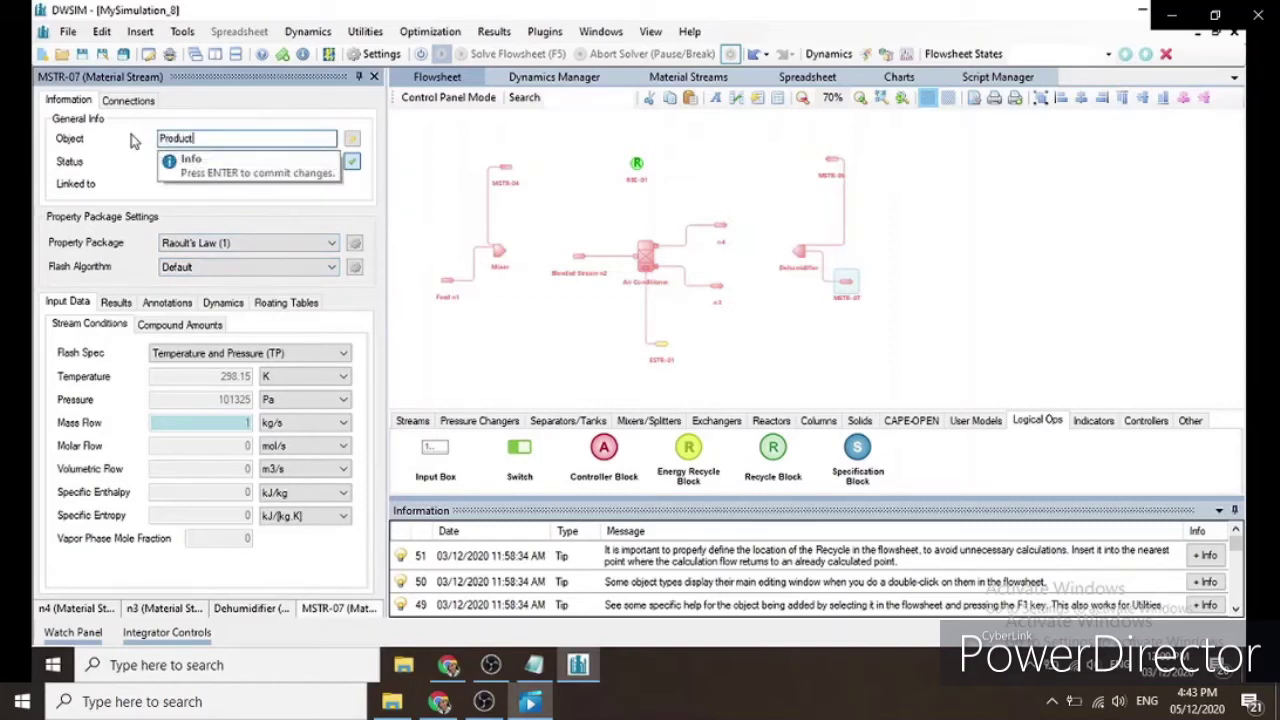
pyautogui.press('Return')
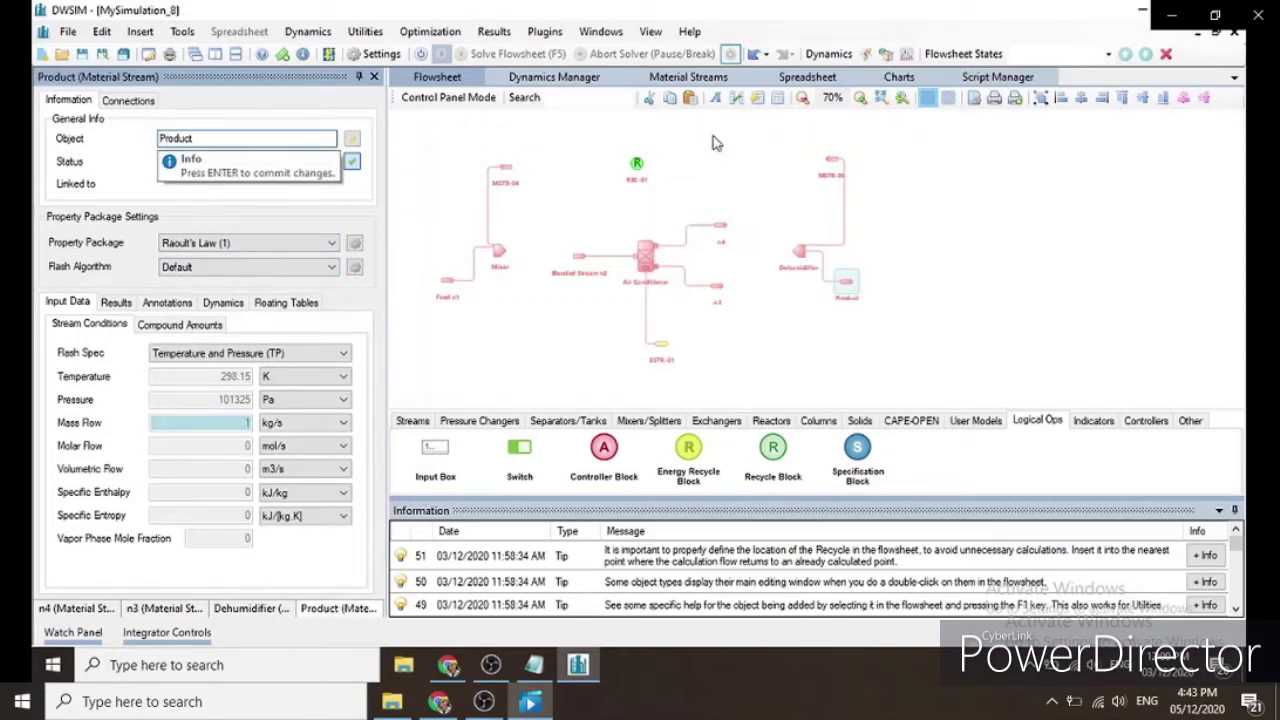
pyautogui.click(834, 163)
pyautogui.doubleClick(183, 138)
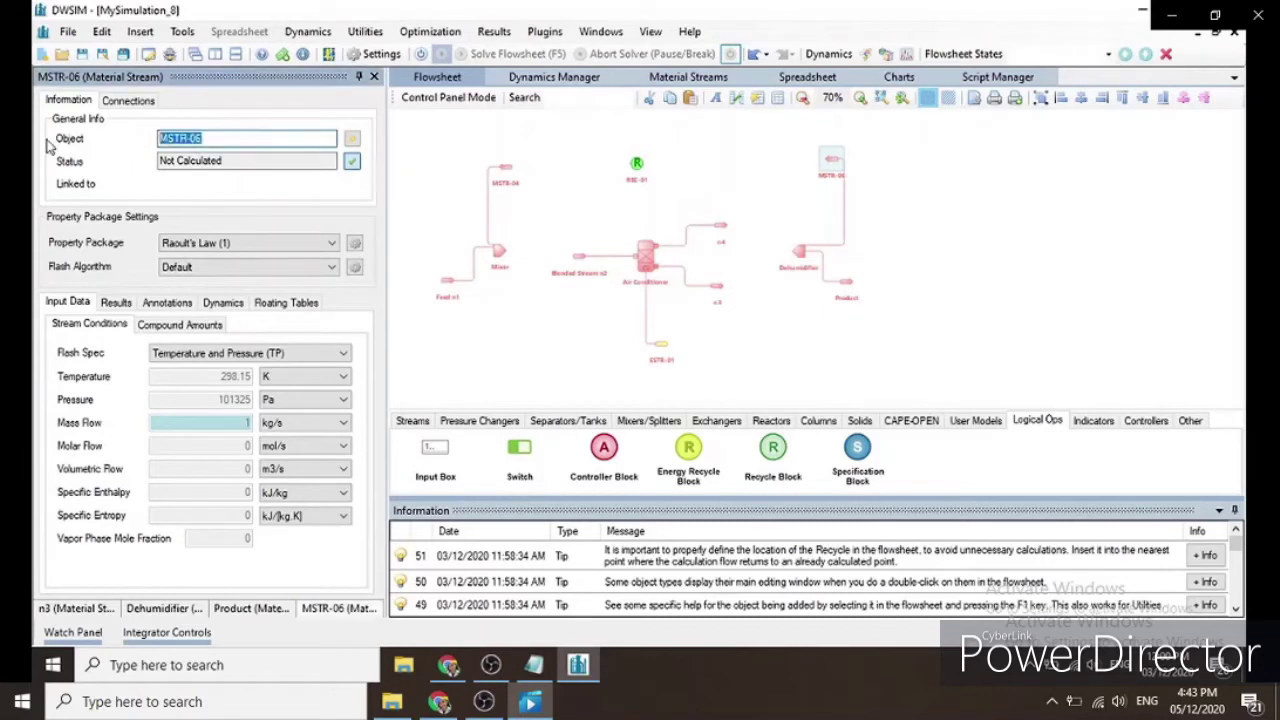
pyautogui.write('R1')
pyautogui.press('Return')
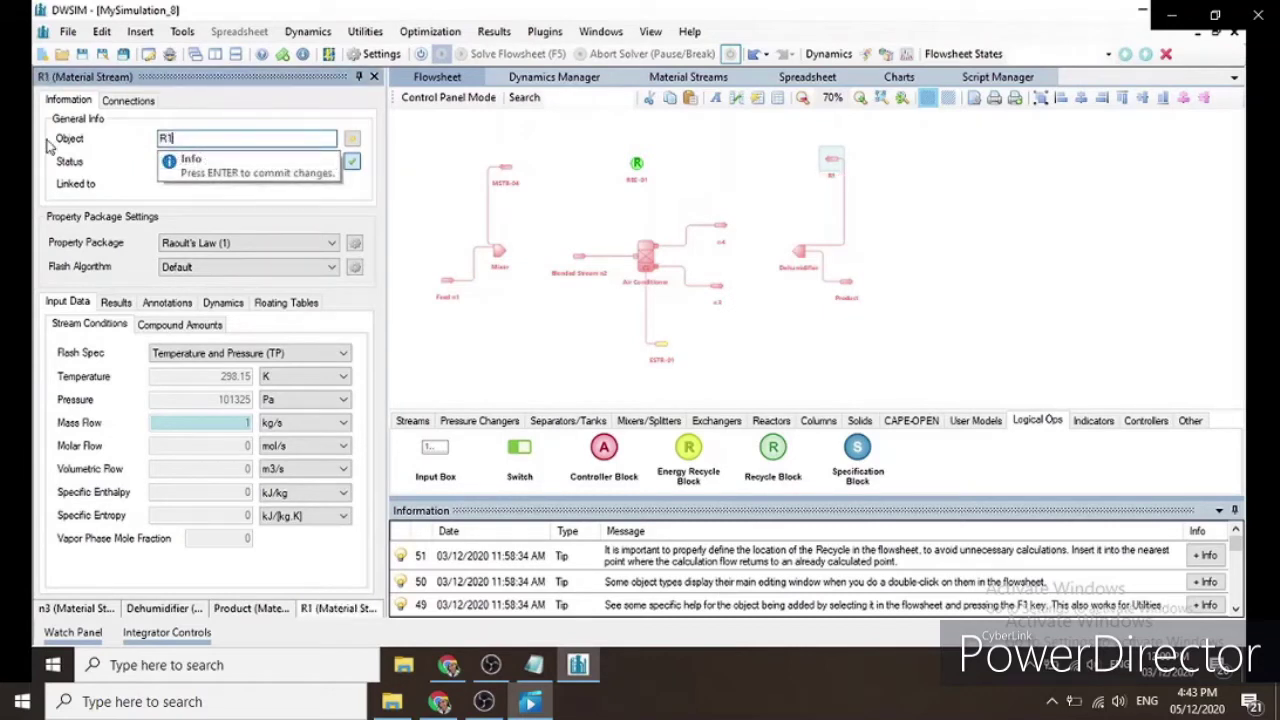
# Step: Rename the mixer's upper inlet stream as "n5"
pyautogui.click(505, 172)
pyautogui.doubleClick(505, 172)
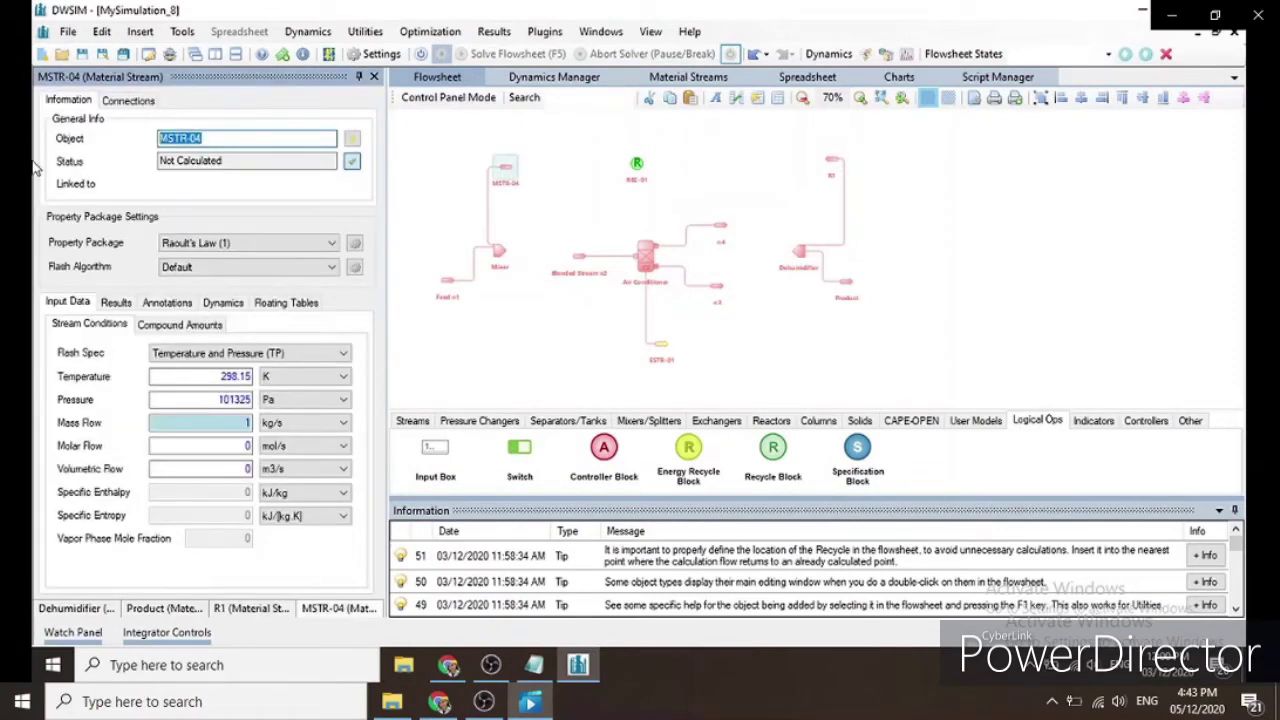
pyautogui.write('n5')
pyautogui.press('Return')
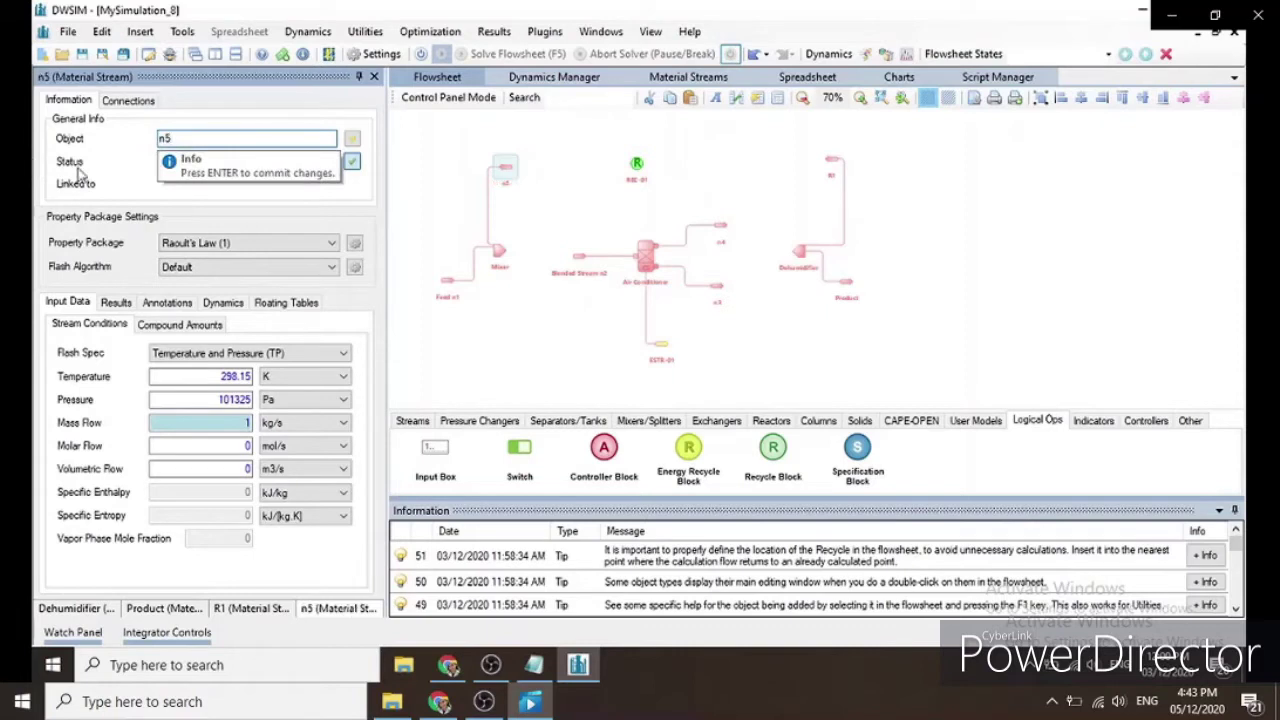
# Step: Disconnect both inlet streams, n5 and Feed n1, from the Mixer
pyautogui.doubleClick(500, 257)
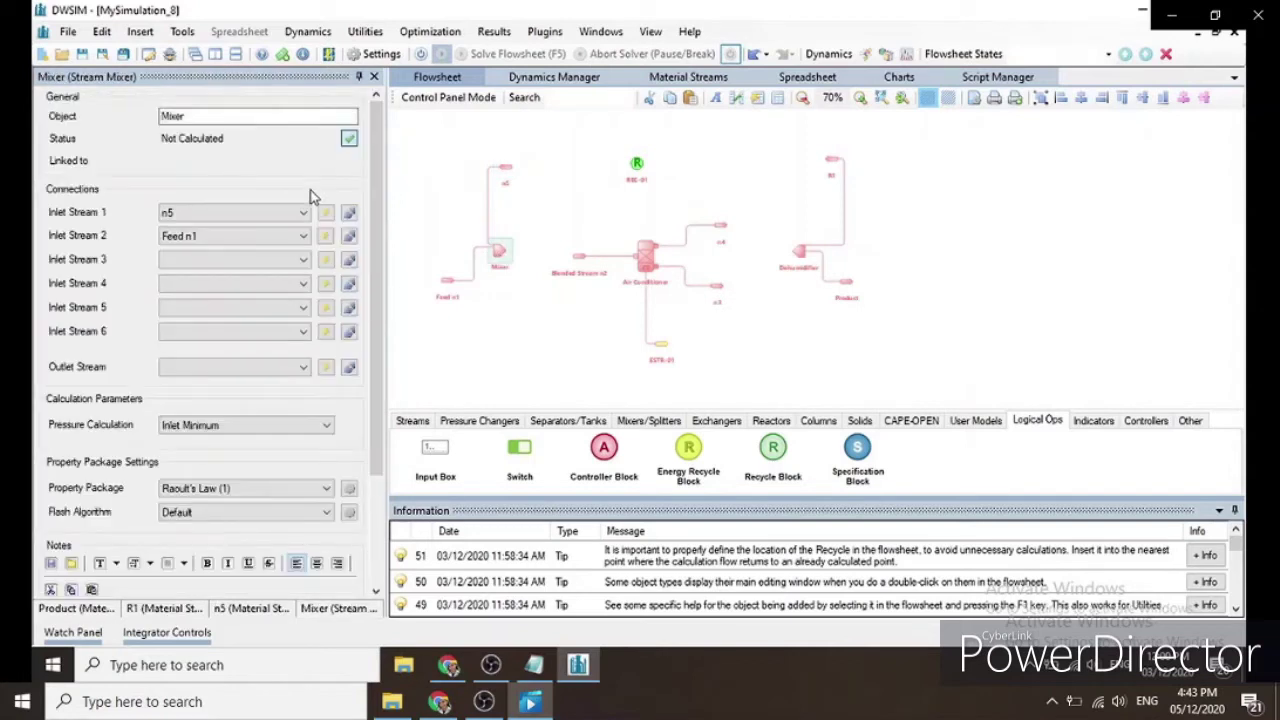
pyautogui.click(349, 213)
pyautogui.click(349, 238)
# Step: Disconnect Blended Stream n2, n4 and n3 from the Air Conditioner and delete the stray extra outlet stream beside n3
pyautogui.click(645, 263)
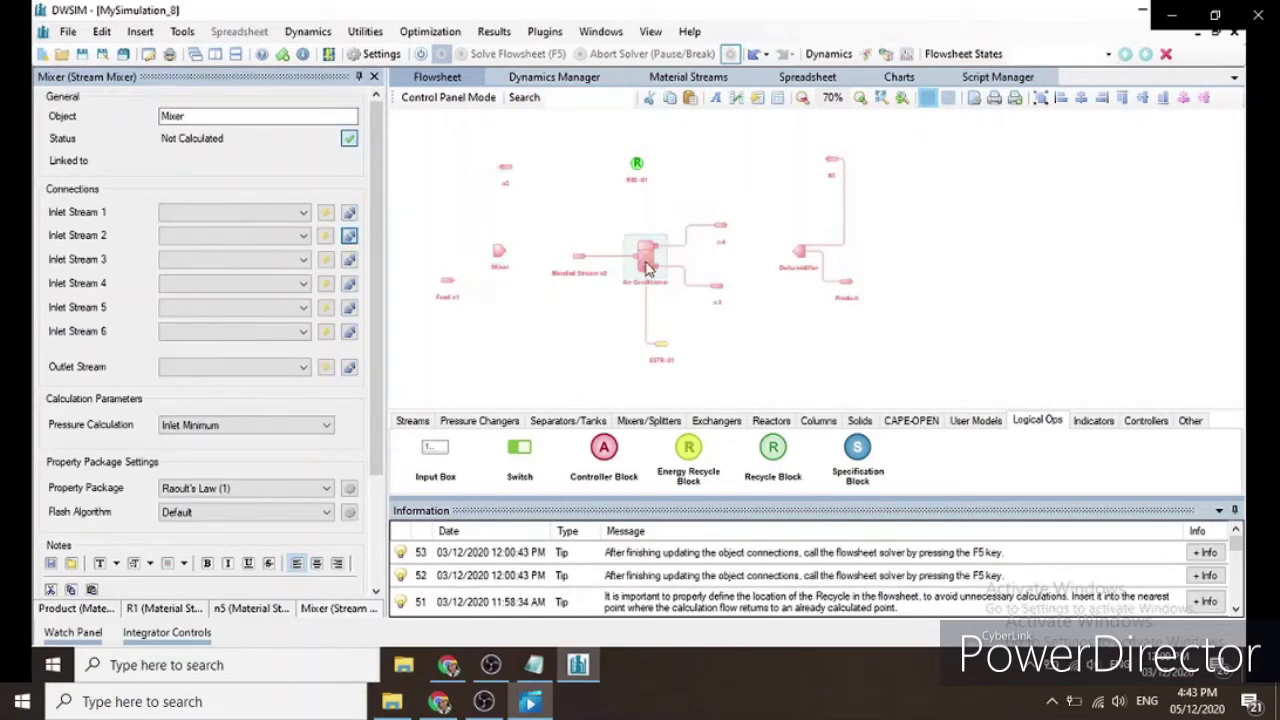
pyautogui.doubleClick(645, 263)
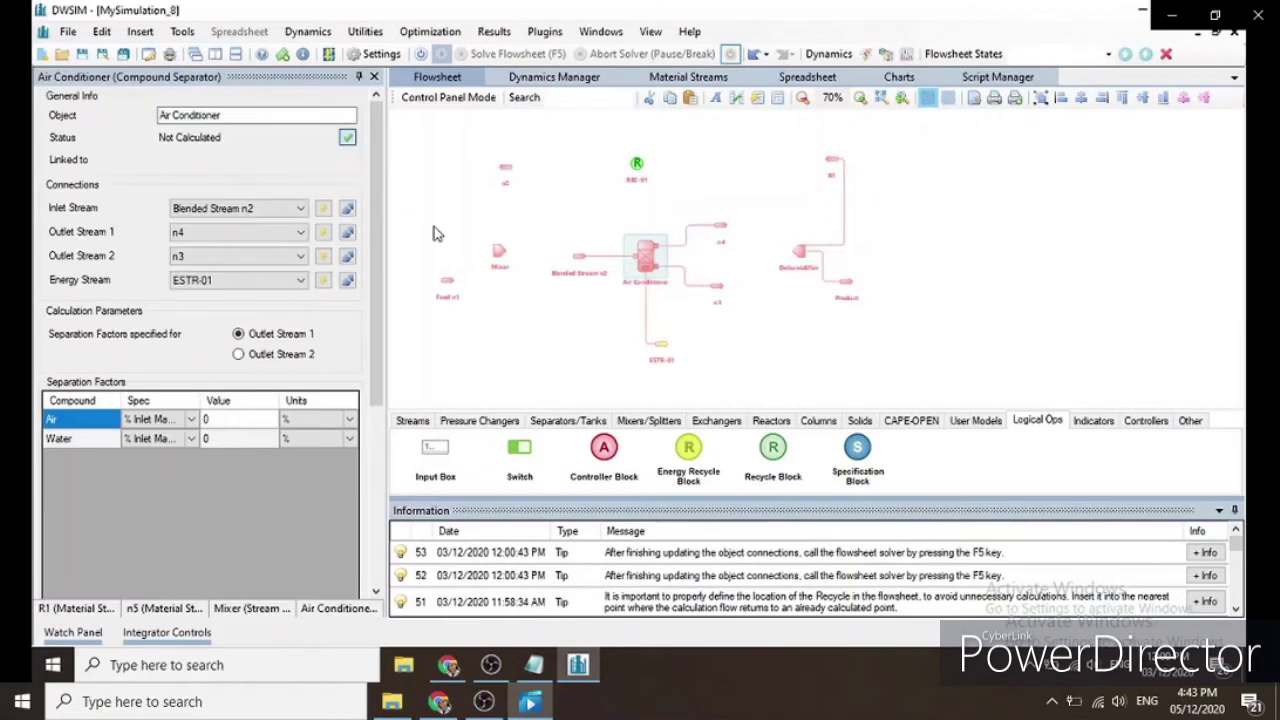
pyautogui.click(347, 210)
pyautogui.click(347, 232)
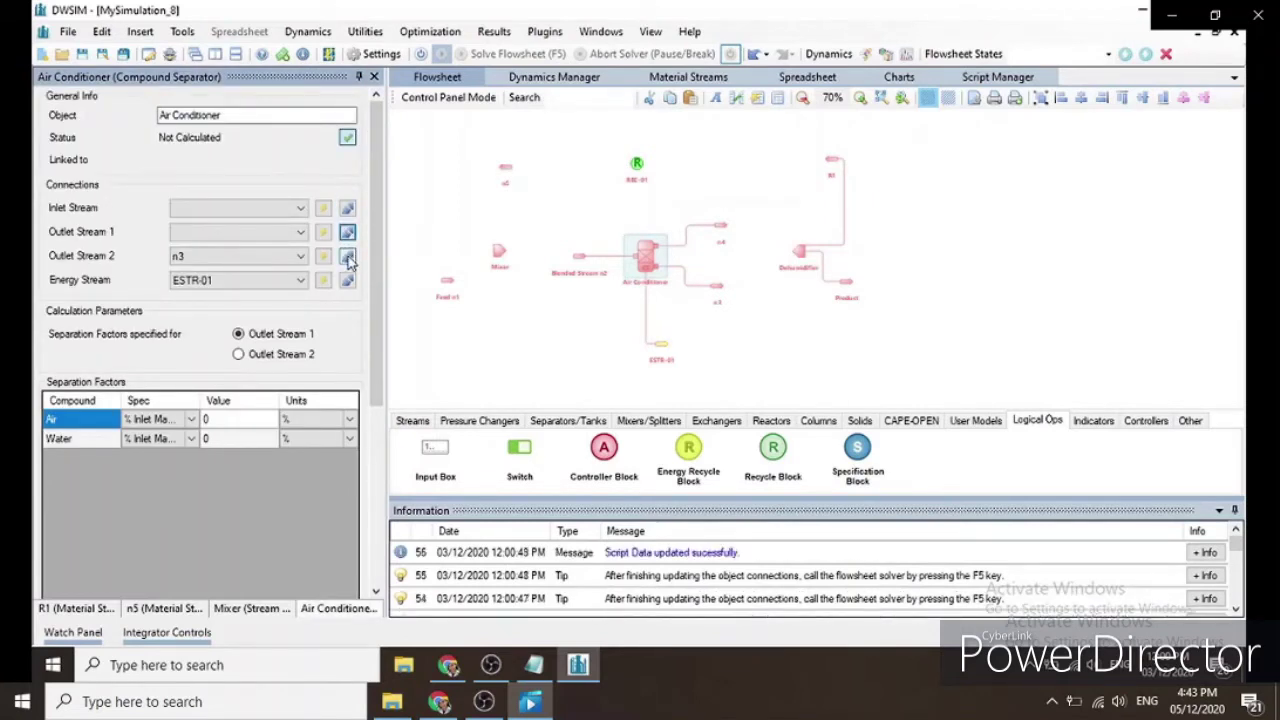
pyautogui.click(323, 257)
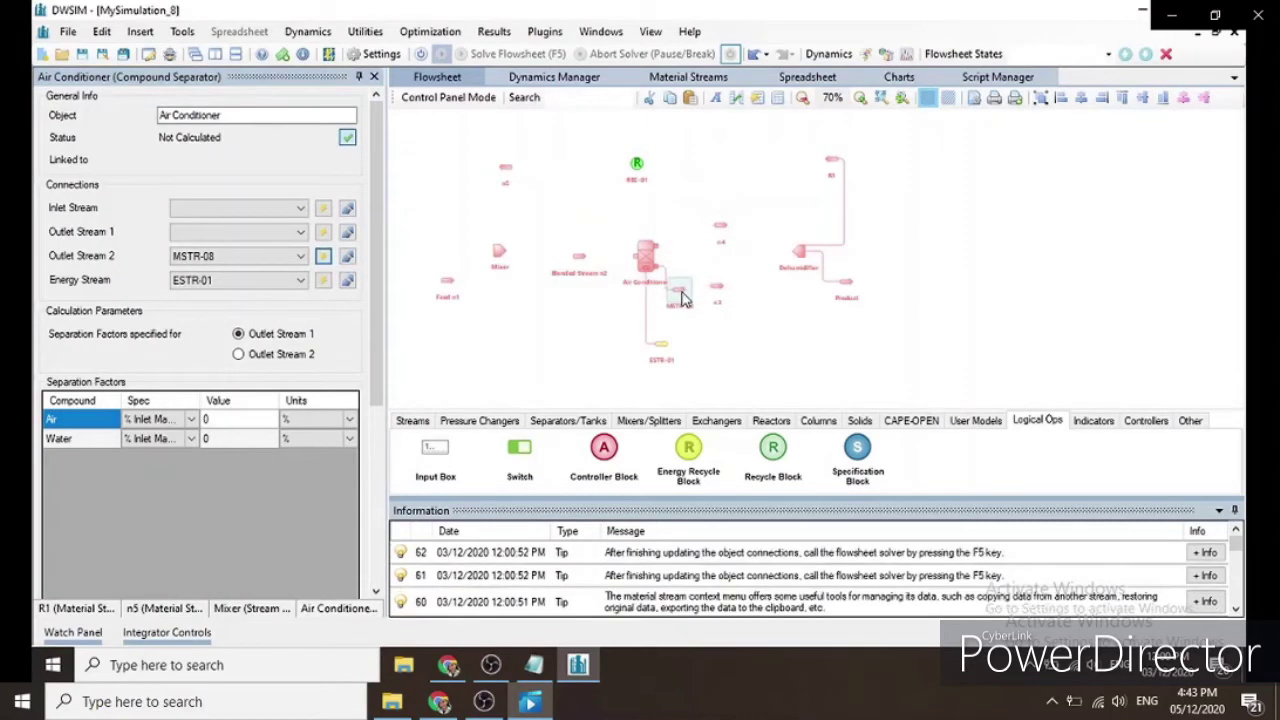
pyautogui.click(679, 289)
pyautogui.click(650, 98)
# Step: Disconnect both outlet streams, R1 and Product, from the Dehumidifier
pyautogui.click(800, 254)
pyautogui.click(800, 257)
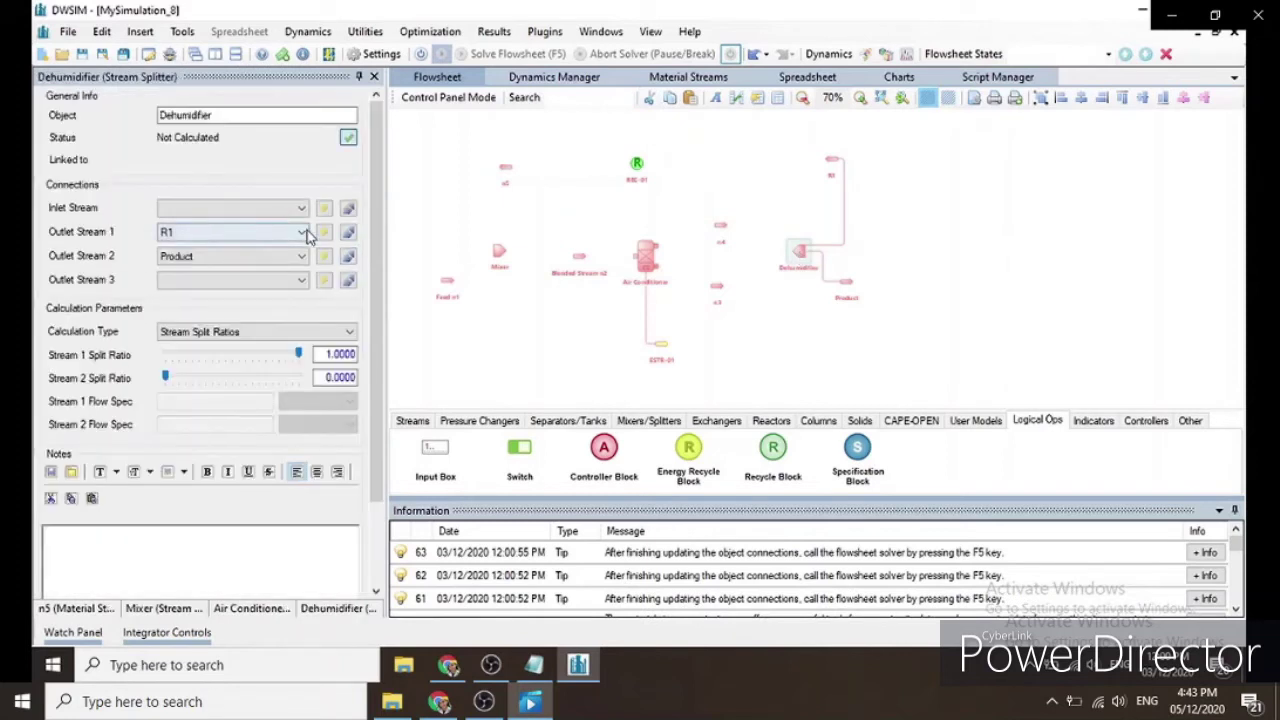
pyautogui.click(348, 233)
pyautogui.click(348, 257)
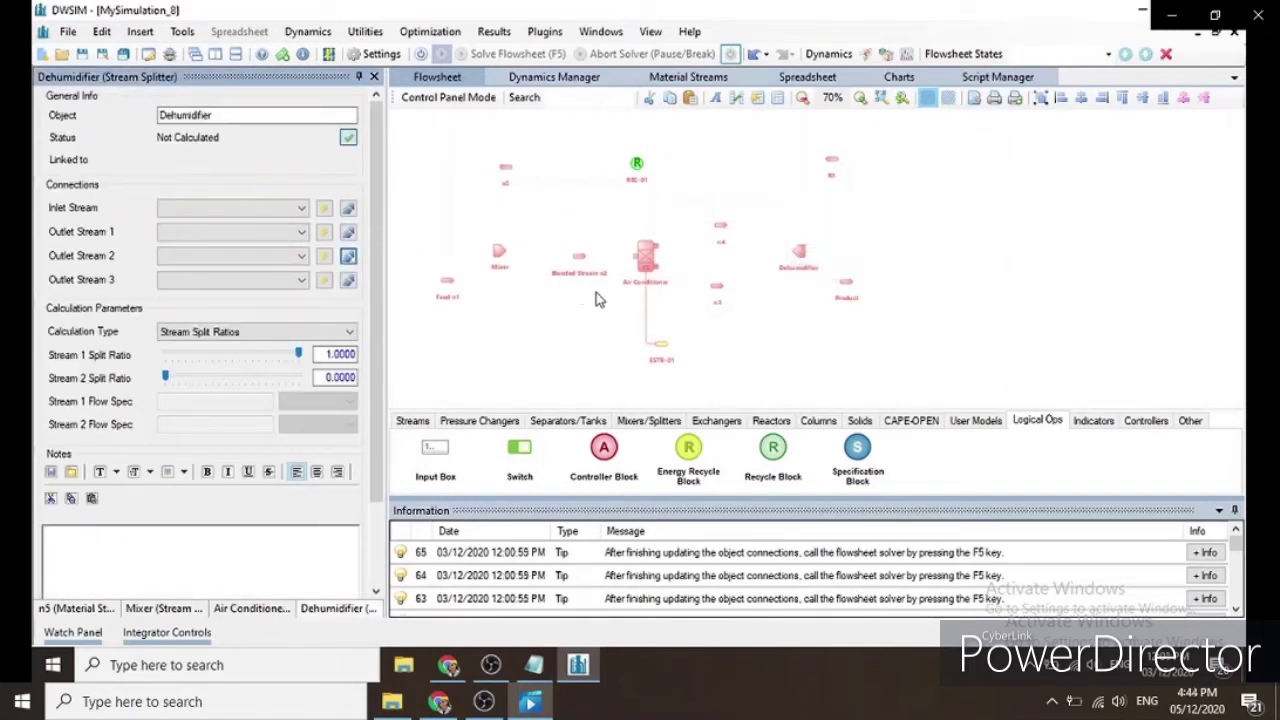
# Step: Set the Feed n1 stream's mole fractions to 0.96 air and 0.04 water and accept the changes
pyautogui.click(446, 291)
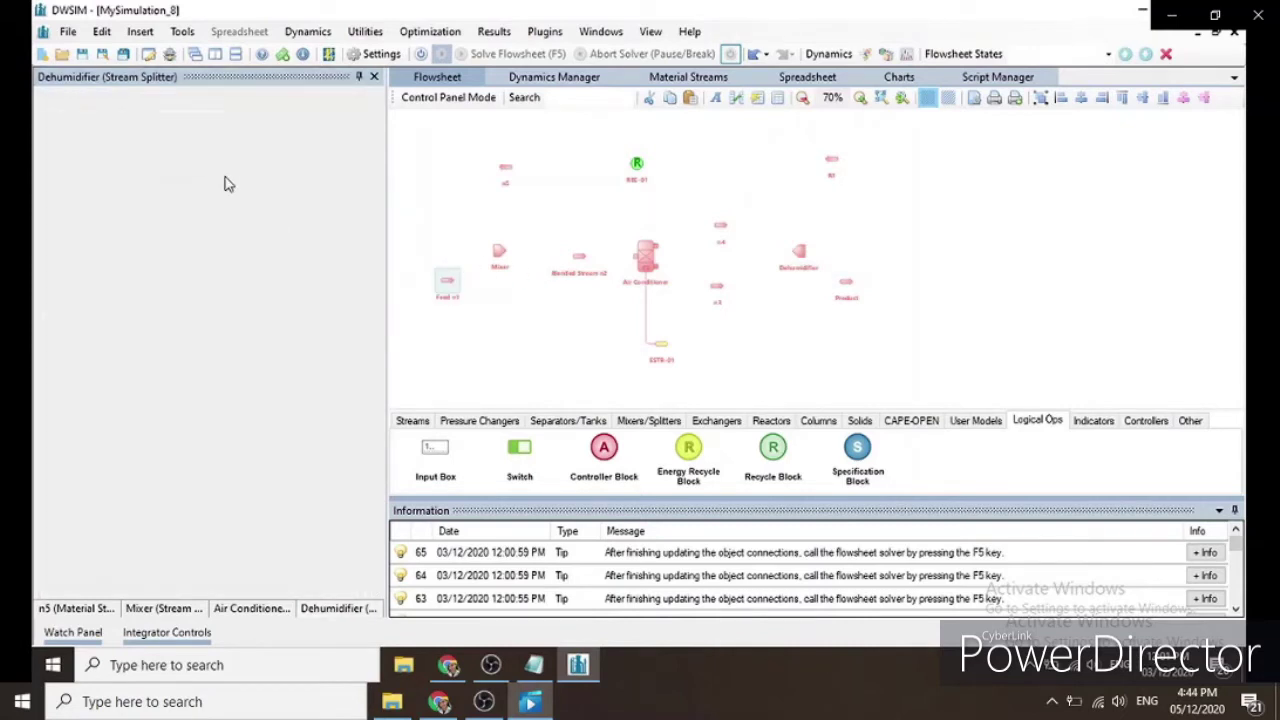
pyautogui.click(191, 333)
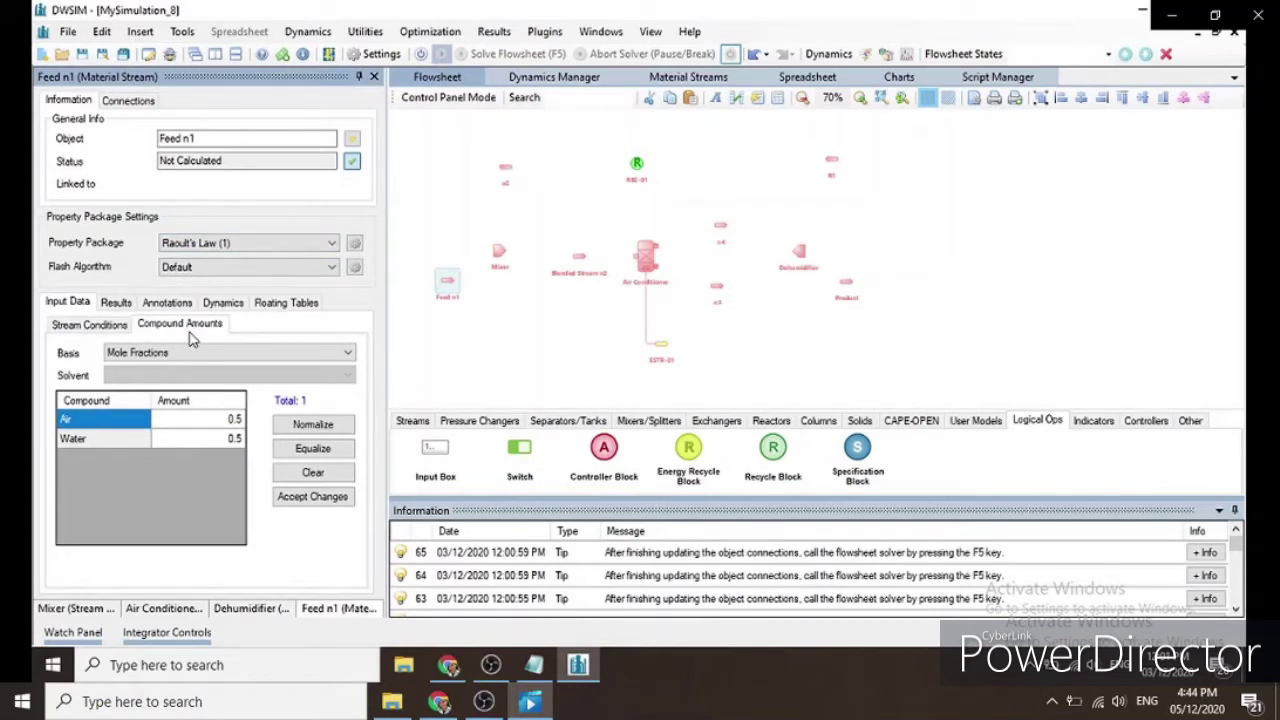
pyautogui.doubleClick(231, 419)
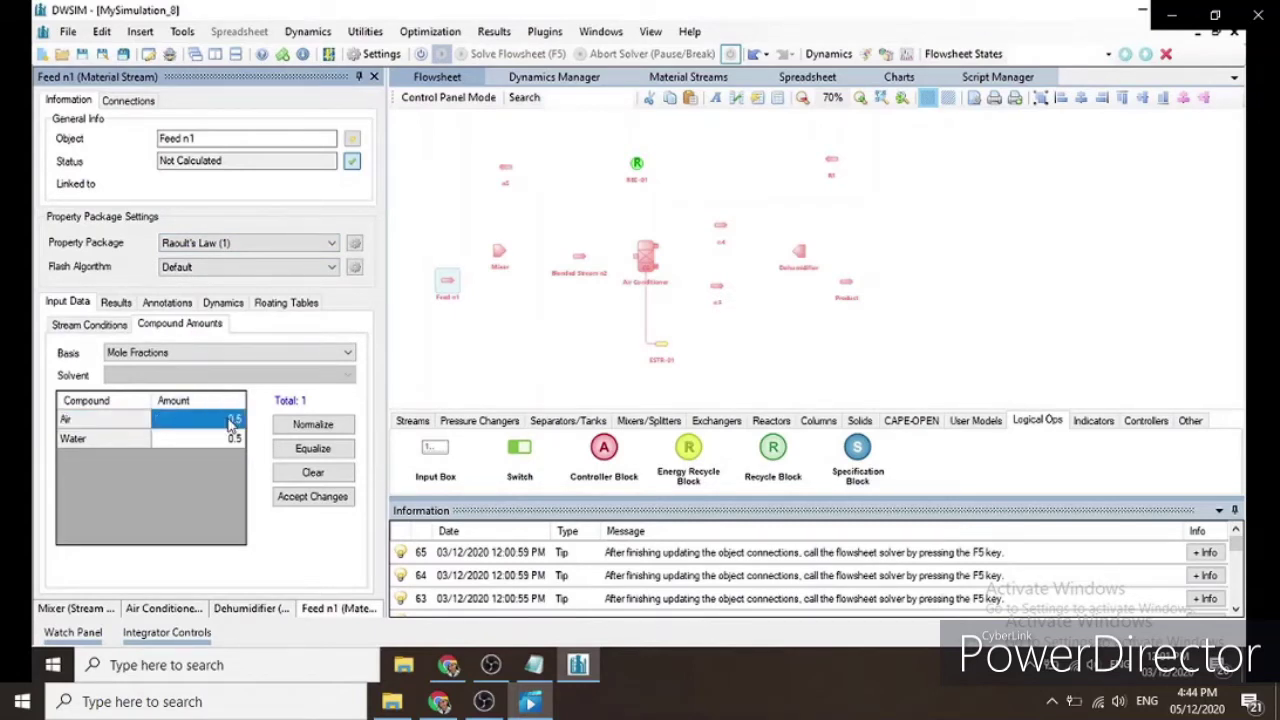
pyautogui.rightClick(231, 419)
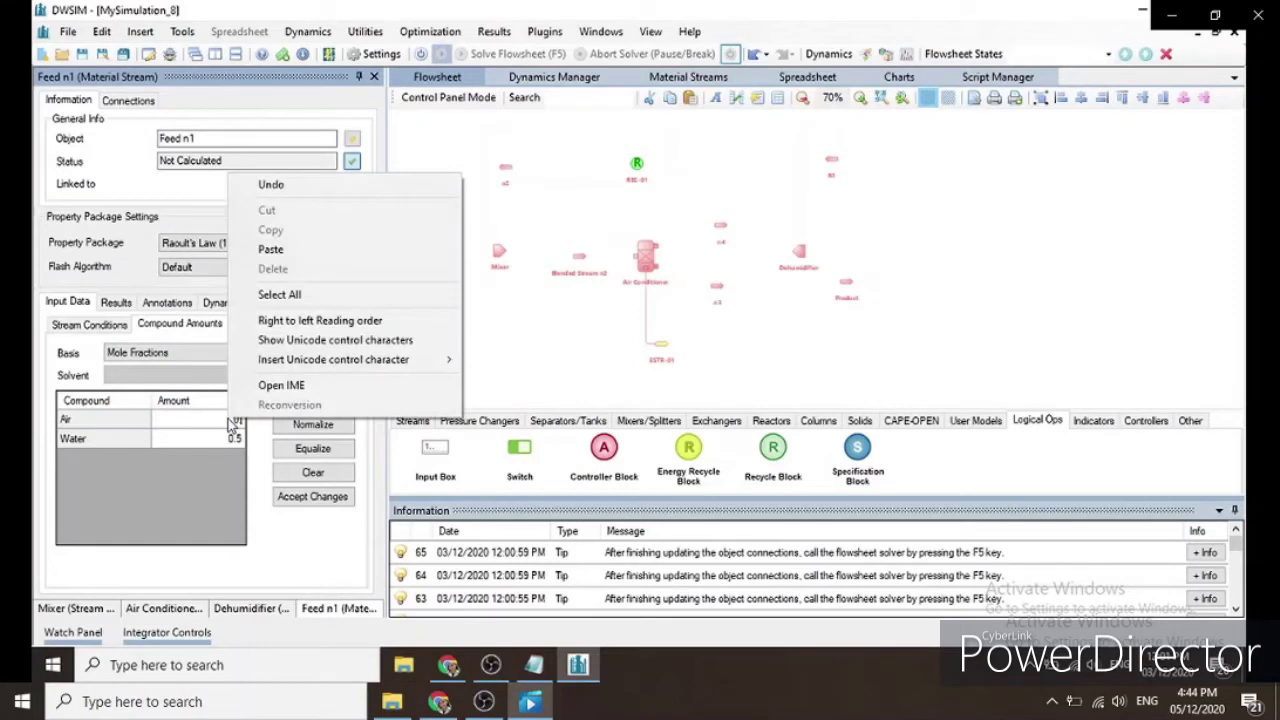
pyautogui.press('Escape')
pyautogui.write('0.96')
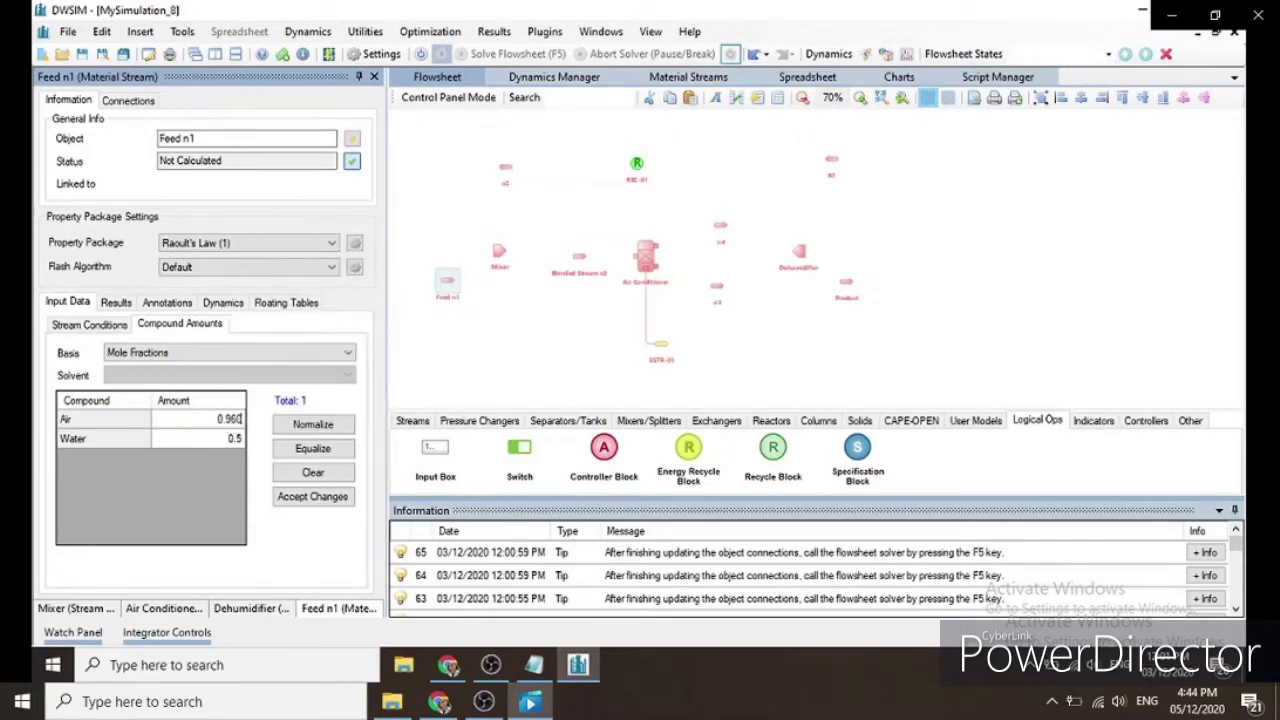
pyautogui.press('Return')
pyautogui.write('0.04')
pyautogui.press('Return')
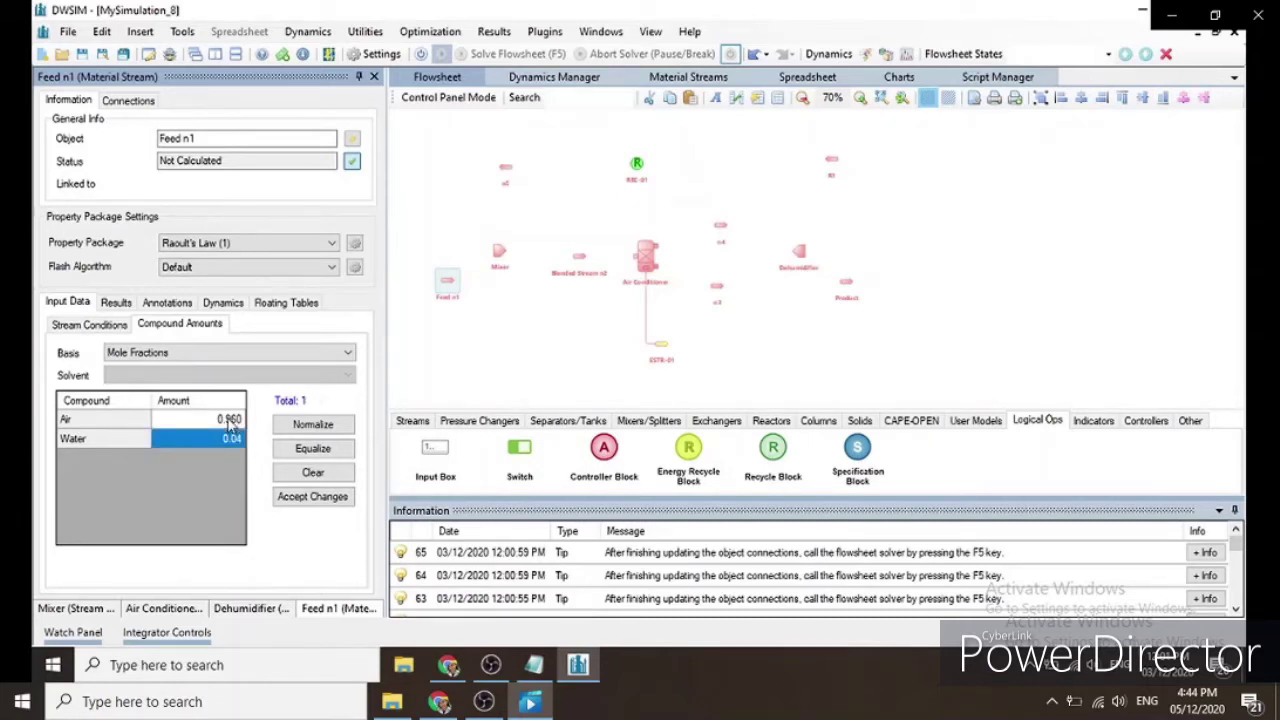
pyautogui.click(318, 497)
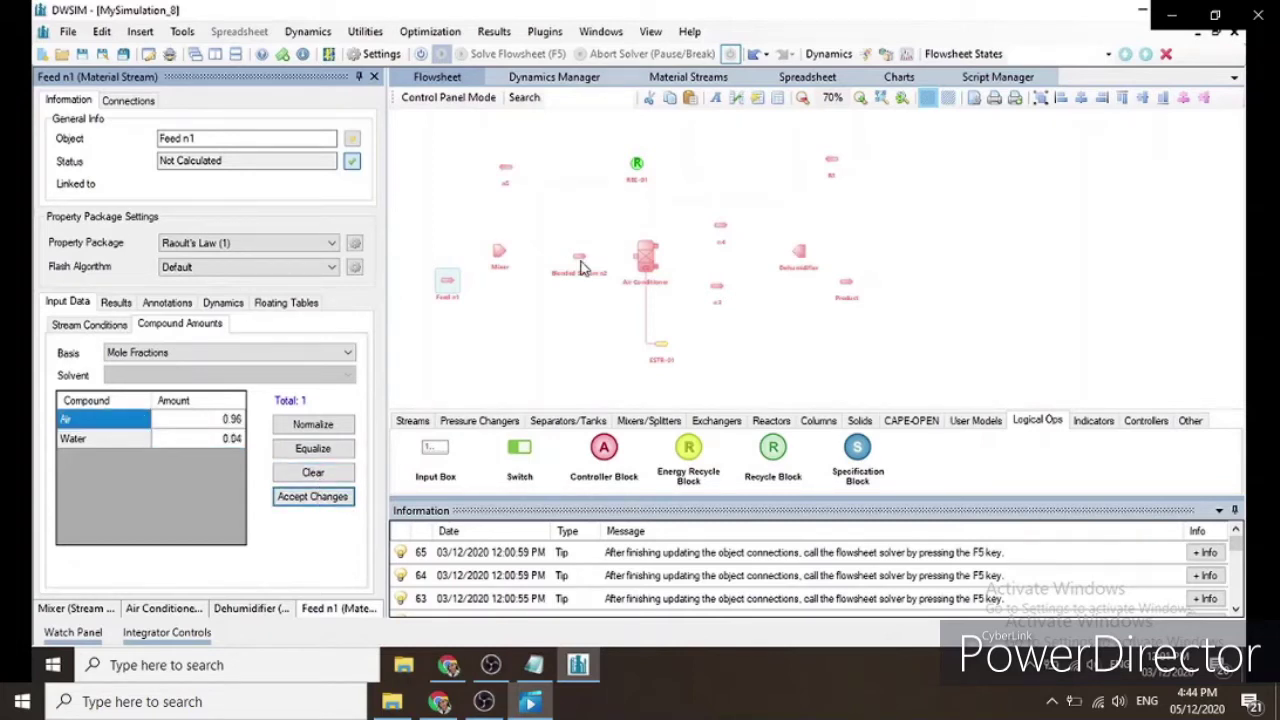
# Step: Set Blended Stream n2's mole fractions to 0.977 air and 0.023 water and accept the changes
pyautogui.click(577, 262)
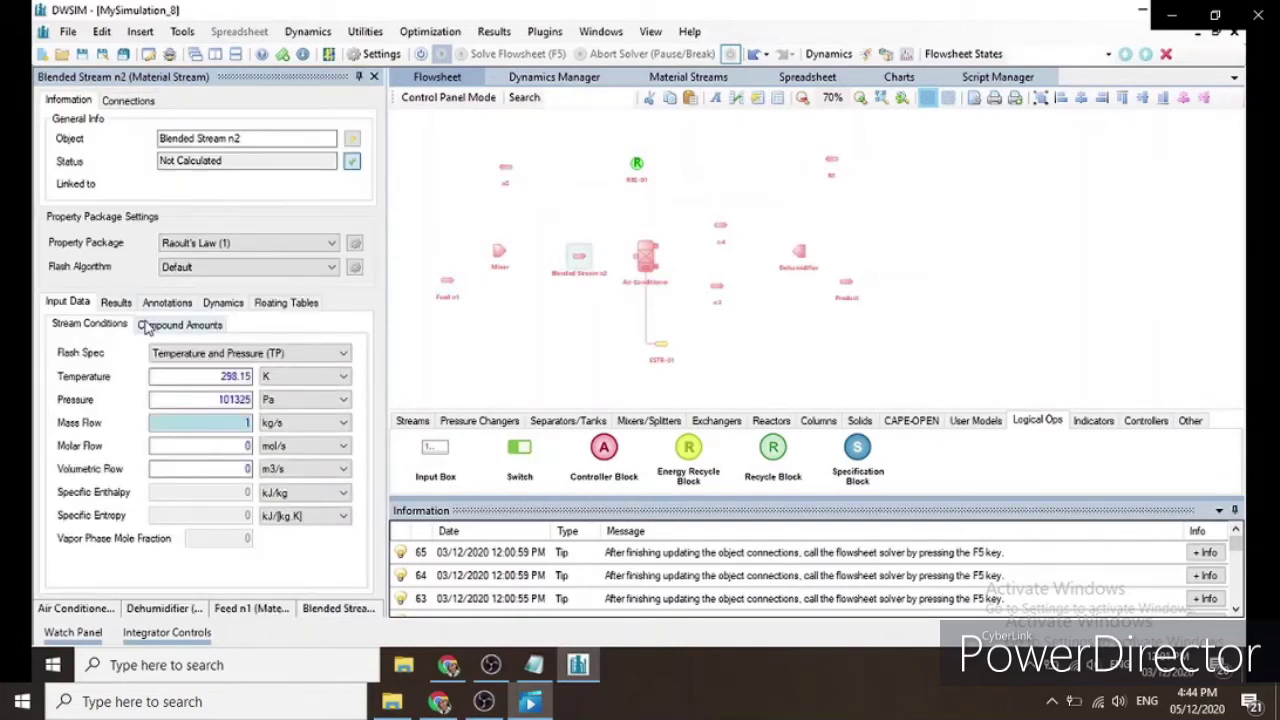
pyautogui.click(155, 333)
pyautogui.click(226, 424)
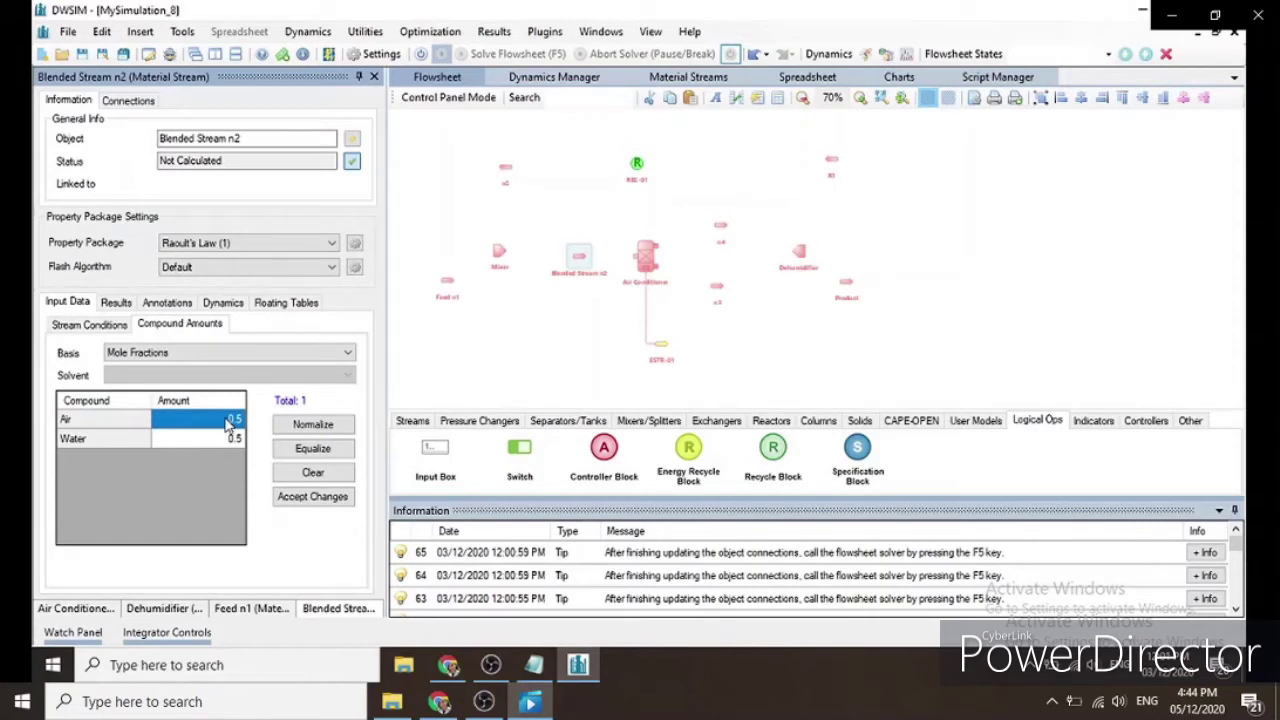
pyautogui.write('0')
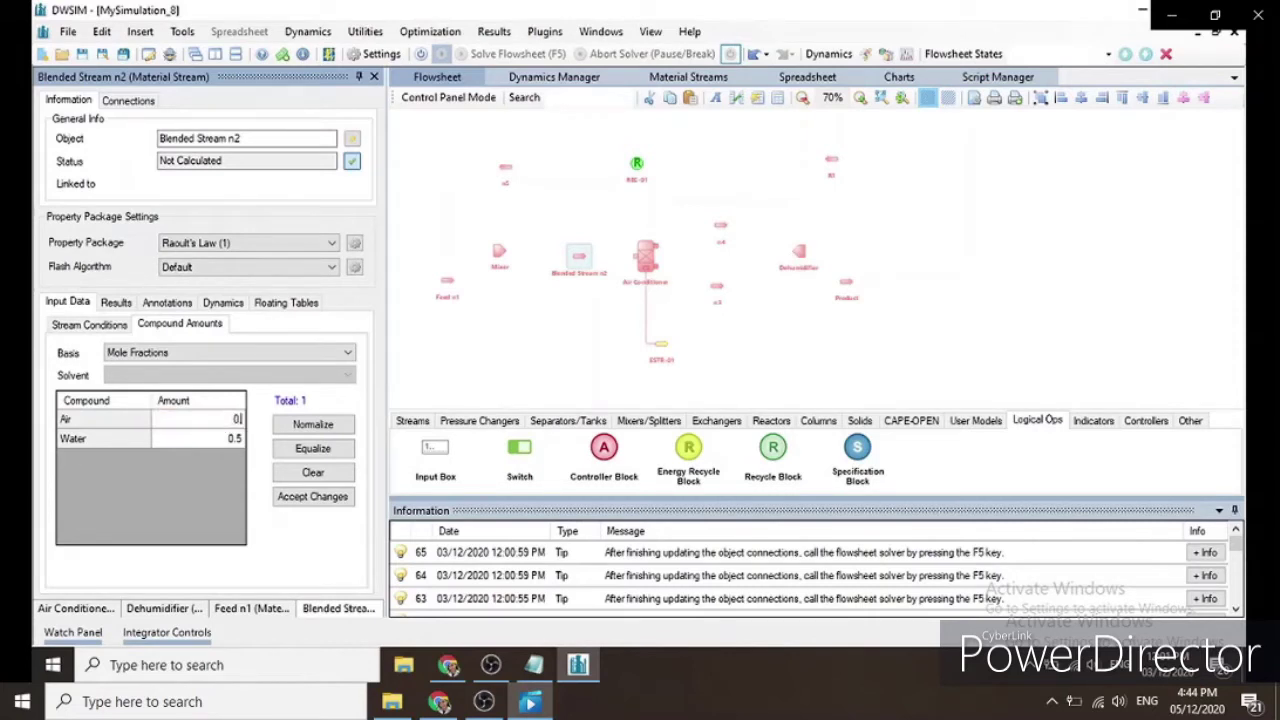
pyautogui.write('.977')
pyautogui.press('Return')
pyautogui.write('0.023')
pyautogui.press('Return')
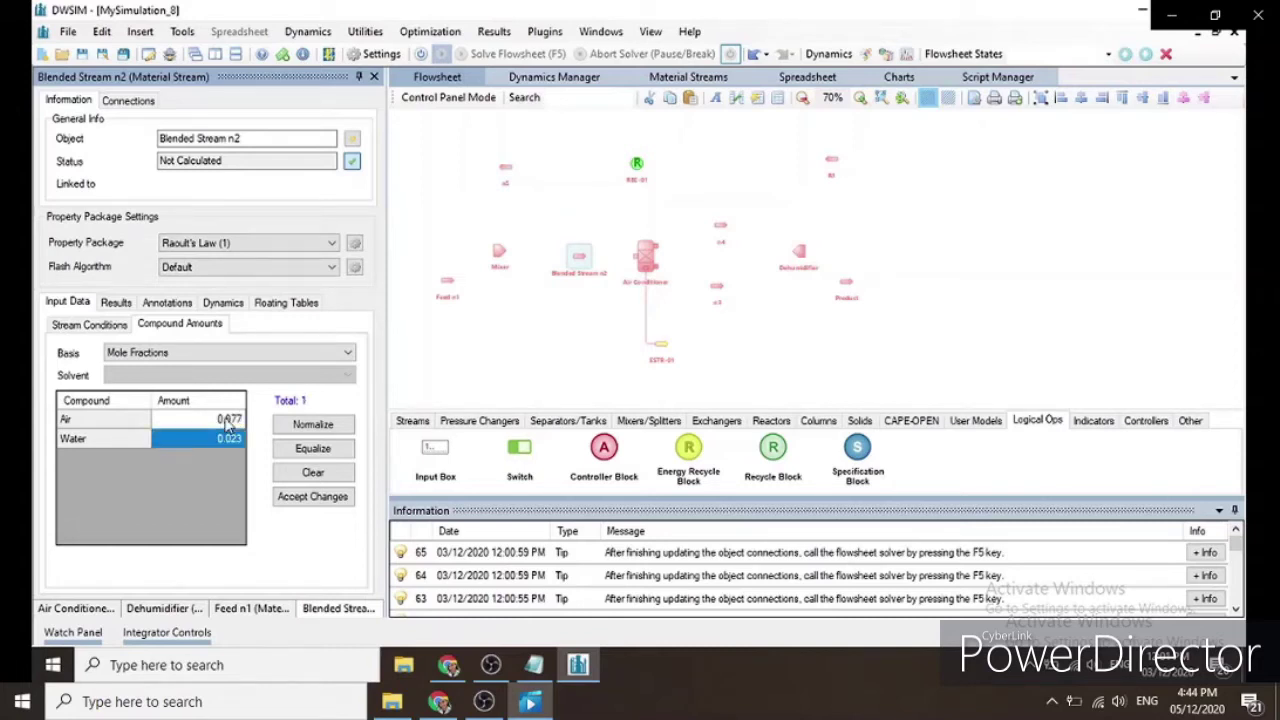
pyautogui.click(297, 503)
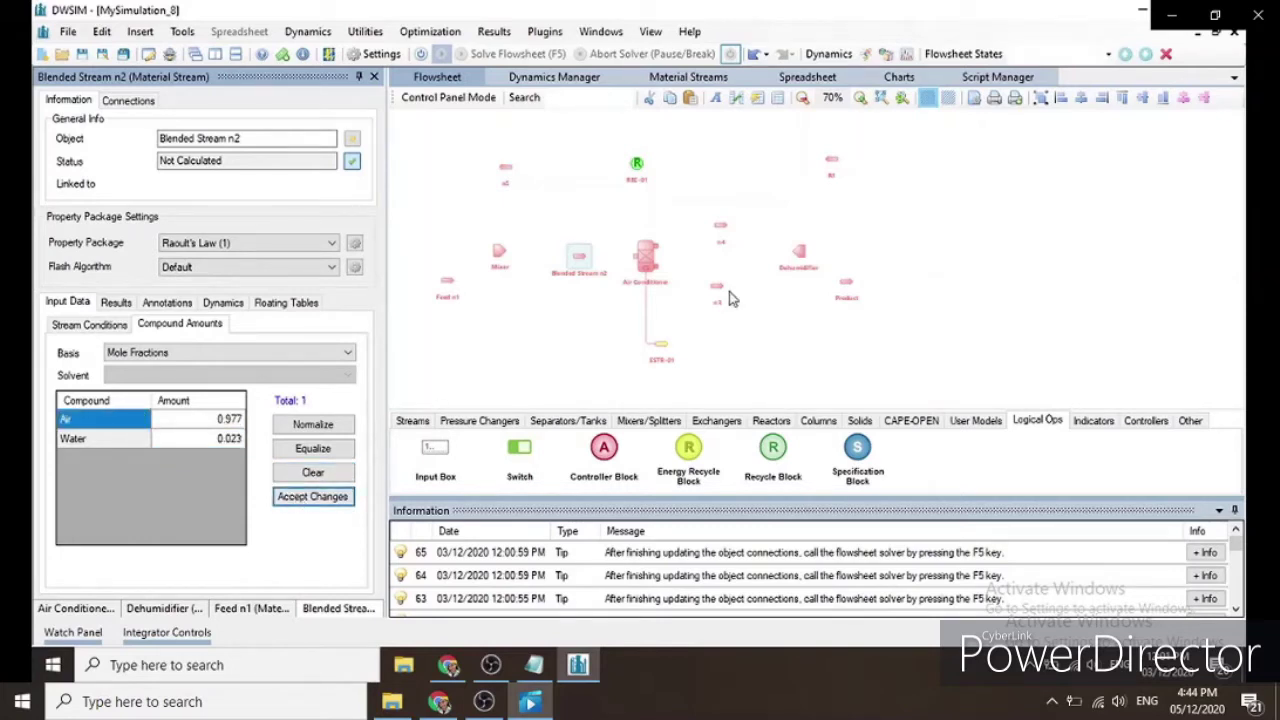
# Step: Set stream n4's mole fractions to 0.983 air and 0.017 water and accept the changes
pyautogui.click(724, 234)
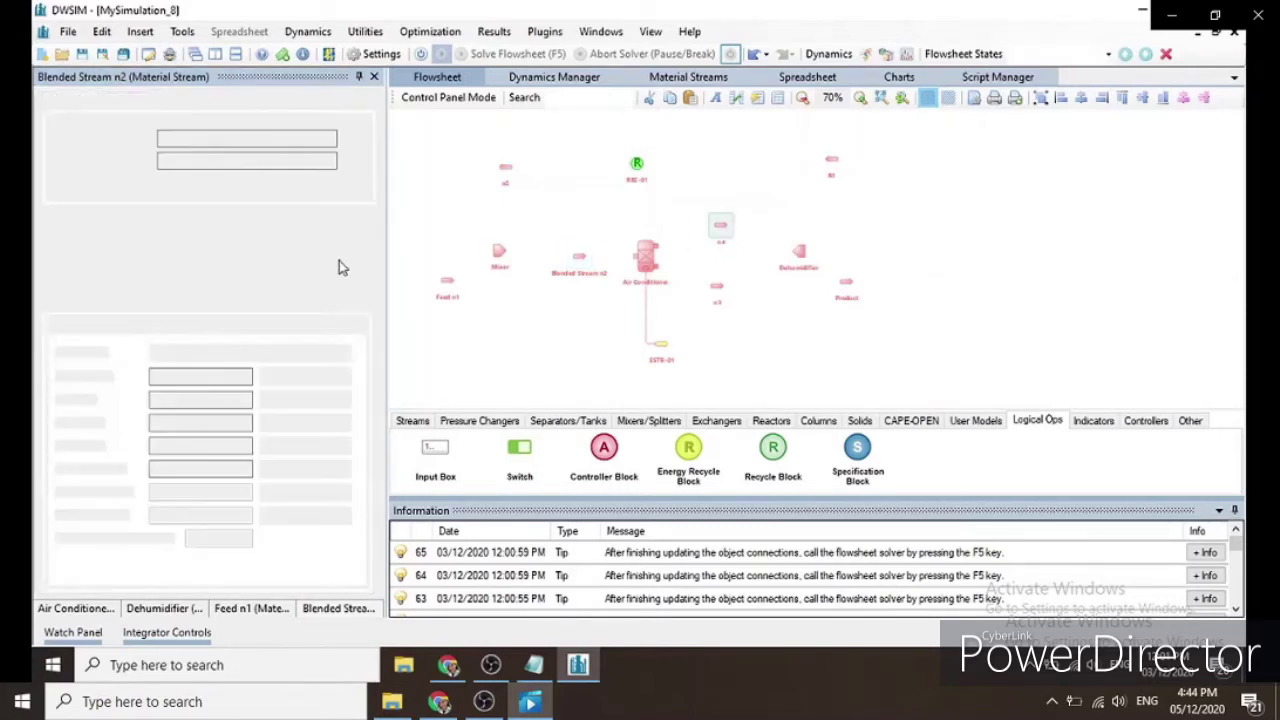
pyautogui.click(150, 325)
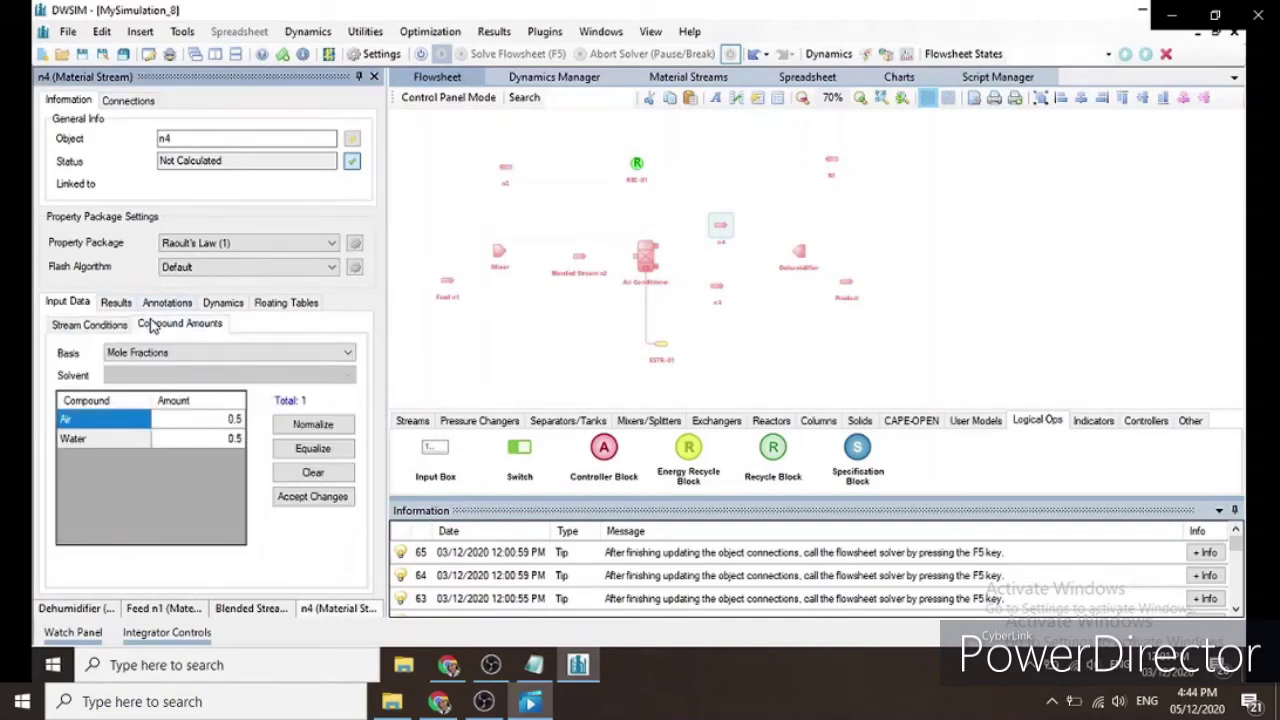
pyautogui.click(201, 424)
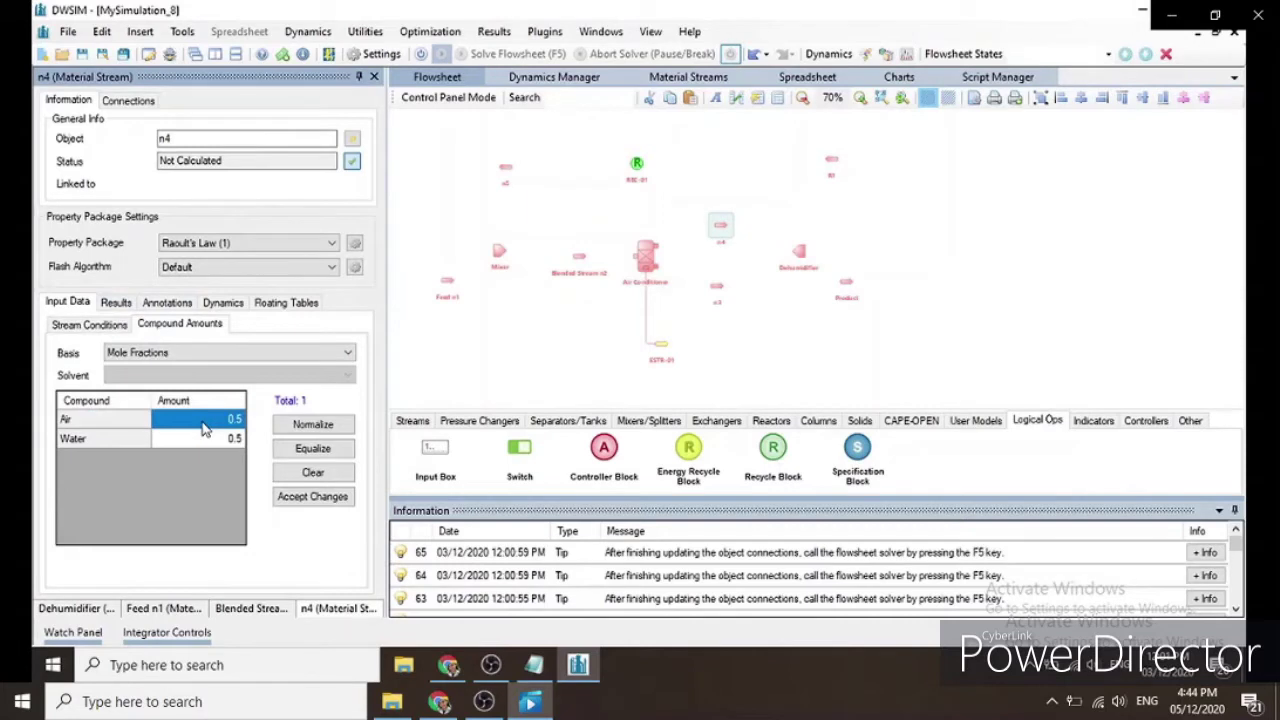
pyautogui.write('0.985')
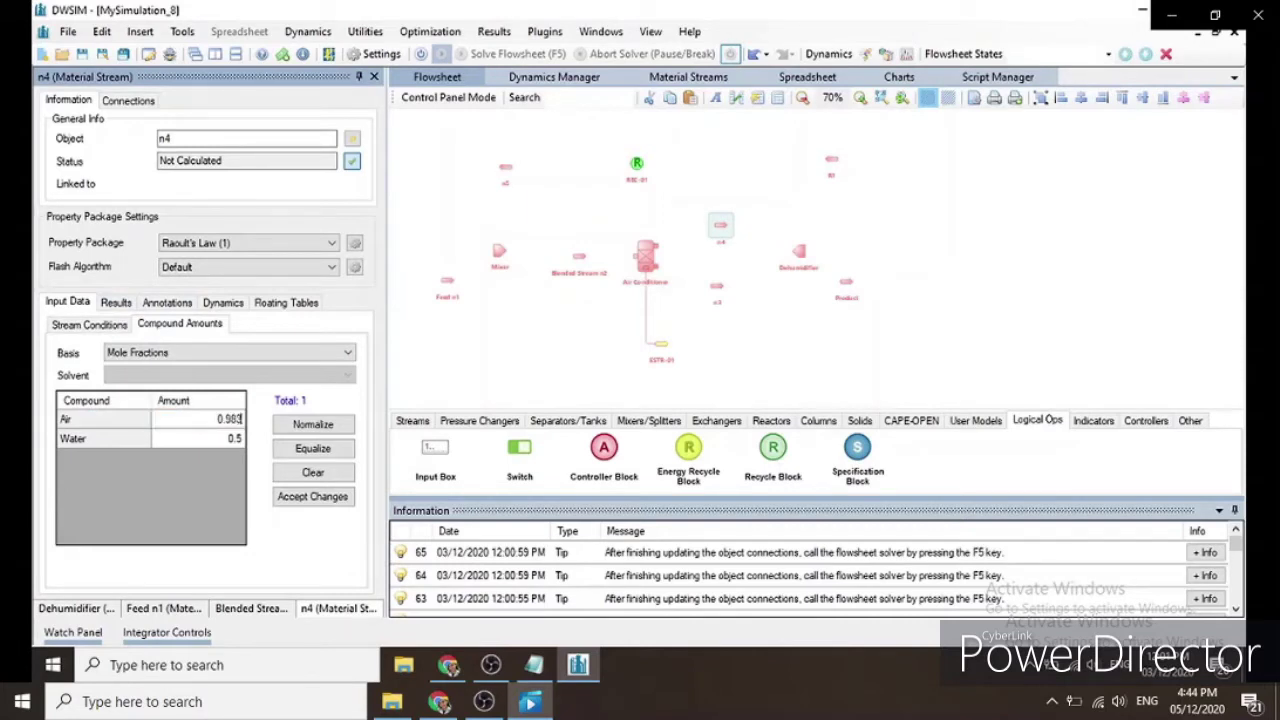
pyautogui.press('Return')
pyautogui.write('0.017')
pyautogui.press('Return')
pyautogui.click(314, 500)
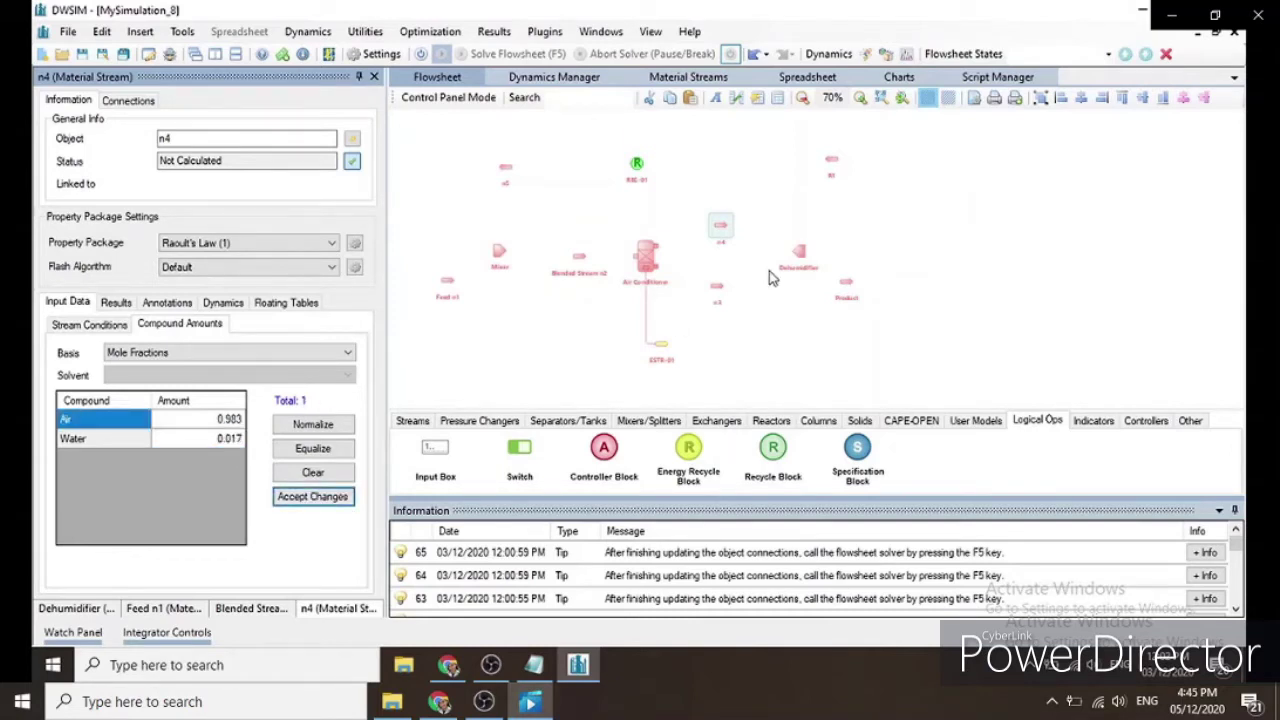
# Step: Set stream n3's mole fractions to 0 air and 1 water and accept the changes
pyautogui.click(718, 289)
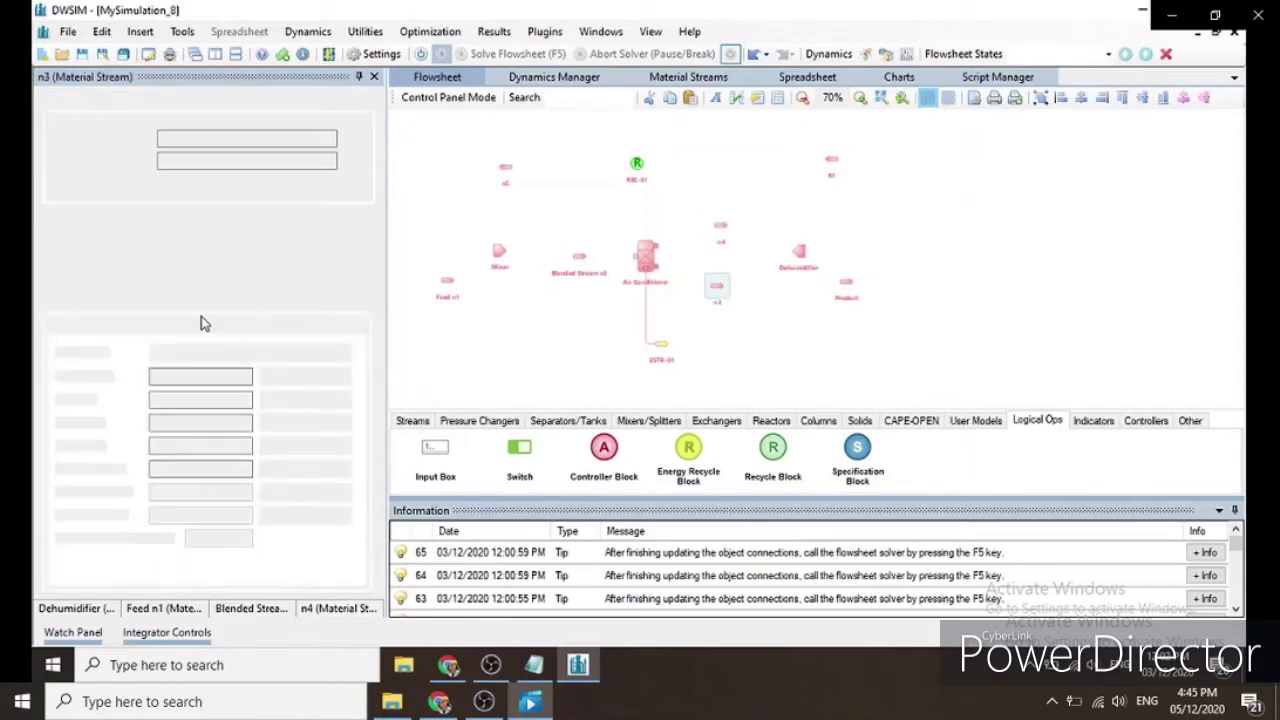
pyautogui.click(156, 331)
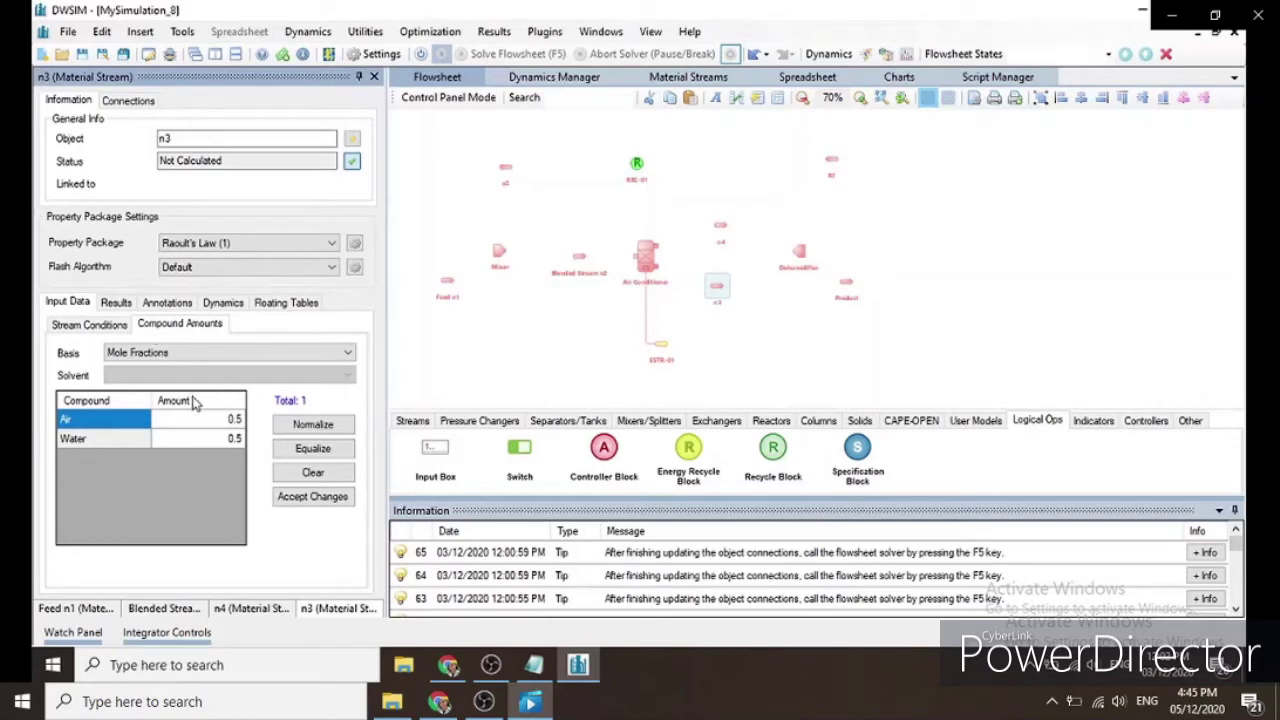
pyautogui.click(233, 419)
pyautogui.click(233, 419)
pyautogui.write('0')
pyautogui.press('Return')
pyautogui.write('1')
pyautogui.press('Return')
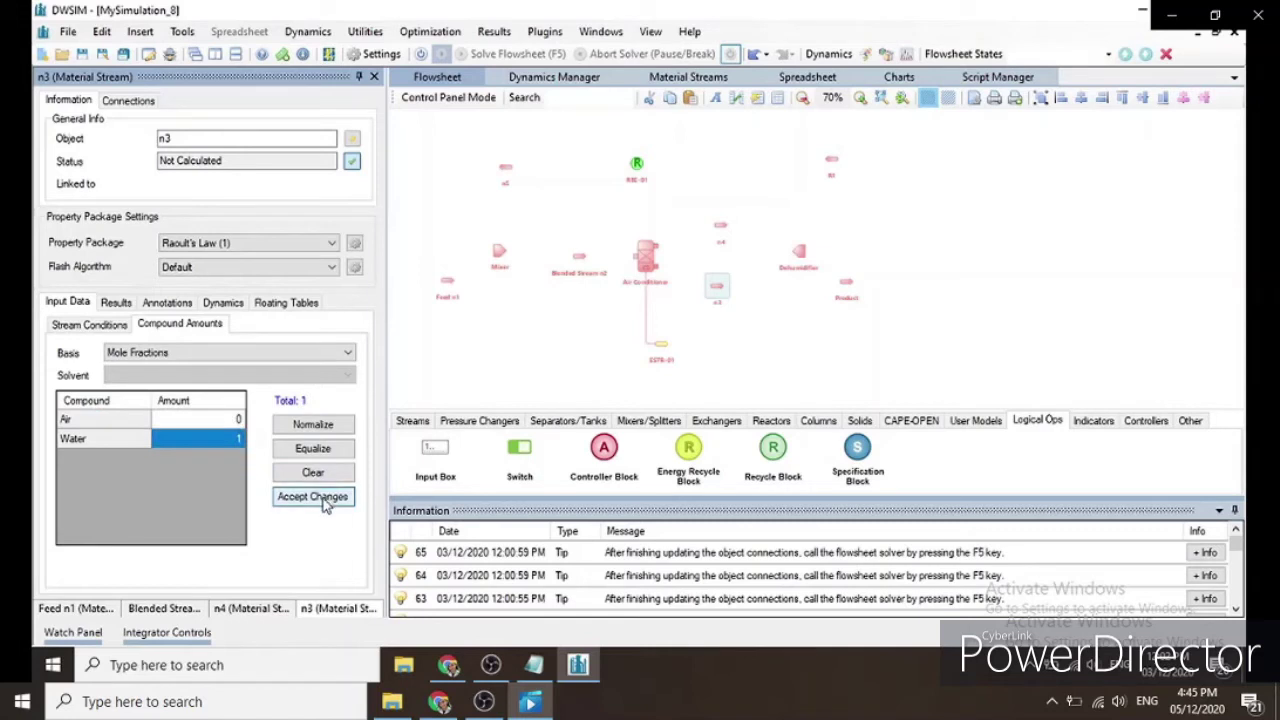
pyautogui.click(323, 505)
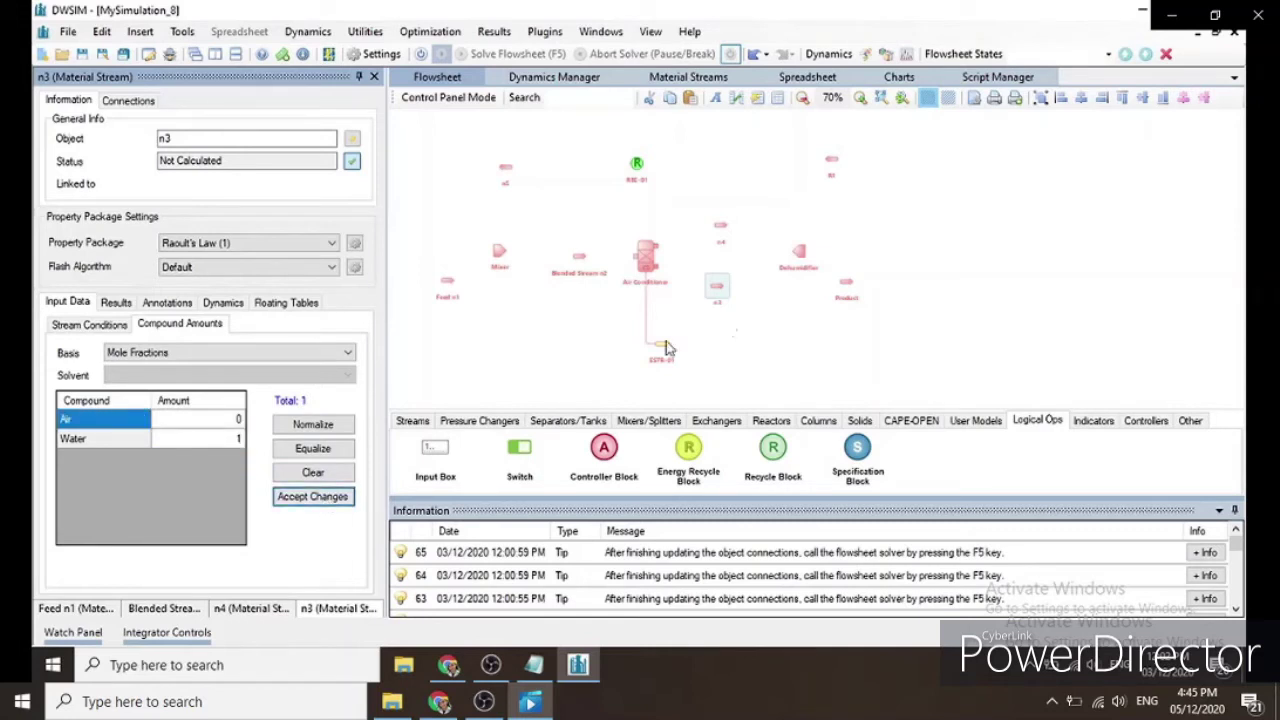
# Step: Set the Product stream's mole fractions to 0.983 air and 0.017 water and accept the changes
pyautogui.click(845, 288)
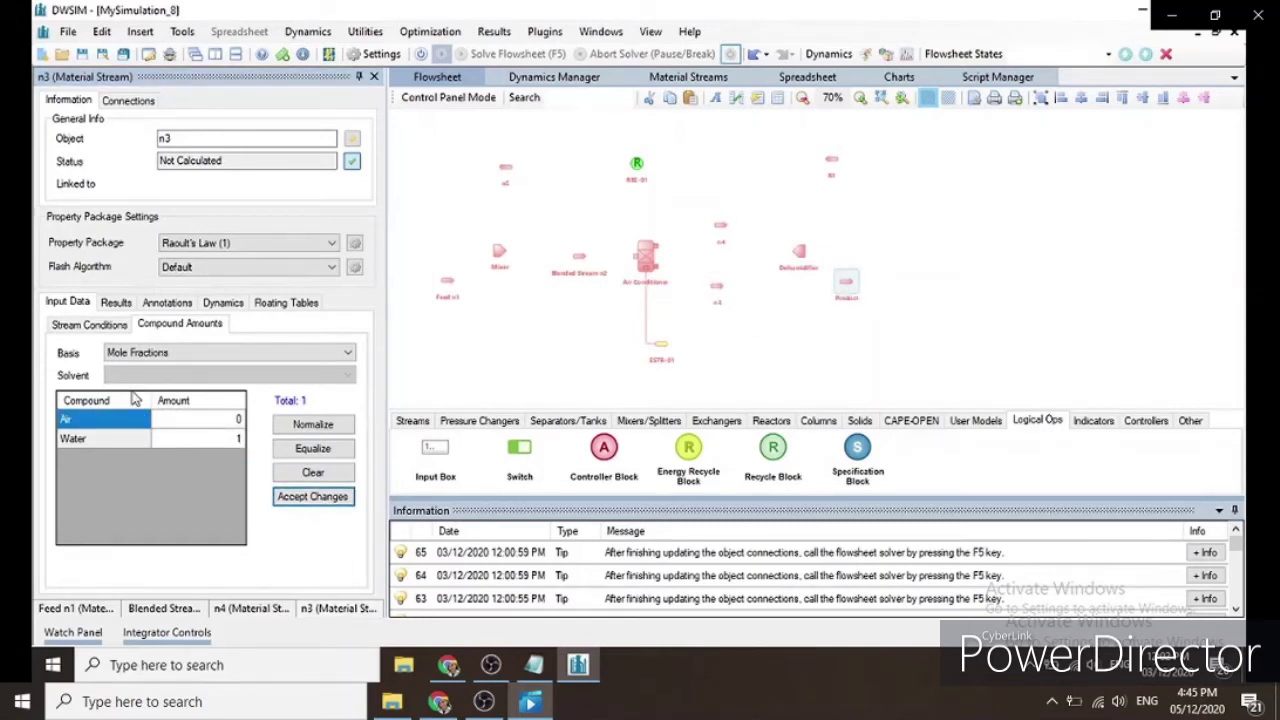
pyautogui.click(186, 330)
pyautogui.click(223, 421)
pyautogui.write('0.983')
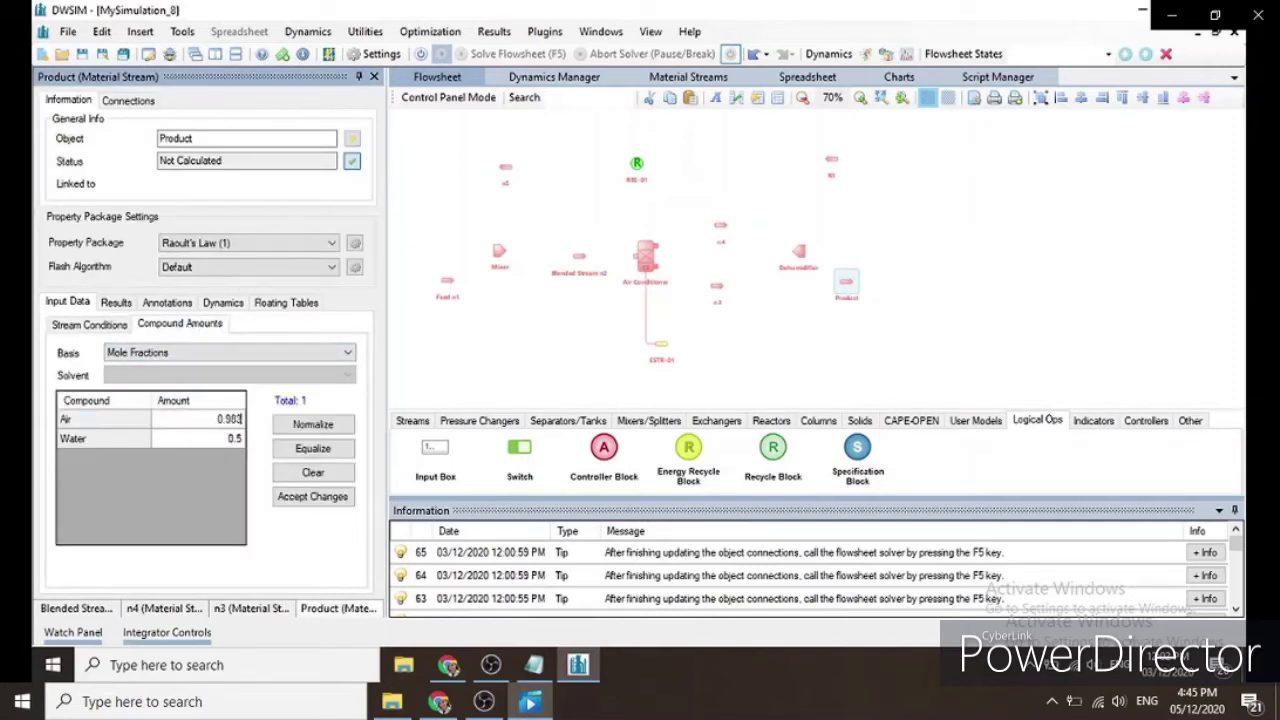
pyautogui.press('Return')
pyautogui.write('0.017')
pyautogui.press('Return')
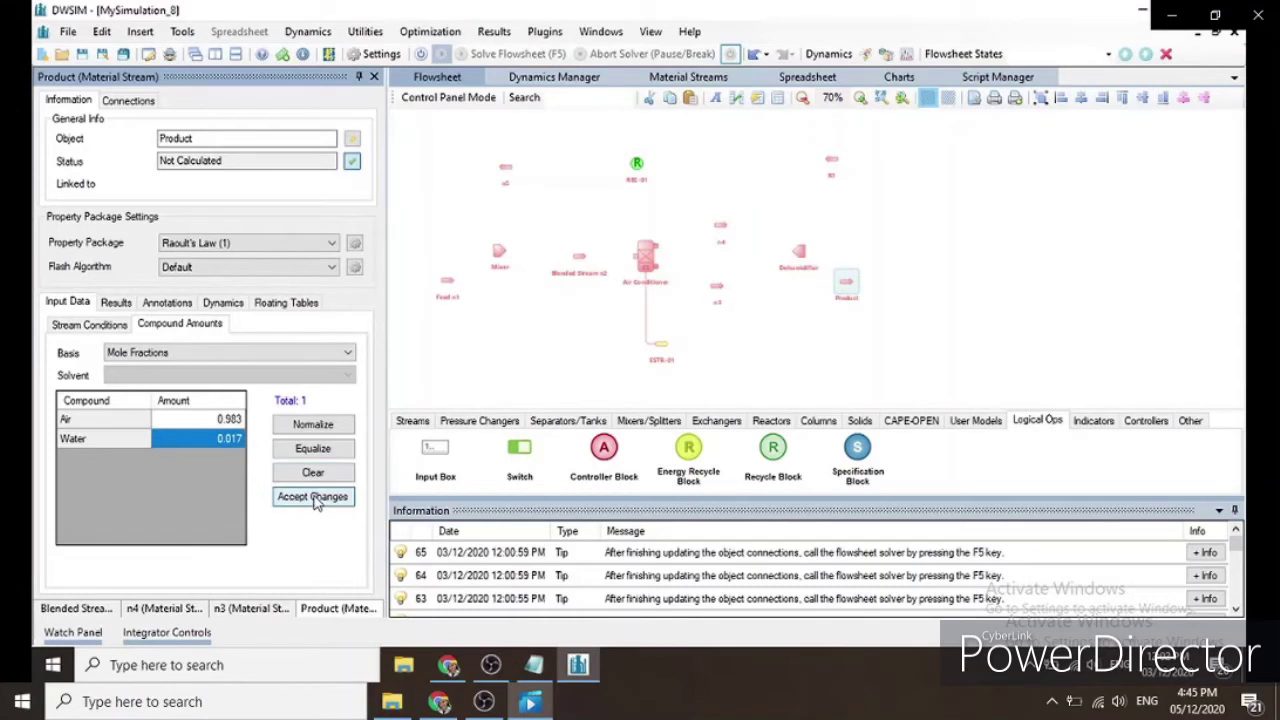
# Step: Set the R1 stream's mole fractions to 0.983 air and 0.017 water and accept the changes
pyautogui.click(832, 162)
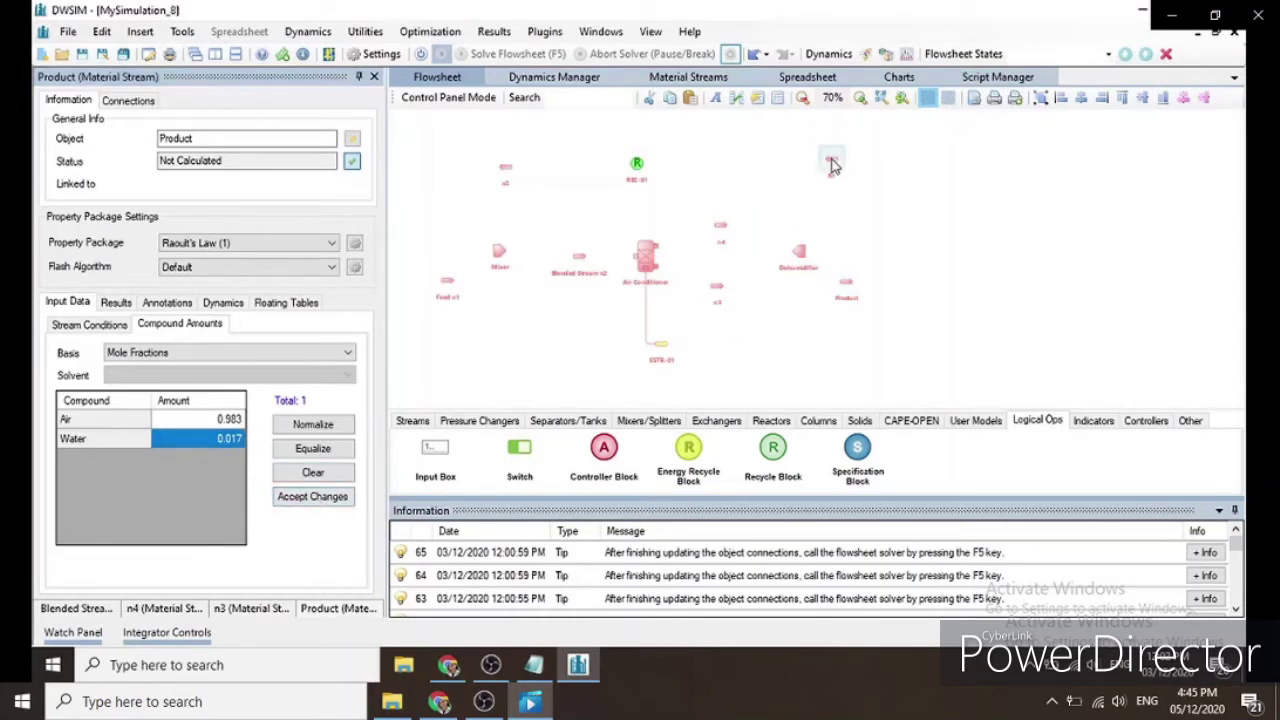
pyautogui.click(158, 325)
pyautogui.click(200, 419)
pyautogui.write('0')
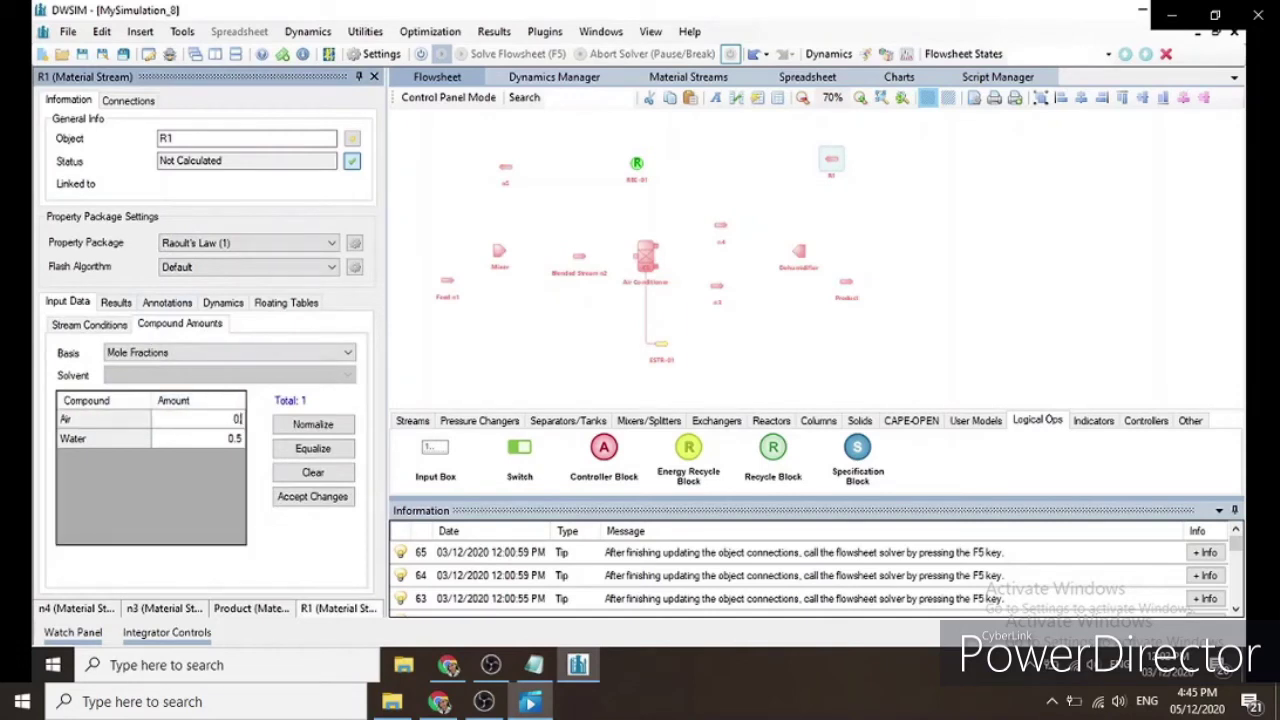
pyautogui.write('.983')
pyautogui.press('Return')
pyautogui.write('0.017')
pyautogui.press('Return')
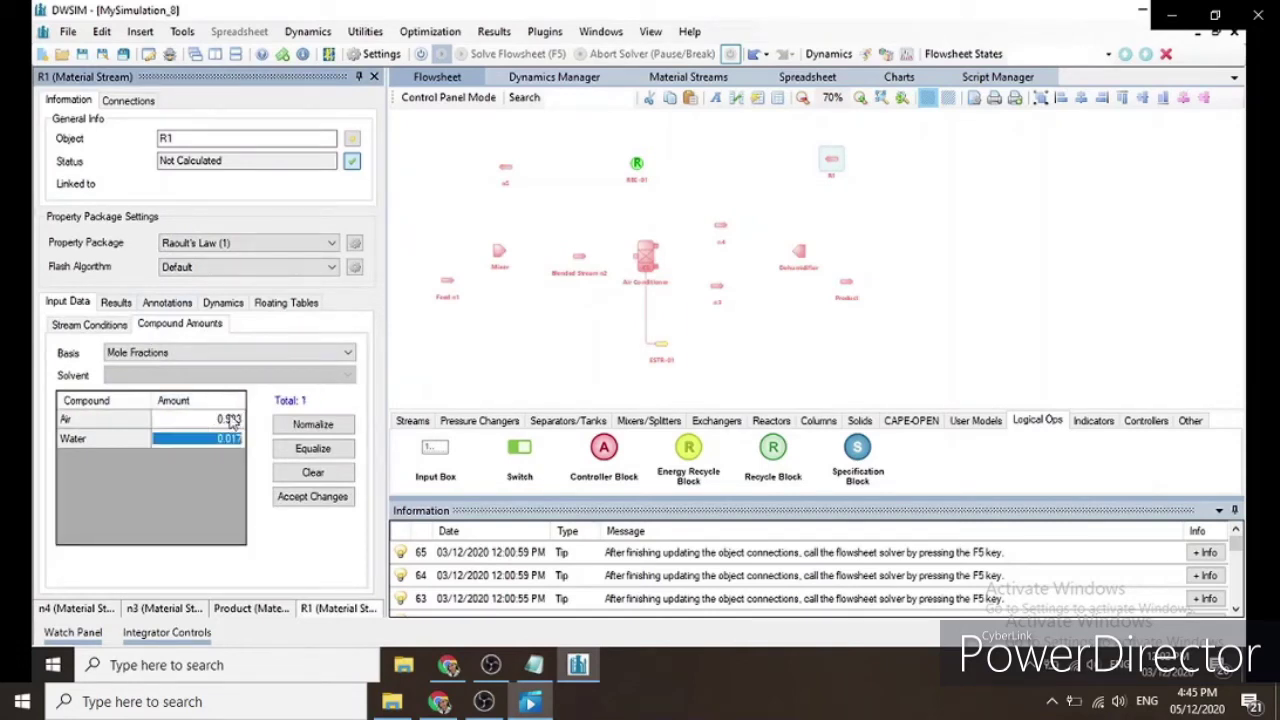
pyautogui.click(322, 500)
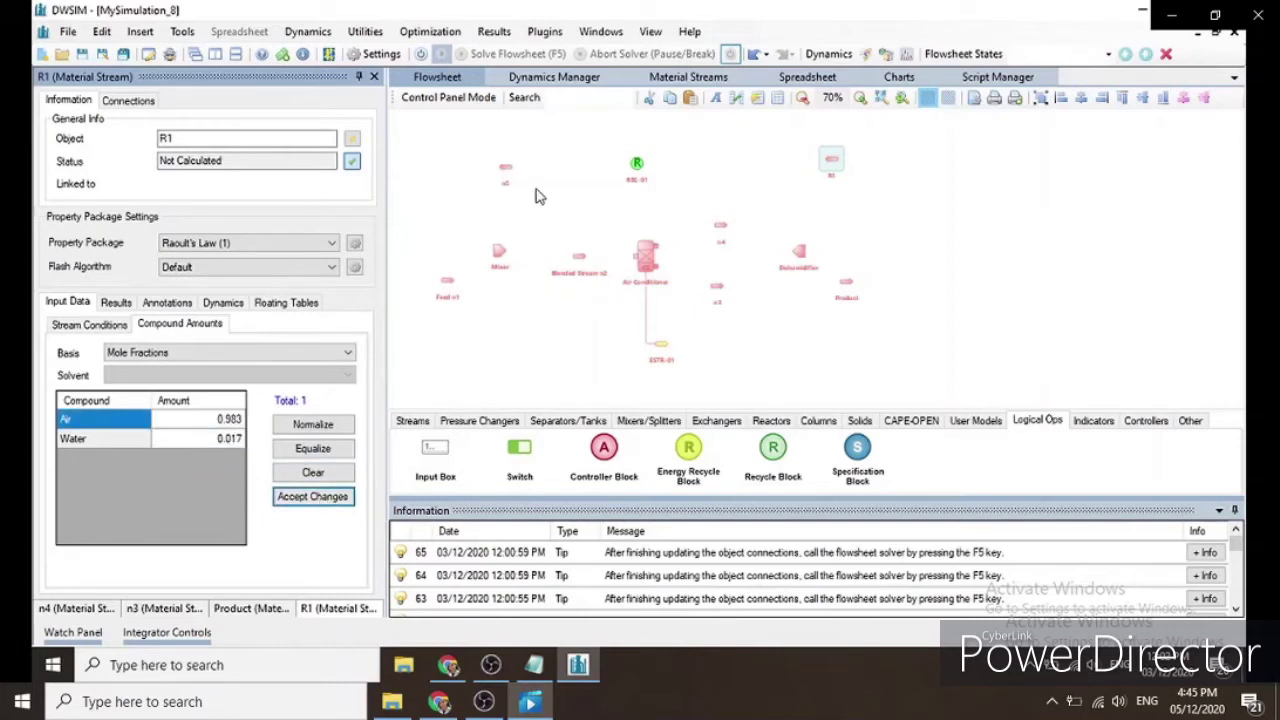
# Step: Set stream n5's mole fractions to 0.983 air and 0.017 water and accept the changes
pyautogui.click(506, 170)
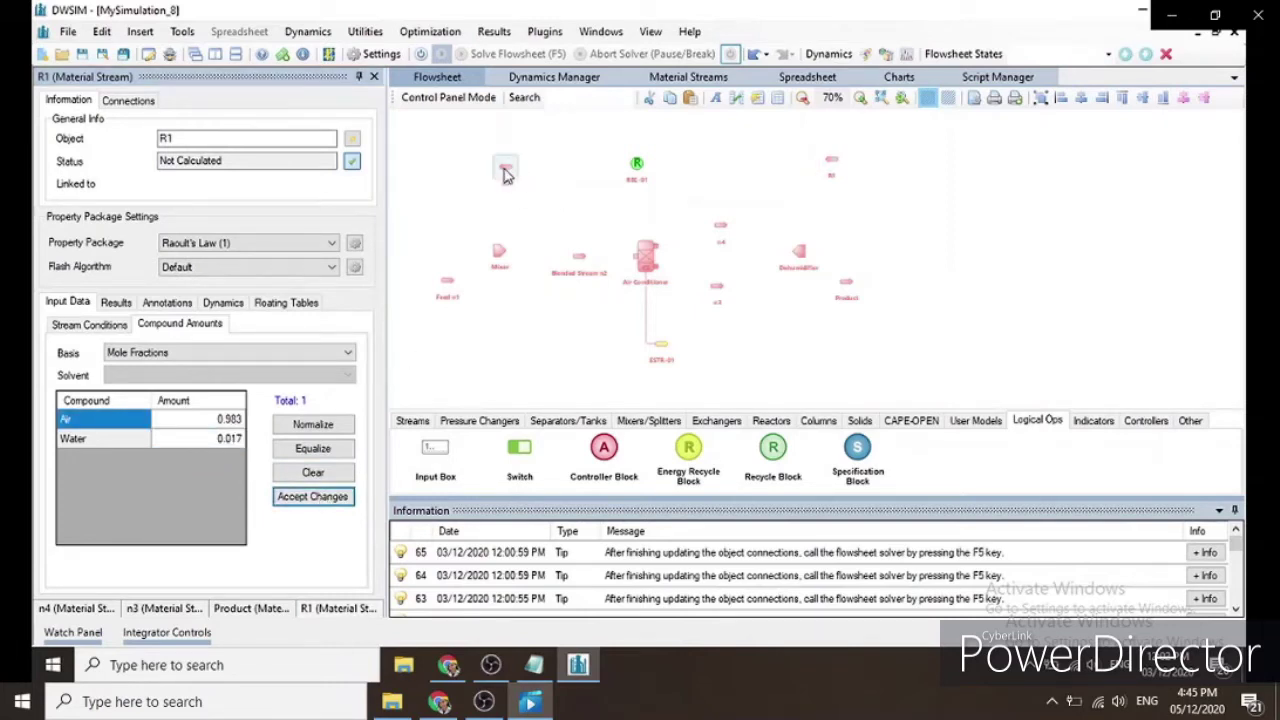
pyautogui.click(179, 326)
pyautogui.click(228, 420)
pyautogui.write('0.98')
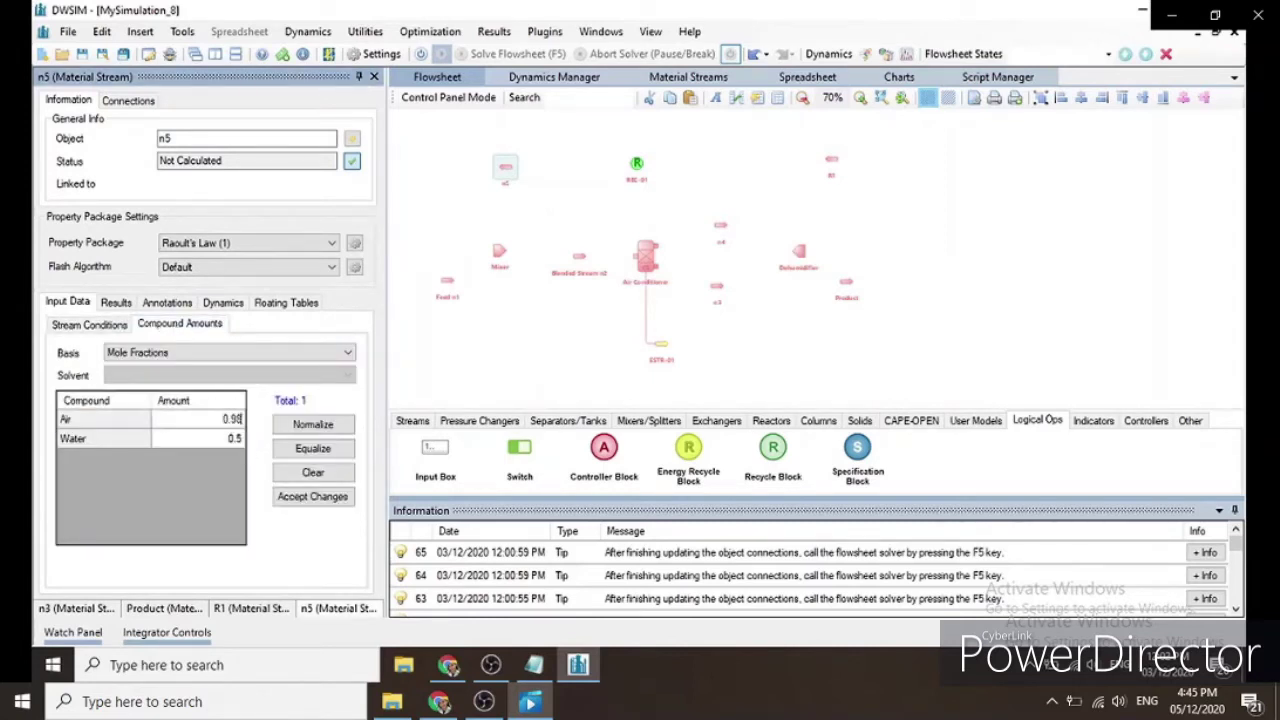
pyautogui.write('3')
pyautogui.press('Return')
pyautogui.write('0.017')
pyautogui.press('Return')
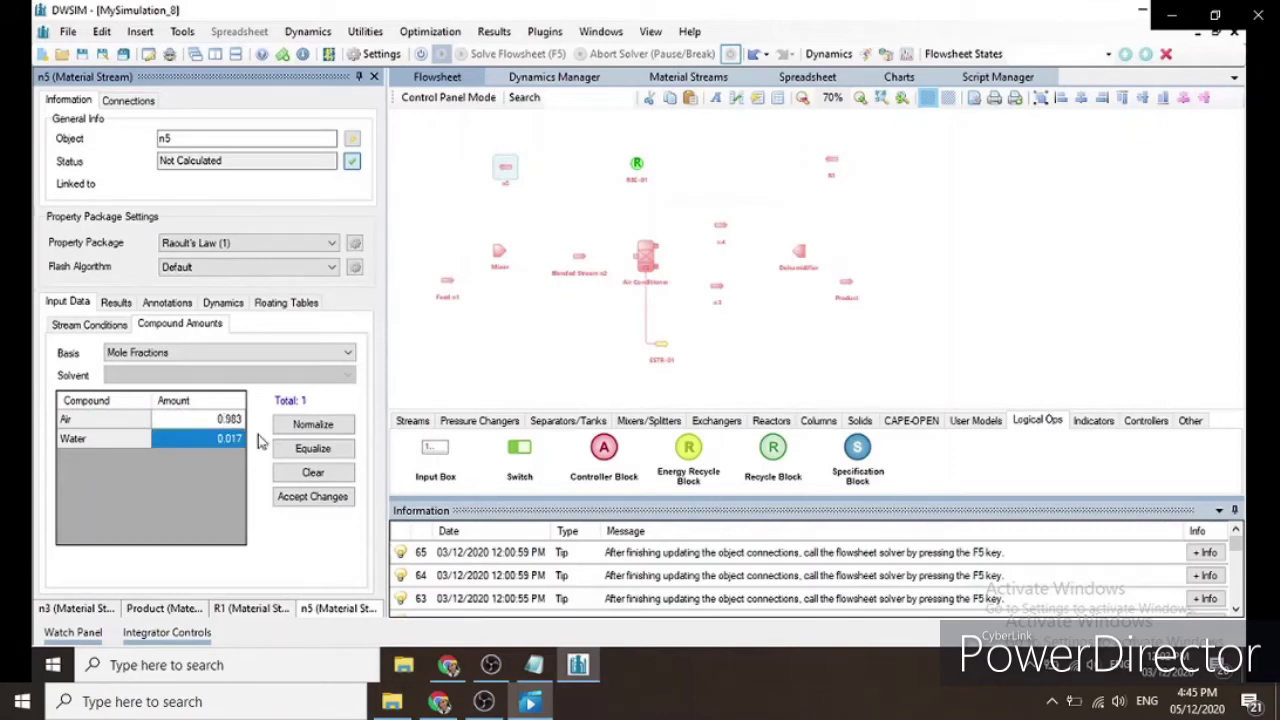
pyautogui.click(325, 505)
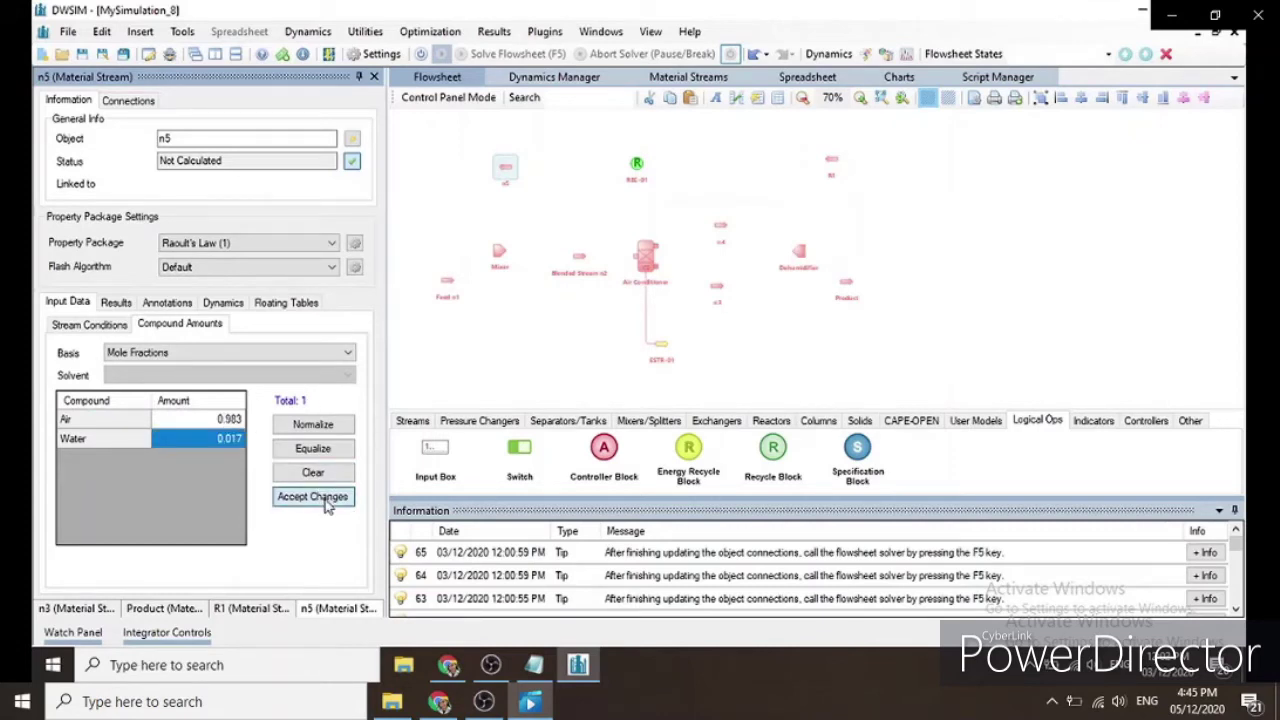
# Step: Connect the Mixer with n5 as inlet stream 1, Feed n1 as inlet stream 2 and Blended Stream n2 as outlet
pyautogui.click(500, 256)
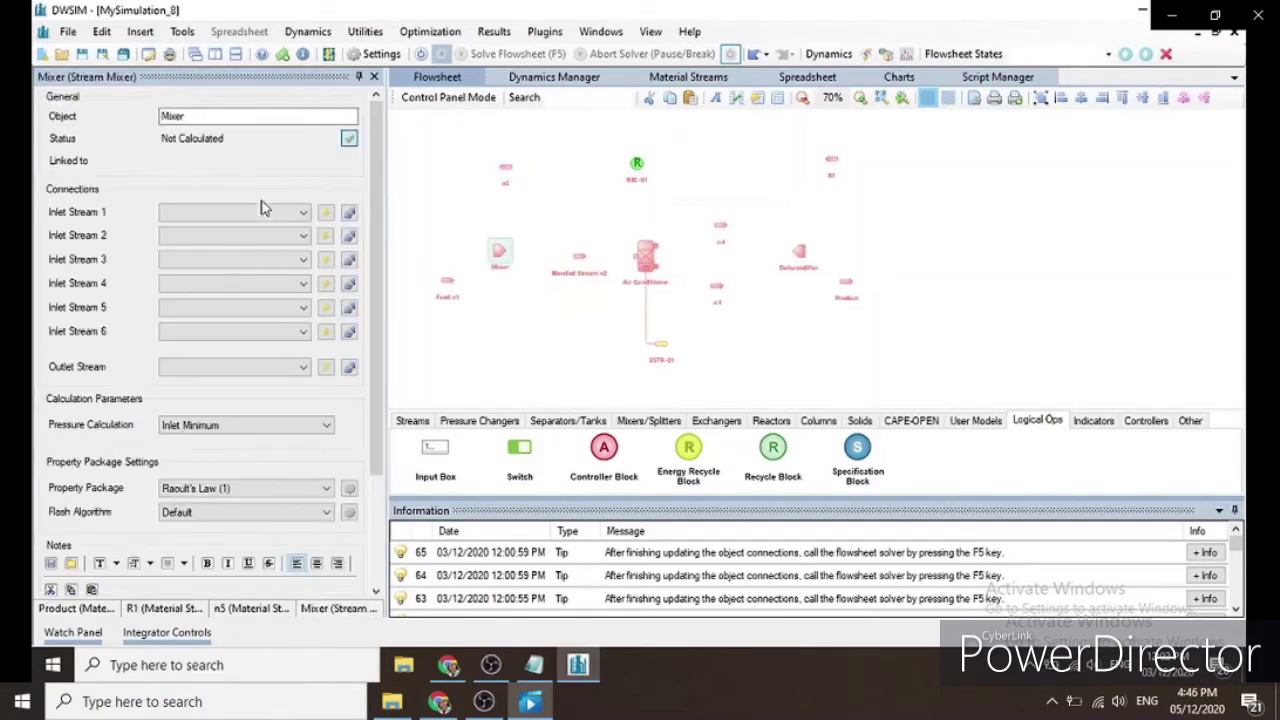
pyautogui.click(196, 212)
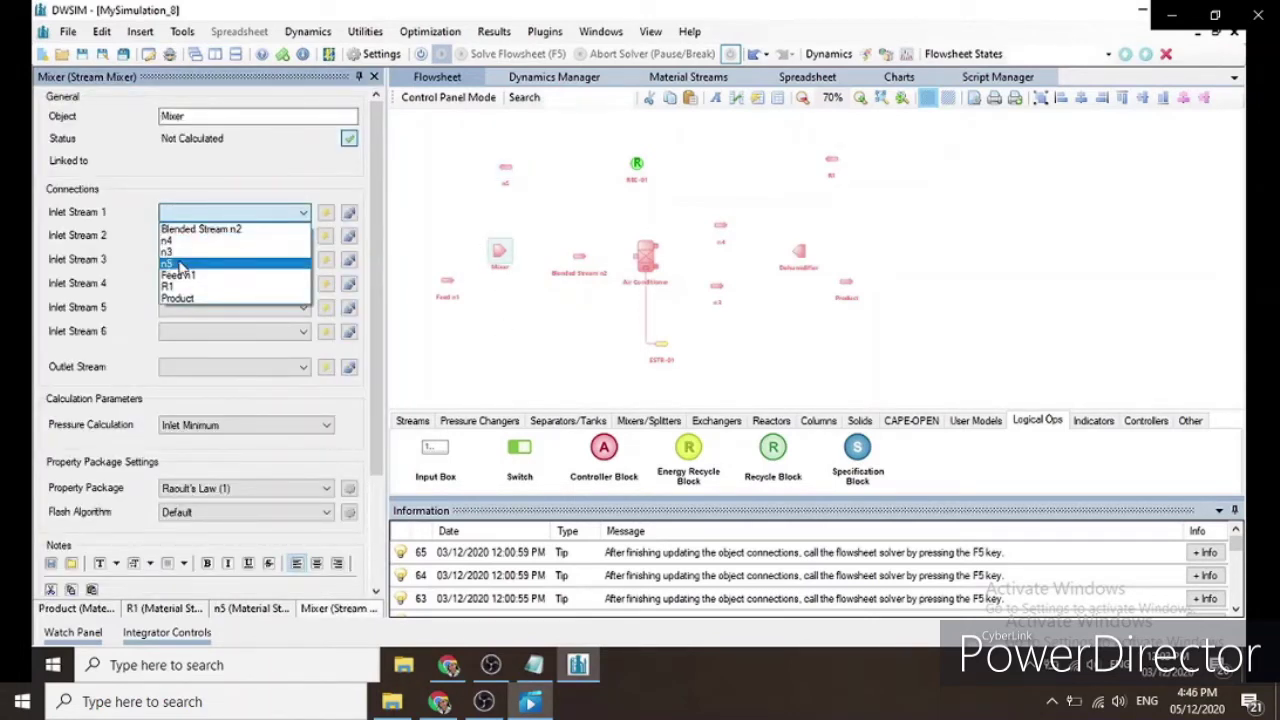
pyautogui.click(200, 248)
pyautogui.click(200, 237)
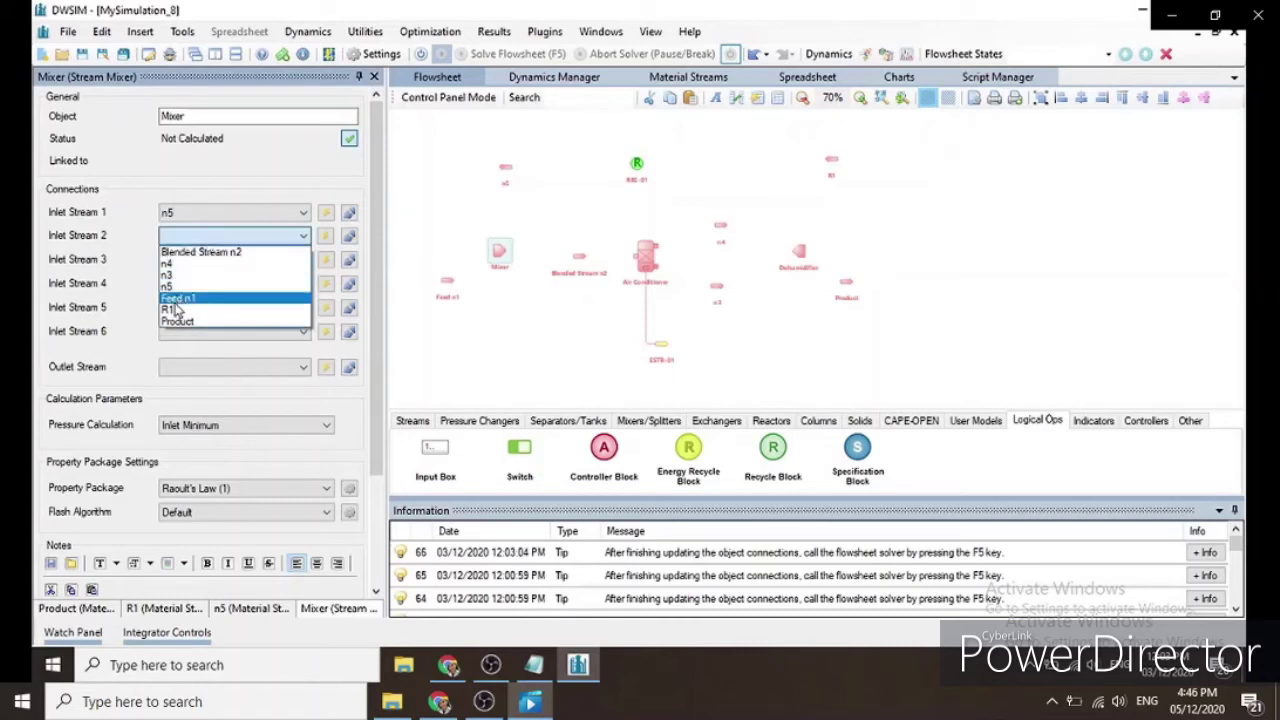
pyautogui.click(203, 318)
pyautogui.click(197, 367)
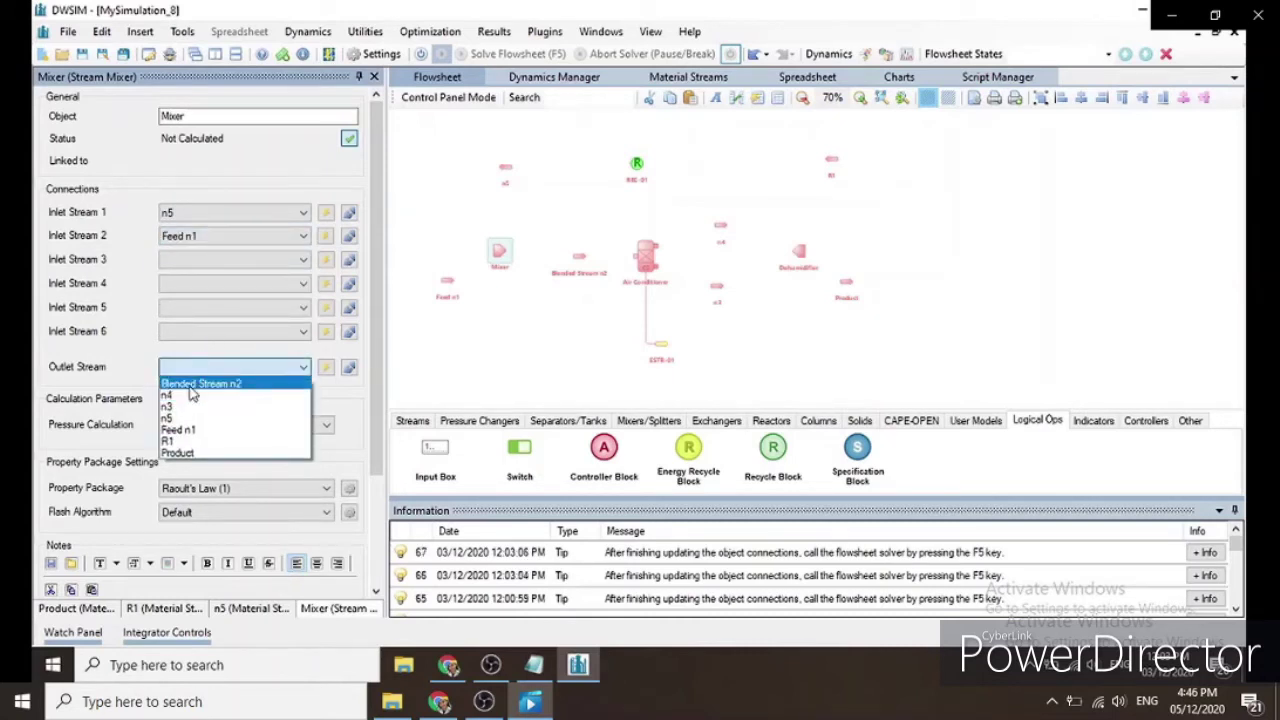
pyautogui.click(192, 384)
# Step: Connect the Air Conditioner with Blended Stream n2 as inlet, n4 as outlet stream 1 and n3 as outlet stream 2
pyautogui.click(640, 258)
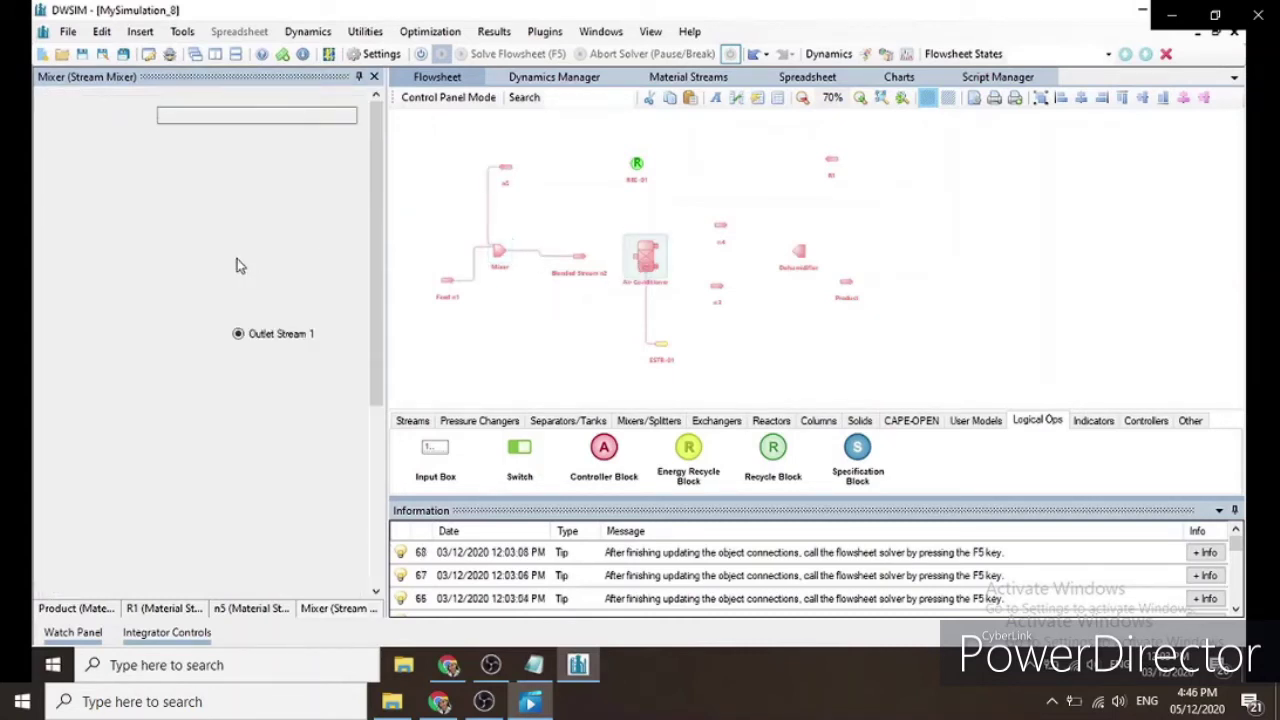
pyautogui.click(236, 209)
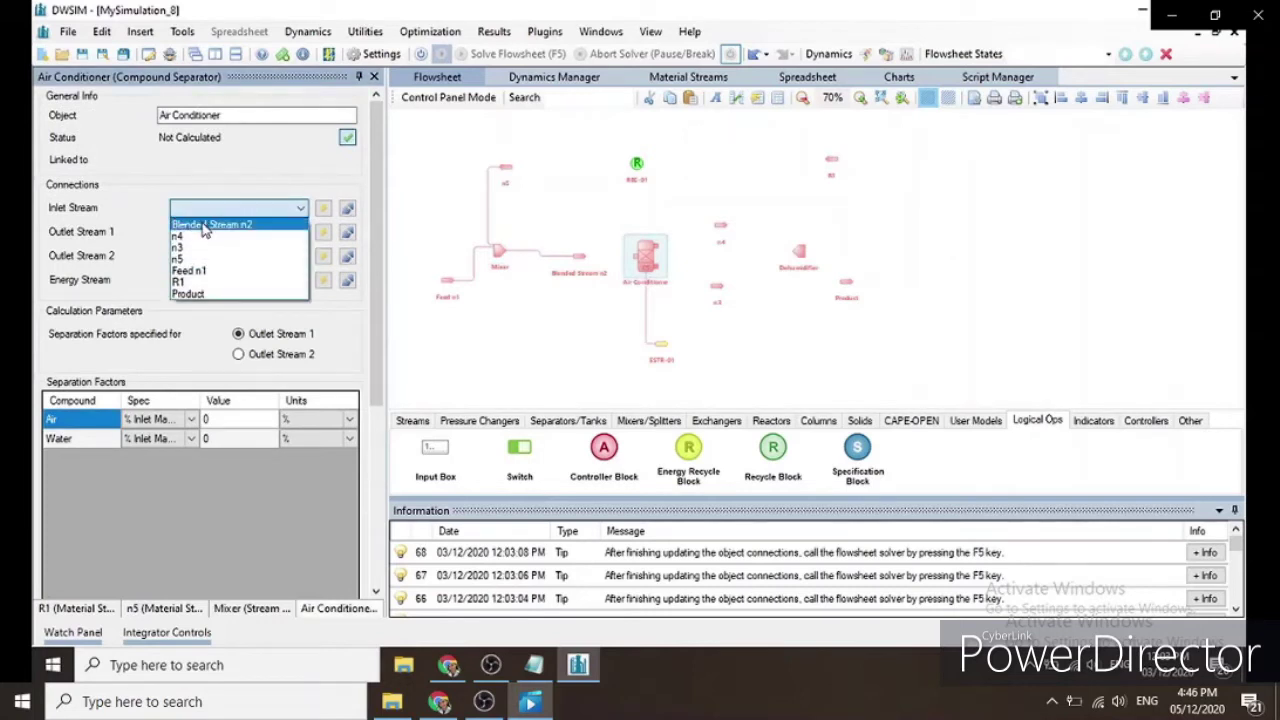
pyautogui.click(205, 226)
pyautogui.click(205, 232)
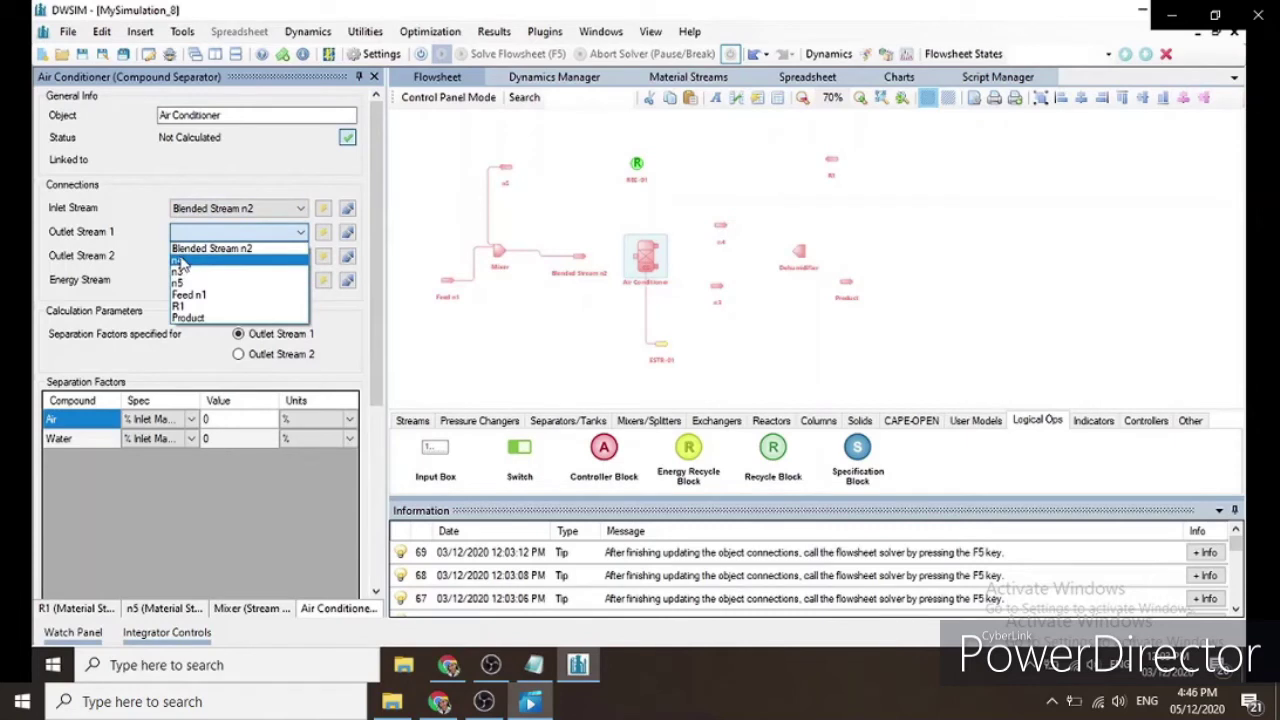
pyautogui.click(181, 262)
pyautogui.click(203, 257)
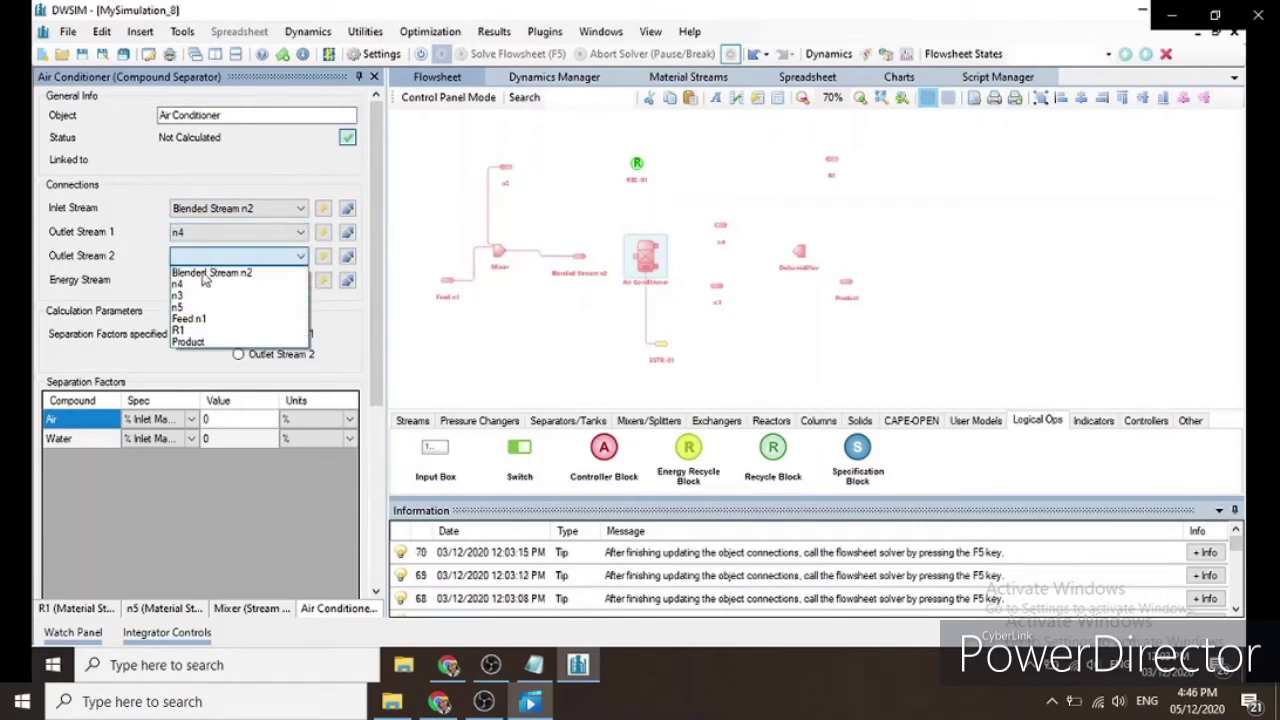
pyautogui.click(183, 307)
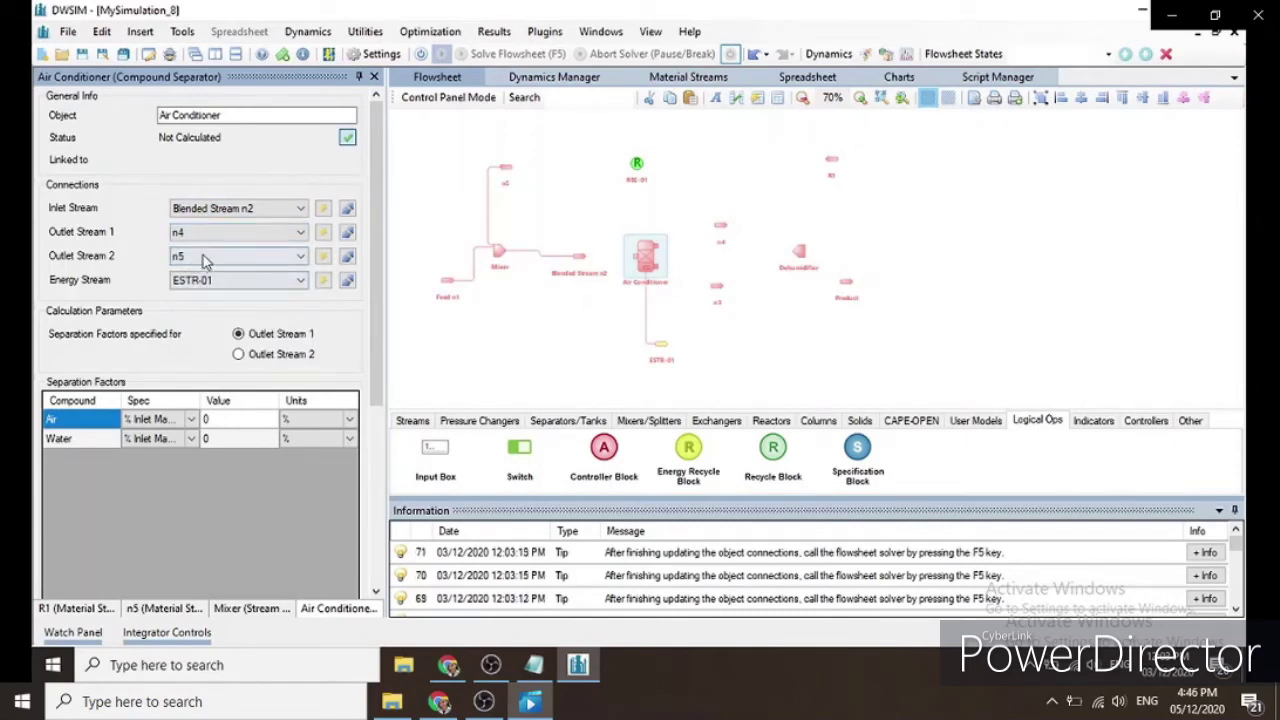
pyautogui.click(203, 255)
pyautogui.click(186, 297)
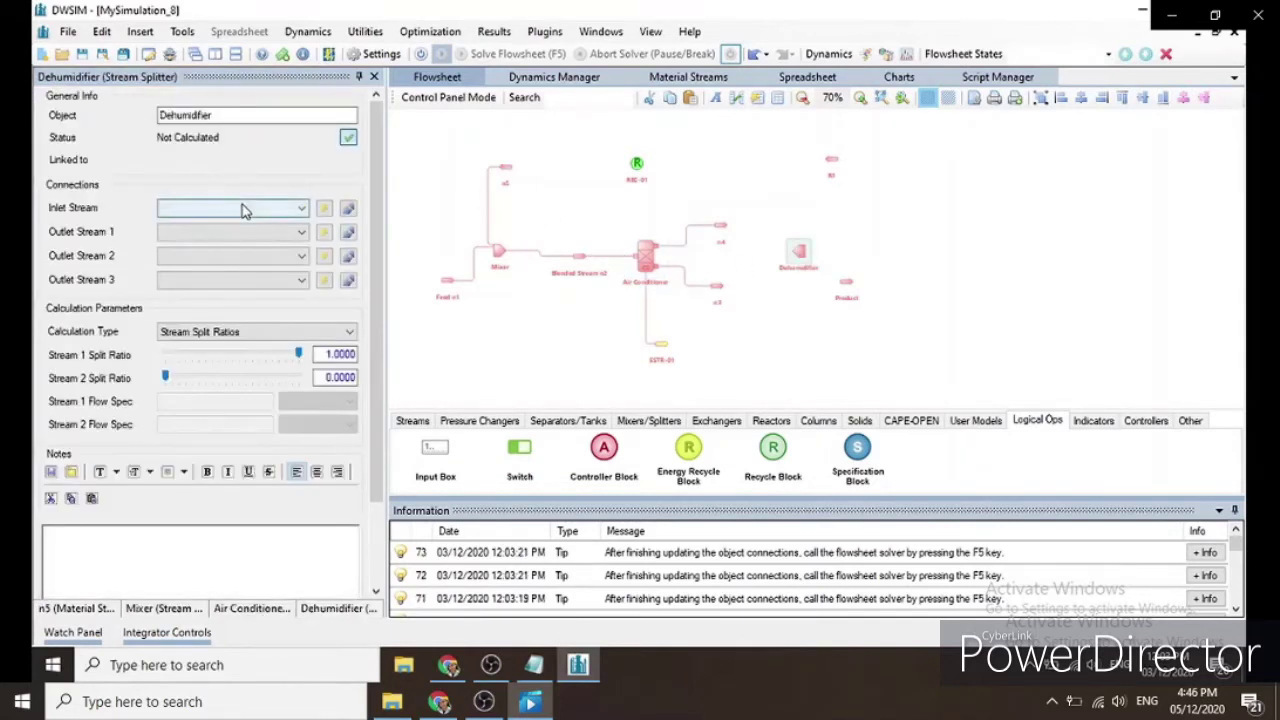
# Step: Connect the Dehumidifier with n4 as inlet, R1 as outlet stream 1 and Product as outlet stream 2
pyautogui.click(243, 208)
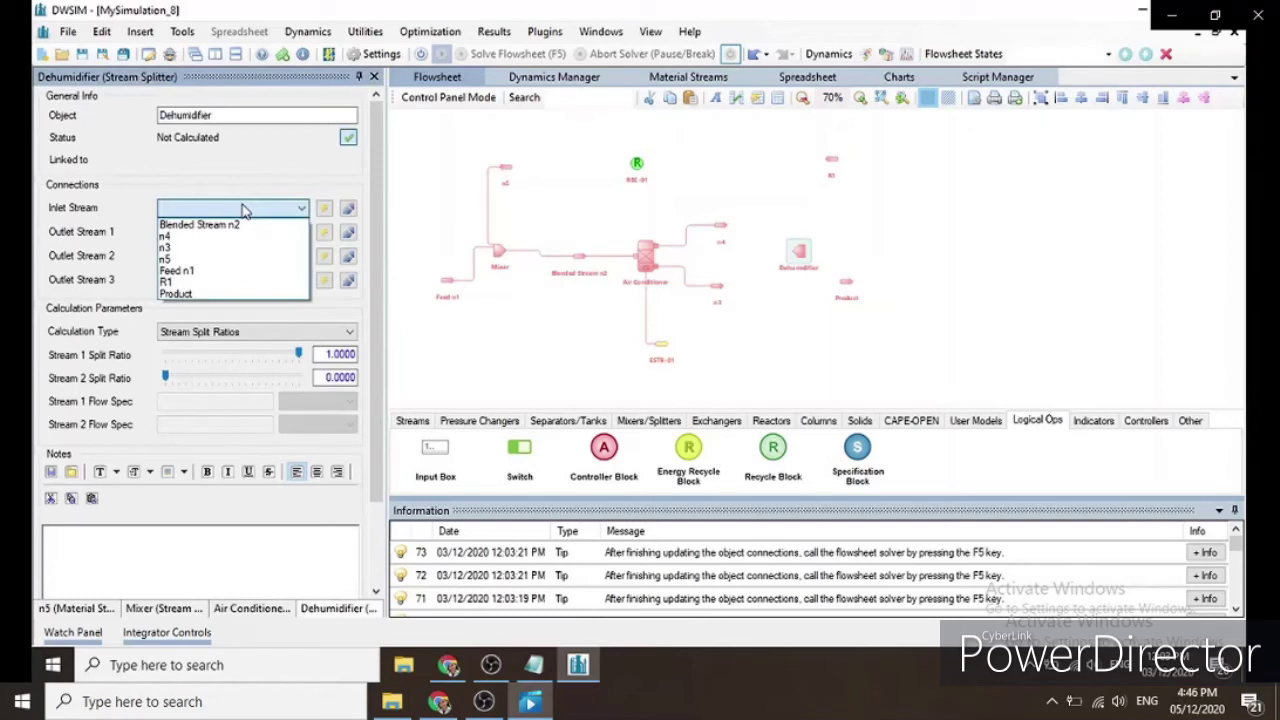
pyautogui.click(190, 238)
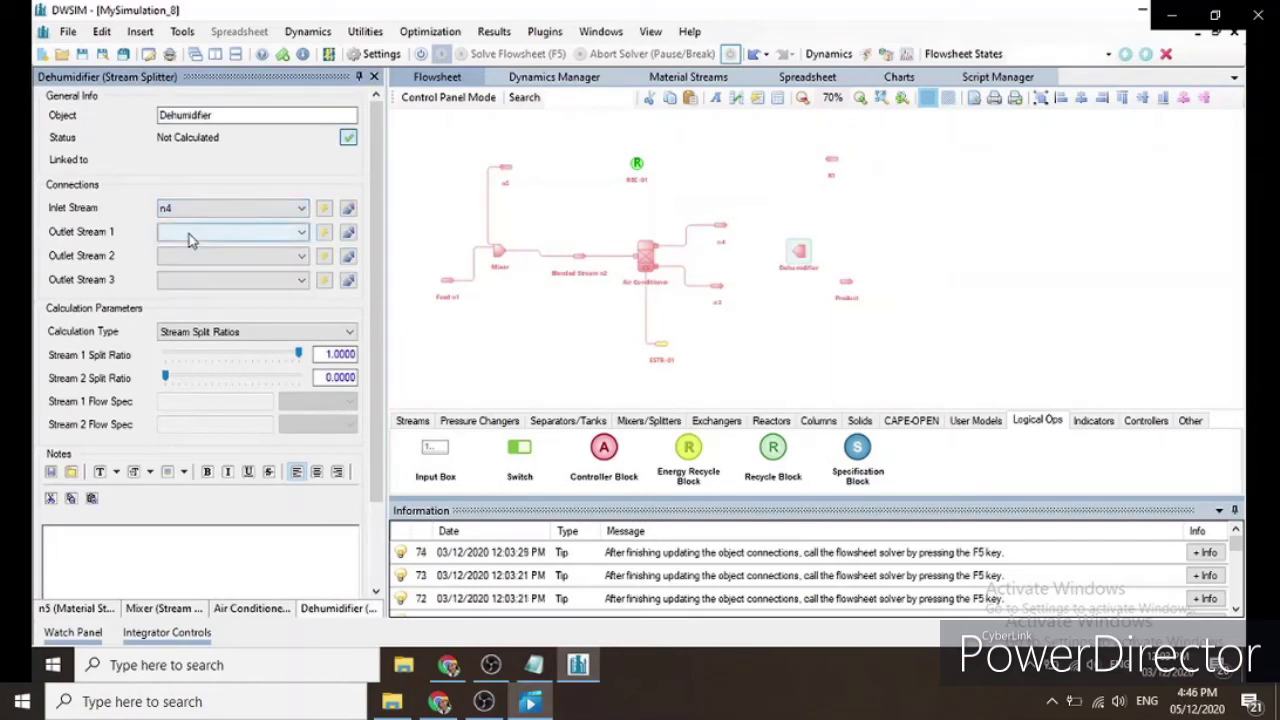
pyautogui.click(189, 234)
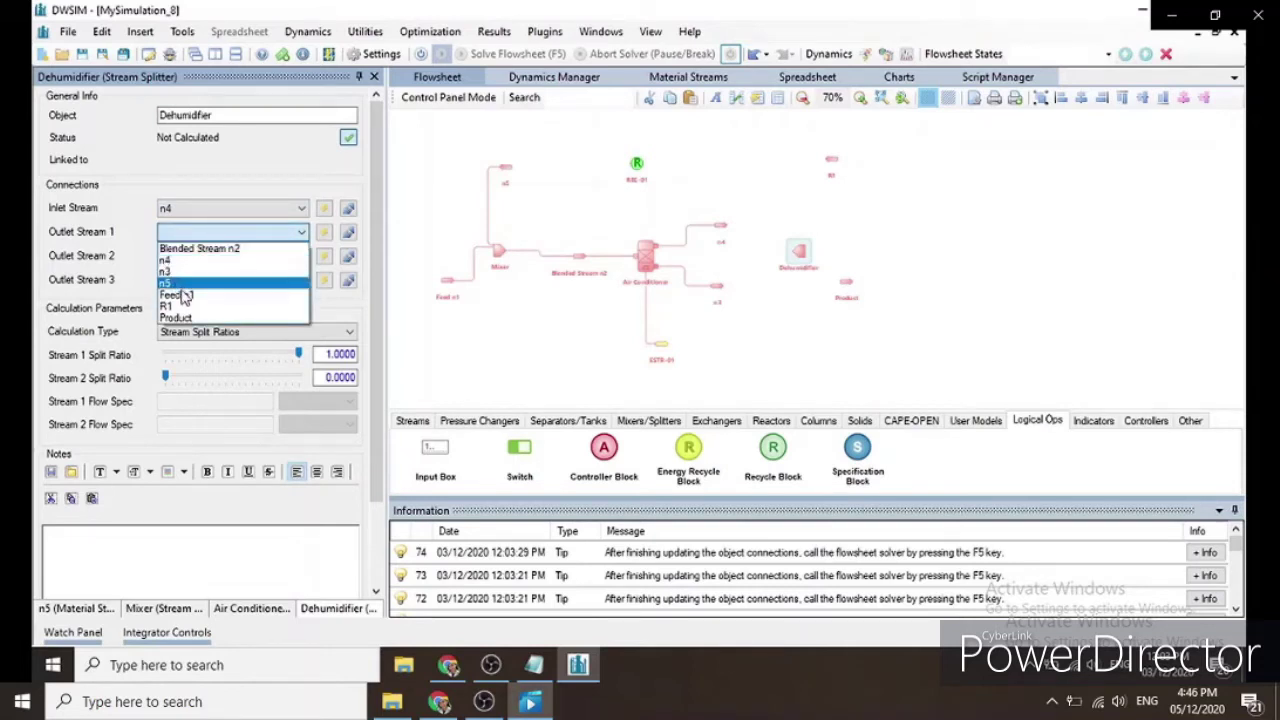
pyautogui.click(175, 306)
pyautogui.click(208, 262)
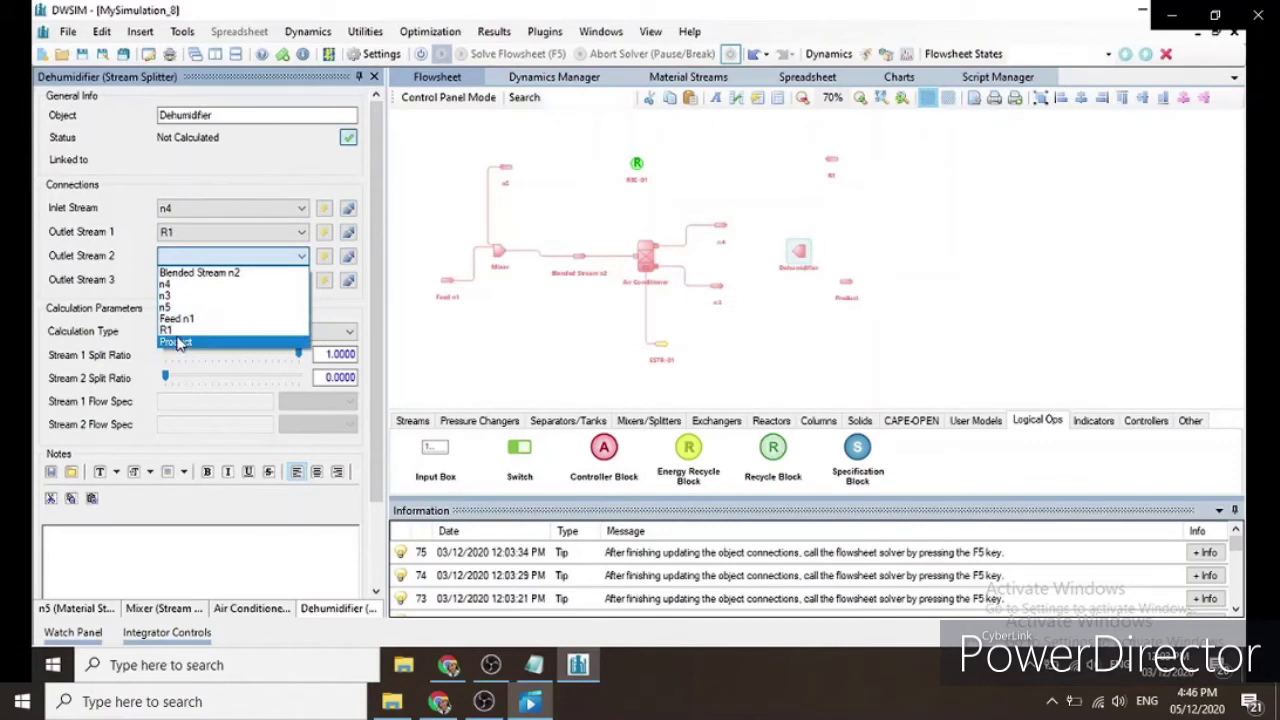
pyautogui.click(177, 343)
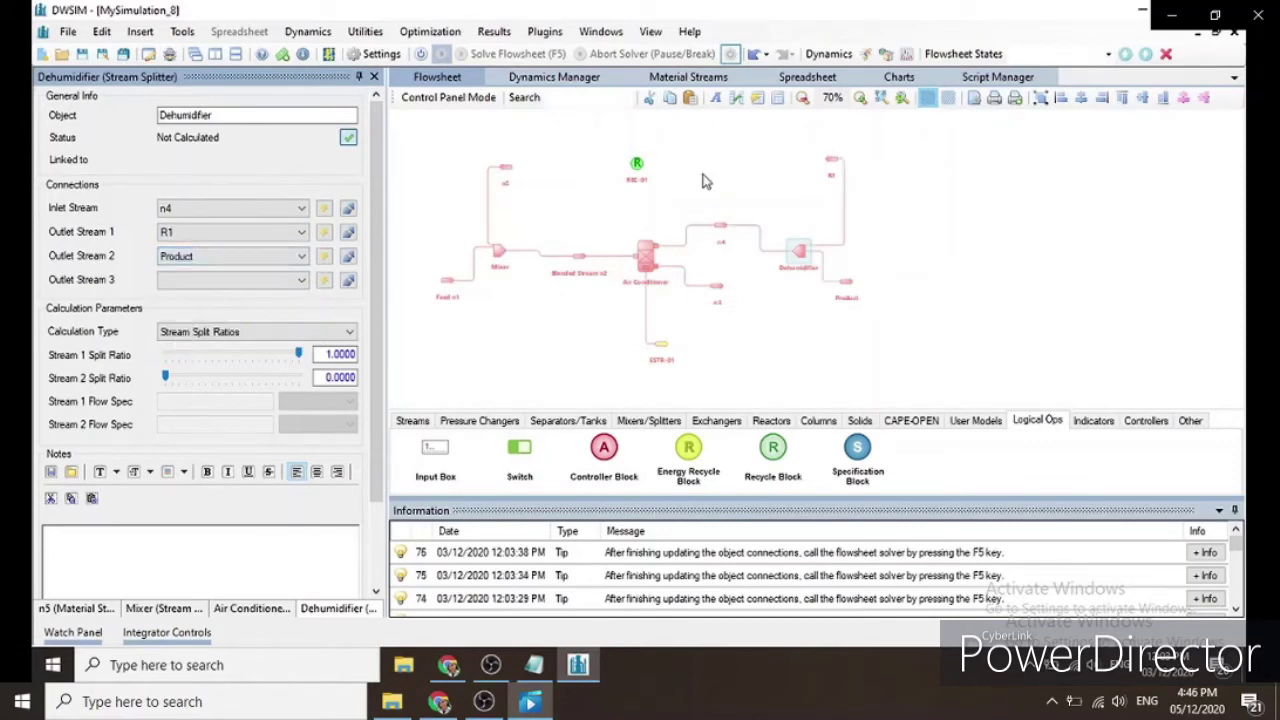
# Step: Connect the recycle block REC-01 with R1 as inlet stream and n5 as outlet stream
pyautogui.click(637, 166)
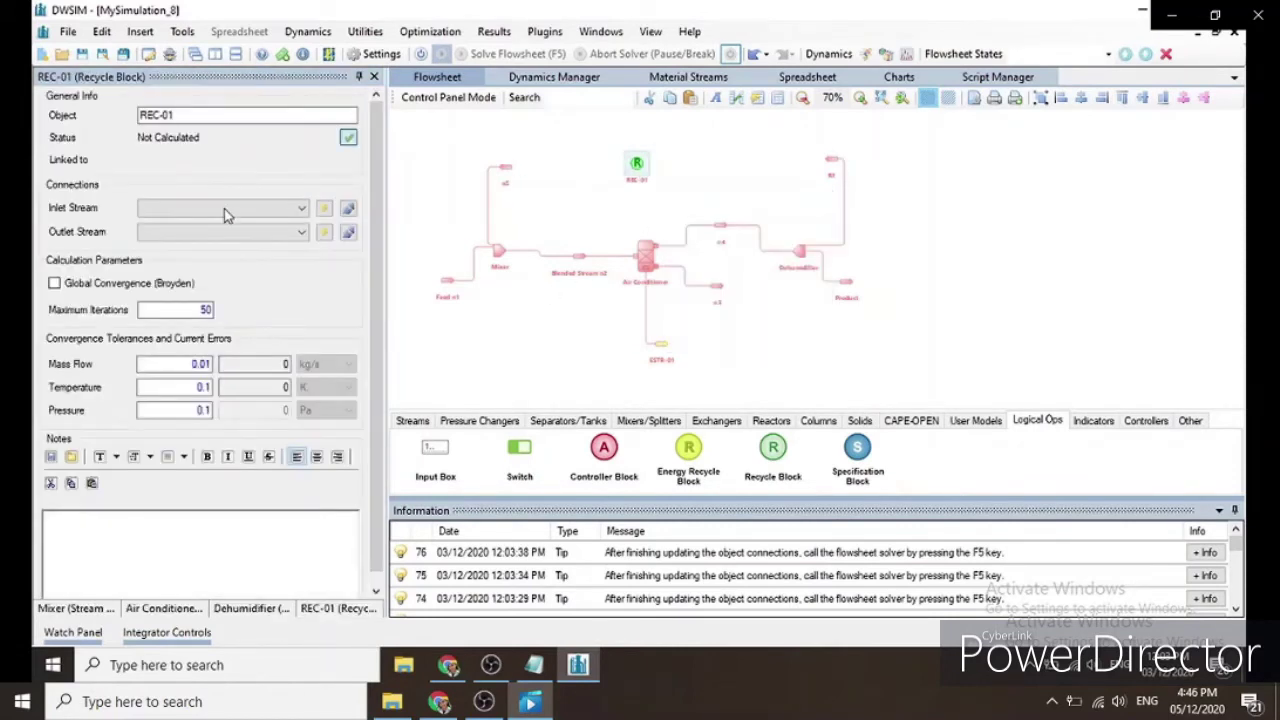
pyautogui.click(225, 211)
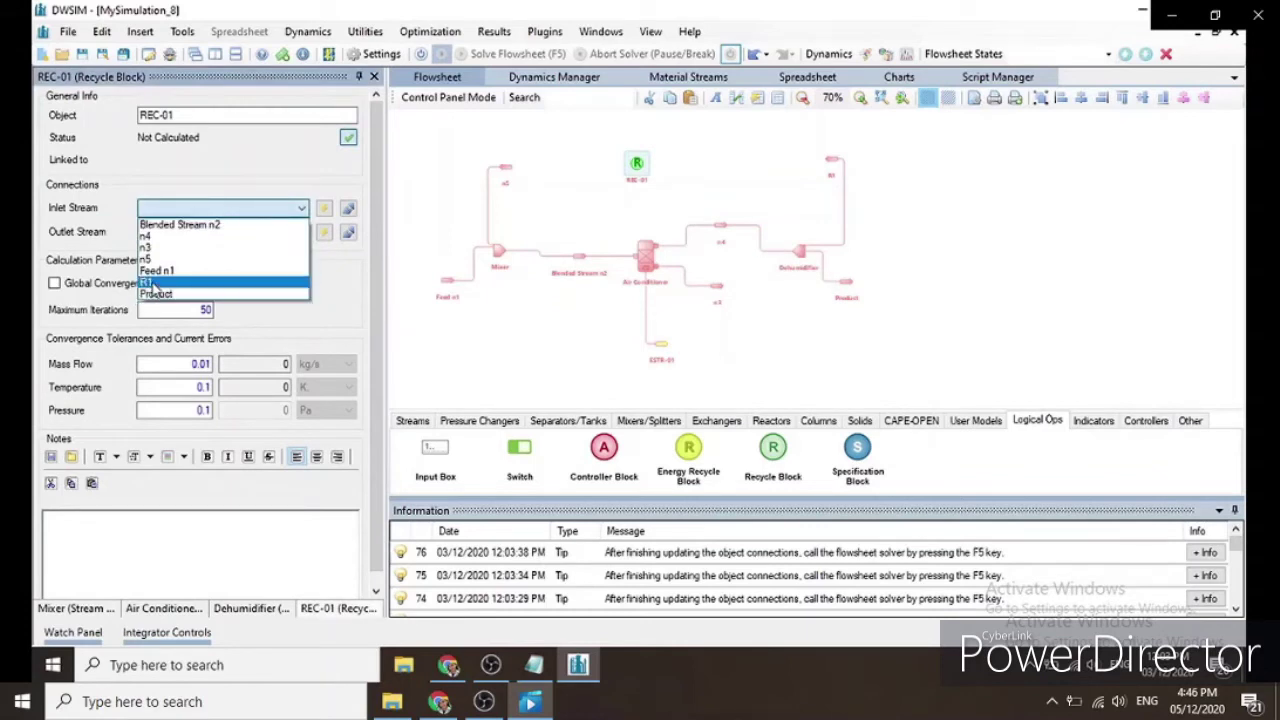
pyautogui.click(155, 272)
pyautogui.click(184, 230)
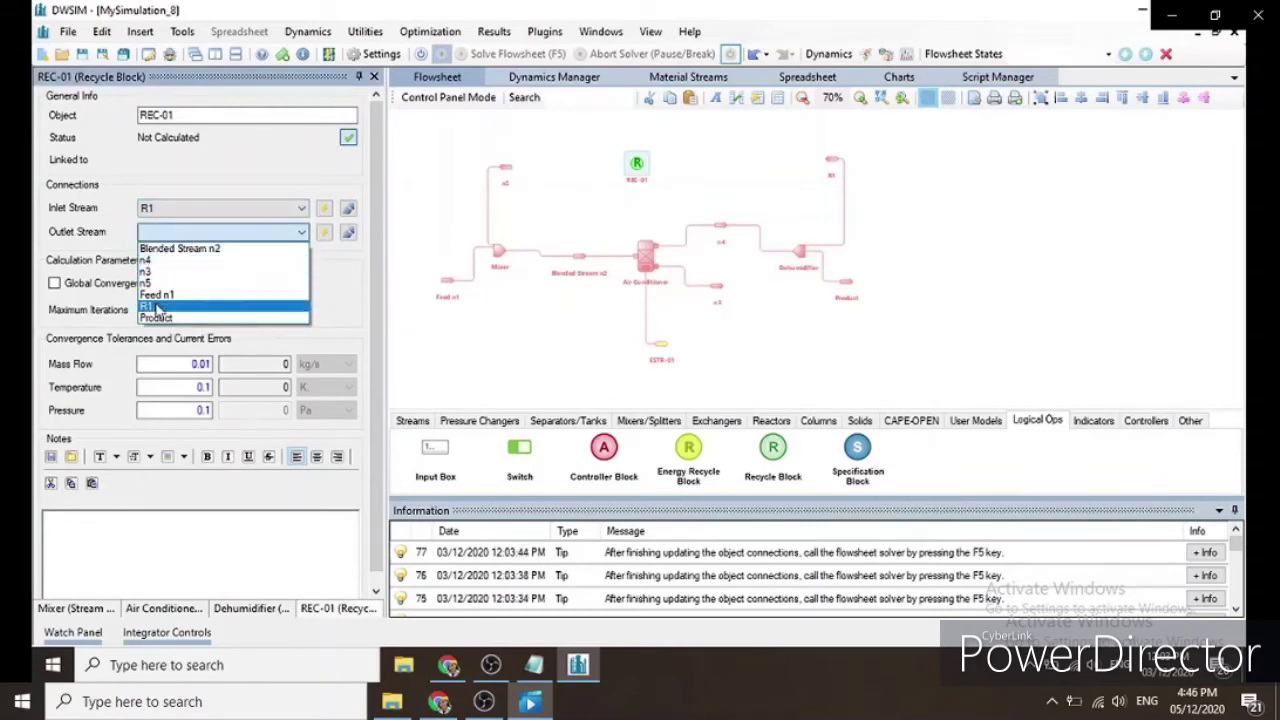
pyautogui.click(157, 284)
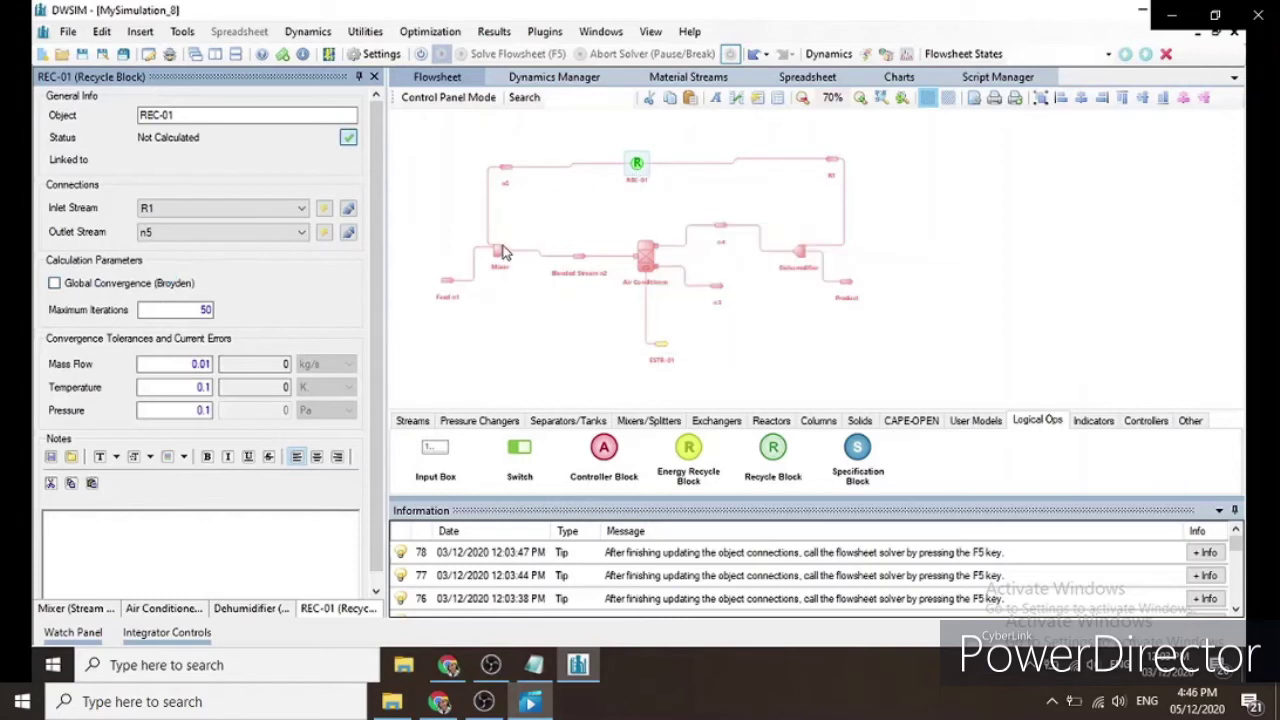
# Step: Reposition REC-01, n5, Blended Stream n2, the Air Conditioner, n4 and the Dehumidifier so that their connecting lines run straight
pyautogui.moveTo(637, 165); pyautogui.dragTo(655, 167)
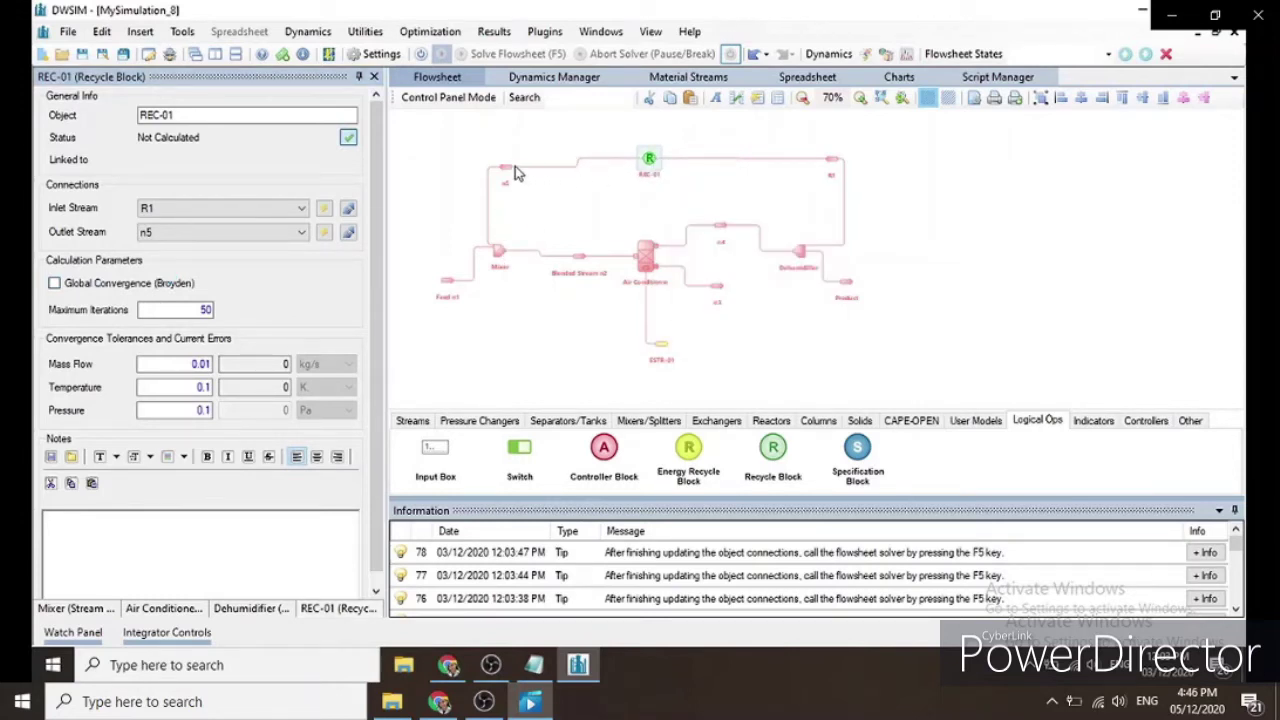
pyautogui.moveTo(510, 172); pyautogui.dragTo(510, 160)
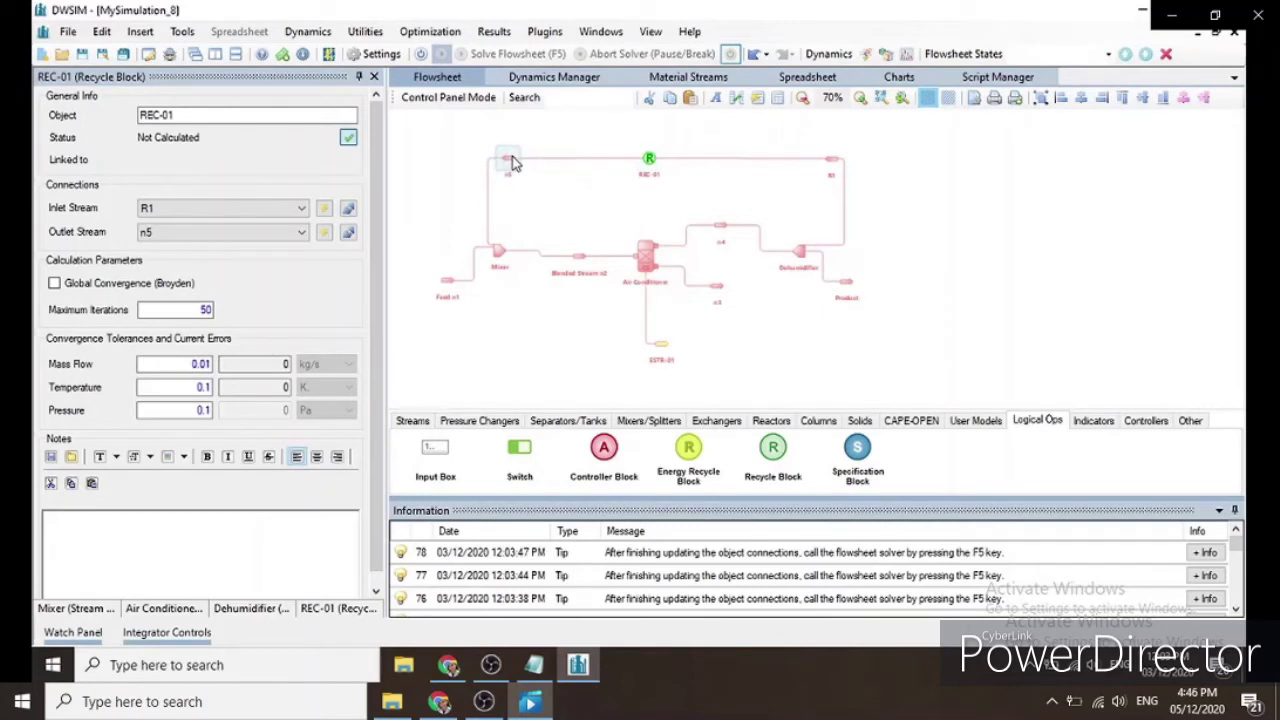
pyautogui.click(449, 280)
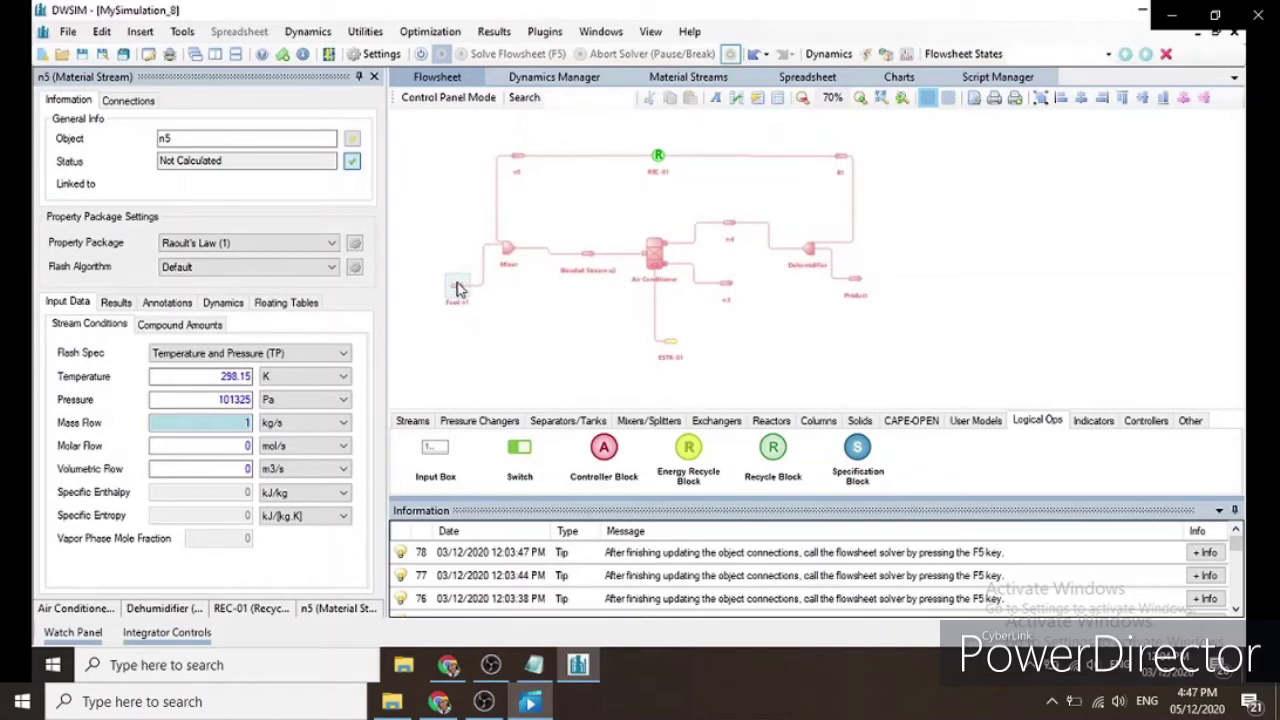
pyautogui.click(590, 254)
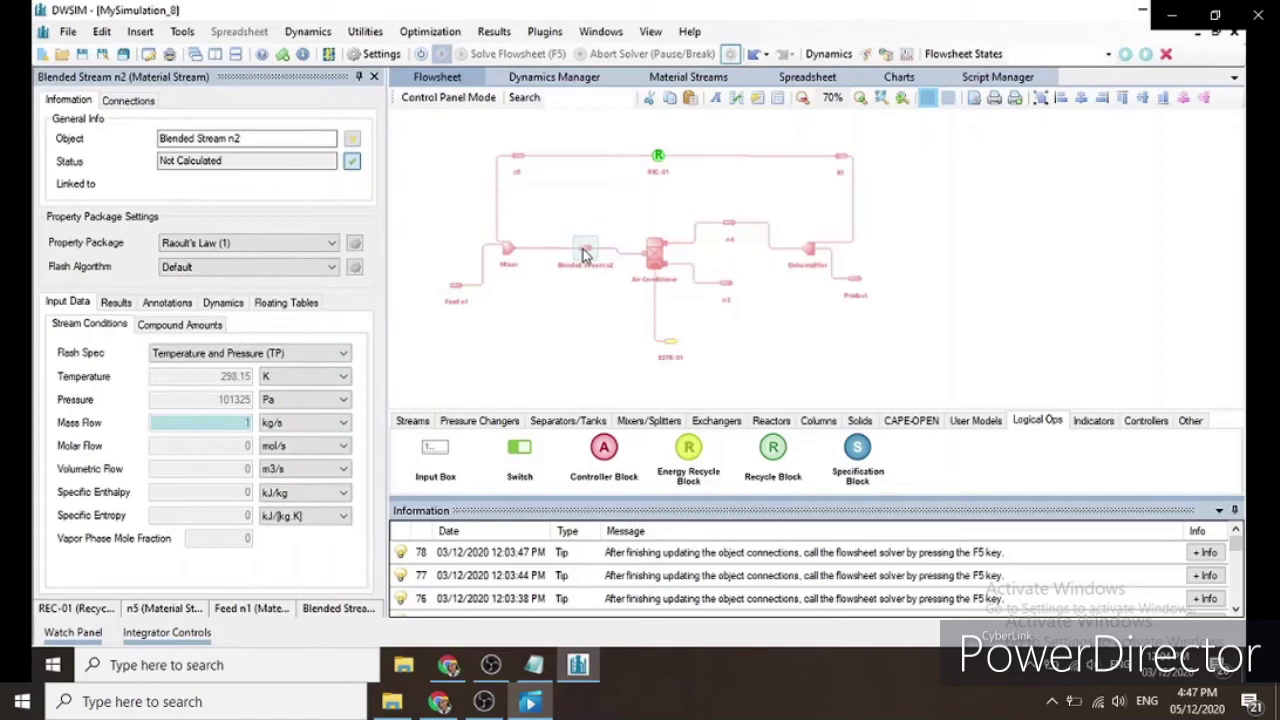
pyautogui.moveTo(652, 251); pyautogui.dragTo(640, 248)
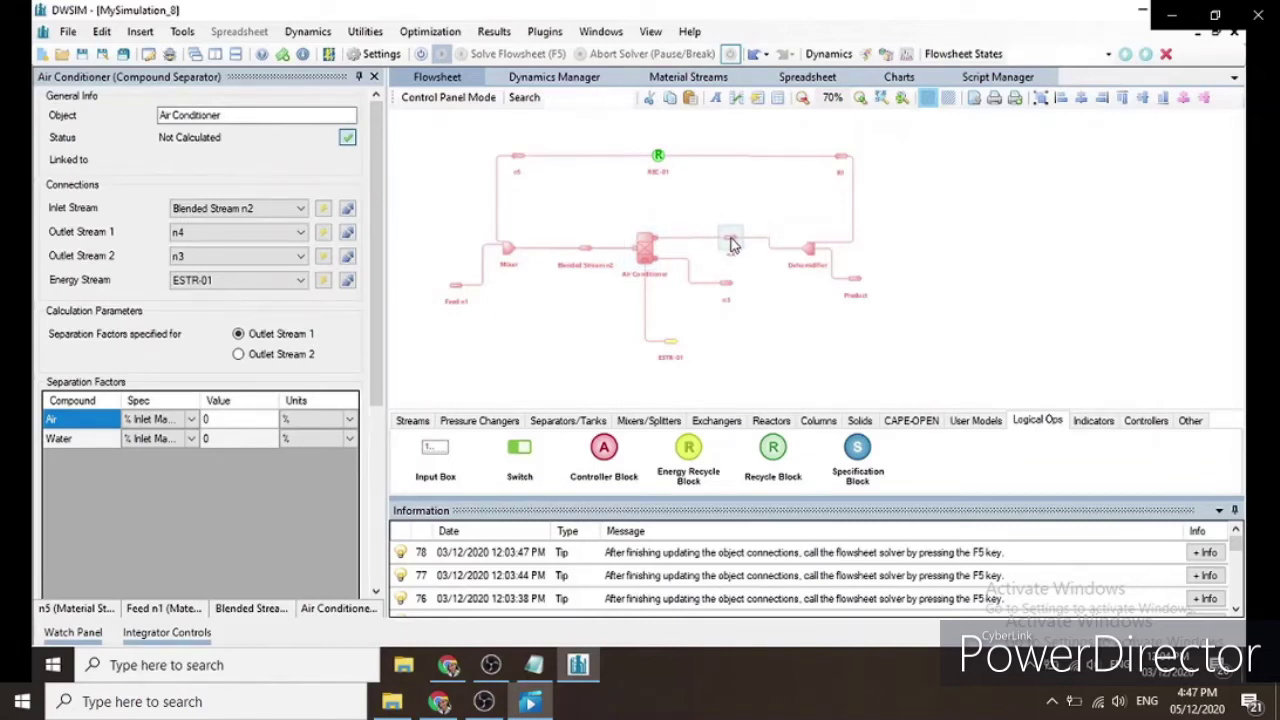
pyautogui.click(731, 245)
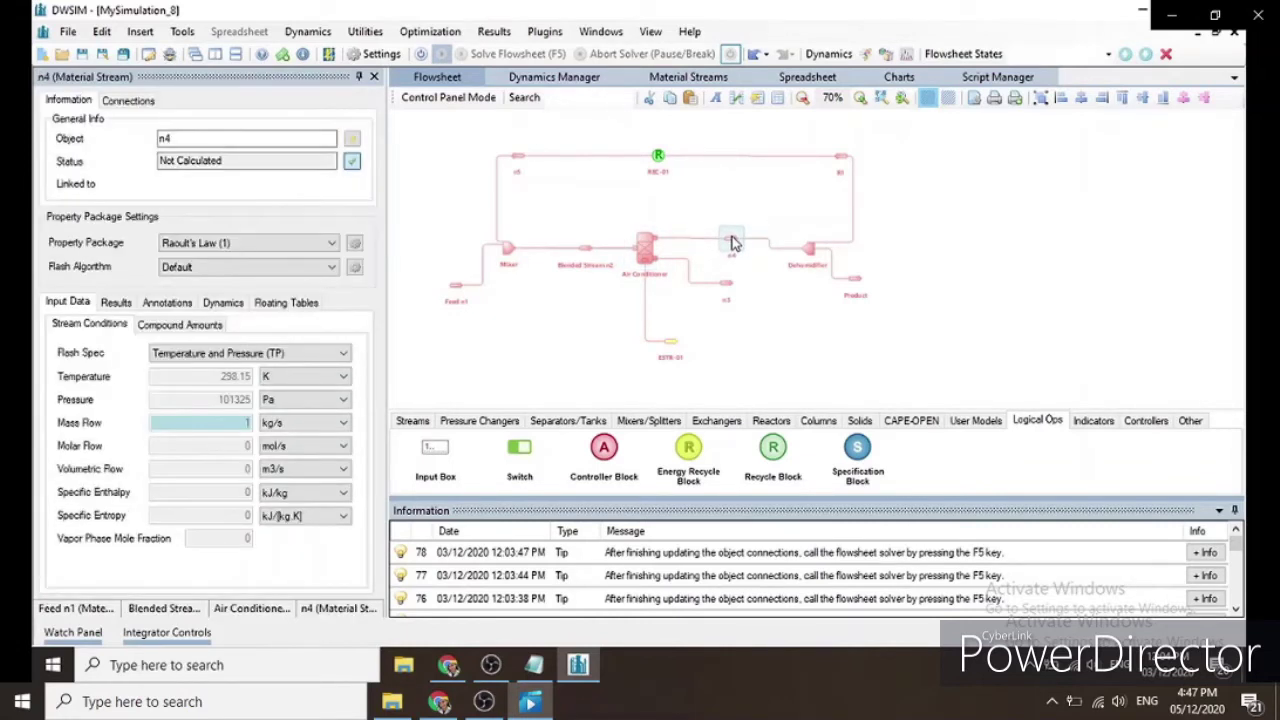
pyautogui.moveTo(733, 243); pyautogui.dragTo(733, 240)
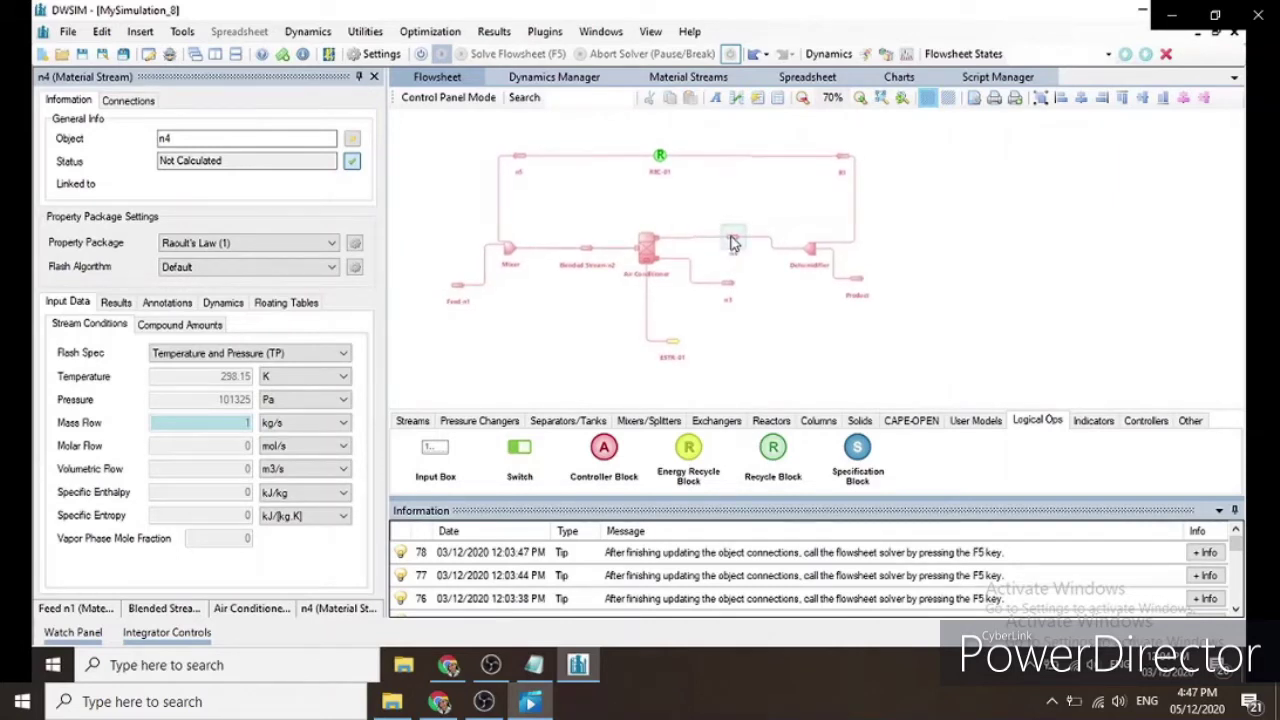
pyautogui.moveTo(811, 247); pyautogui.dragTo(800, 241)
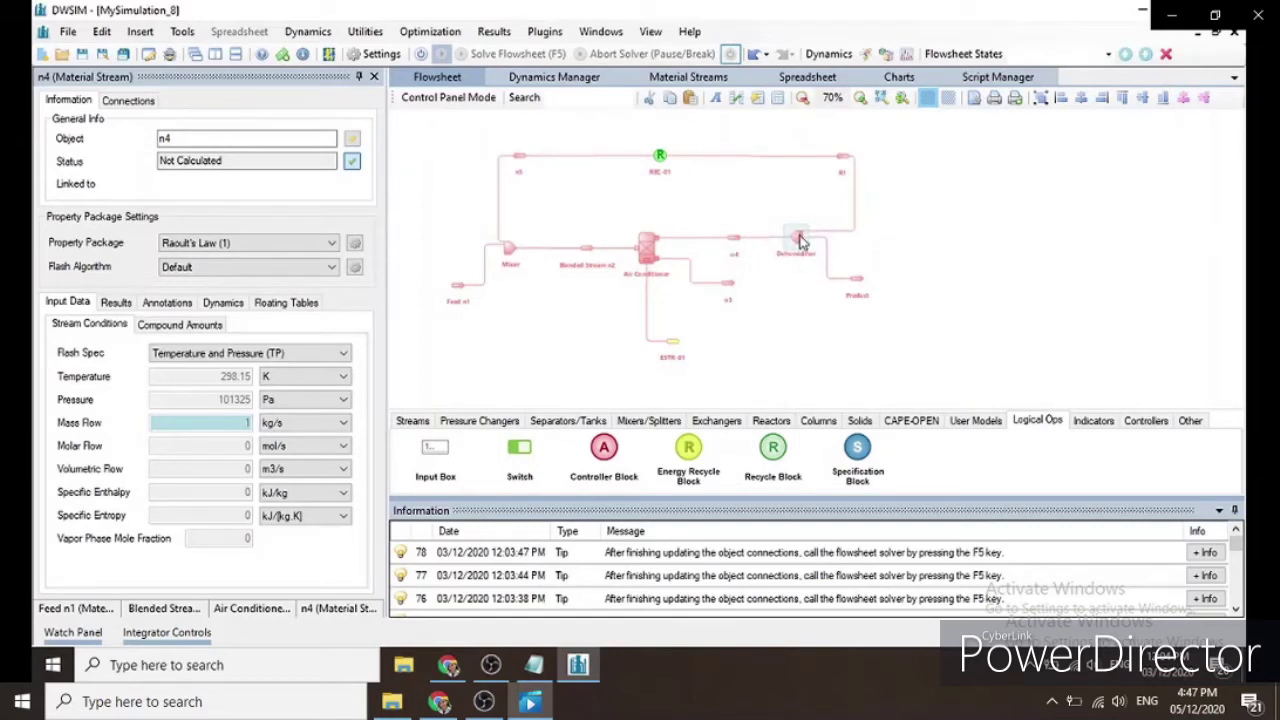
pyautogui.click(800, 241)
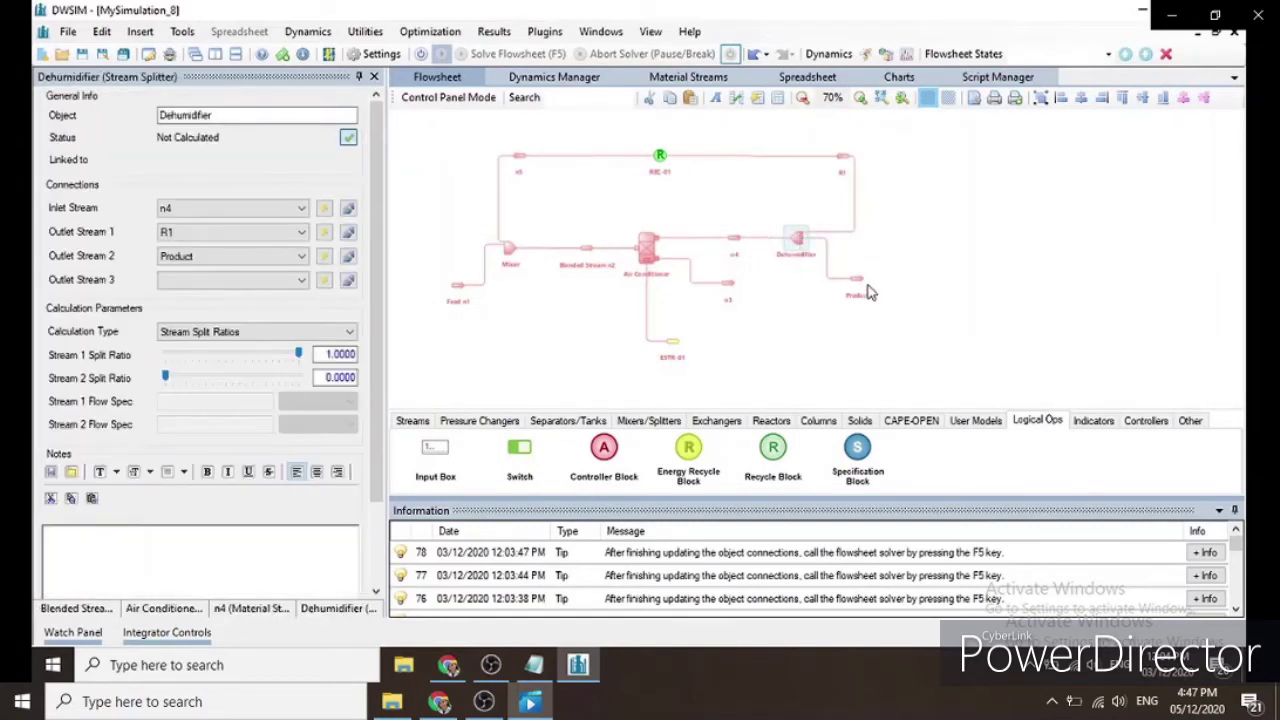
# Step: Check the compound amounts of Feed n1, Blended Stream n2, n4, n3 and Product
pyautogui.click(455, 290)
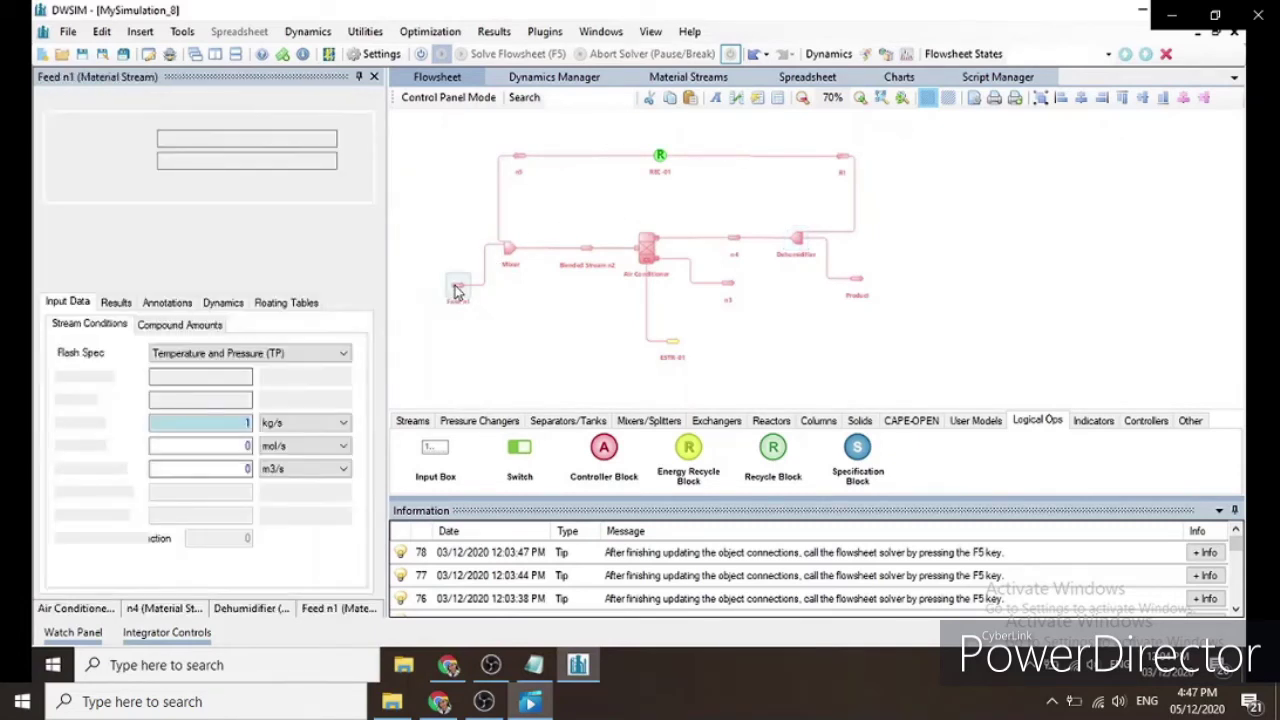
pyautogui.click(152, 326)
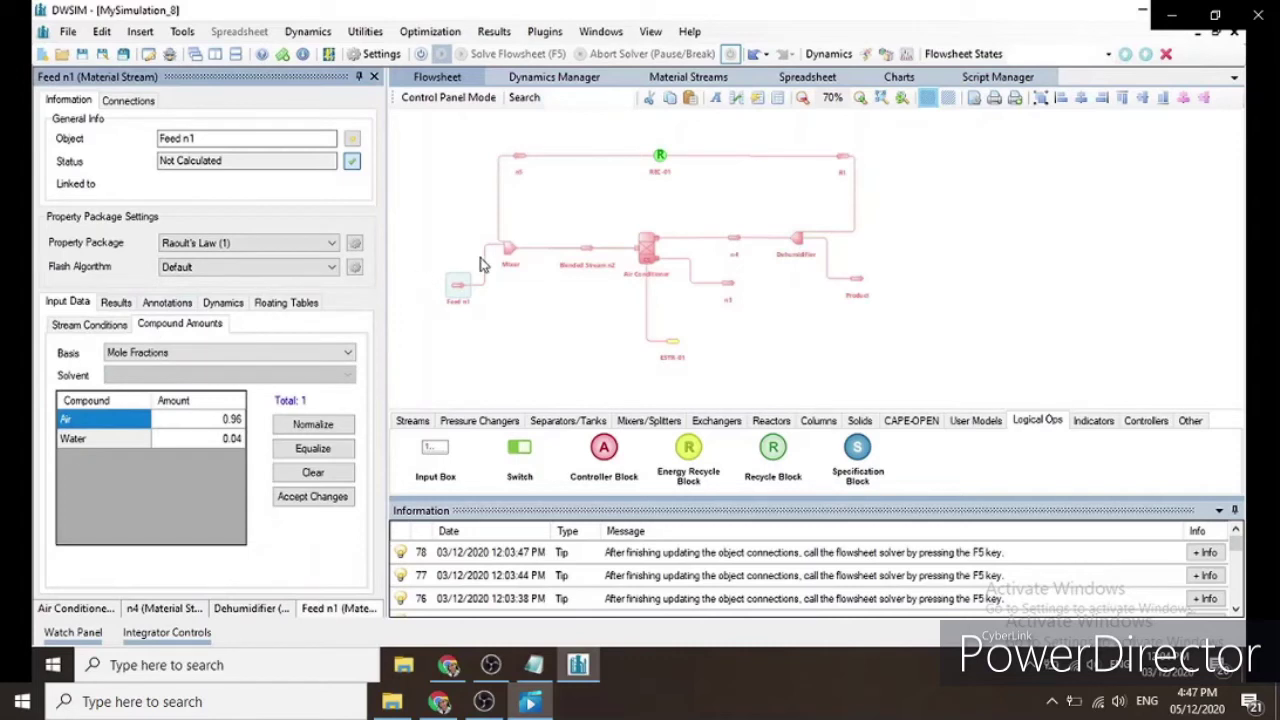
pyautogui.click(587, 252)
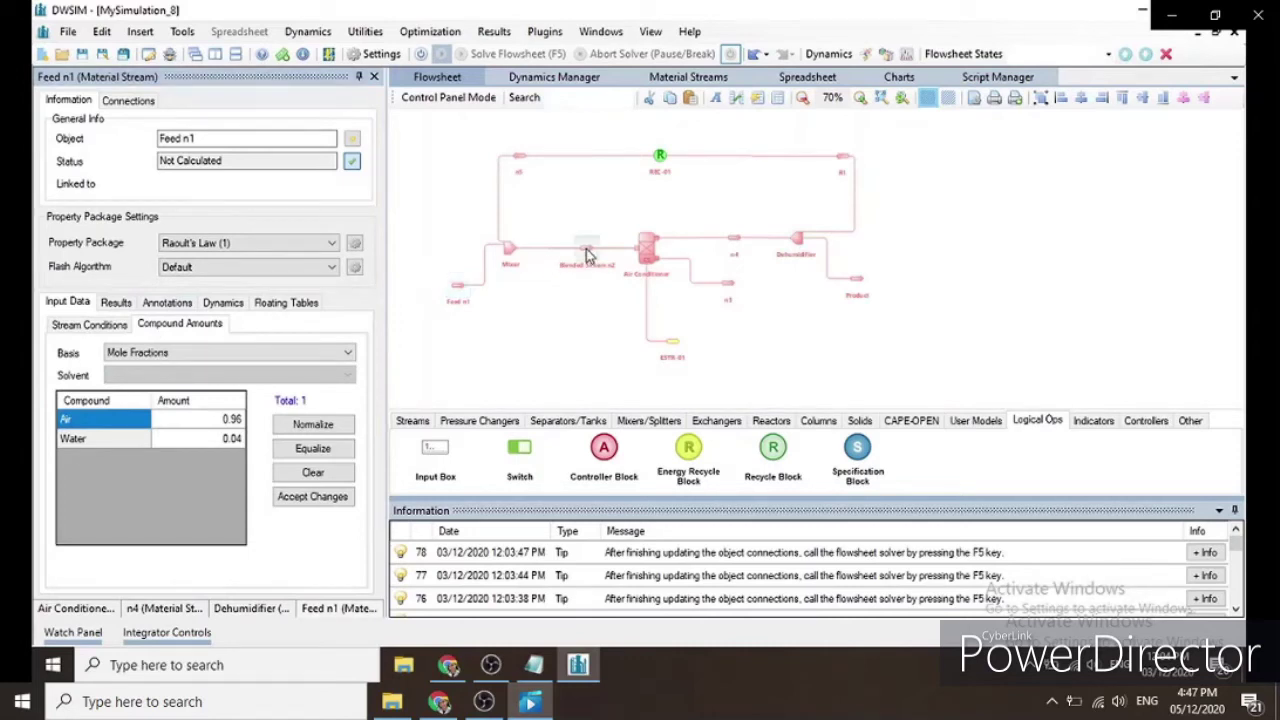
pyautogui.click(172, 331)
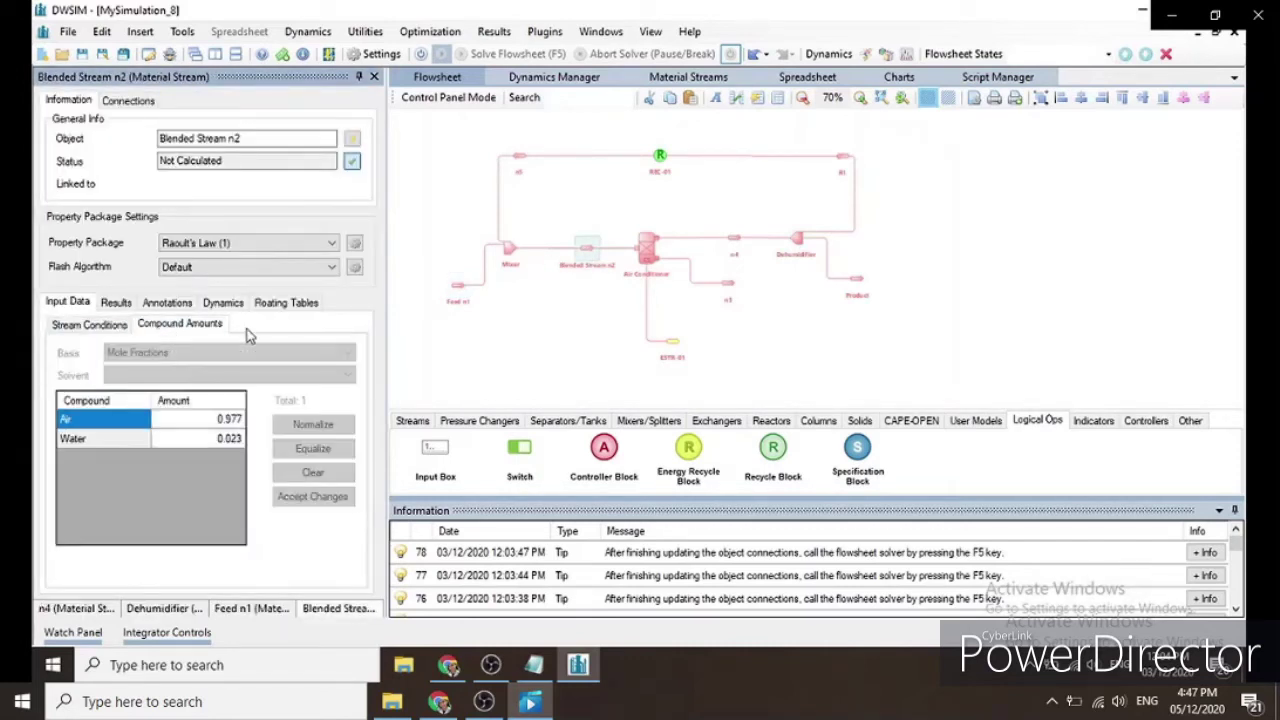
pyautogui.click(734, 242)
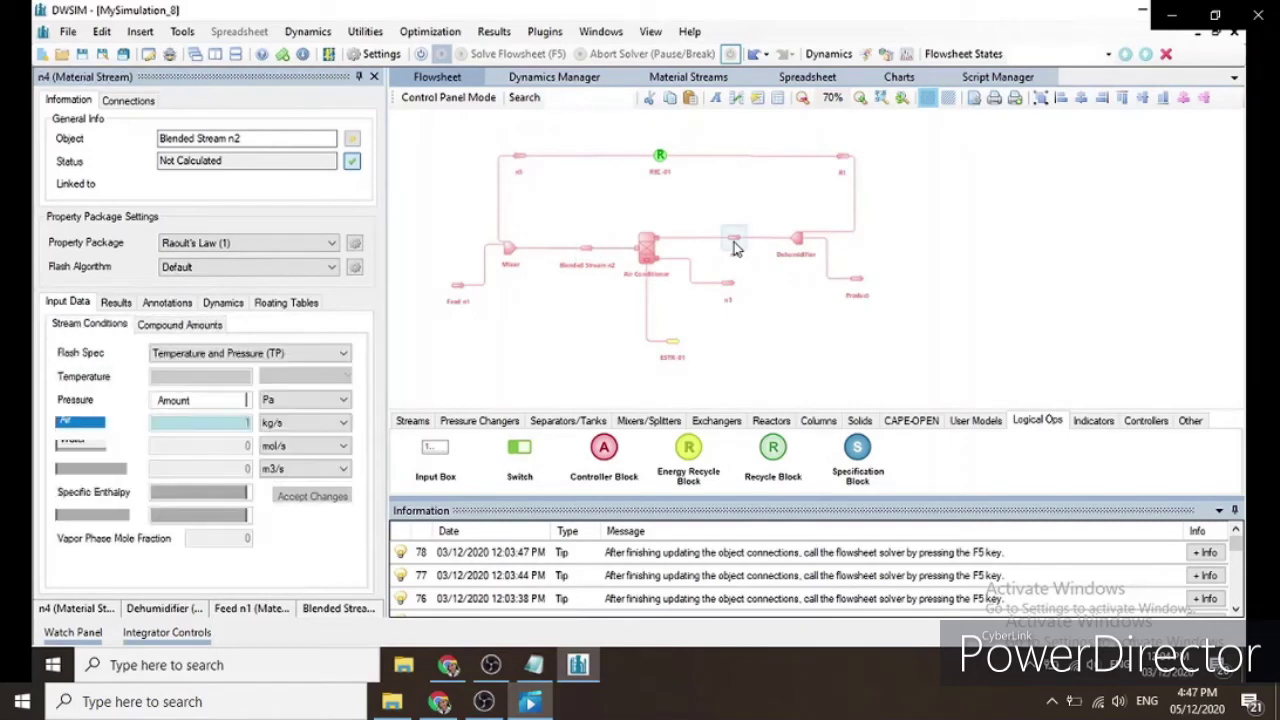
pyautogui.click(200, 324)
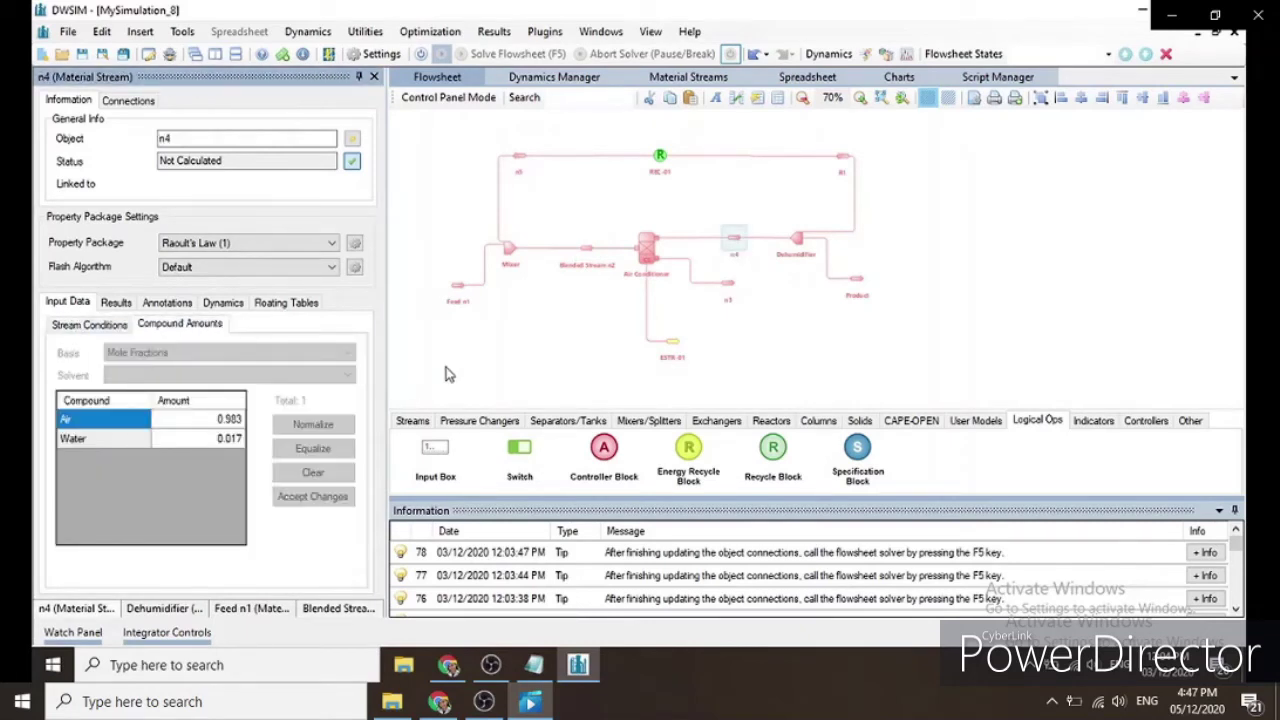
pyautogui.click(729, 288)
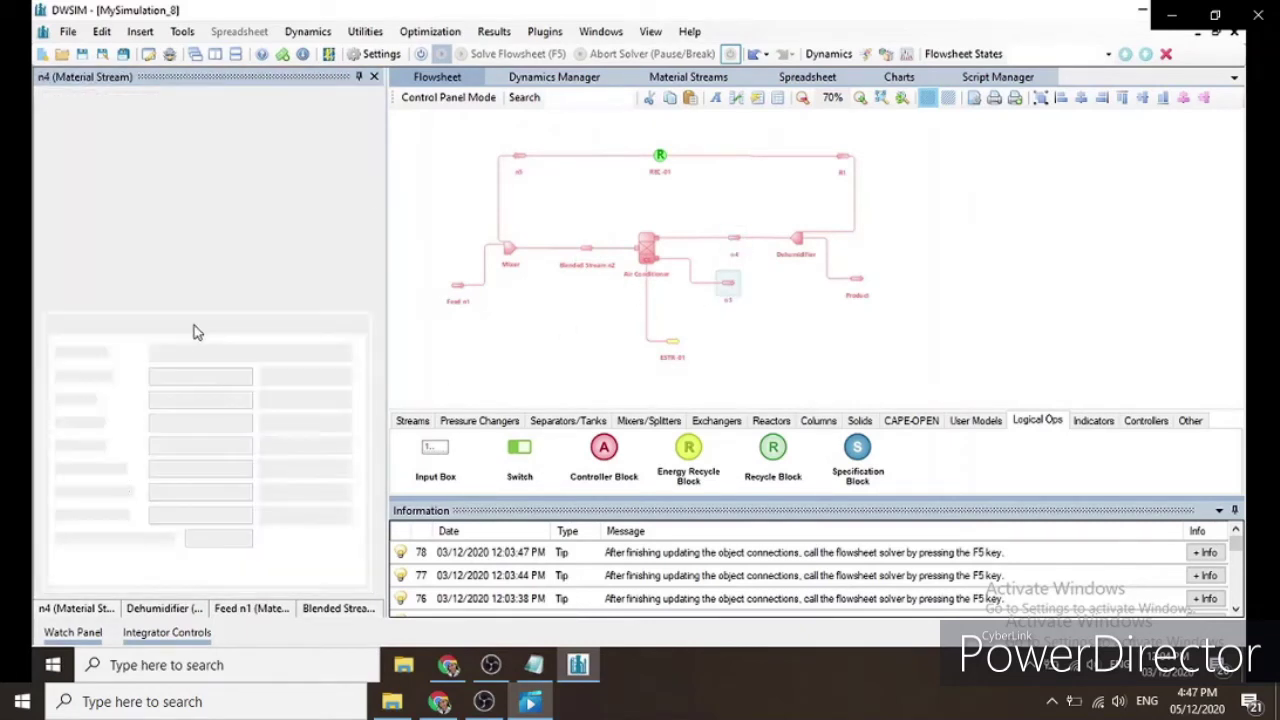
pyautogui.click(200, 324)
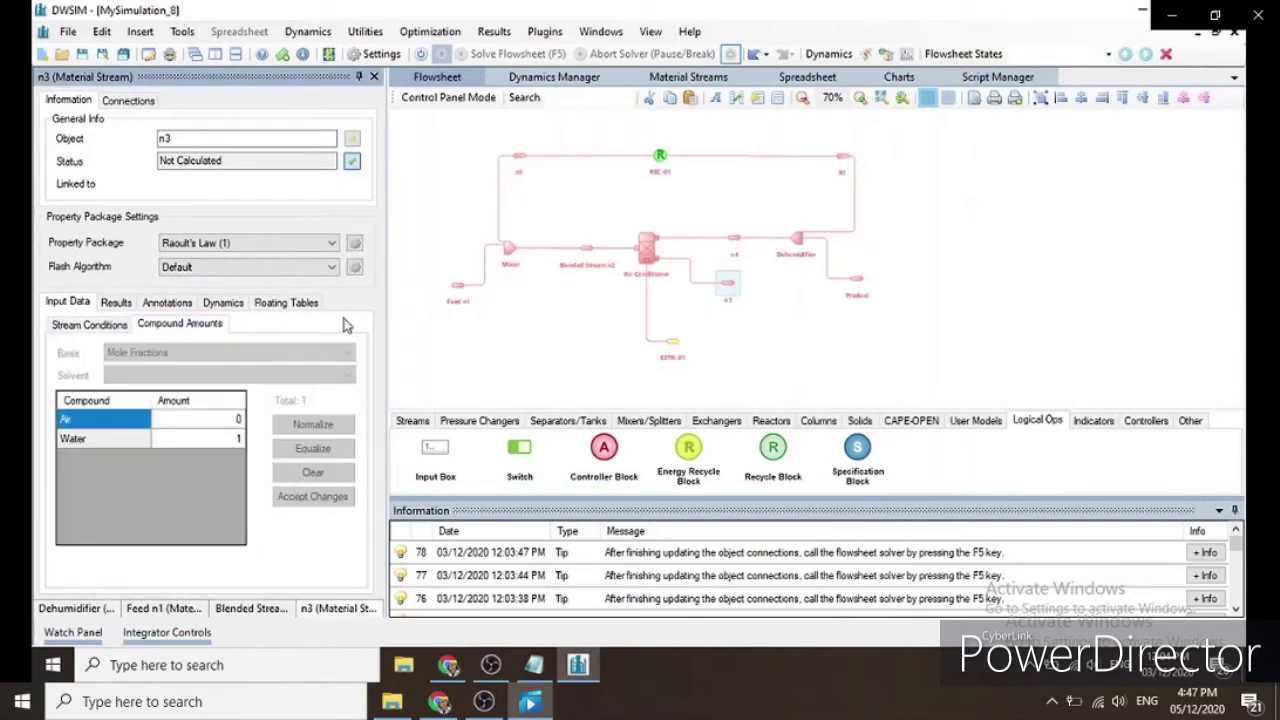
pyautogui.click(858, 284)
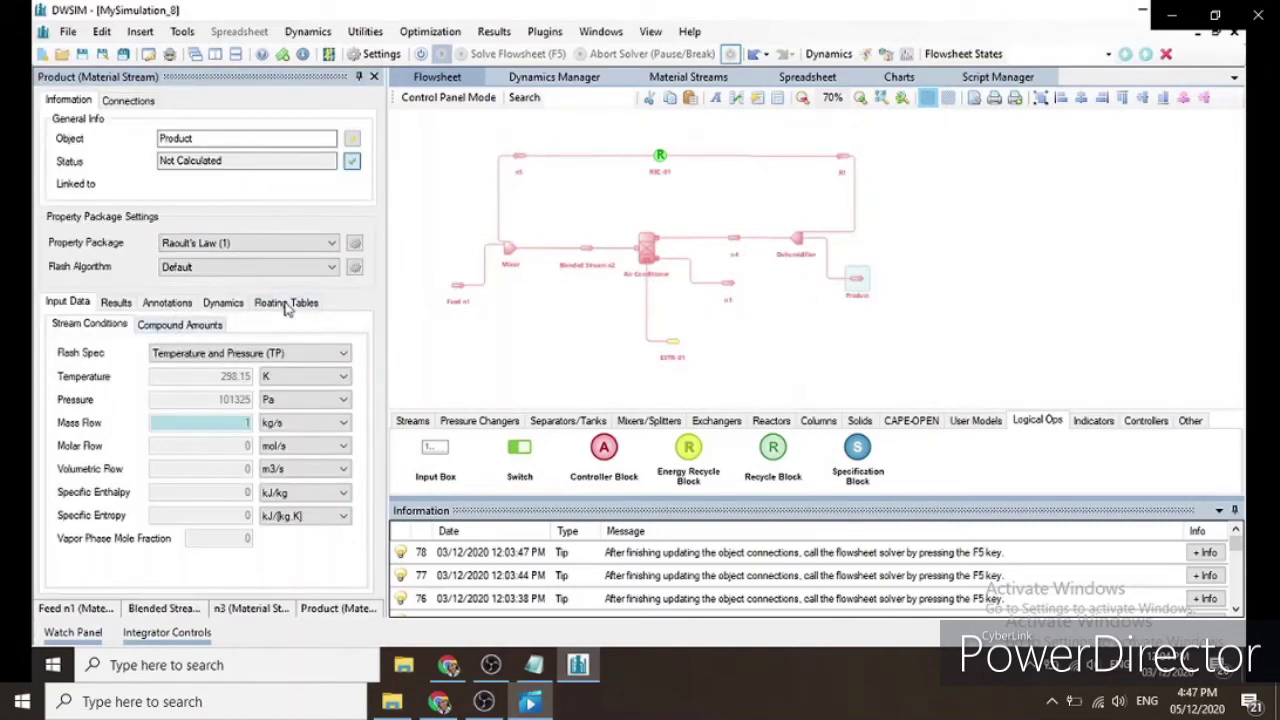
pyautogui.click(172, 324)
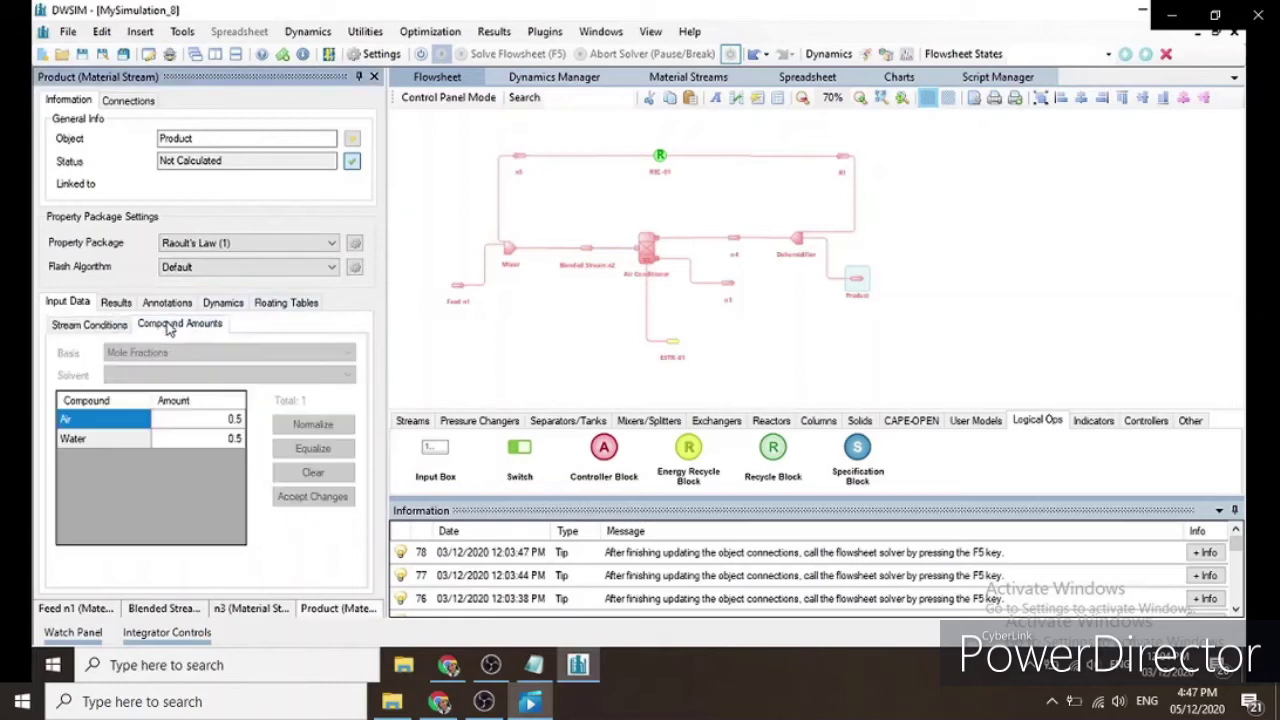
# Step: Disconnect Product from the Dehumidifier's outlet stream 2 and set its mole fractions to 0.983 air and 0.017 water
pyautogui.click(792, 239)
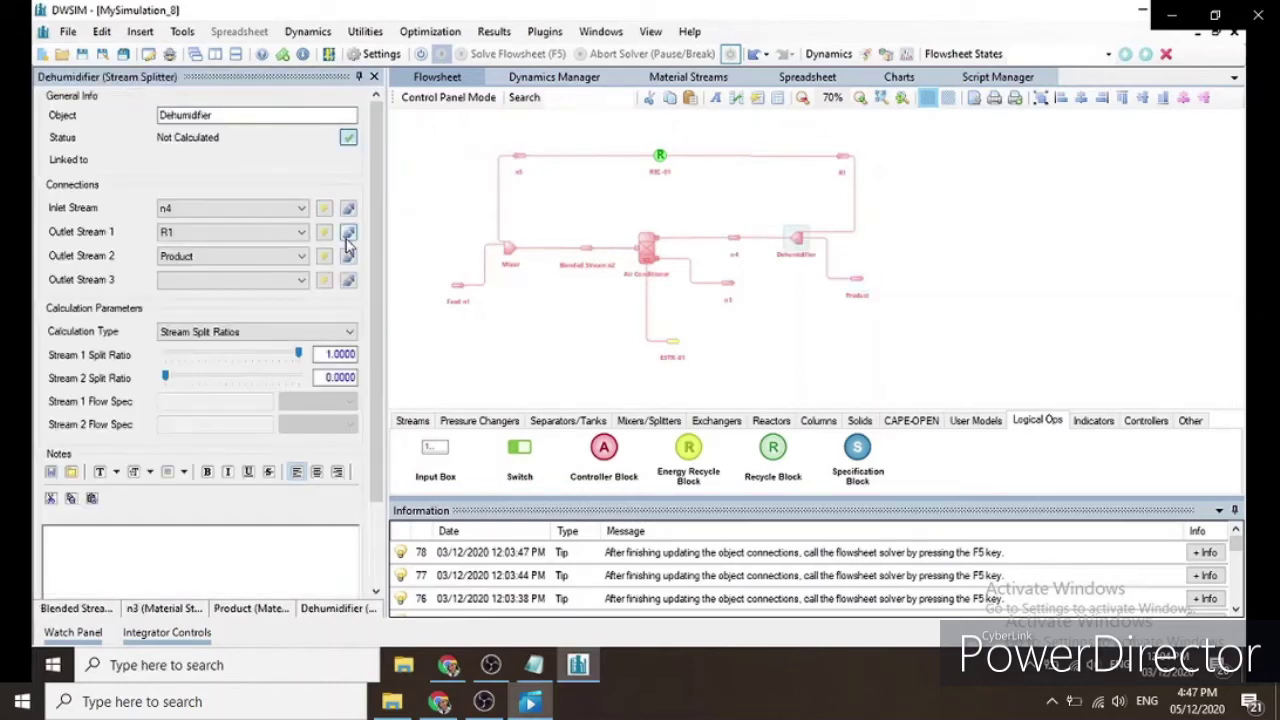
pyautogui.click(348, 256)
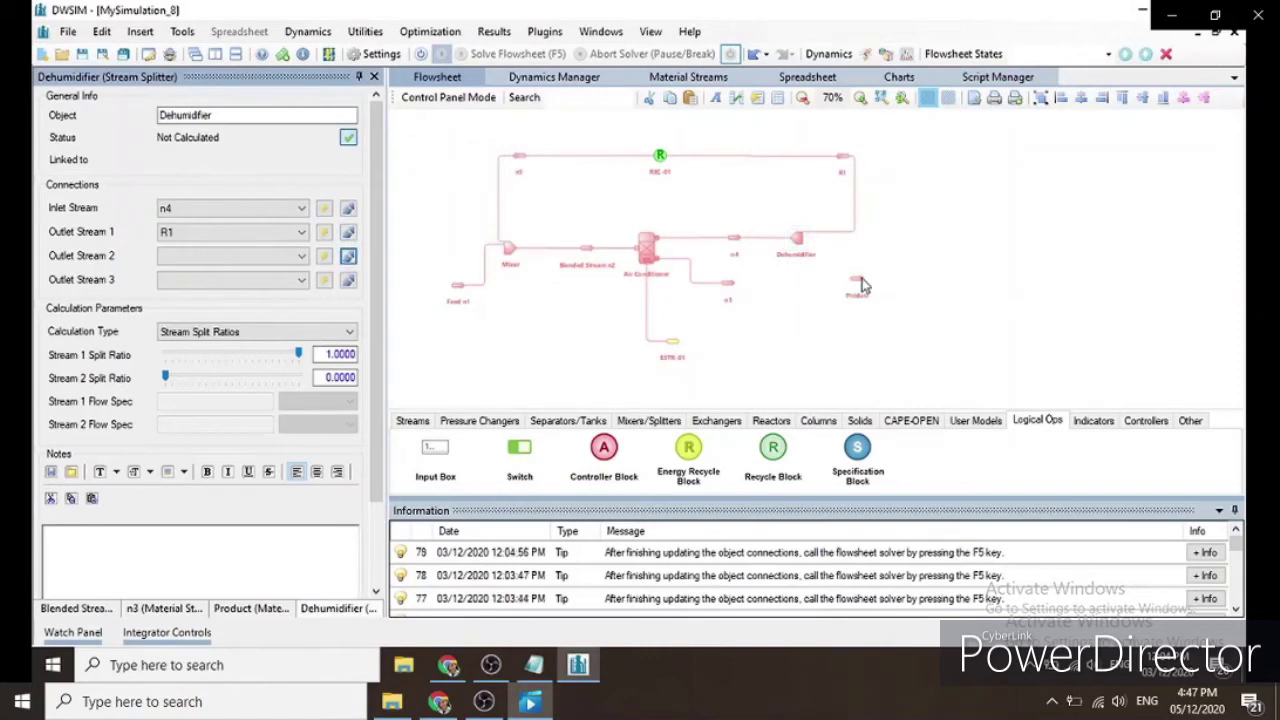
pyautogui.click(860, 285)
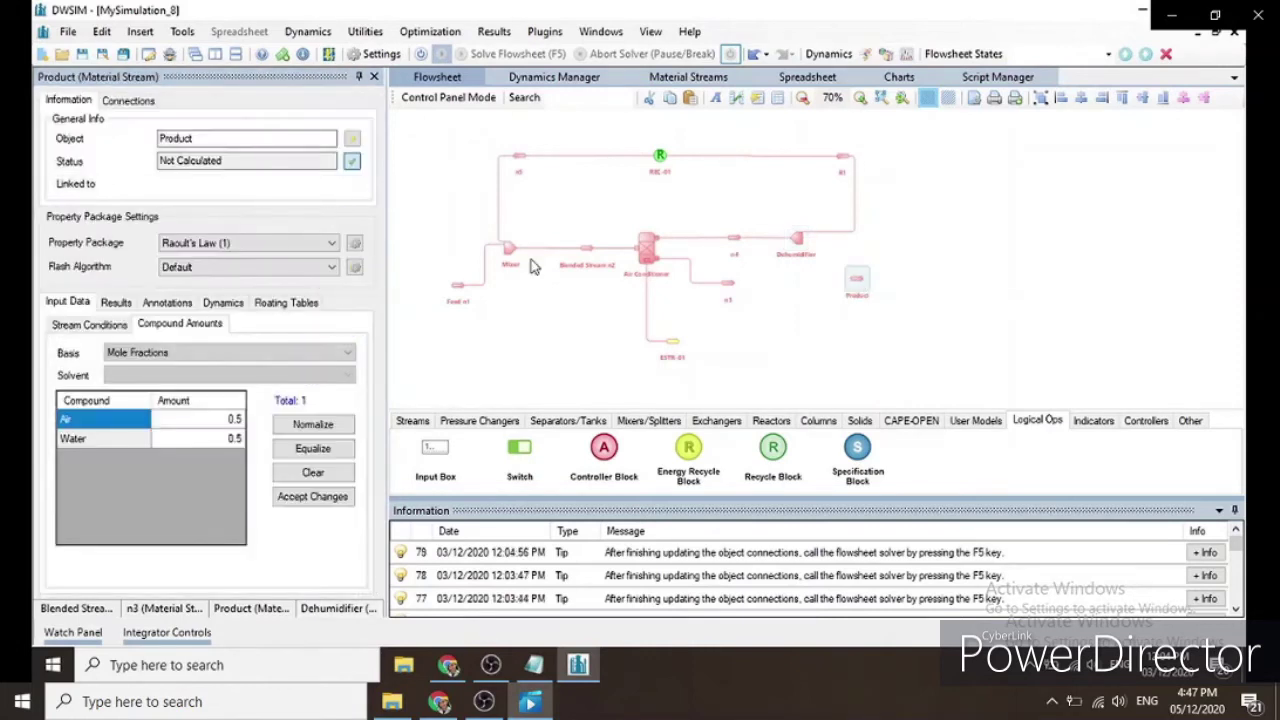
pyautogui.click(224, 420)
pyautogui.write('0.983')
pyautogui.press('Return')
pyautogui.write('0.0')
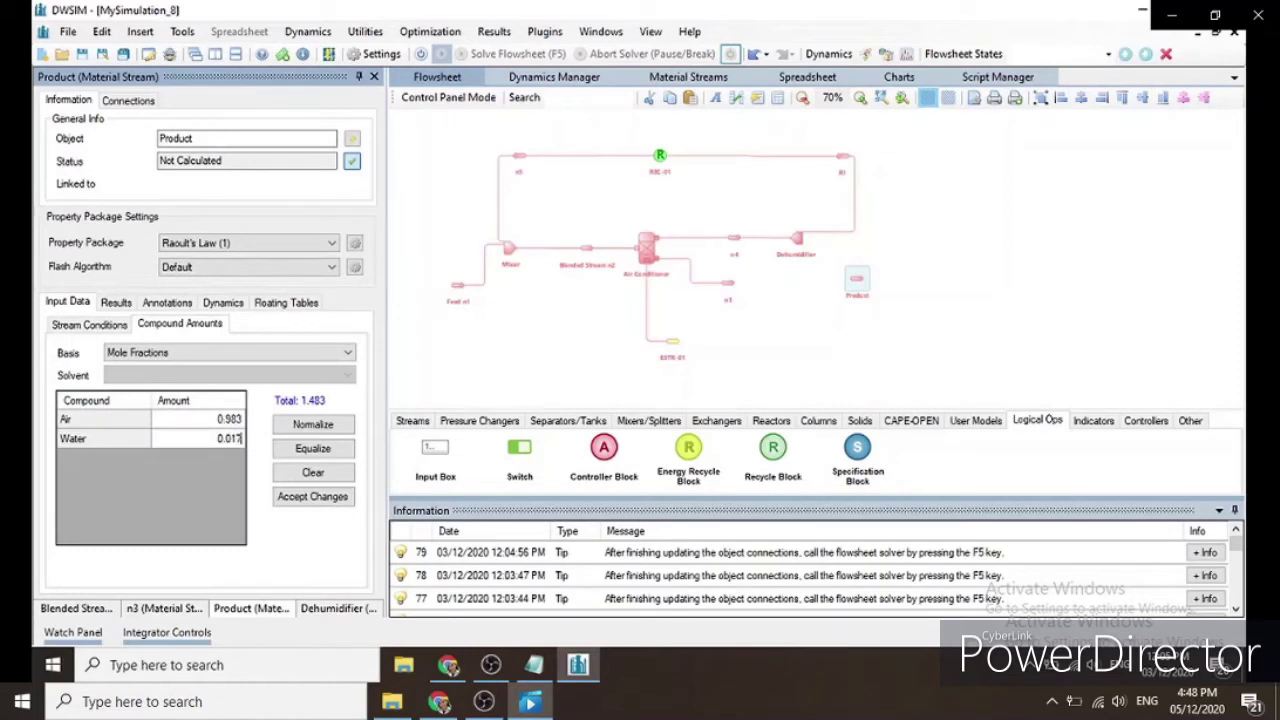
pyautogui.write('17')
pyautogui.press('Return')
pyautogui.click(348, 499)
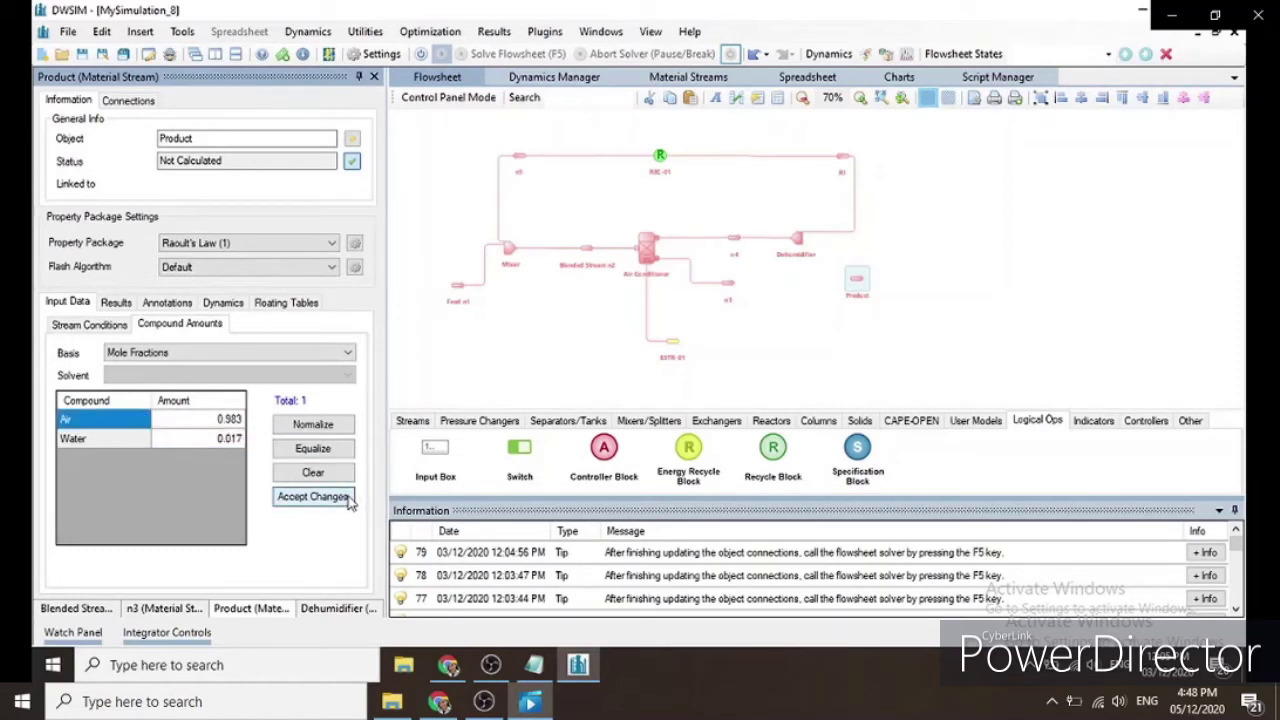
# Step: Reconnect Product as outlet stream 2 of the Dehumidifier and check the compound amounts of R1 and n5
pyautogui.click(800, 245)
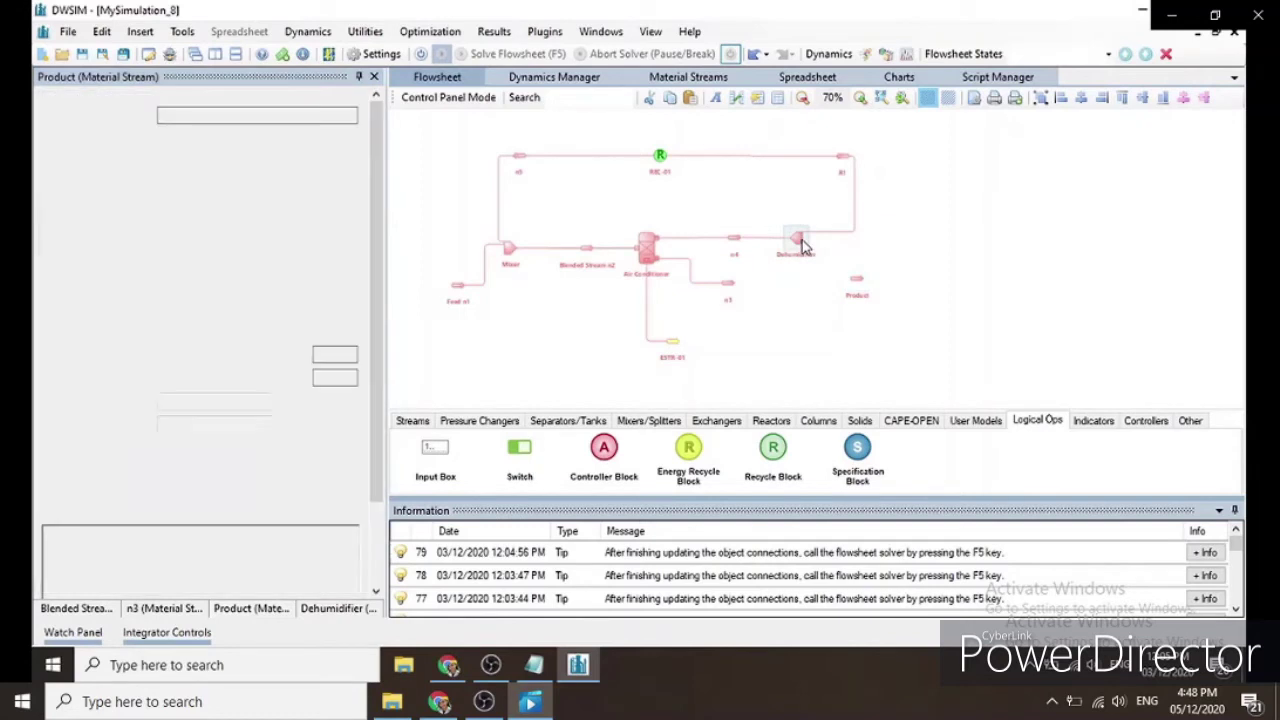
pyautogui.click(250, 258)
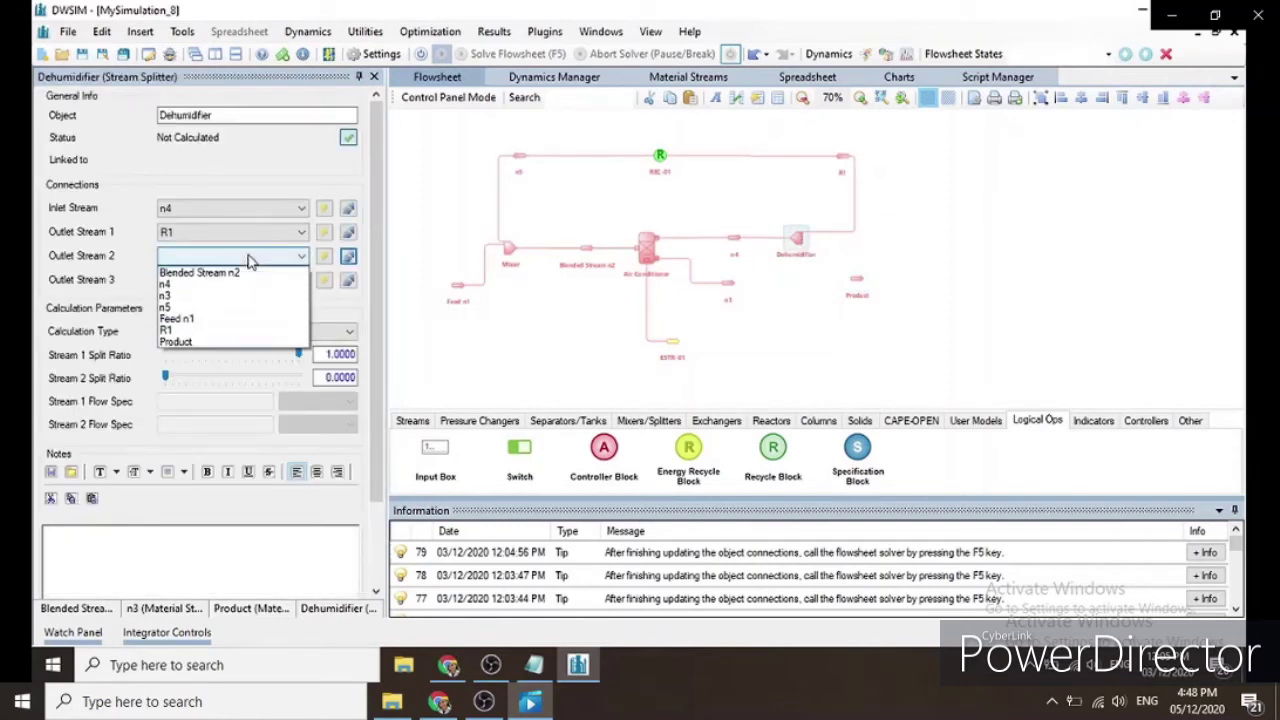
pyautogui.click(190, 341)
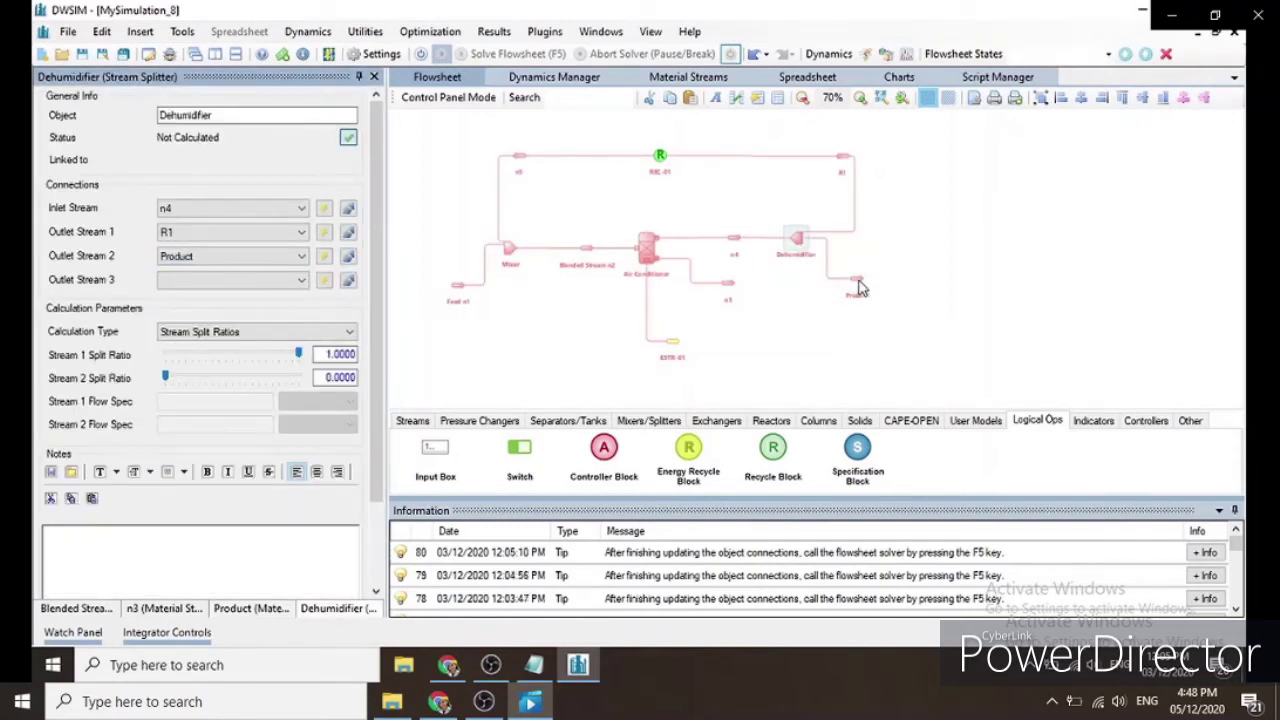
pyautogui.click(858, 283)
pyautogui.click(843, 155)
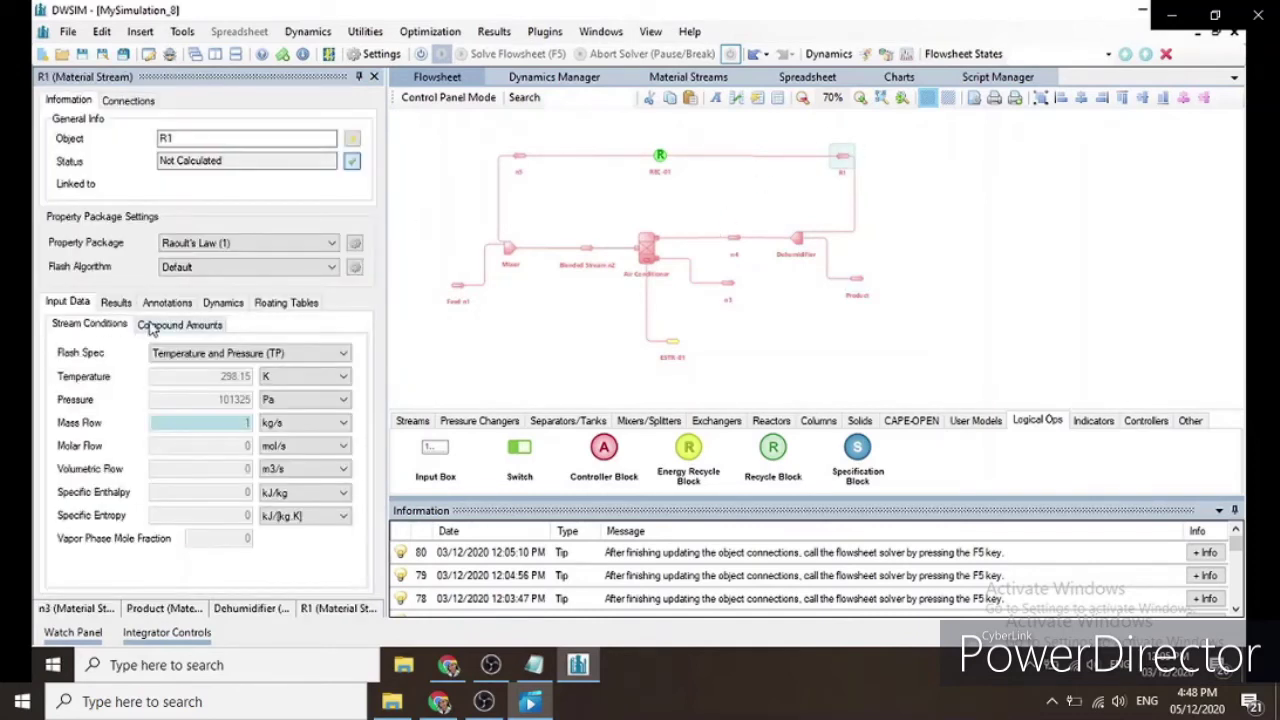
pyautogui.click(515, 156)
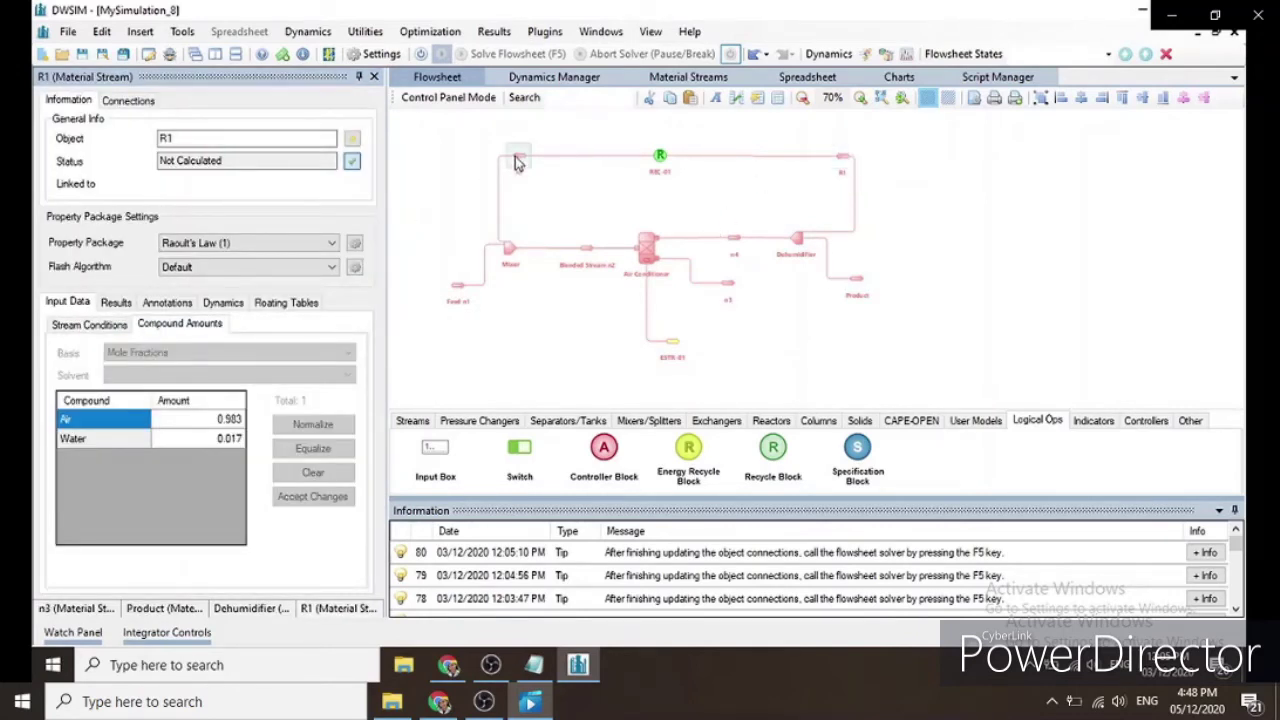
pyautogui.click(172, 326)
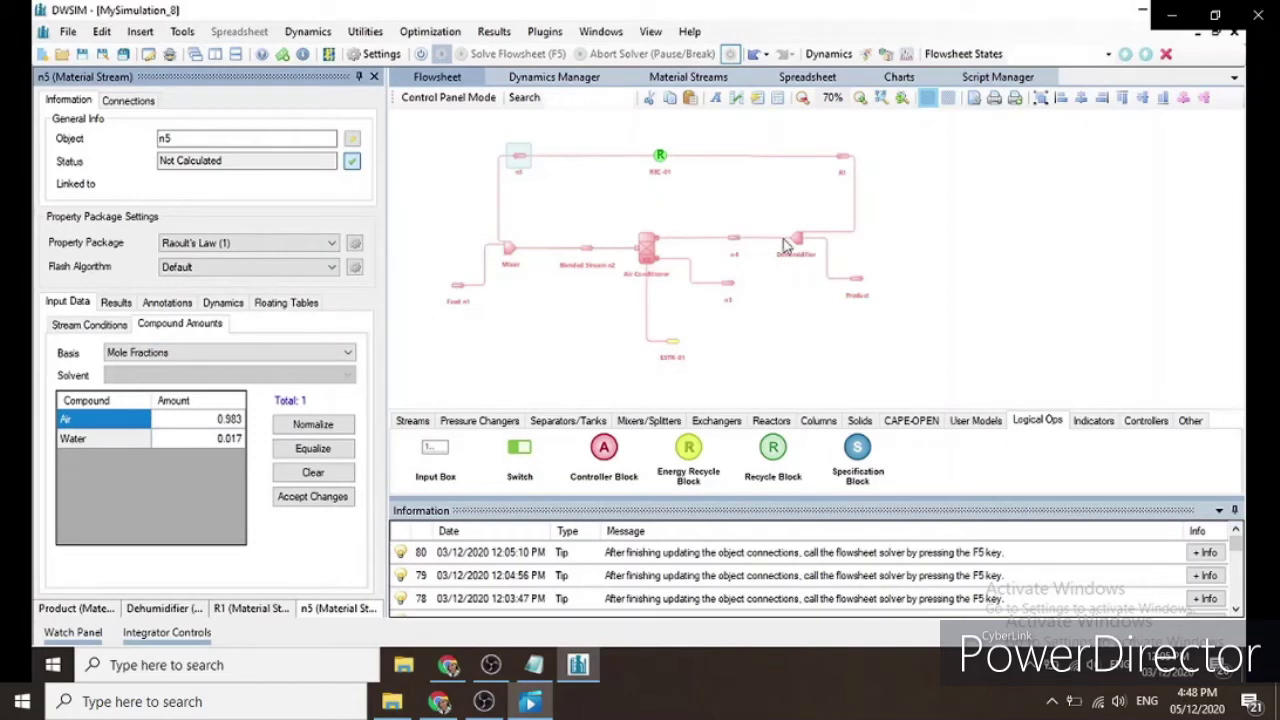
# Step: Add five specification blocks: beside the Dehumidifier, above n4, below ESTR-01, above Feed n1 and below Blended Stream n2
pyautogui.moveTo(857, 448); pyautogui.dragTo(883, 222)
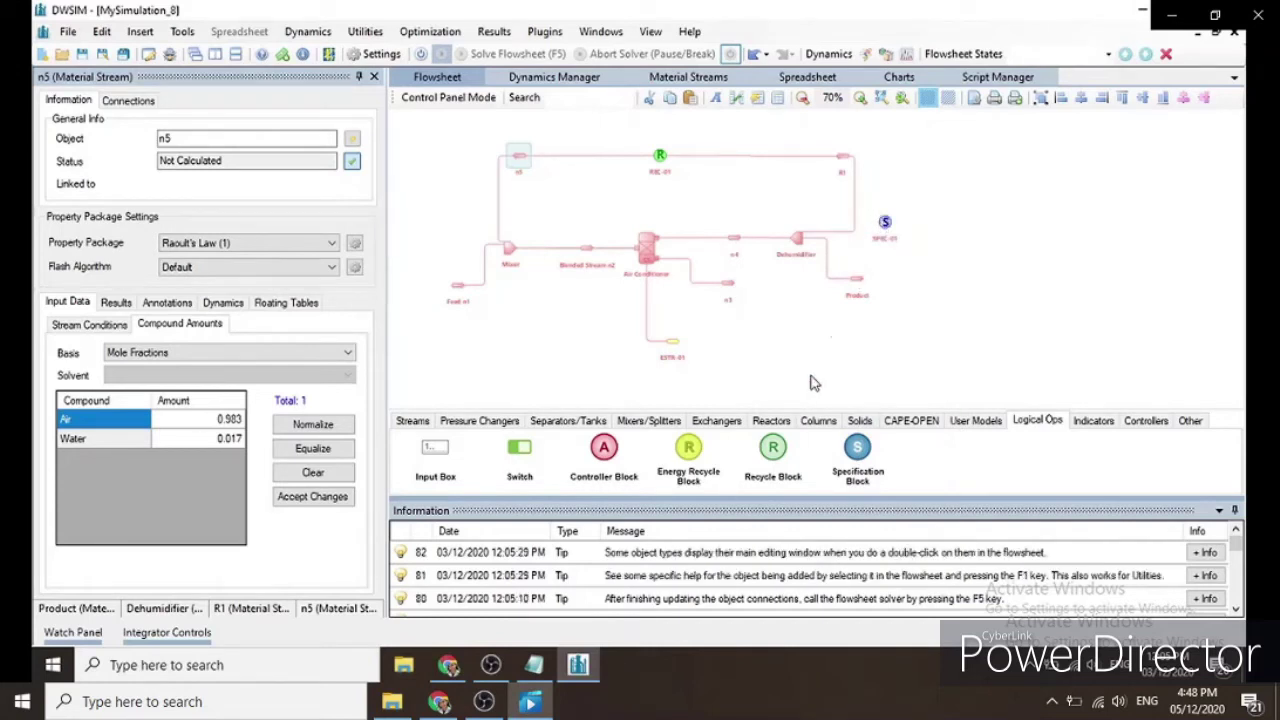
pyautogui.moveTo(860, 452); pyautogui.dragTo(727, 189)
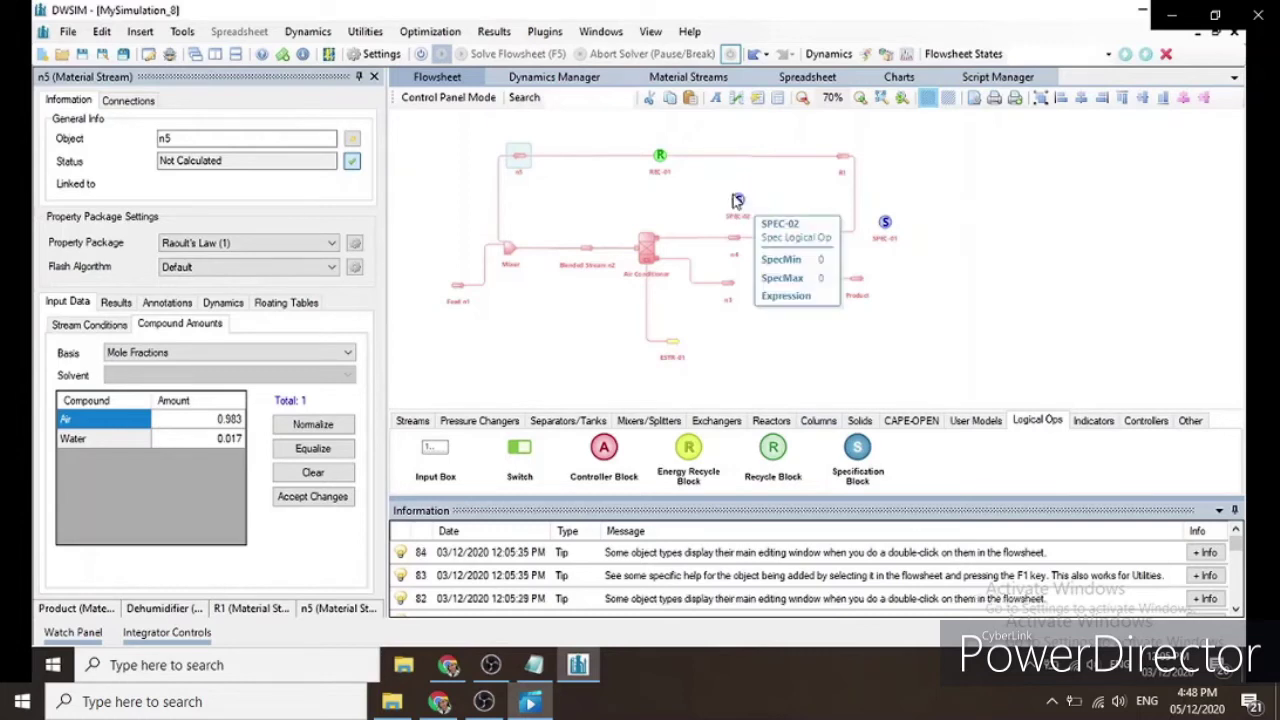
pyautogui.moveTo(862, 455); pyautogui.dragTo(656, 372)
pyautogui.moveTo(858, 456); pyautogui.dragTo(444, 226)
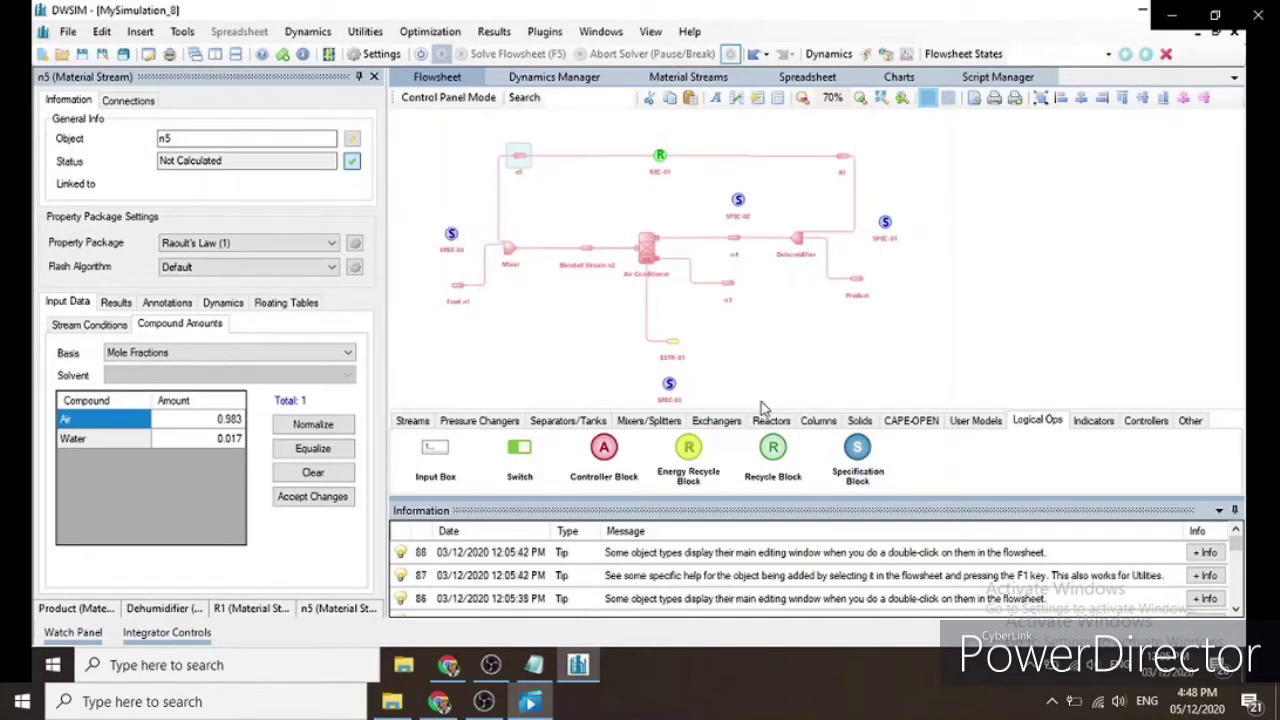
pyautogui.moveTo(865, 459); pyautogui.dragTo(529, 319)
# Step: Configure SPEC-01 with the Dehumidifier's Stream 2 Flow Spec as both source and target property and 100 as the dependency expression
pyautogui.click(886, 227)
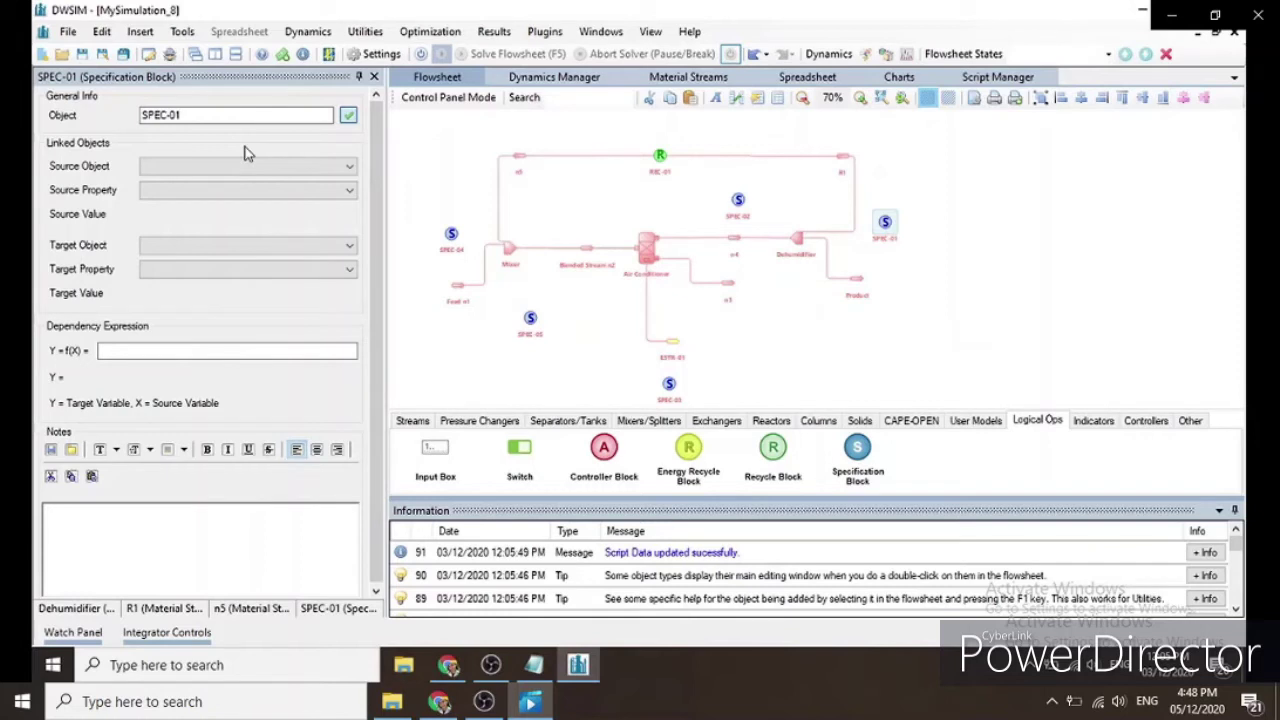
pyautogui.click(218, 166)
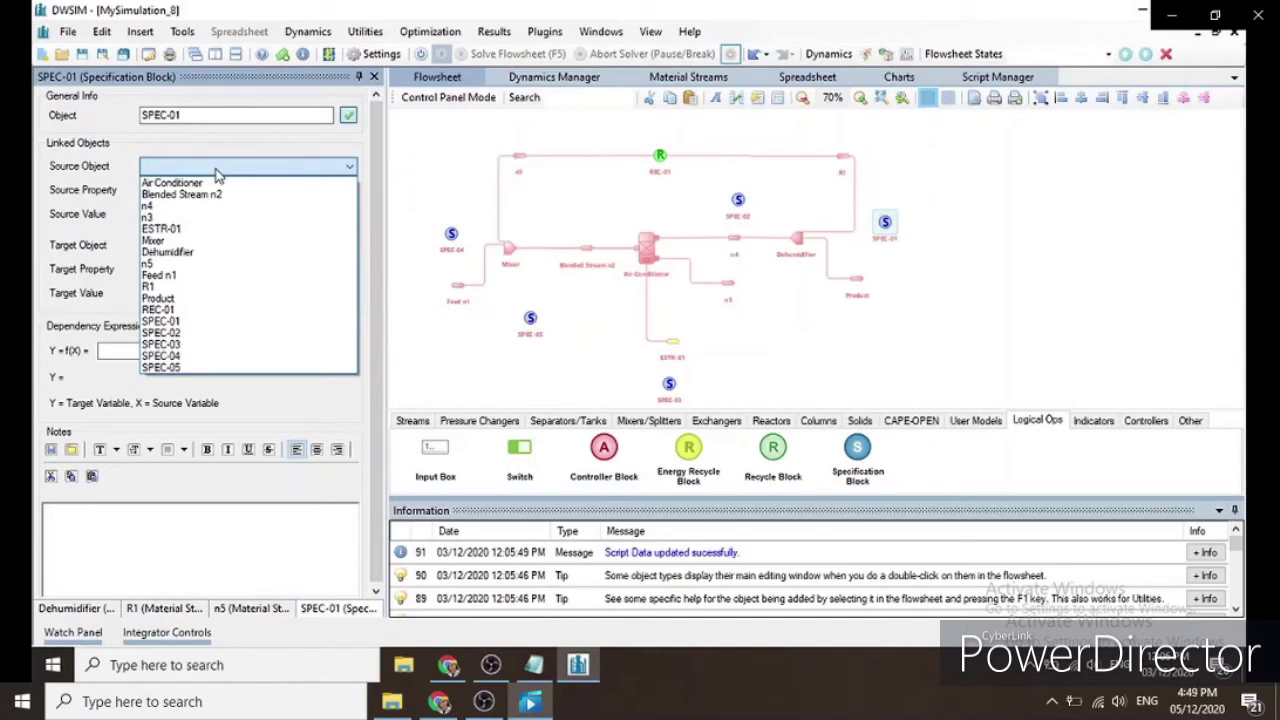
pyautogui.click(180, 254)
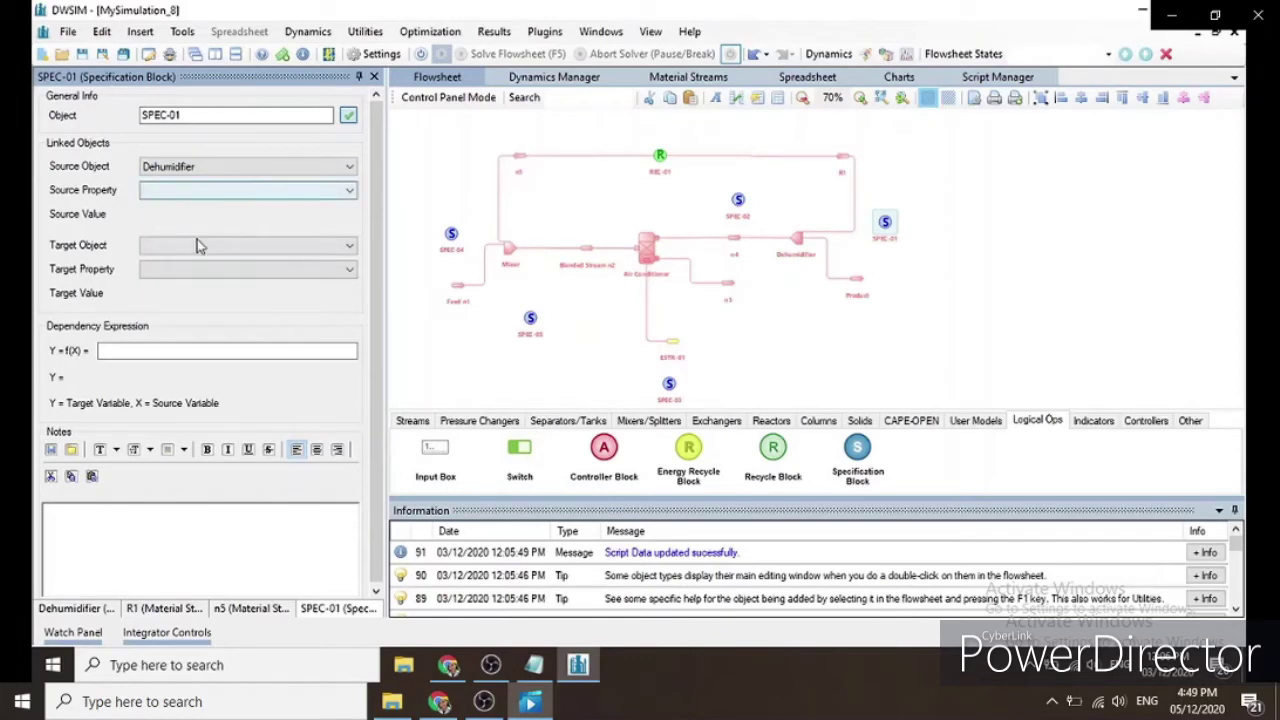
pyautogui.click(179, 252)
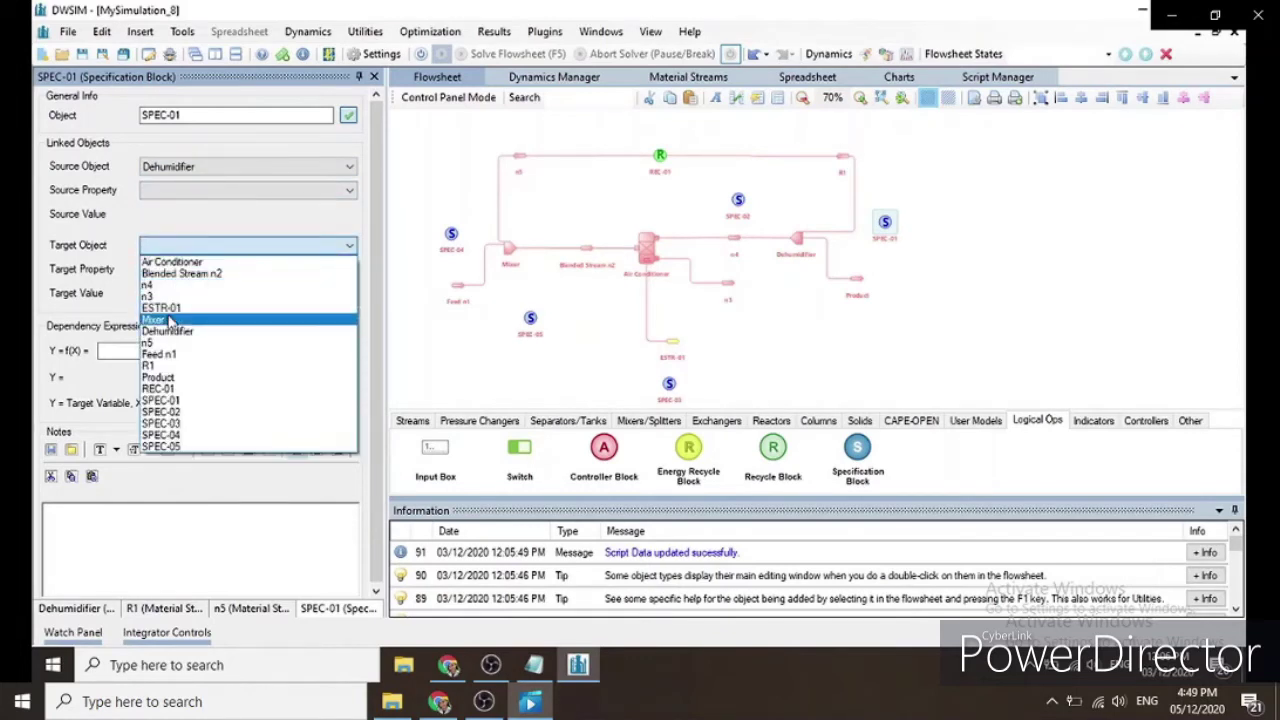
pyautogui.click(185, 329)
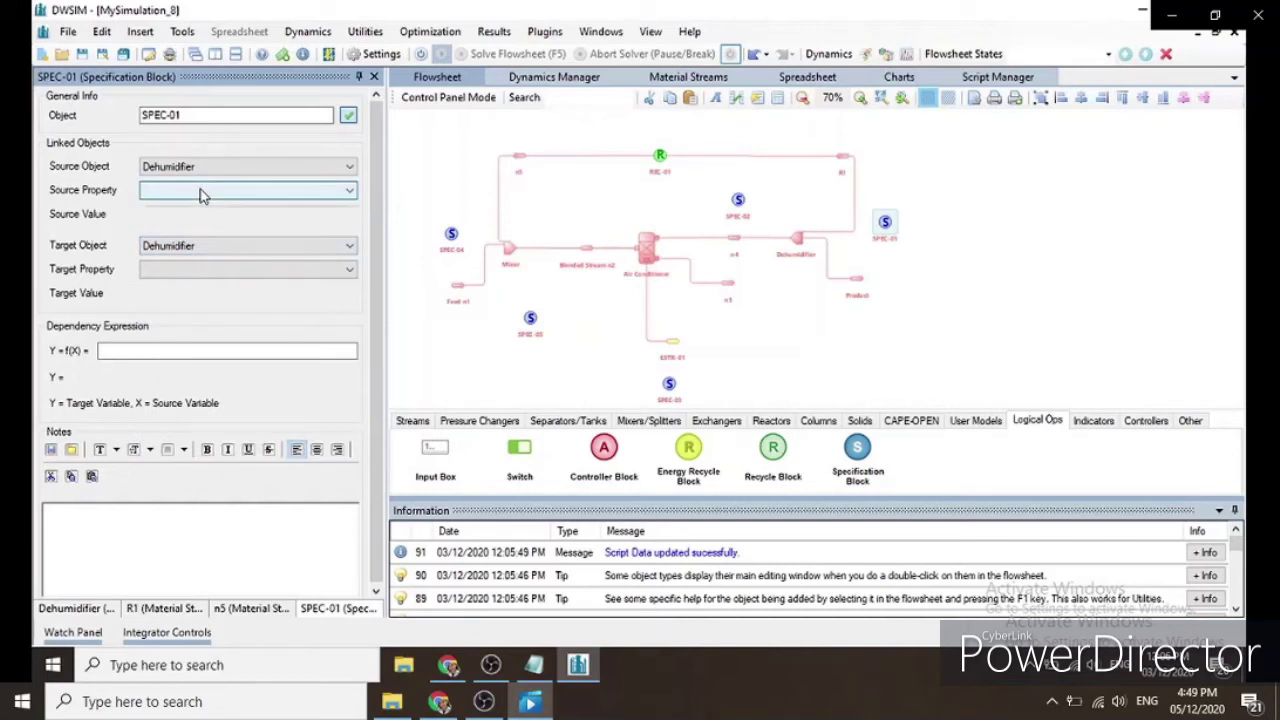
pyautogui.click(200, 195)
pyautogui.click(165, 217)
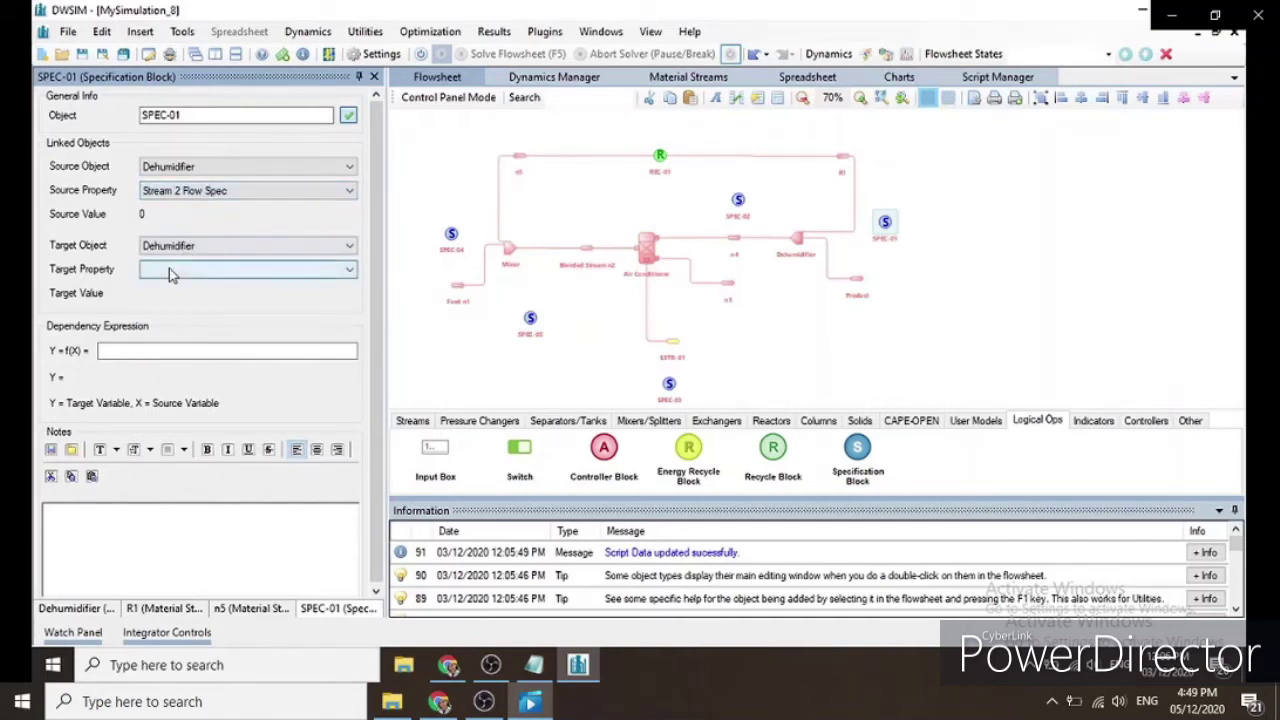
pyautogui.click(169, 268)
pyautogui.click(183, 300)
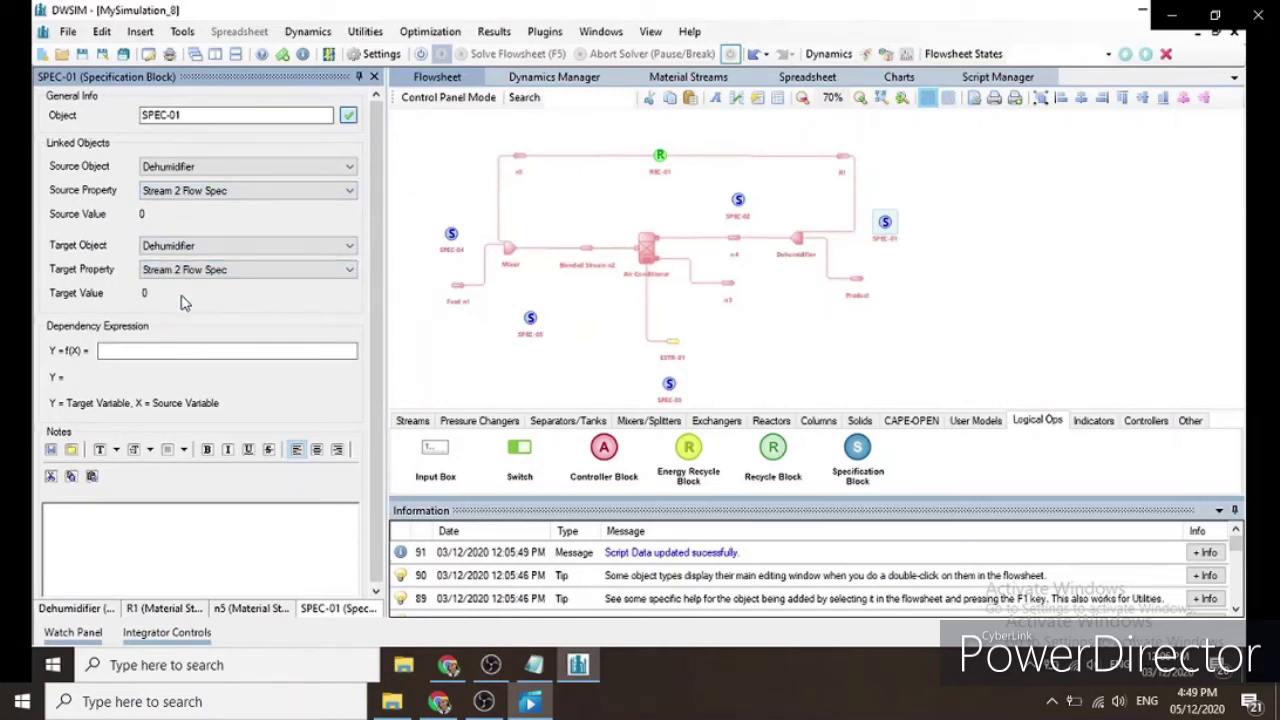
pyautogui.click(156, 353)
pyautogui.write('100')
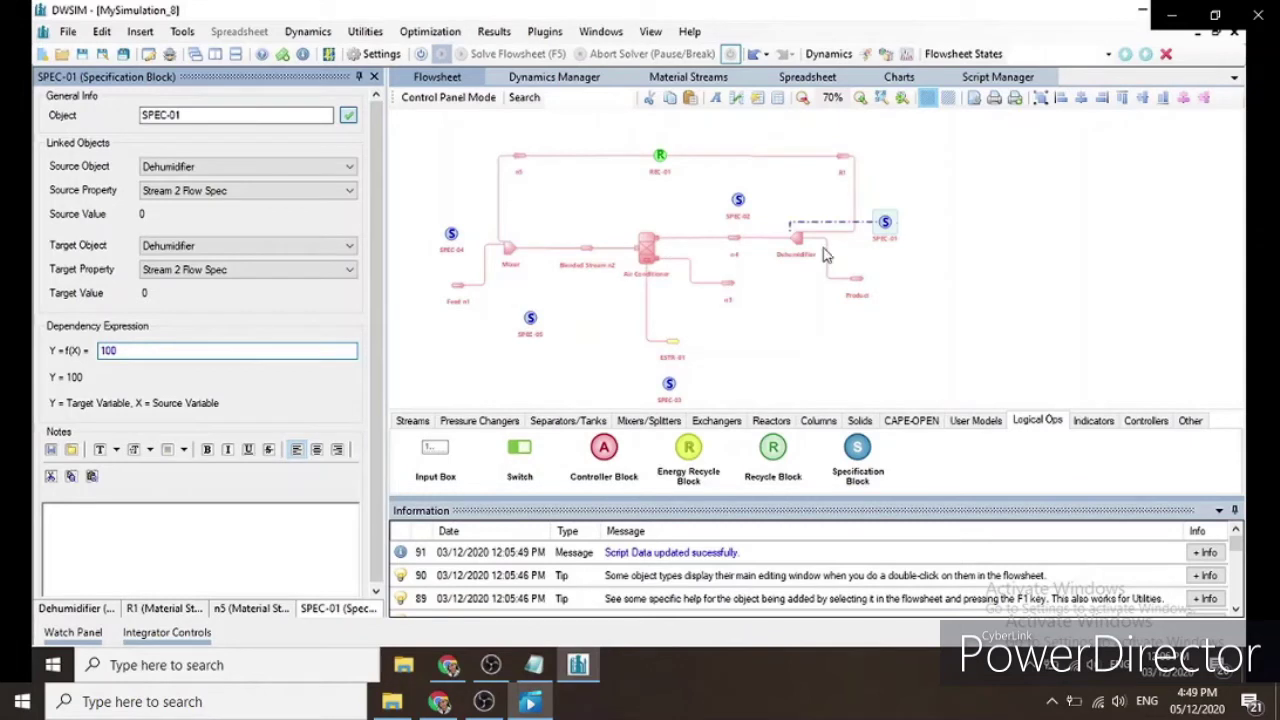
# Step: Configure SPEC-02 with n4's Molar Flow as source, the Dehumidifier's Stream 1 Flow Spec as target and X-100 as the dependency expression
pyautogui.click(729, 205)
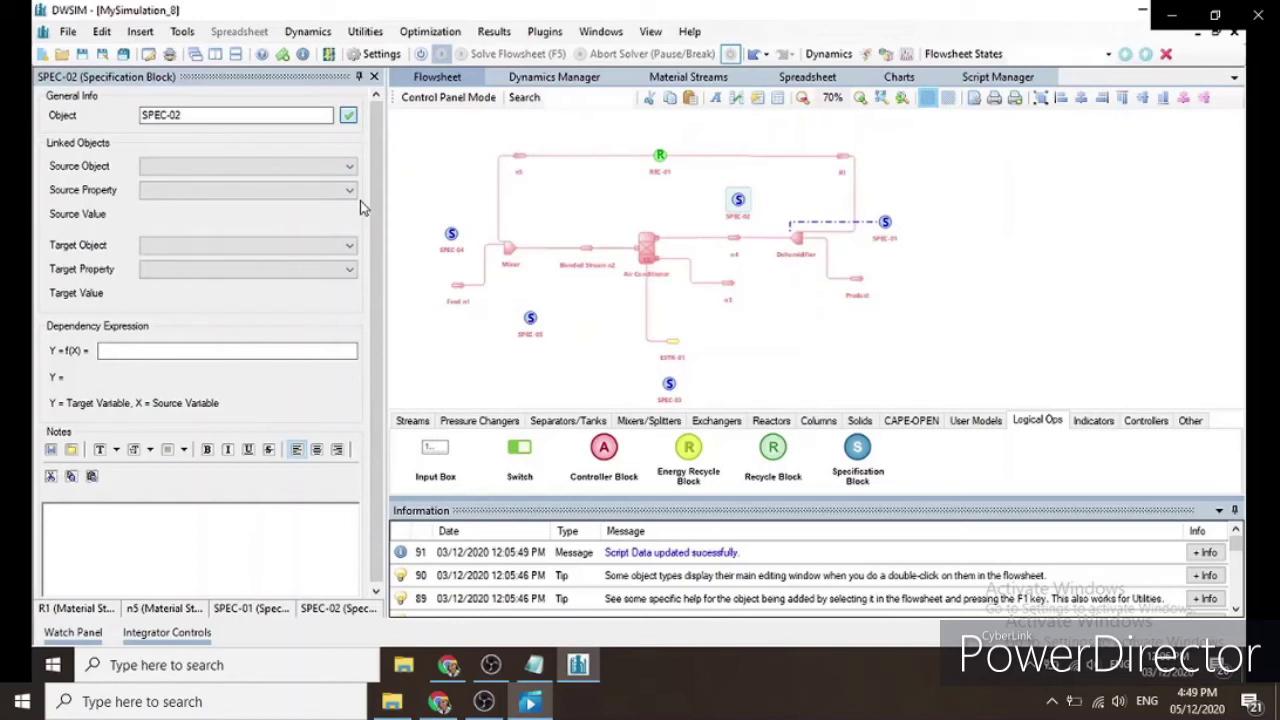
pyautogui.click(171, 175)
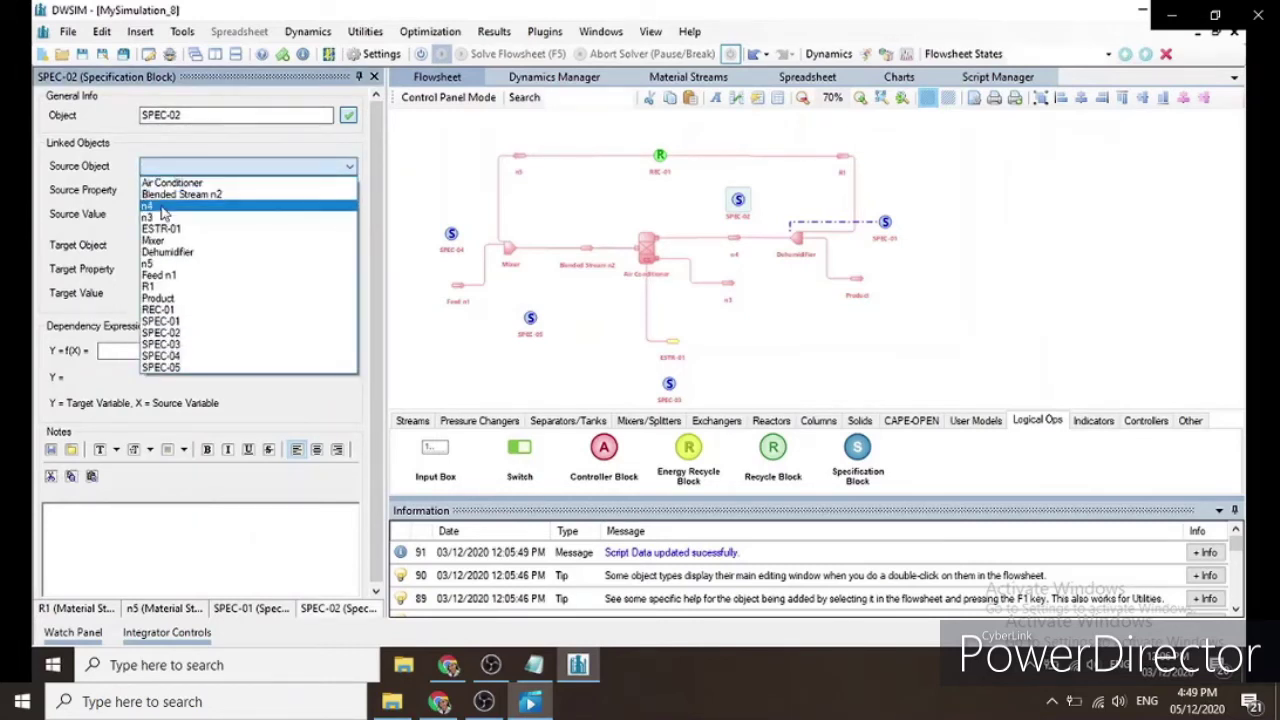
pyautogui.click(161, 206)
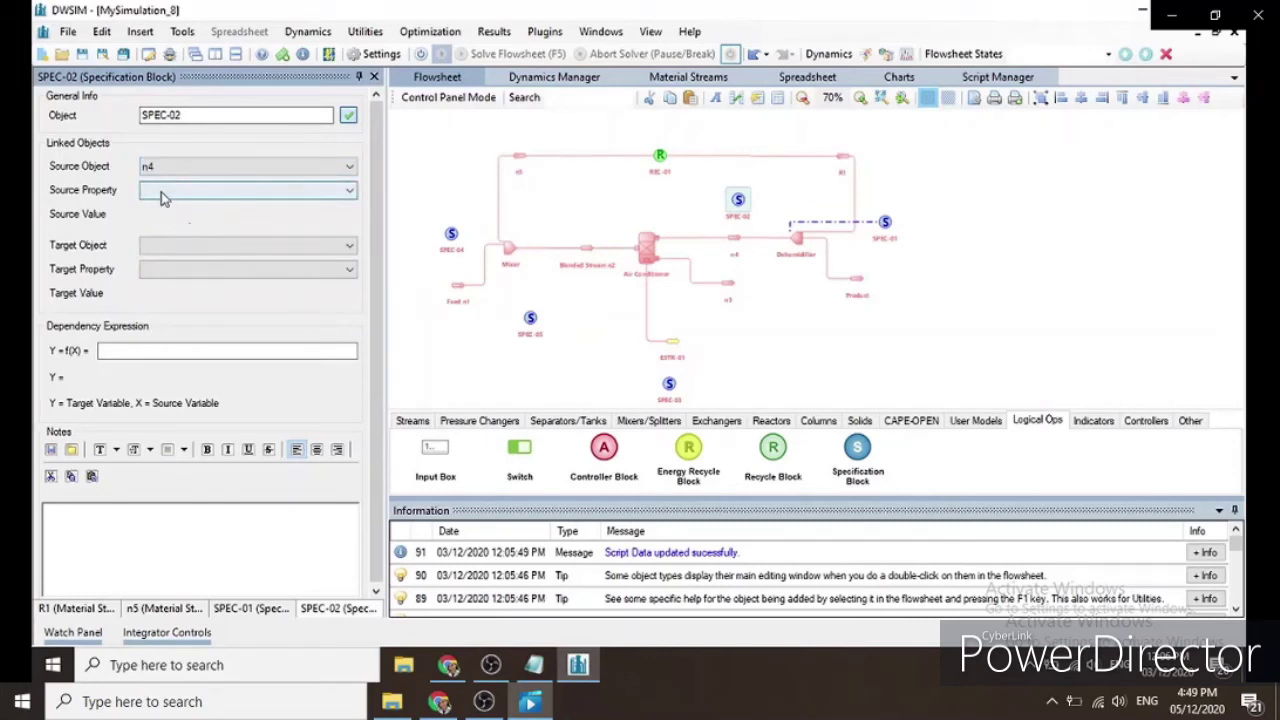
pyautogui.click(176, 247)
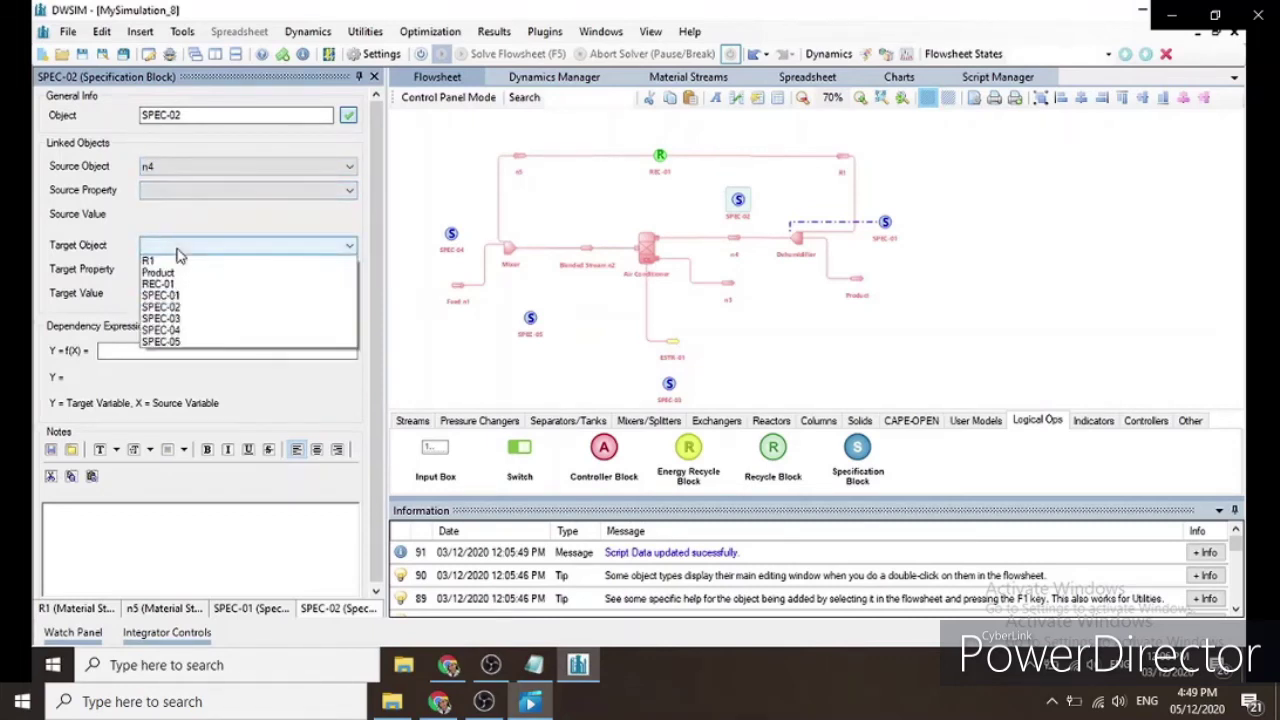
pyautogui.click(170, 331)
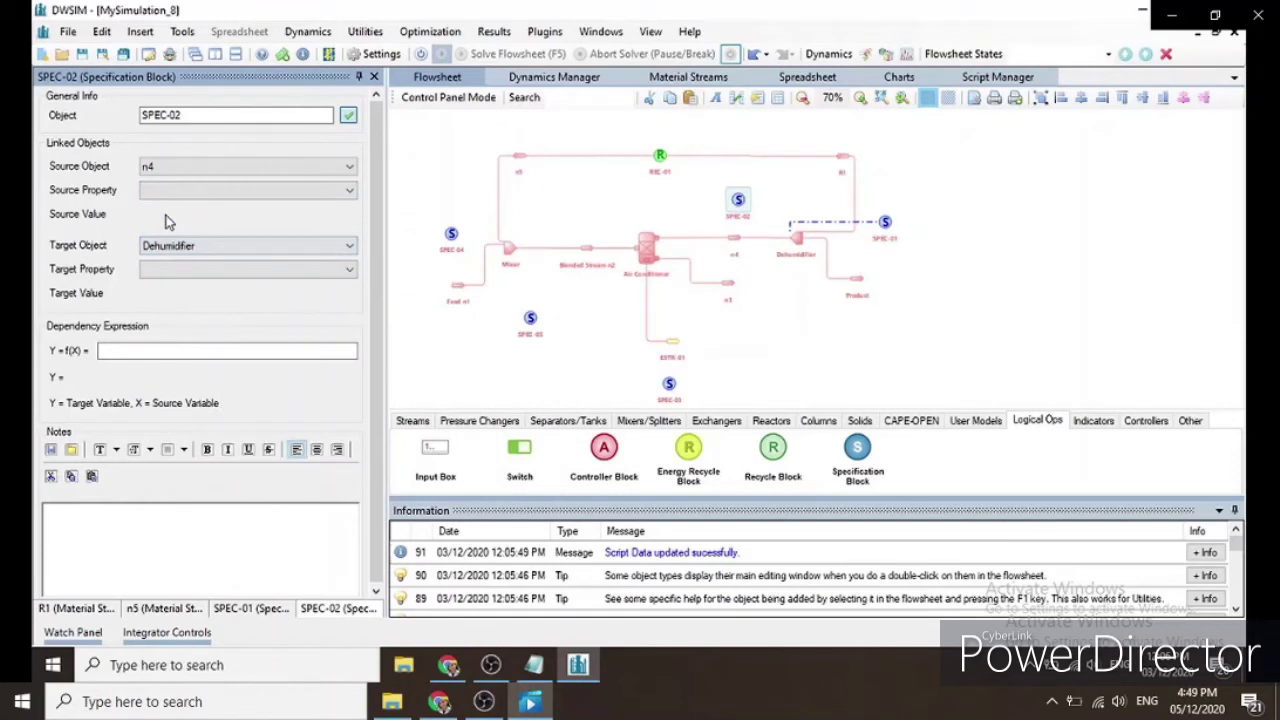
pyautogui.click(168, 201)
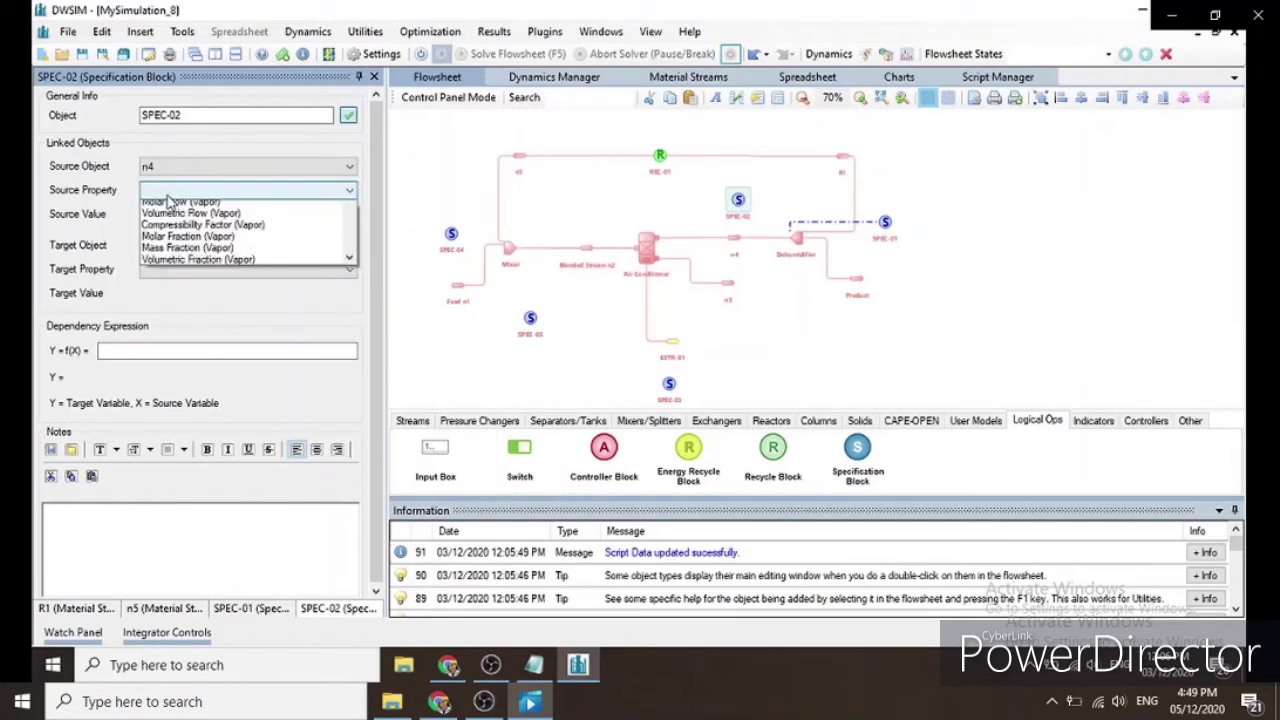
pyautogui.click(170, 250)
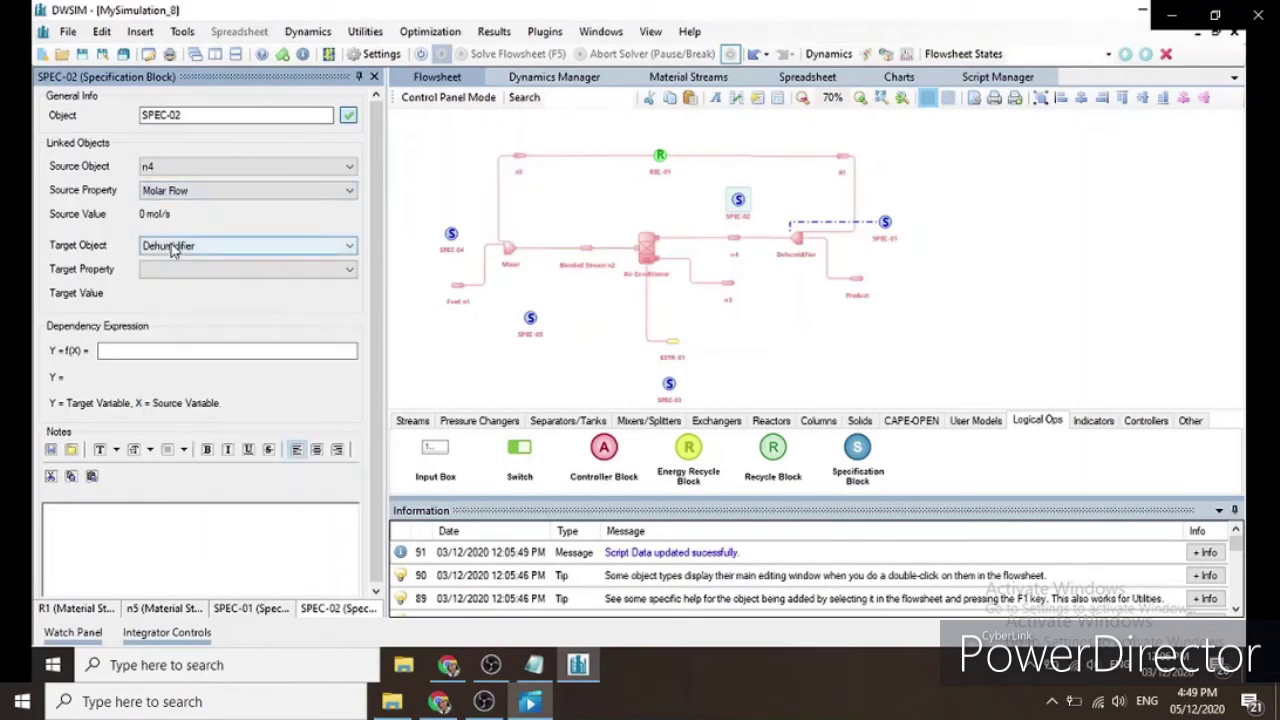
pyautogui.click(172, 277)
pyautogui.click(172, 285)
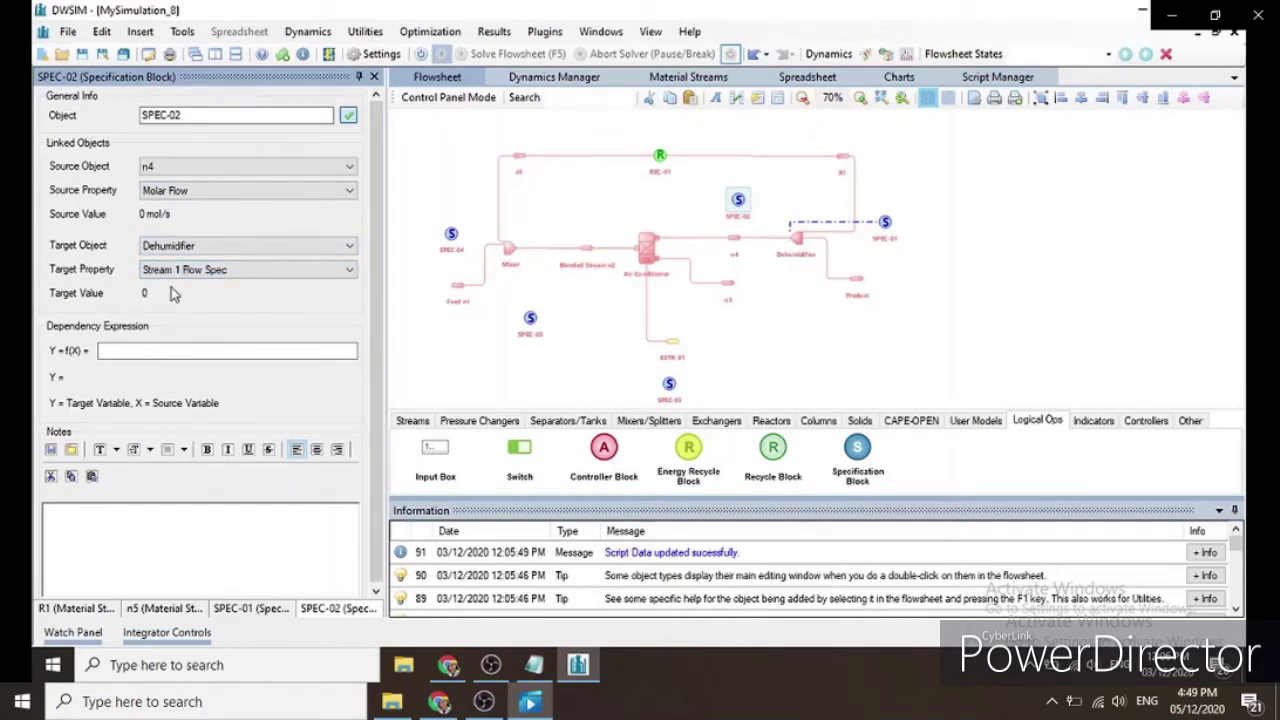
pyautogui.click(190, 347)
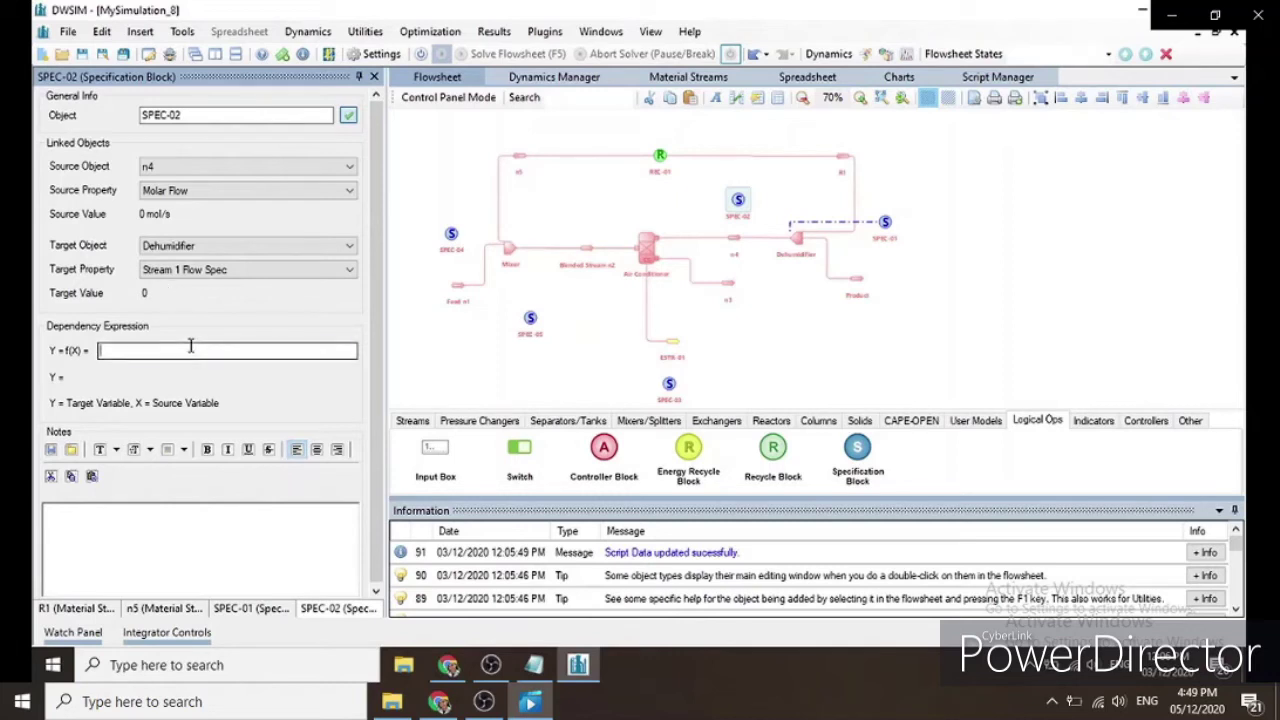
pyautogui.write('X-100')
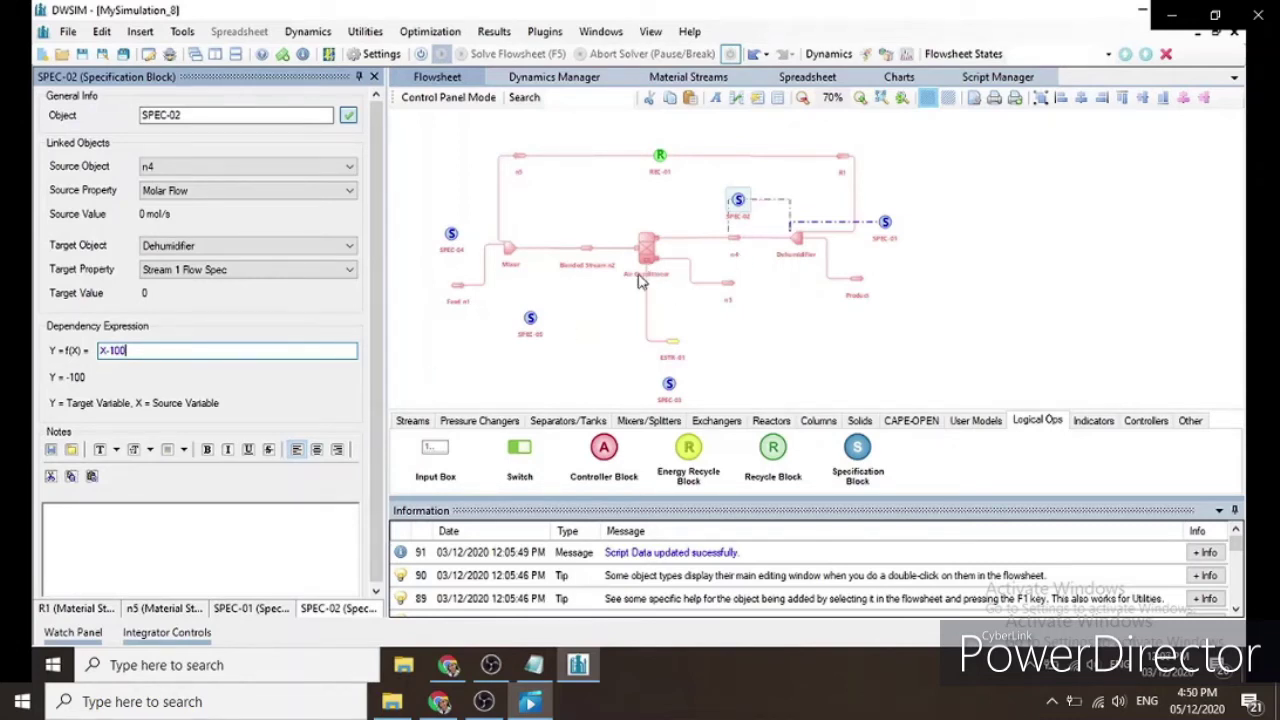
# Step: Link SPEC-03 from the Dehumidifier's Stream 2 Flow Spec as source to Feed n1's Molar Flow as target
pyautogui.doubleClick(668, 381)
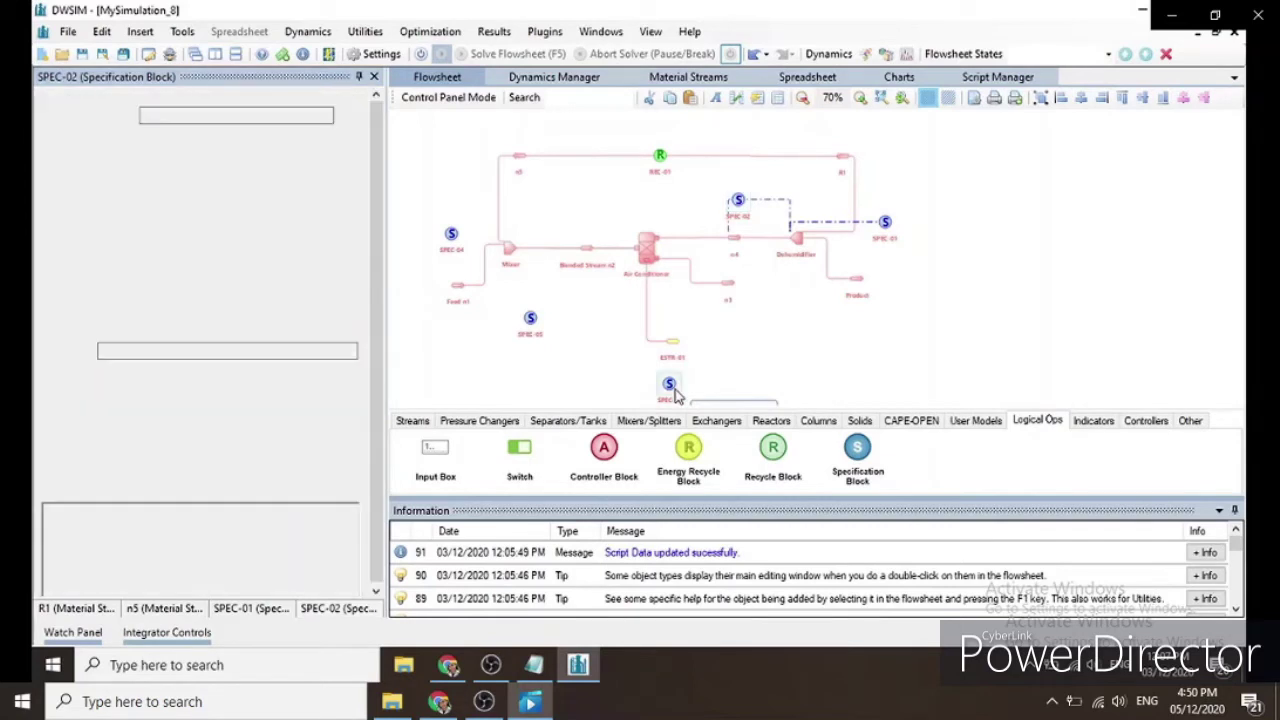
pyautogui.scroll(-1, 740, 343)
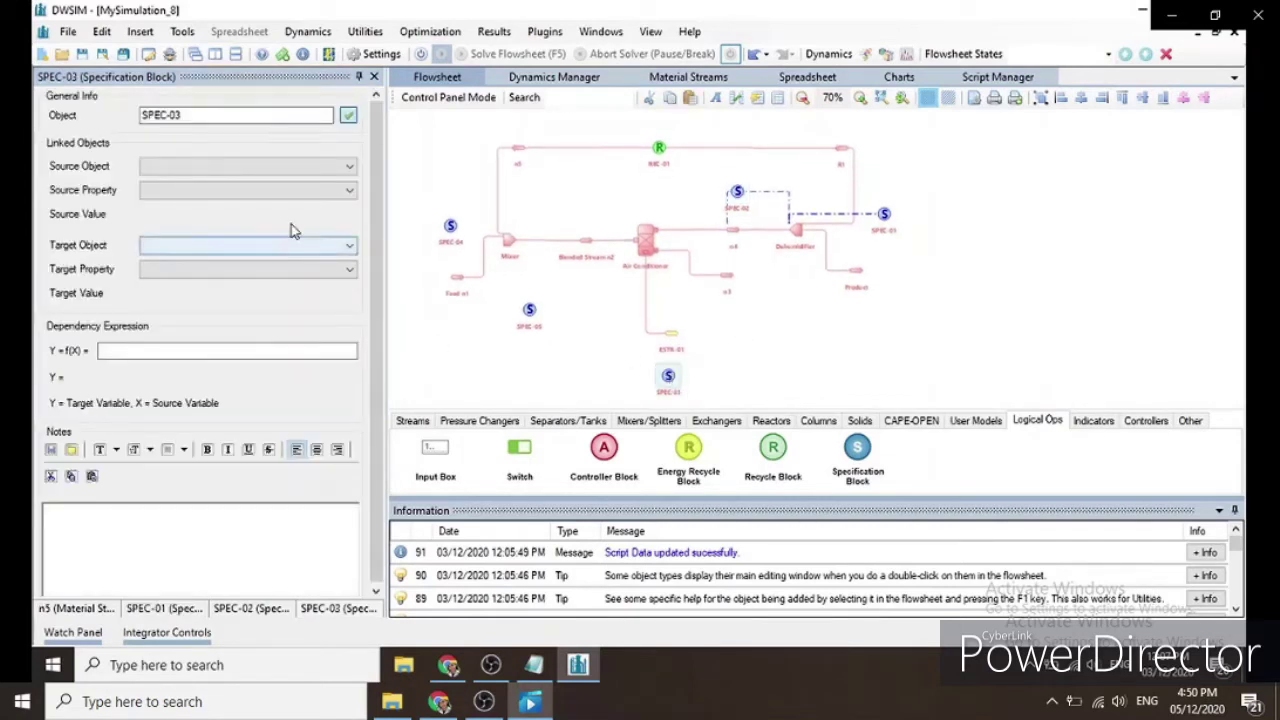
pyautogui.click(182, 166)
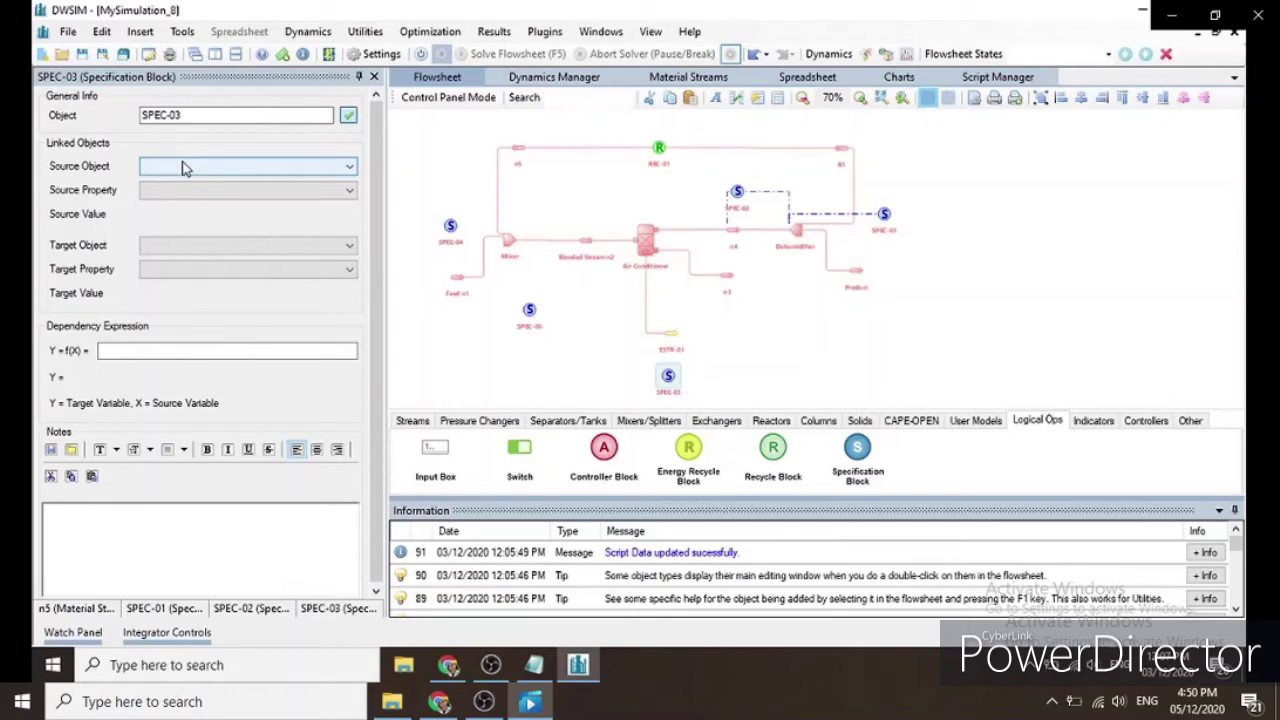
pyautogui.click(180, 252)
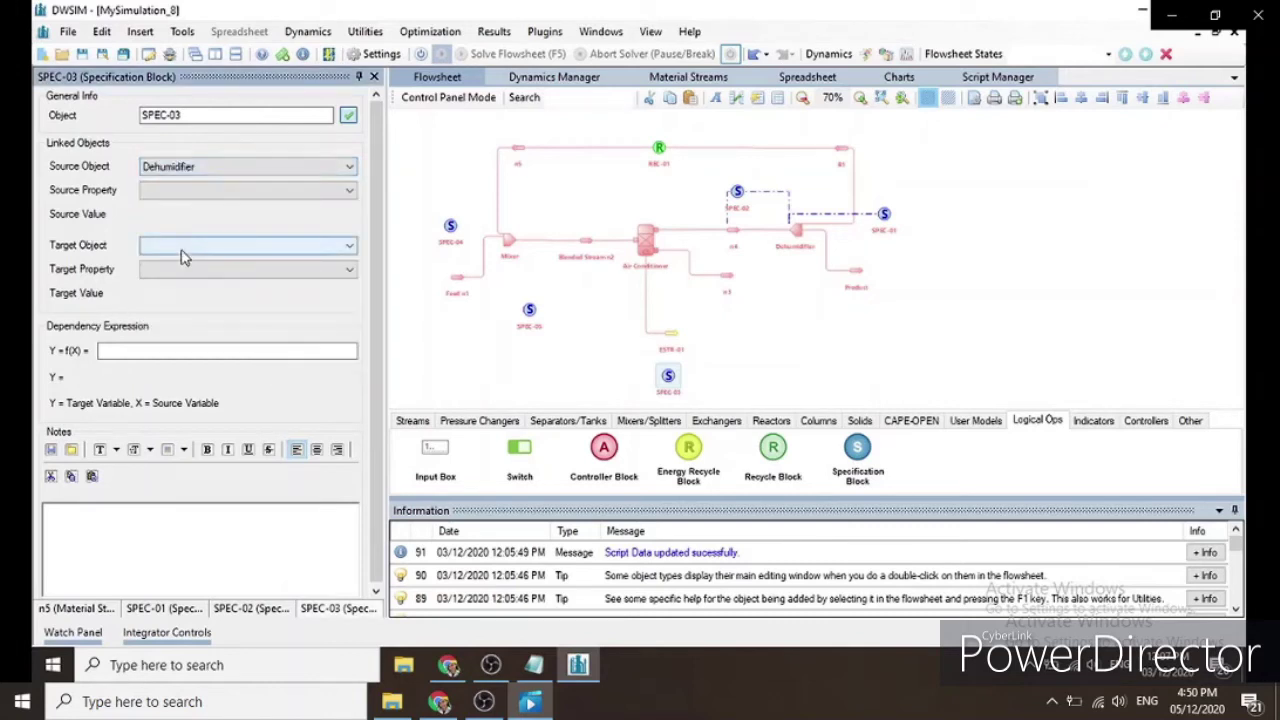
pyautogui.click(168, 252)
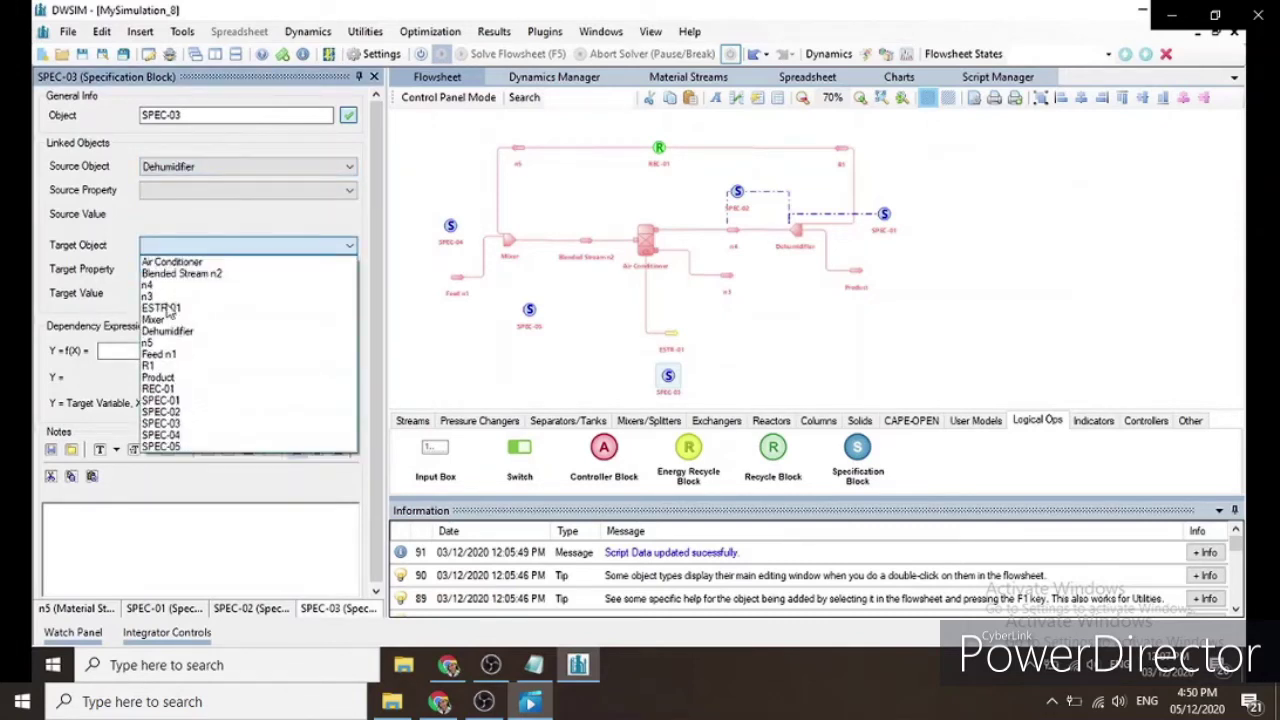
pyautogui.click(183, 356)
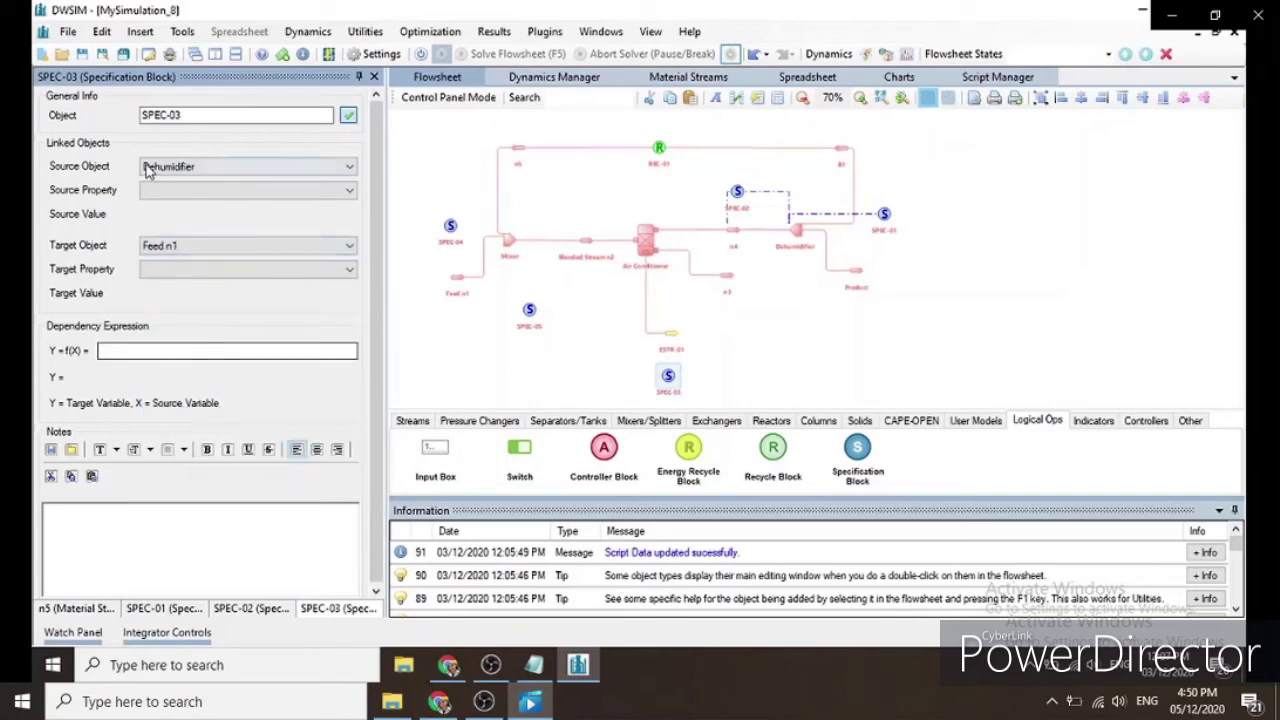
pyautogui.click(175, 197)
pyautogui.click(170, 209)
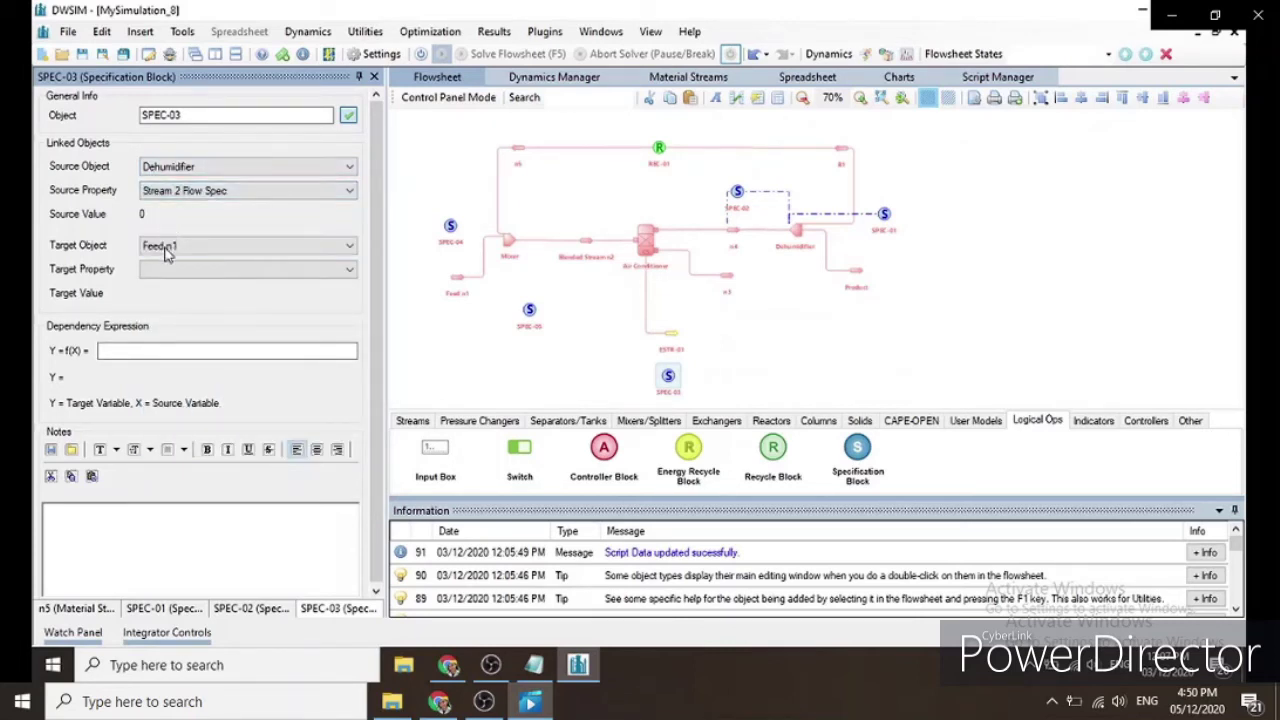
pyautogui.click(170, 270)
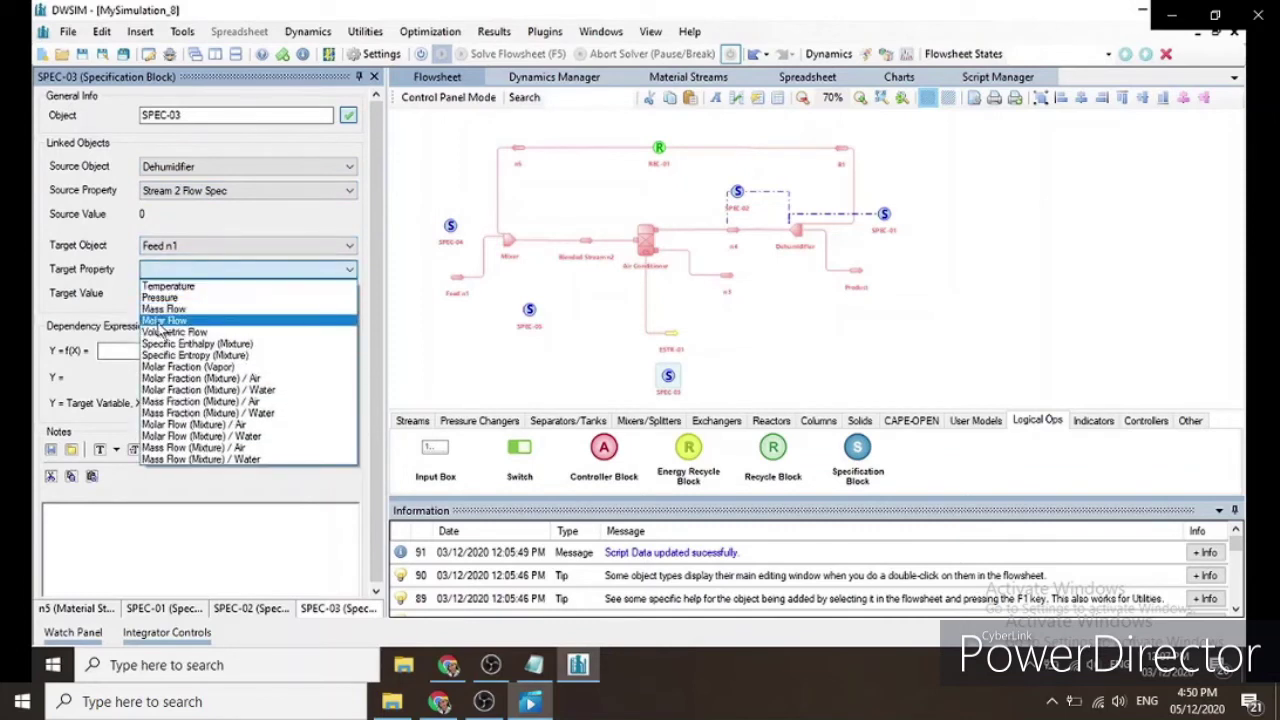
pyautogui.click(163, 320)
# Step: Set SPEC-03's dependency expression to (X*0.983)/0.960
pyautogui.click(132, 351)
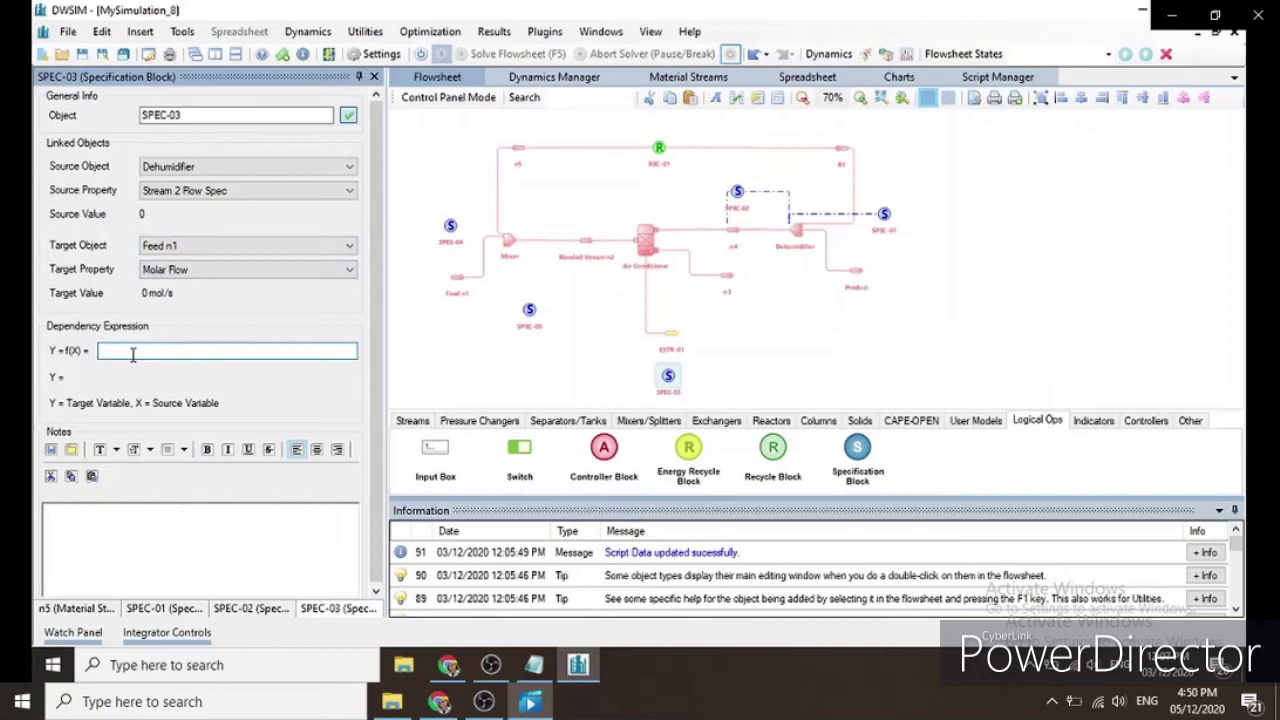
pyautogui.write('(X')
pyautogui.rightClick(134, 358)
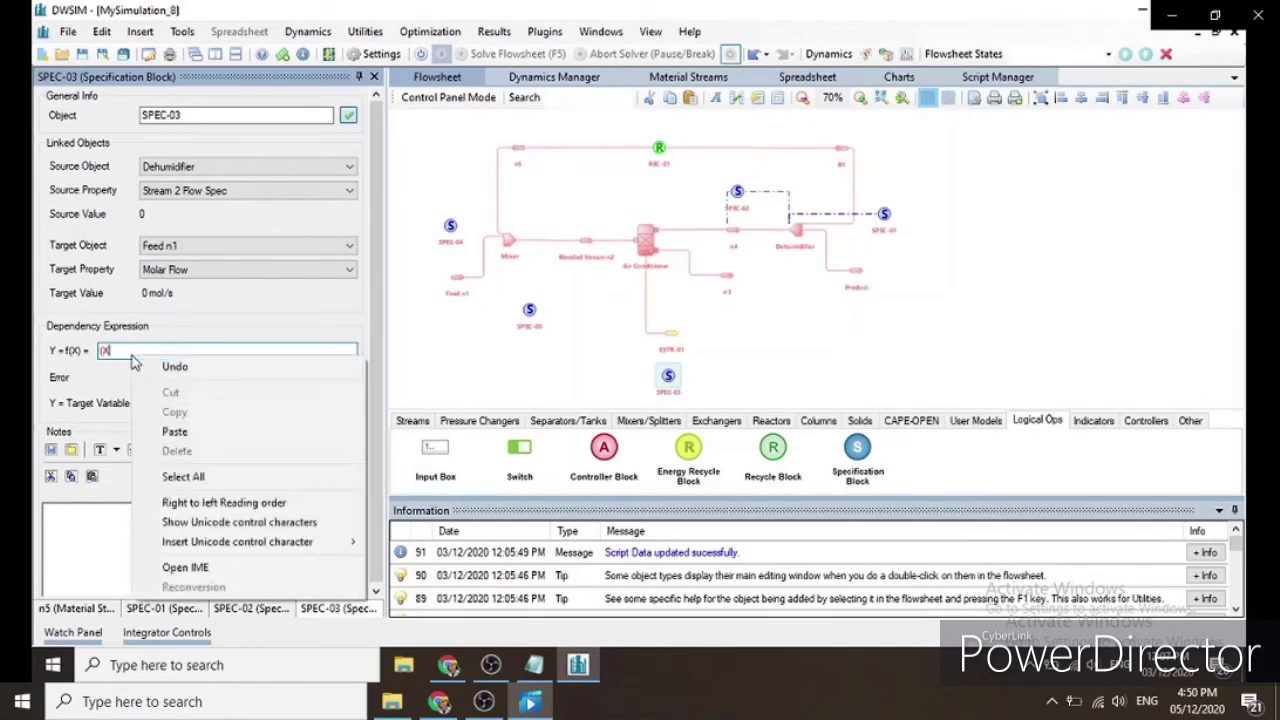
pyautogui.click(119, 350)
pyautogui.write('*0')
pyautogui.rightClick(119, 355)
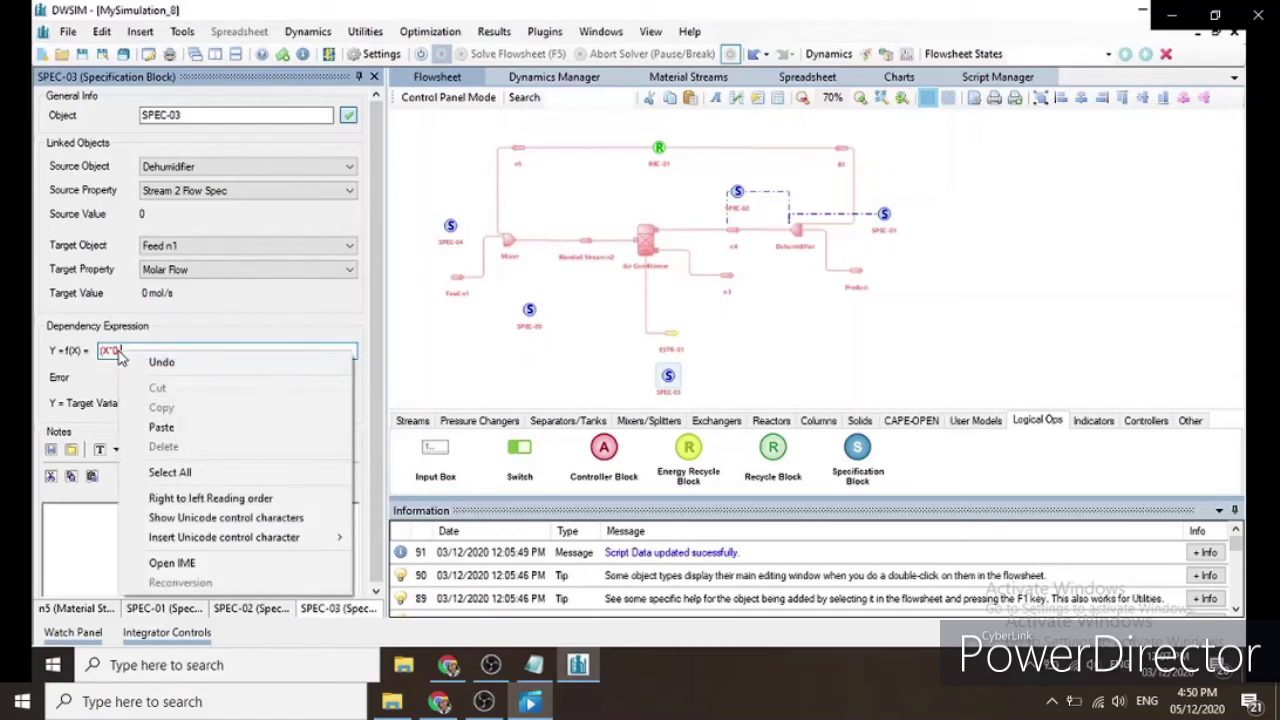
pyautogui.click(113, 343)
pyautogui.write('.983)/0')
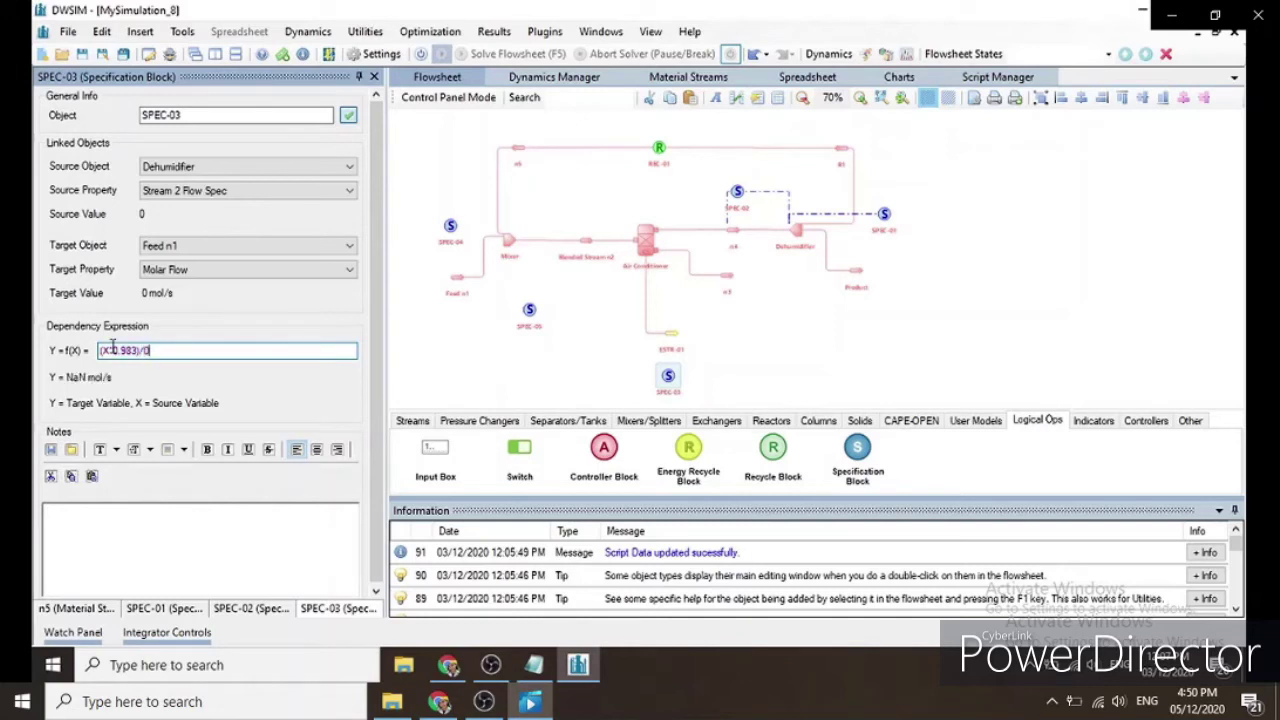
pyautogui.rightClick(113, 350)
pyautogui.click(103, 344)
pyautogui.write('960')
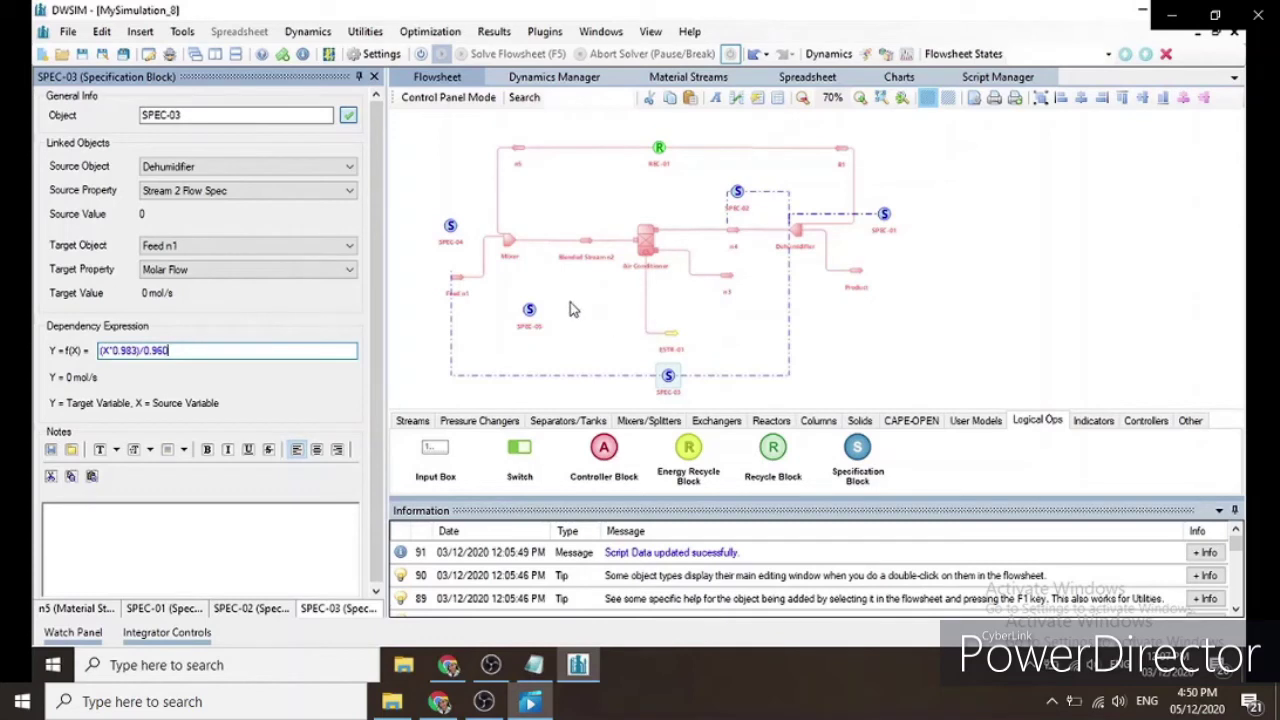
# Step: Link SPEC-04 from Feed n1's Molar Flow as source to n5's Molar Flow as target
pyautogui.click(450, 228)
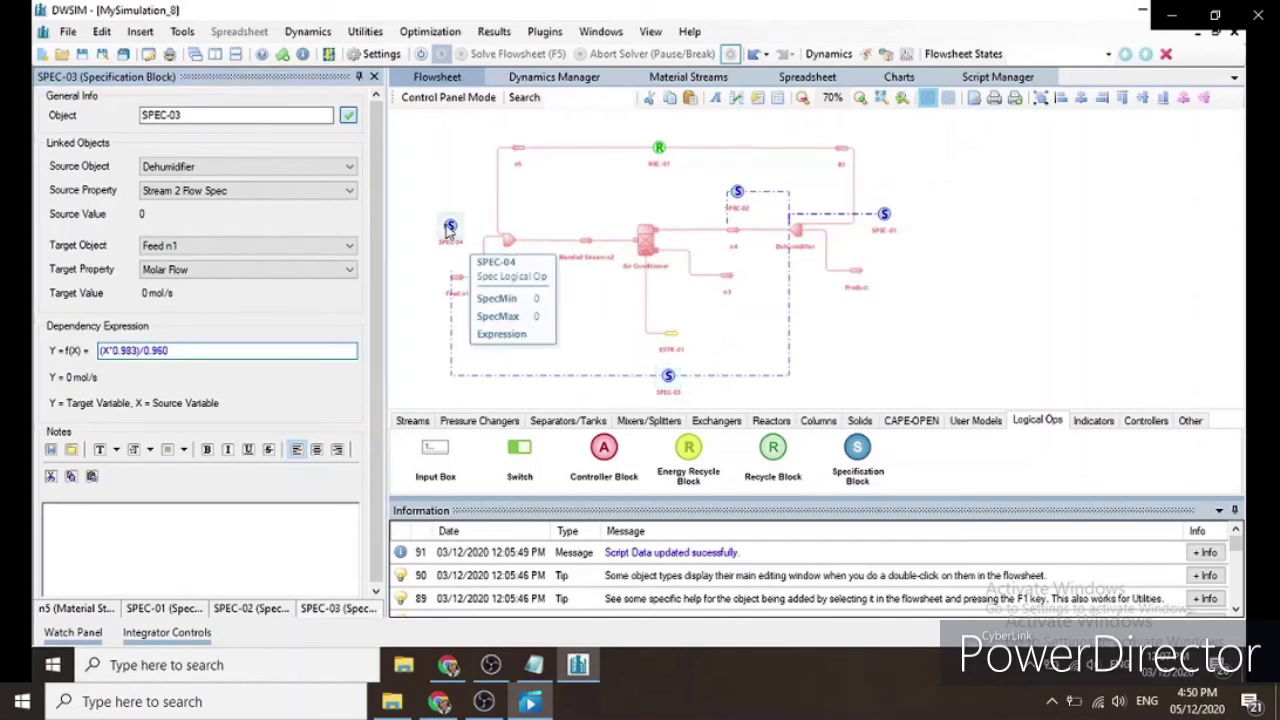
pyautogui.click(669, 385)
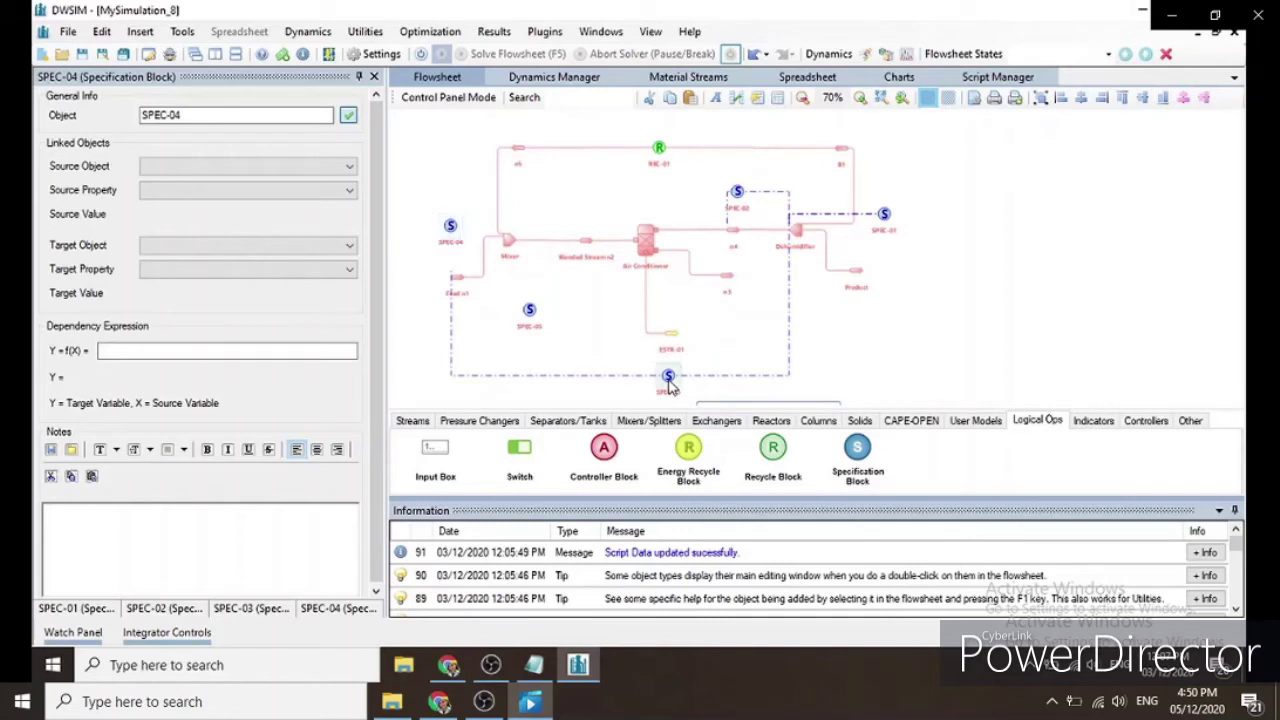
pyautogui.click(450, 228)
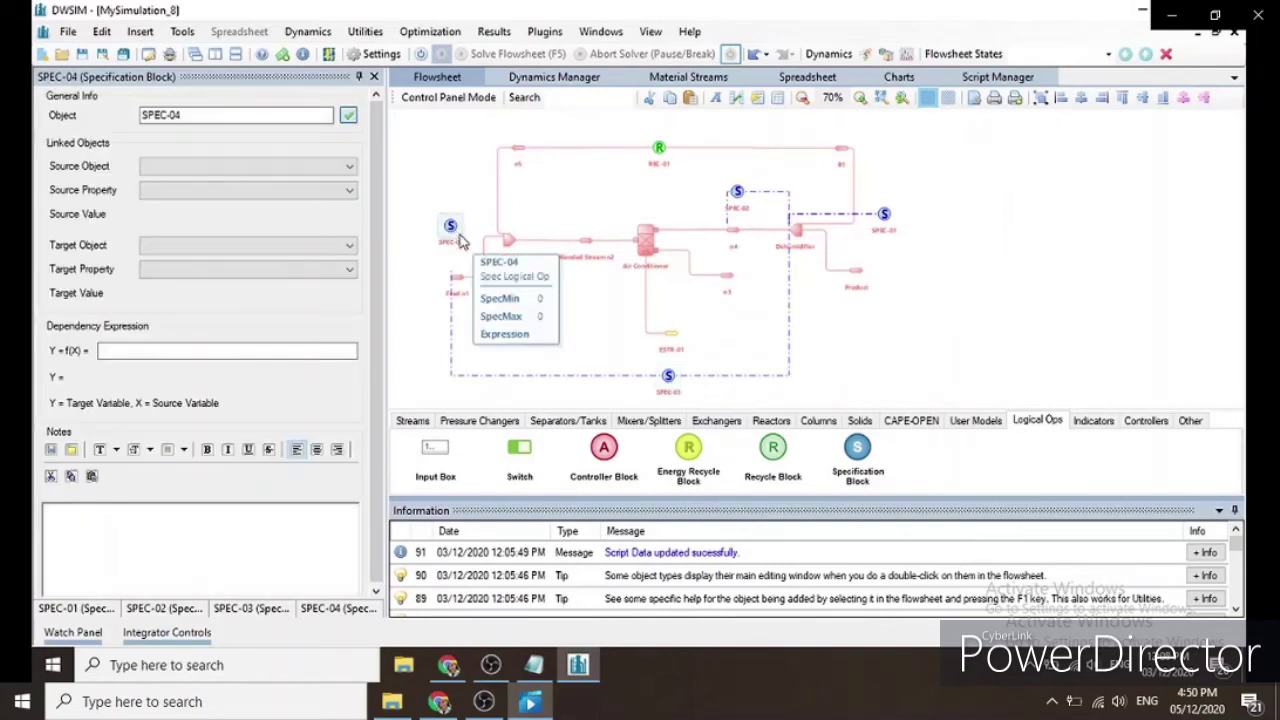
pyautogui.click(218, 165)
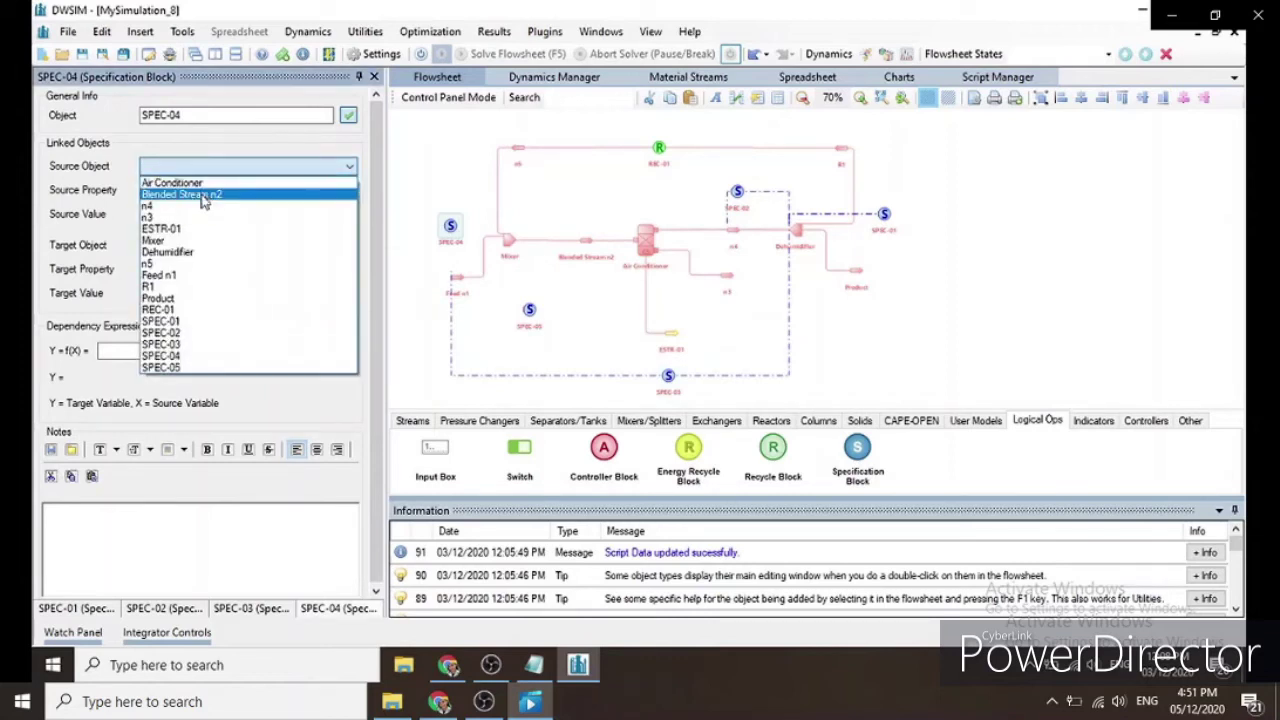
pyautogui.click(180, 277)
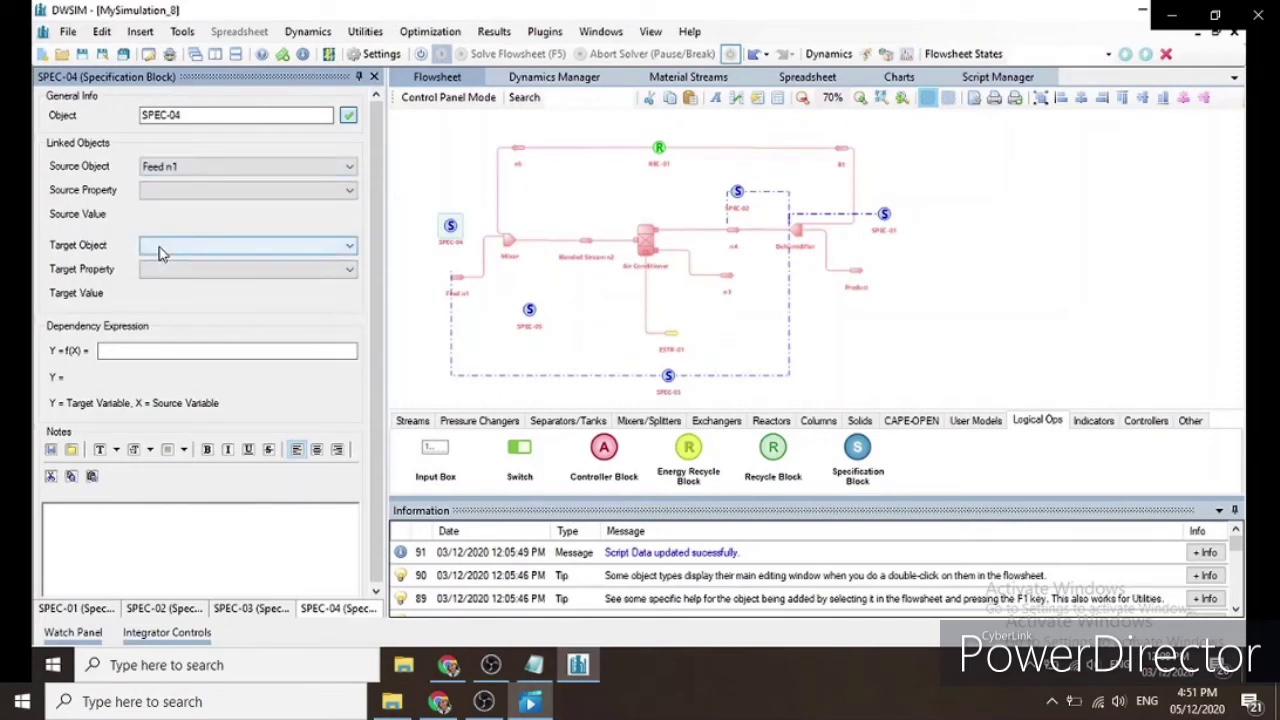
pyautogui.click(160, 250)
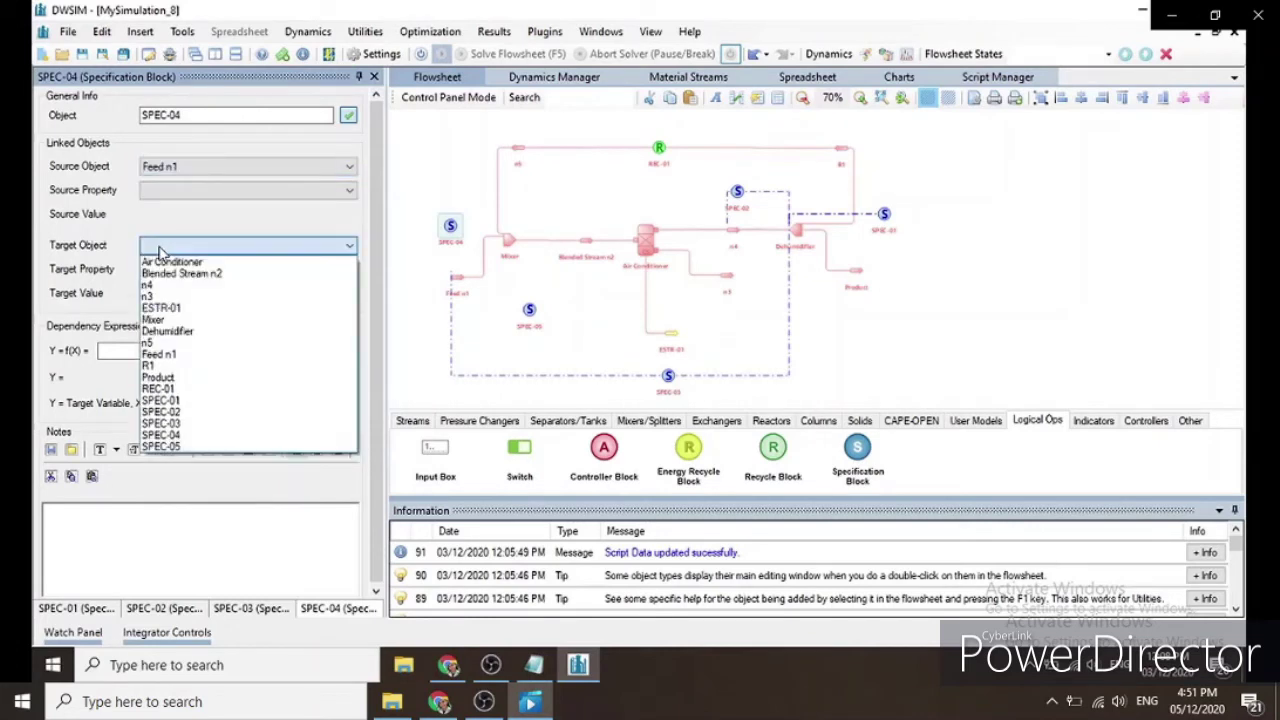
pyautogui.click(147, 343)
pyautogui.click(186, 197)
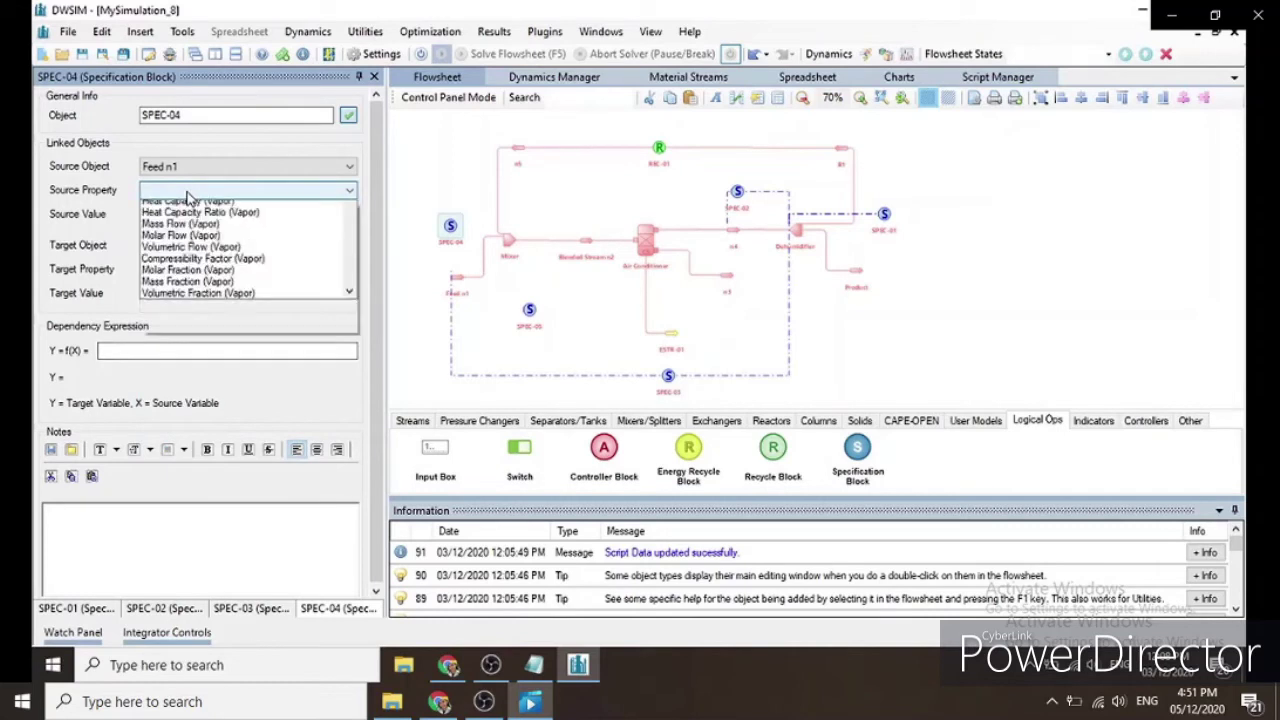
pyautogui.click(175, 250)
pyautogui.click(175, 269)
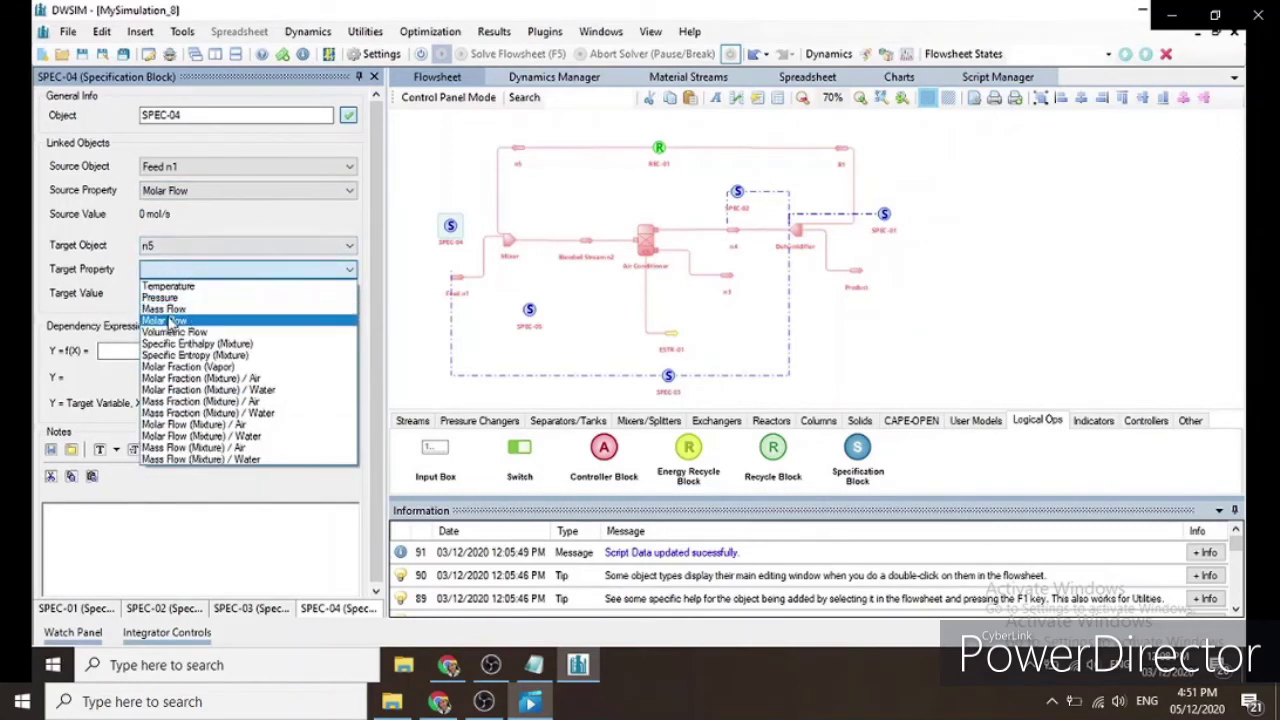
pyautogui.click(168, 319)
# Step: Set SPEC-04's dependency expression to (X*(0.04-0.023))/(0.023-0.017)
pyautogui.click(146, 352)
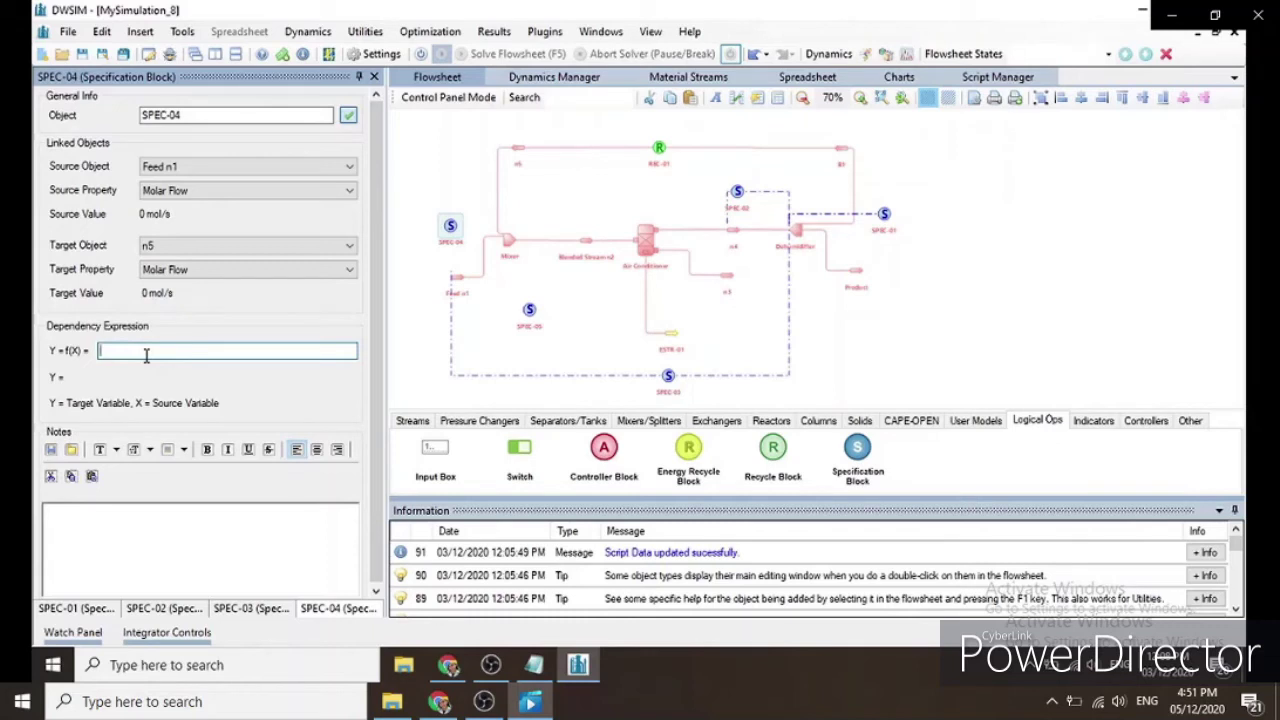
pyautogui.write('(X*(0.04-0.023))/')
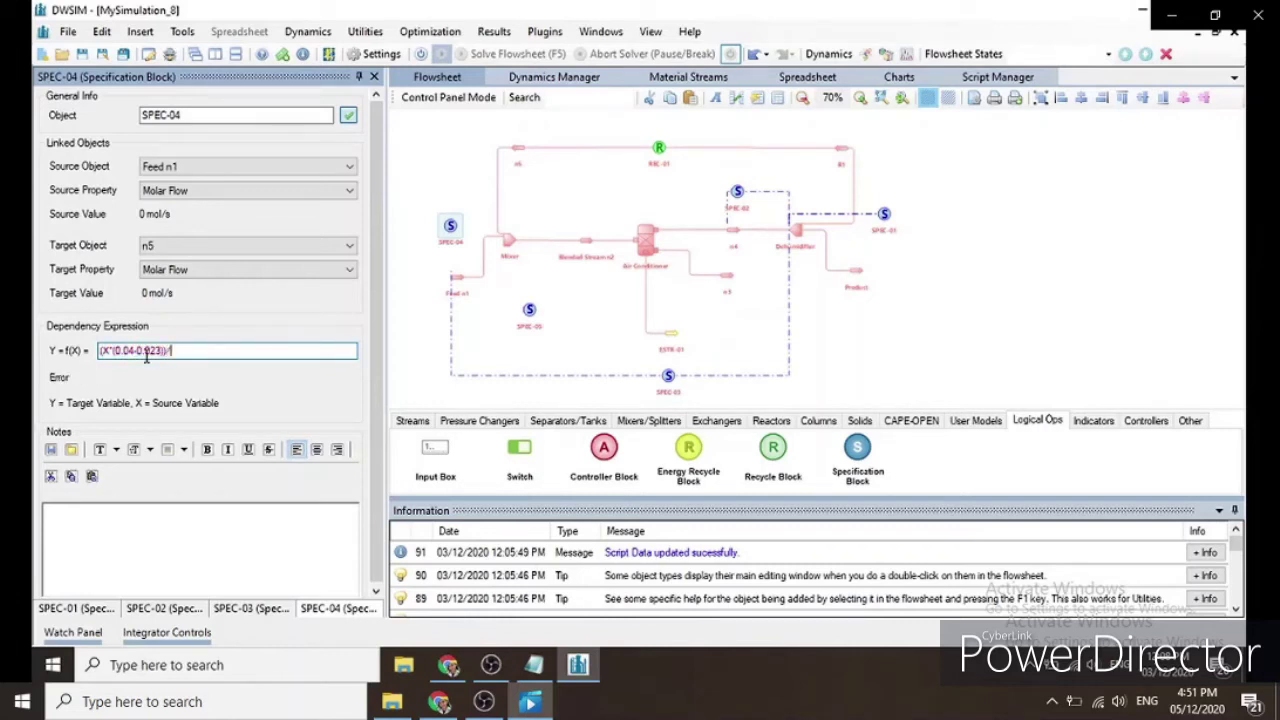
pyautogui.write('(0.023-0.017)')
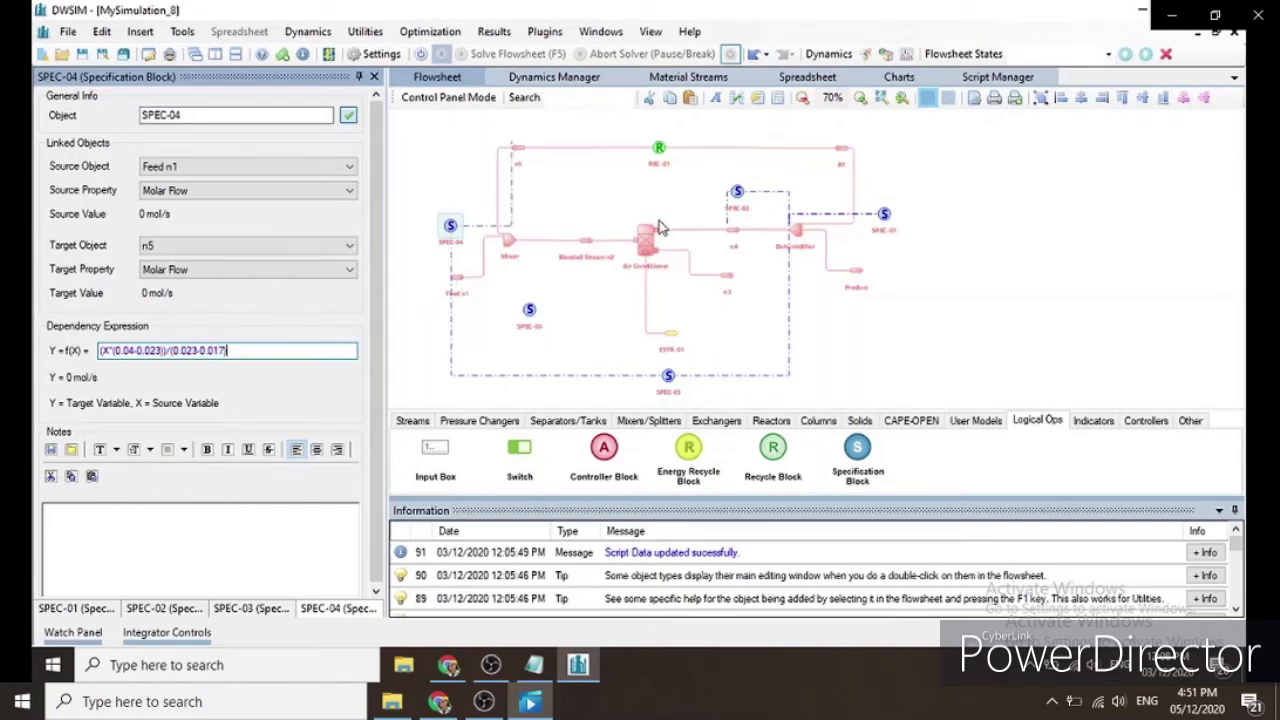
# Step: Set Feed n1 as the source object and Air Conditioner as the target object of SPEC-05
pyautogui.click(529, 311)
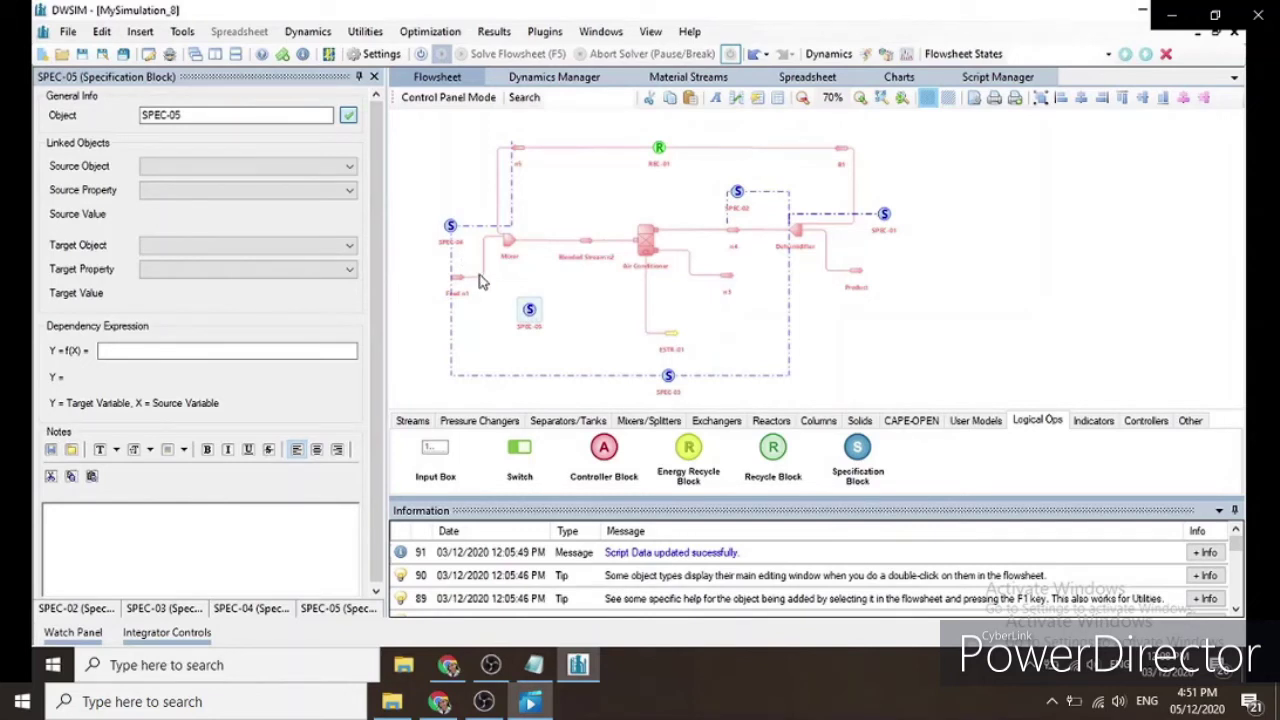
pyautogui.click(270, 170)
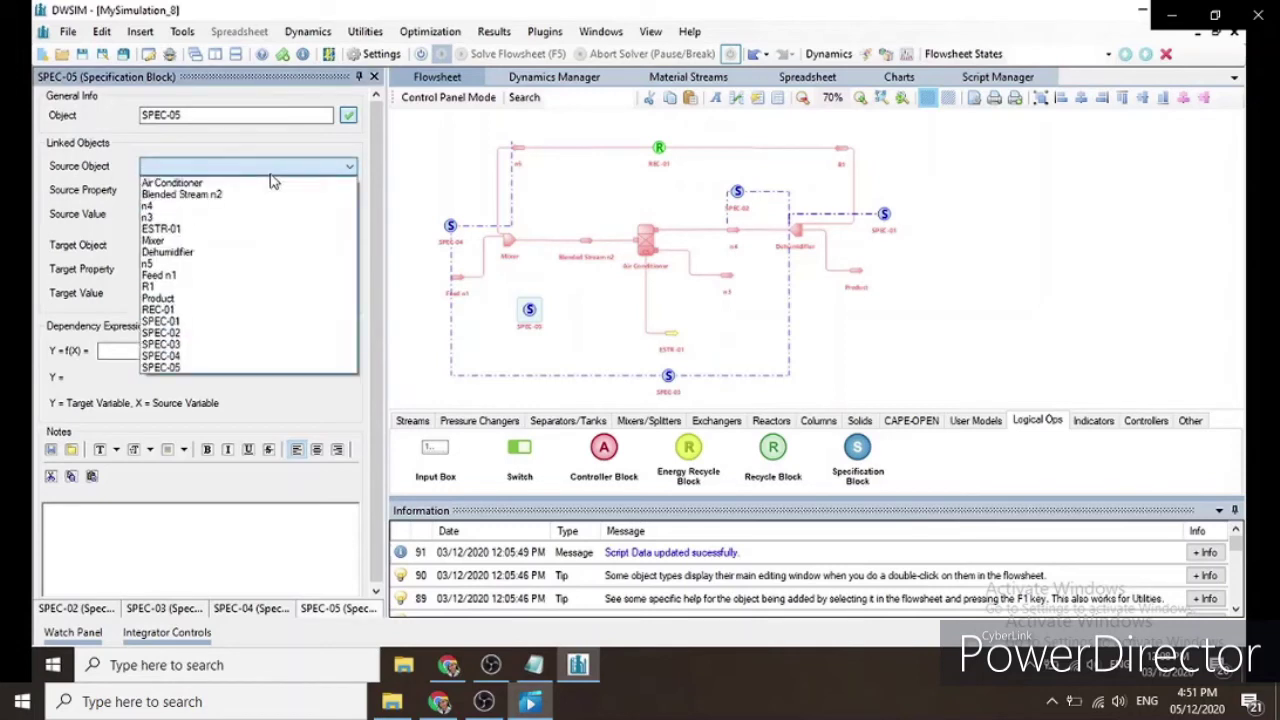
pyautogui.click(168, 287)
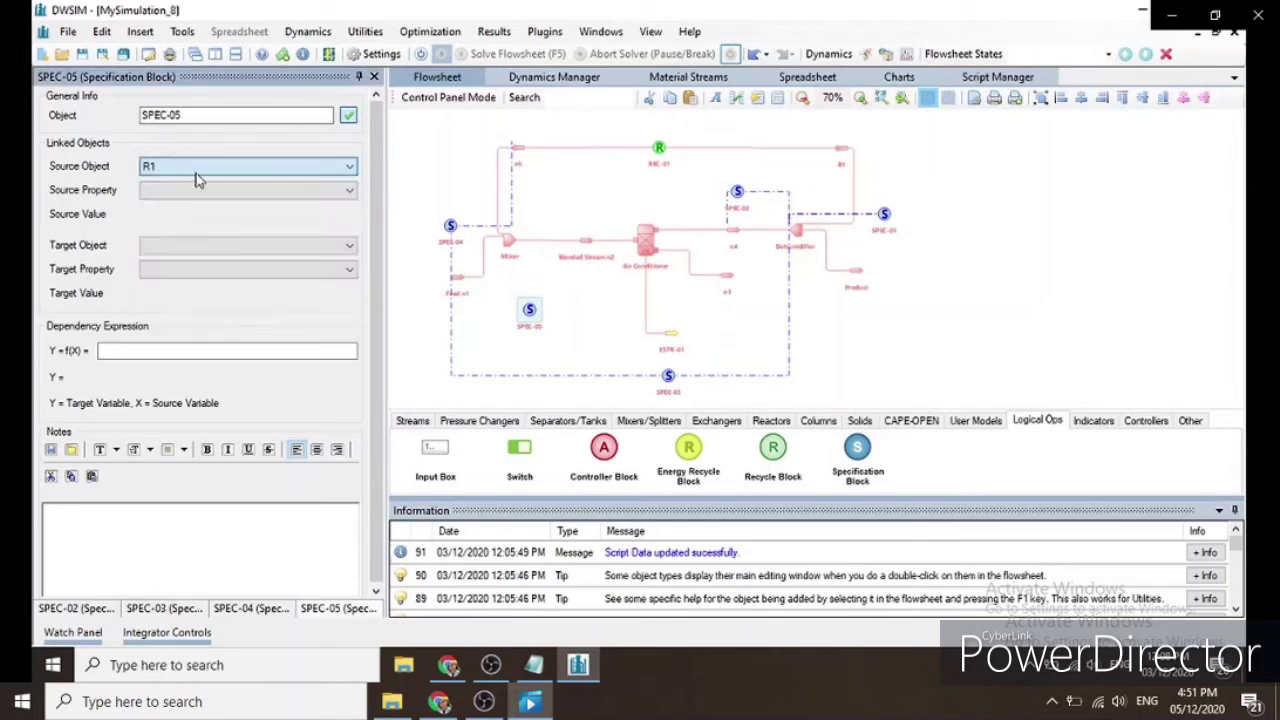
pyautogui.click(198, 170)
pyautogui.click(171, 277)
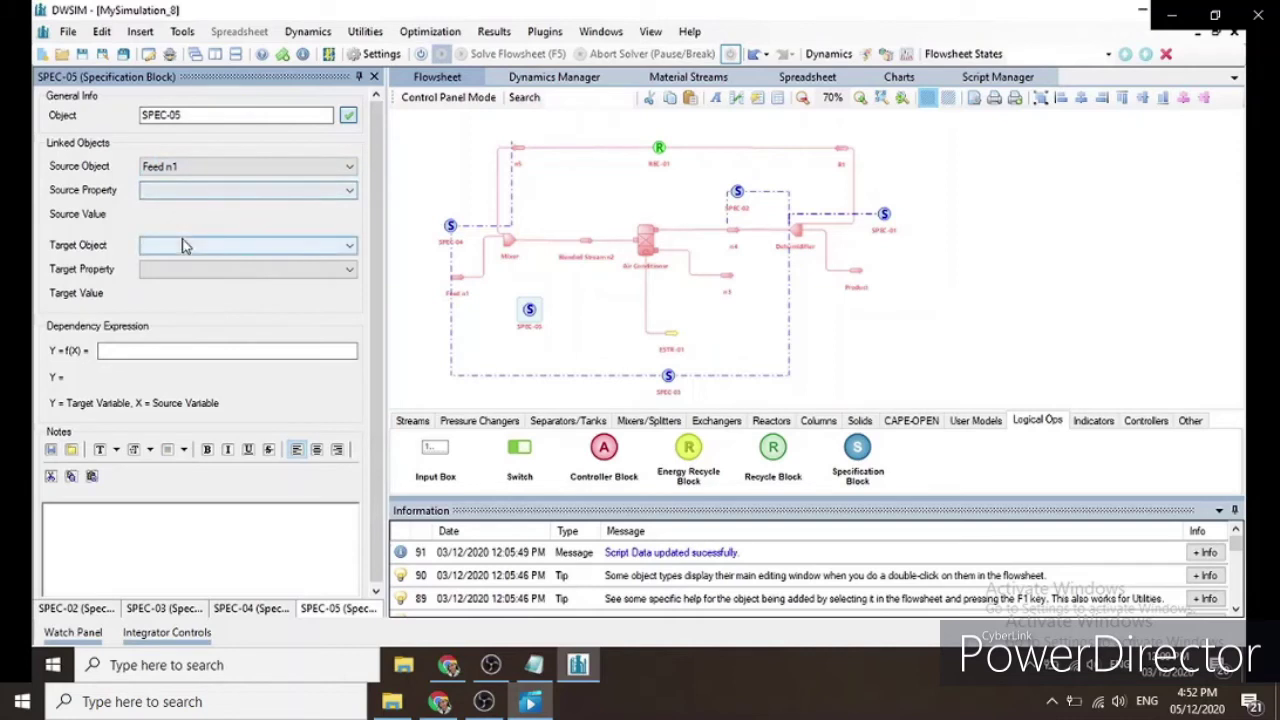
pyautogui.click(183, 250)
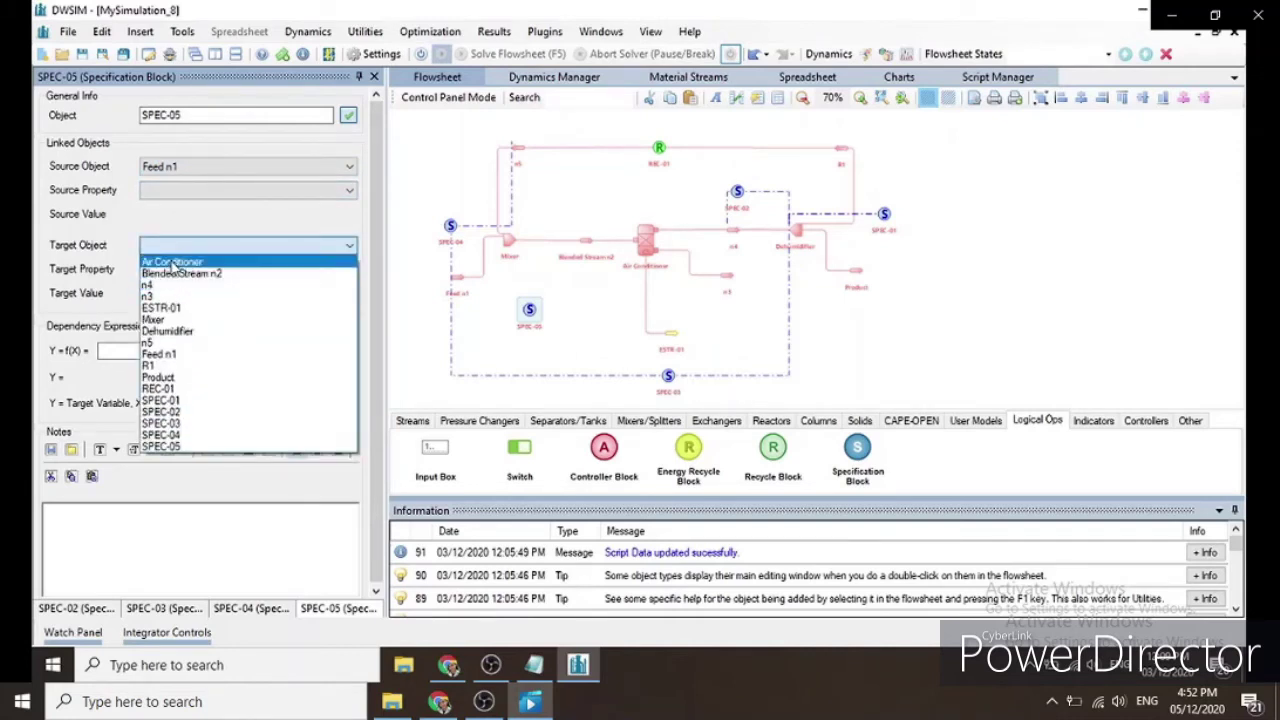
pyautogui.click(170, 260)
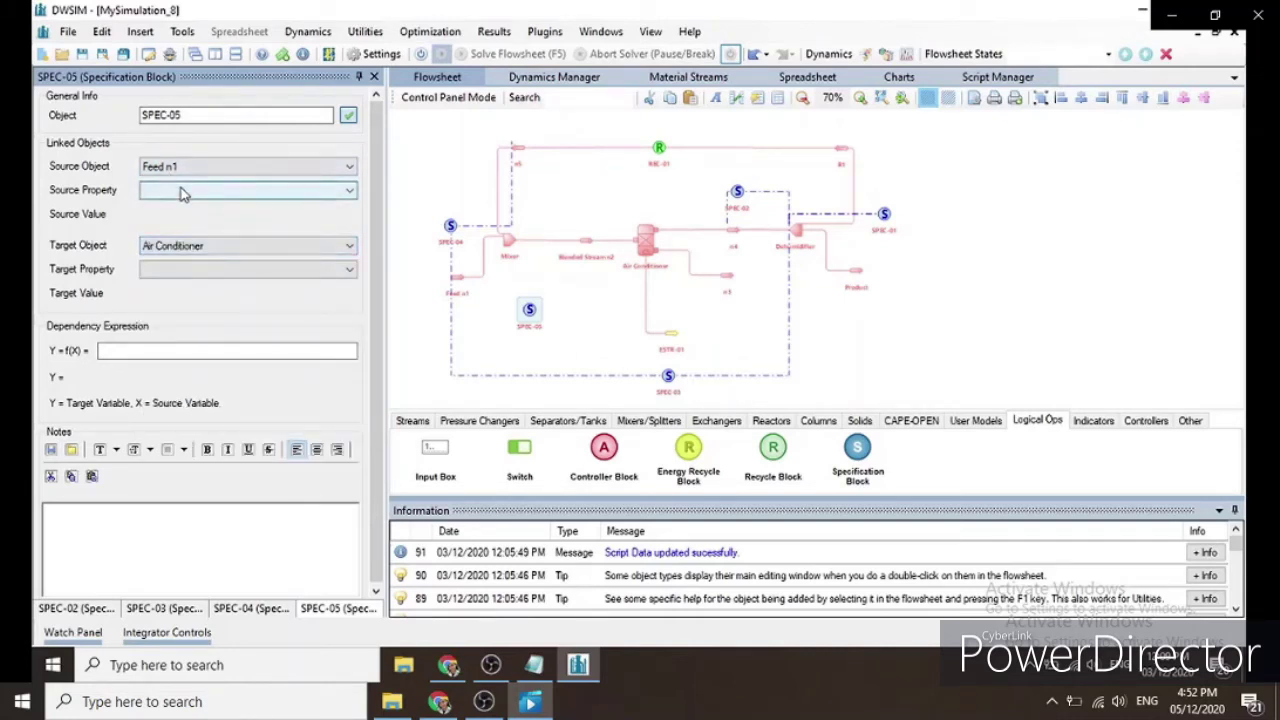
# Step: Set SPEC-05's source property to Molar Flow (Mixture) / Water and its target property to SepSpecValue_Water
pyautogui.click(183, 191)
pyautogui.moveTo(349, 232); pyautogui.dragTo(349, 374)
pyautogui.moveTo(349, 366); pyautogui.dragTo(349, 394)
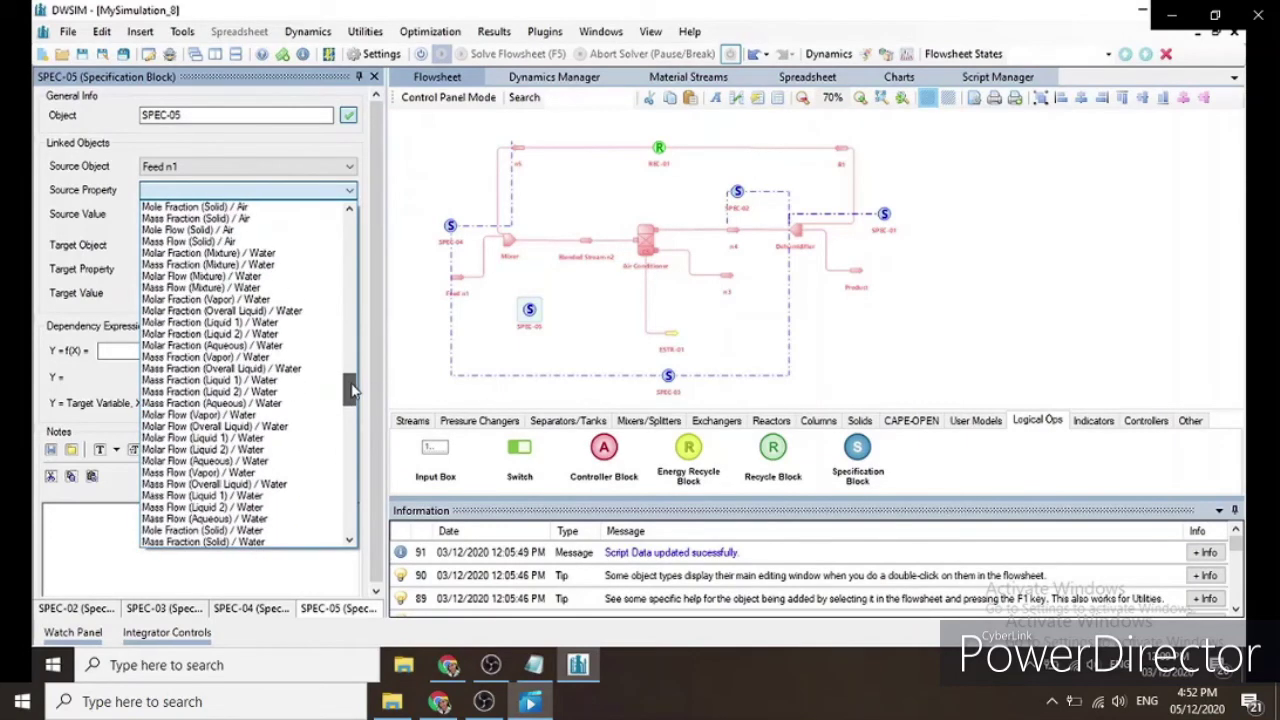
pyautogui.click(208, 277)
pyautogui.click(208, 267)
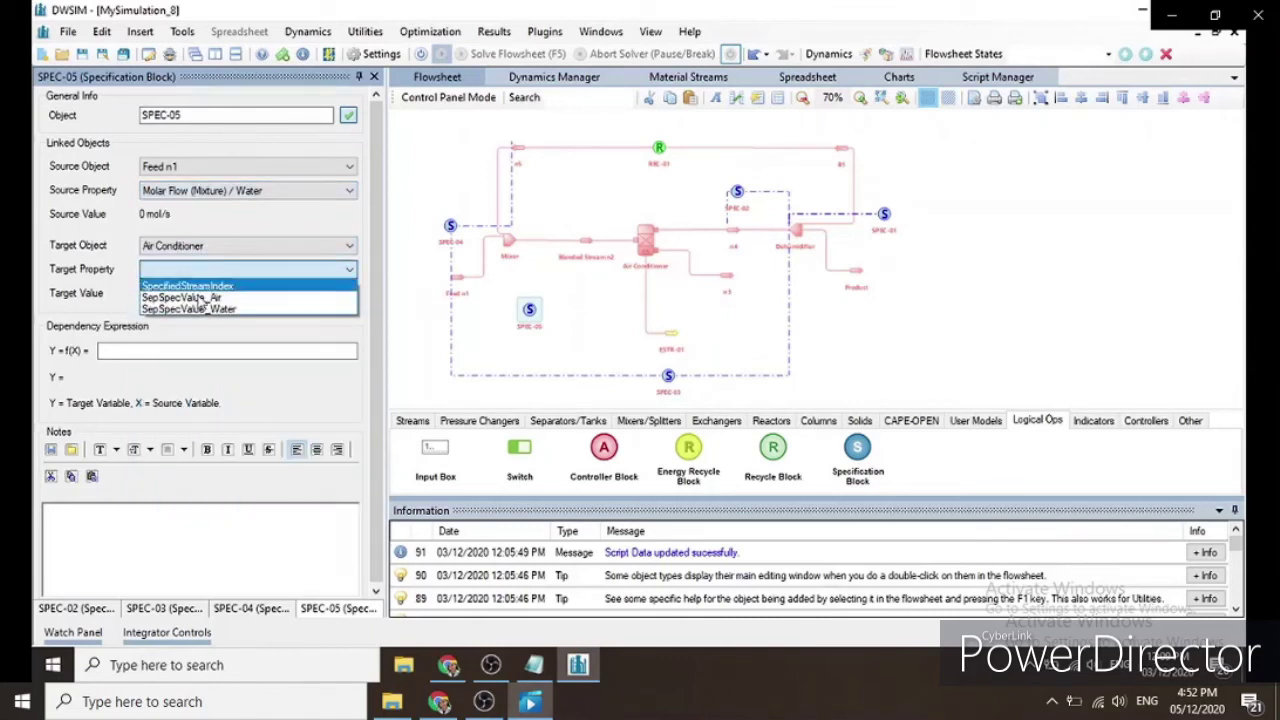
pyautogui.click(192, 313)
# Step: Set SPEC-05's dependency expression to X-(100*0.017)
pyautogui.click(150, 352)
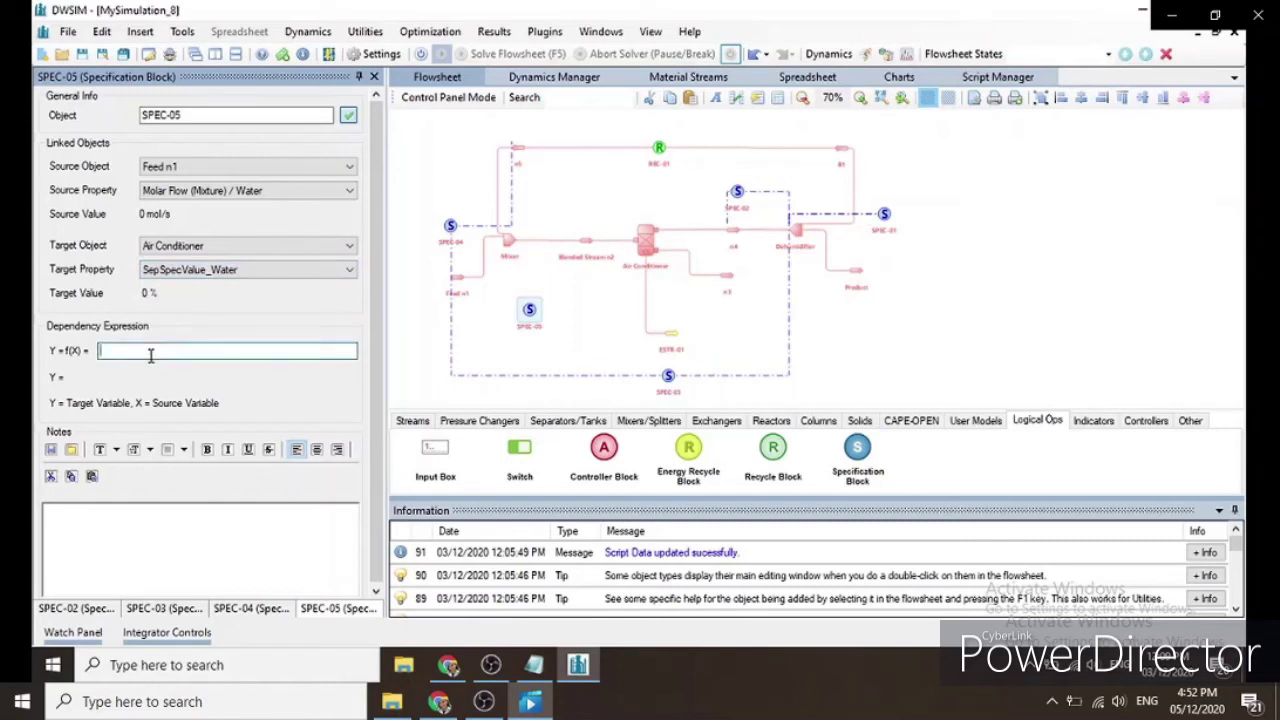
pyautogui.write('X*(100*0.')
pyautogui.rightClick(150, 360)
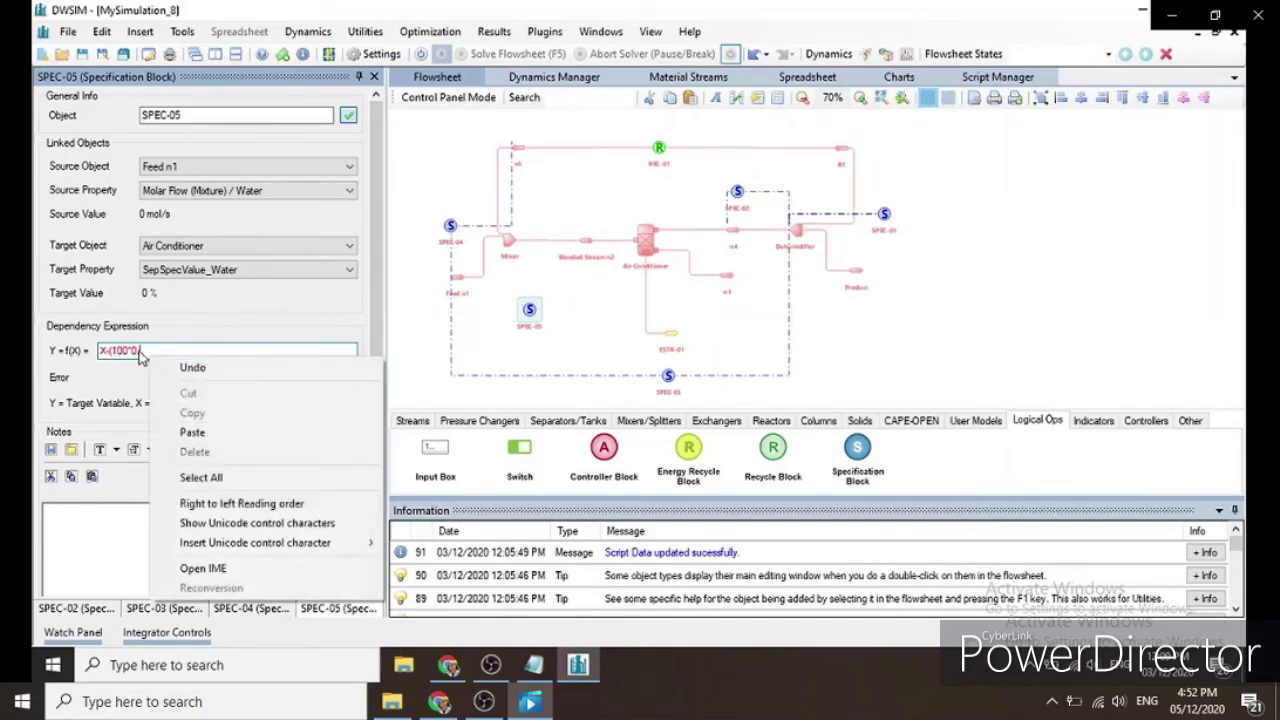
pyautogui.click(141, 350)
pyautogui.write('017)')
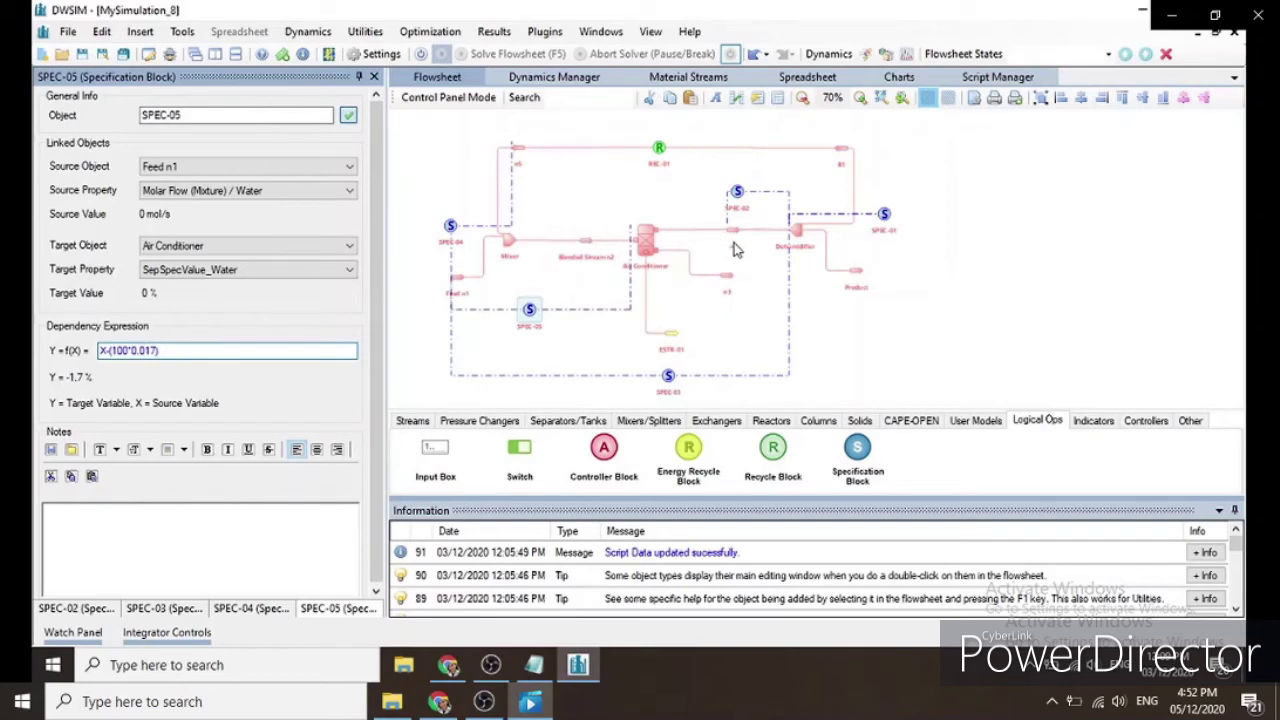
# Step: Set the Air Conditioner's Water separation factor for Outlet Stream 2 to a Molar Flow spec in mol/s
pyautogui.click(648, 248)
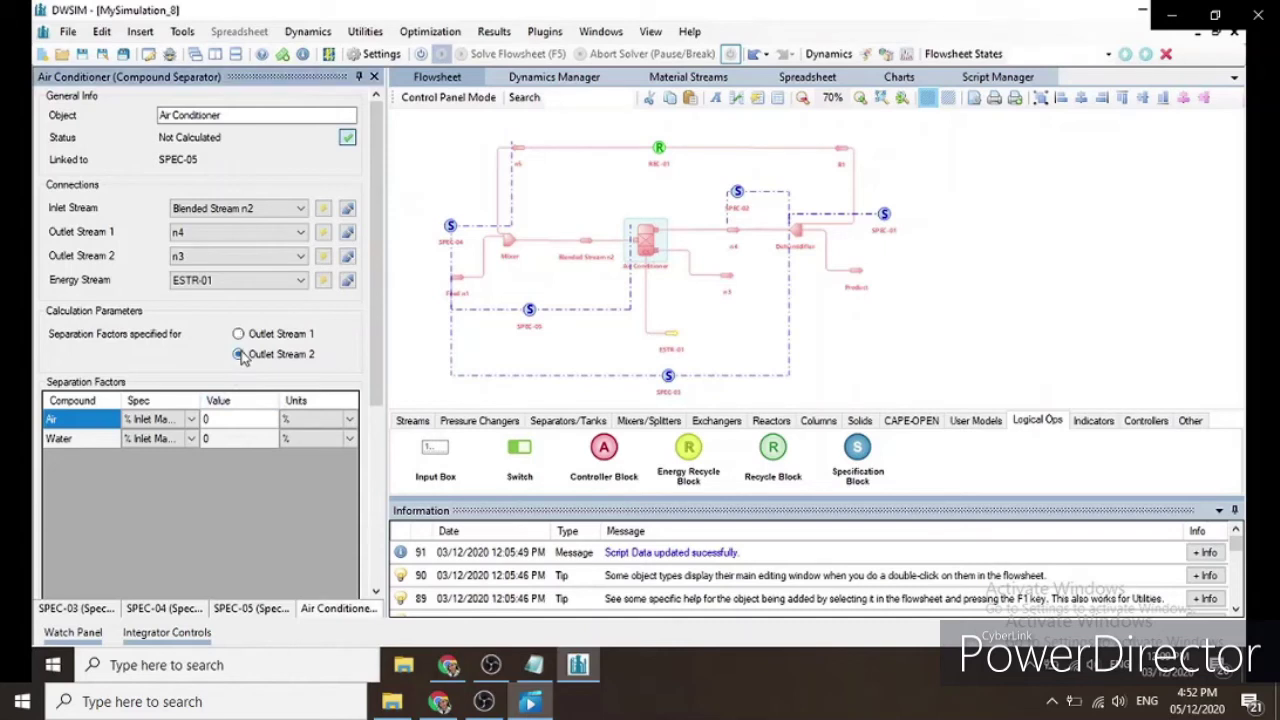
pyautogui.click(183, 444)
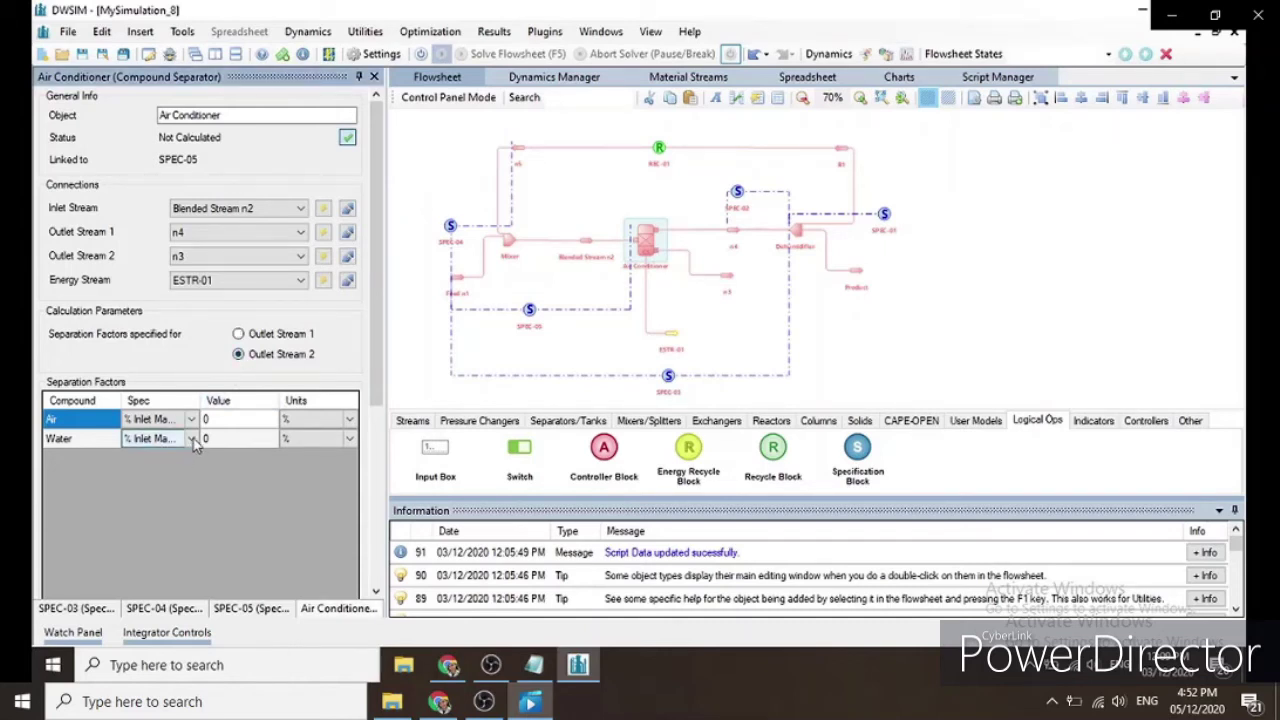
pyautogui.click(193, 436)
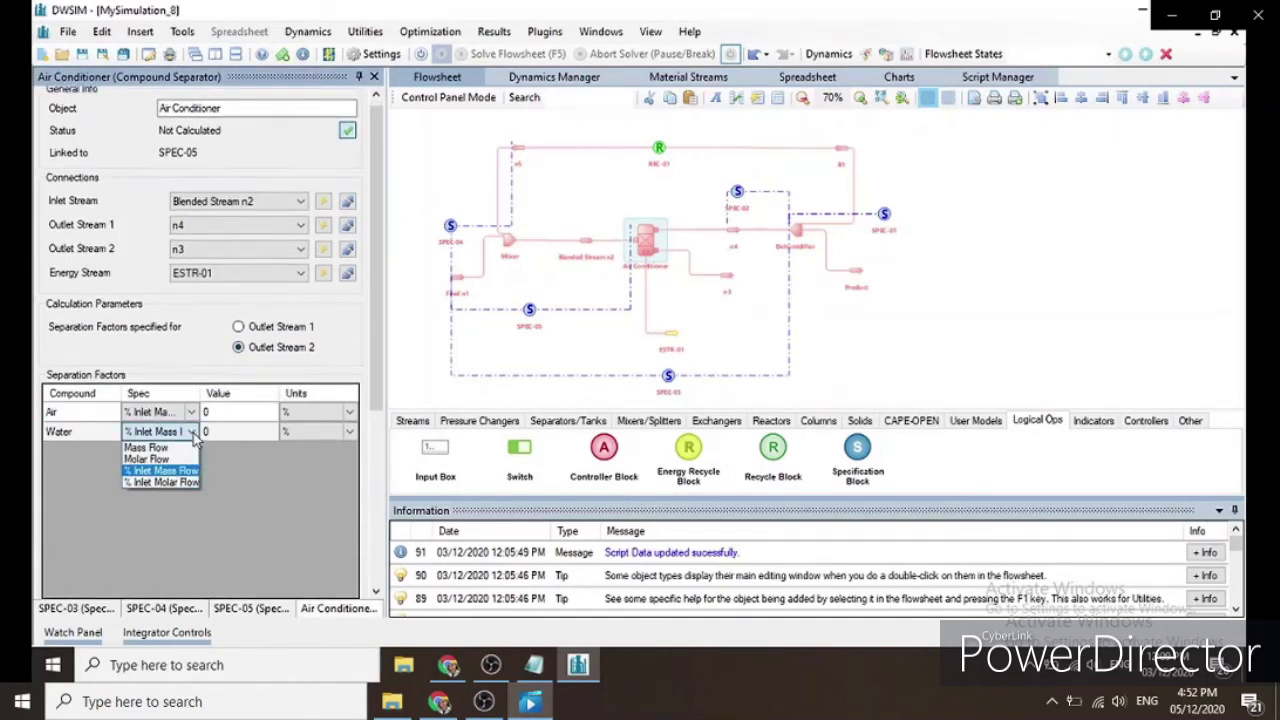
pyautogui.click(150, 459)
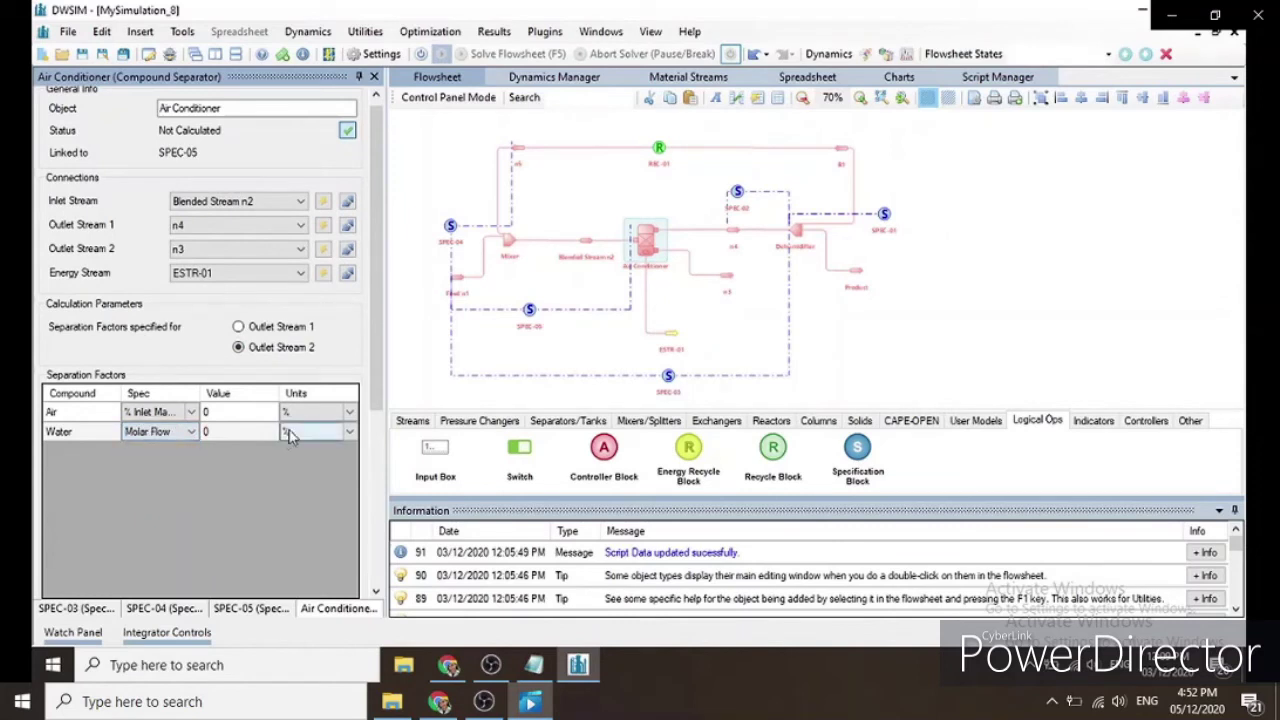
pyautogui.click(350, 436)
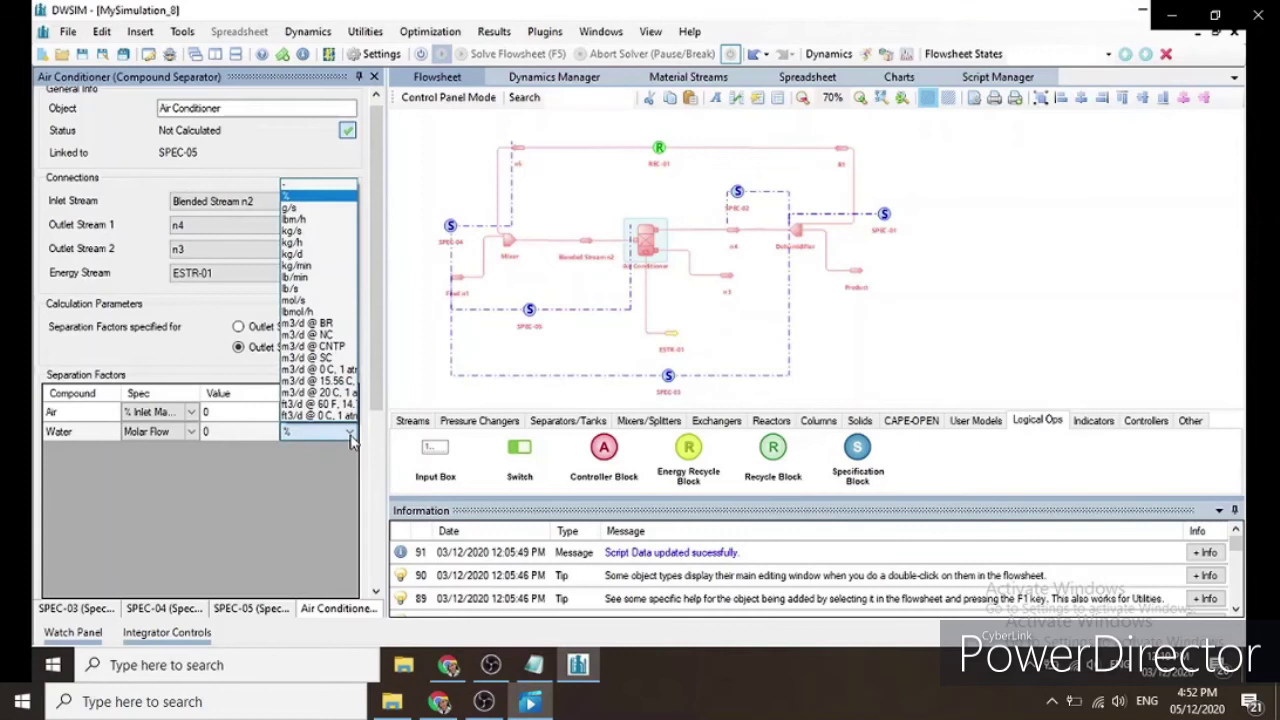
pyautogui.click(314, 303)
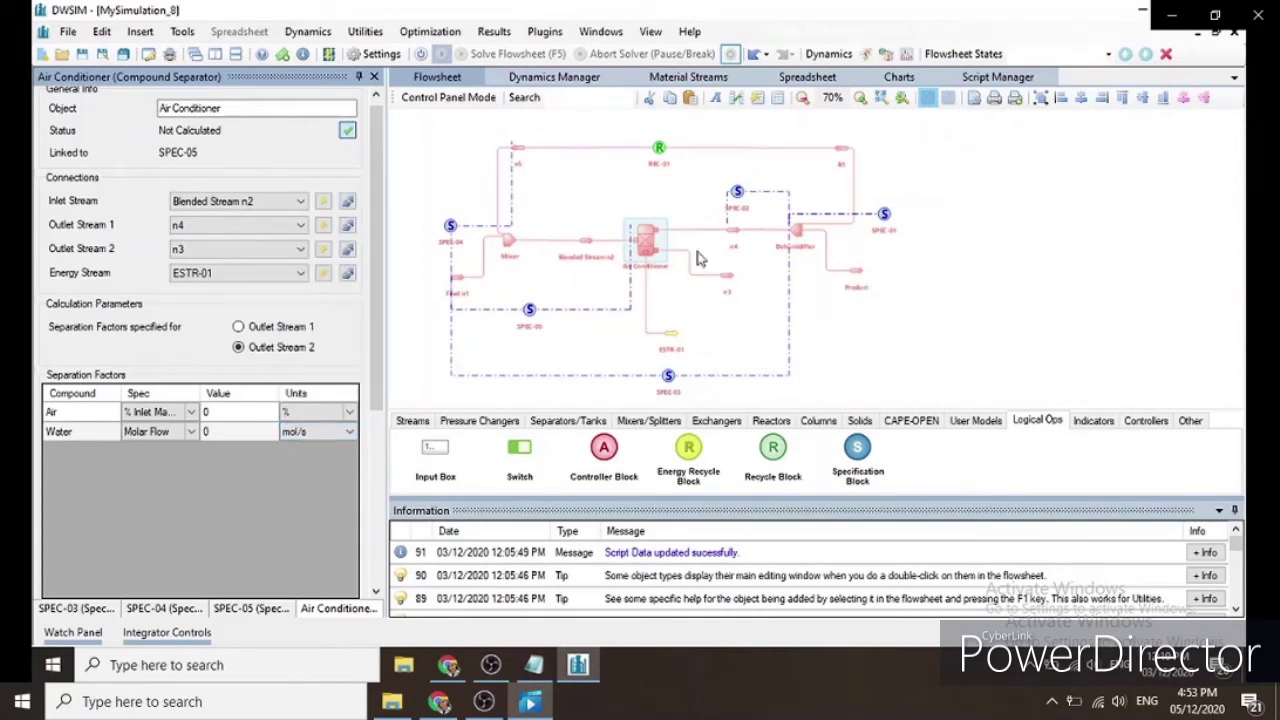
# Step: Set the Dehumidifier's calculation type to Stream Mole Flow Specs
pyautogui.click(795, 237)
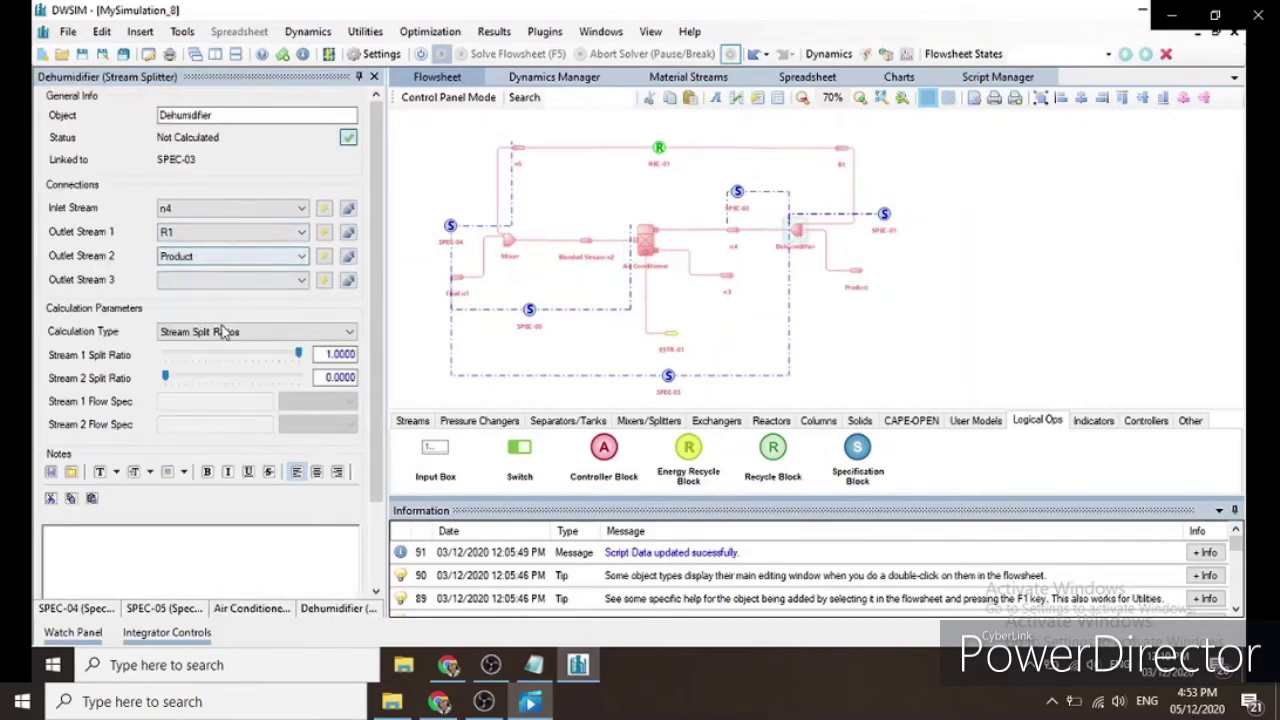
pyautogui.click(270, 334)
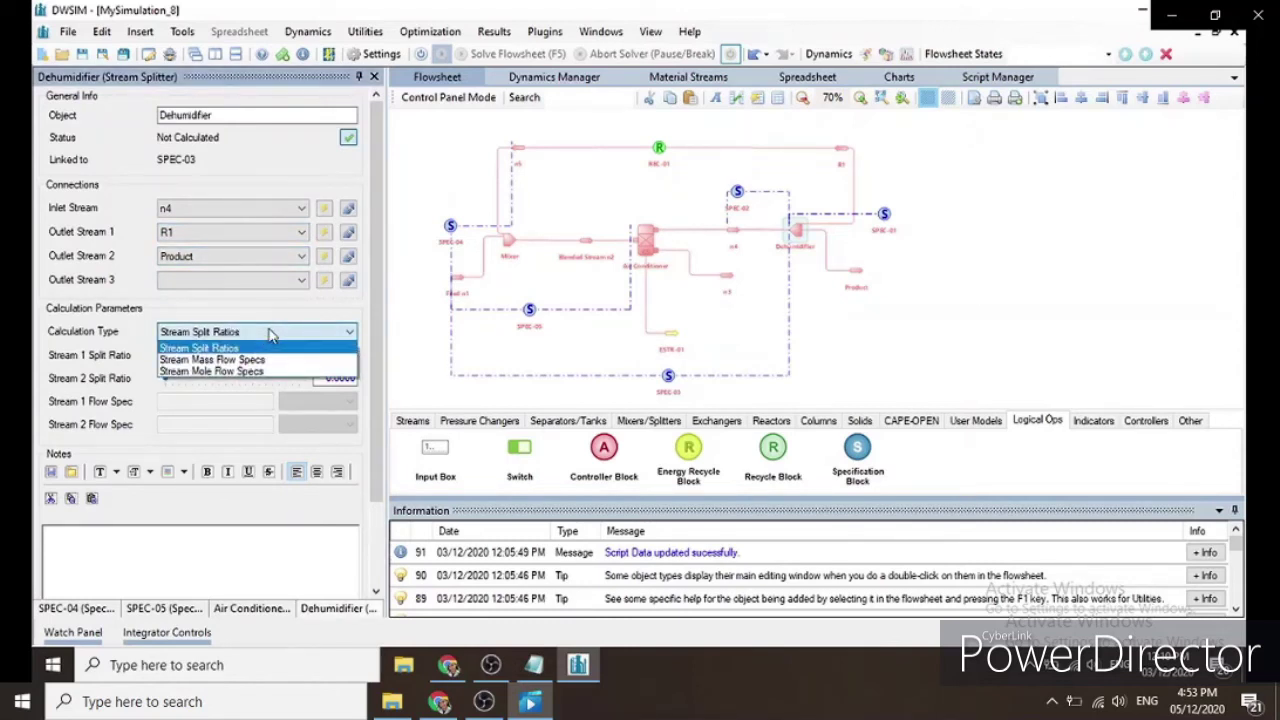
pyautogui.click(238, 359)
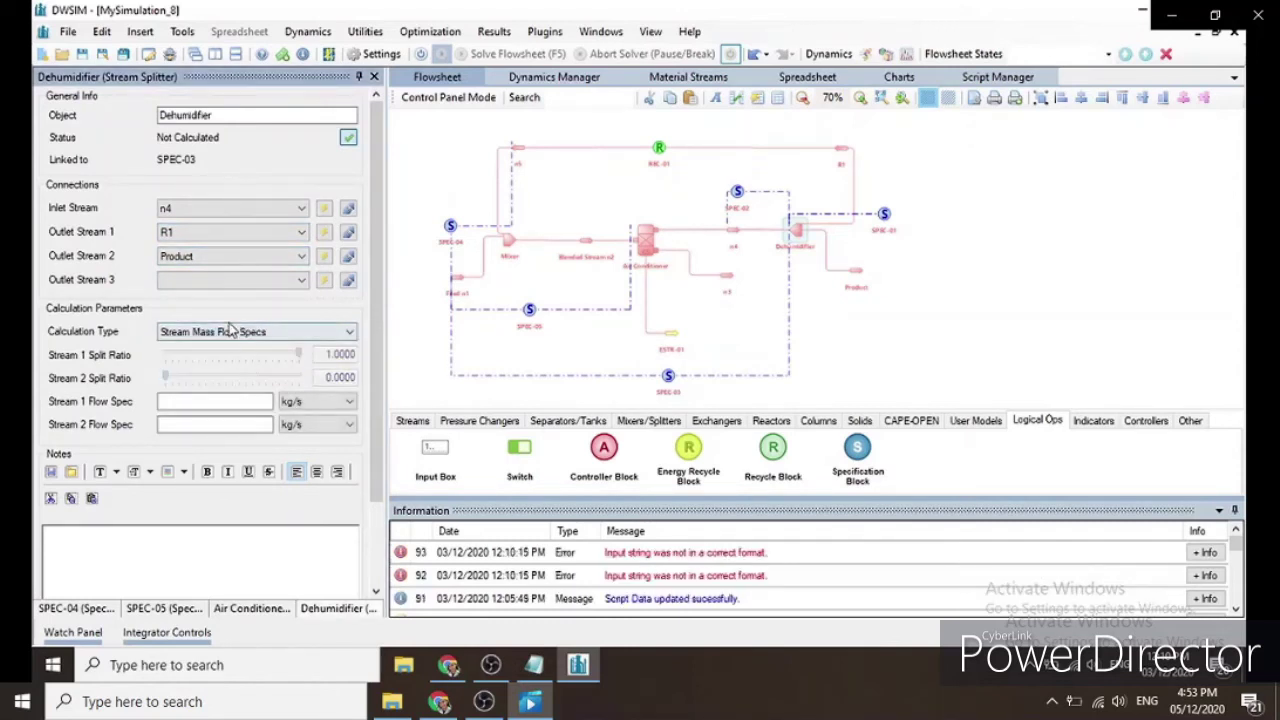
pyautogui.click(230, 335)
pyautogui.click(240, 372)
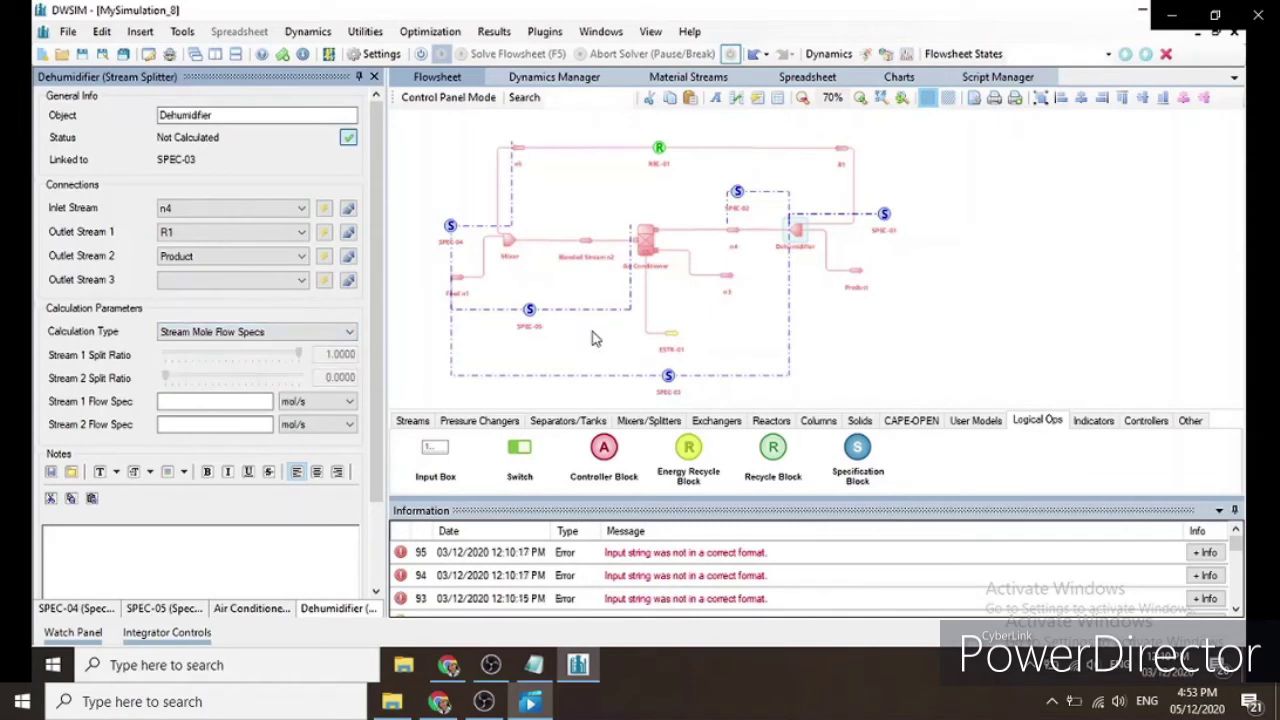
# Step: Review the links and expressions of the specification blocks and the Air Conditioner and Dehumidifier settings
pyautogui.click(530, 310)
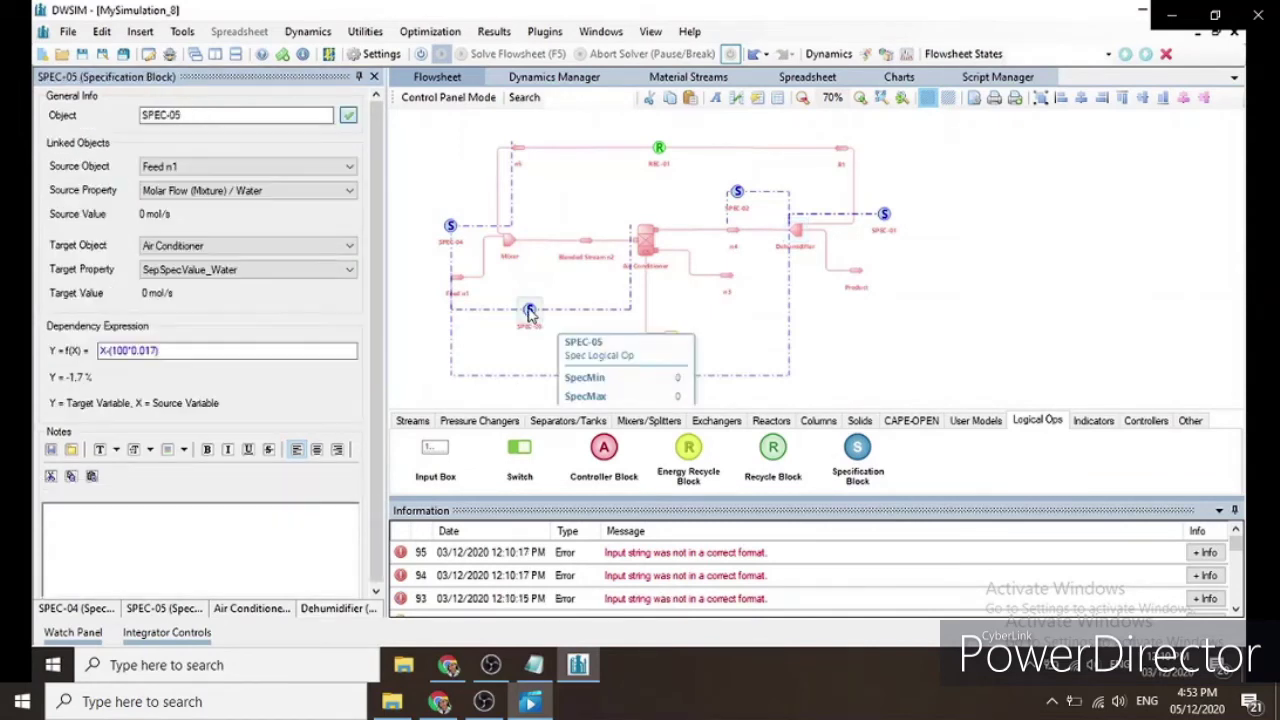
pyautogui.click(885, 216)
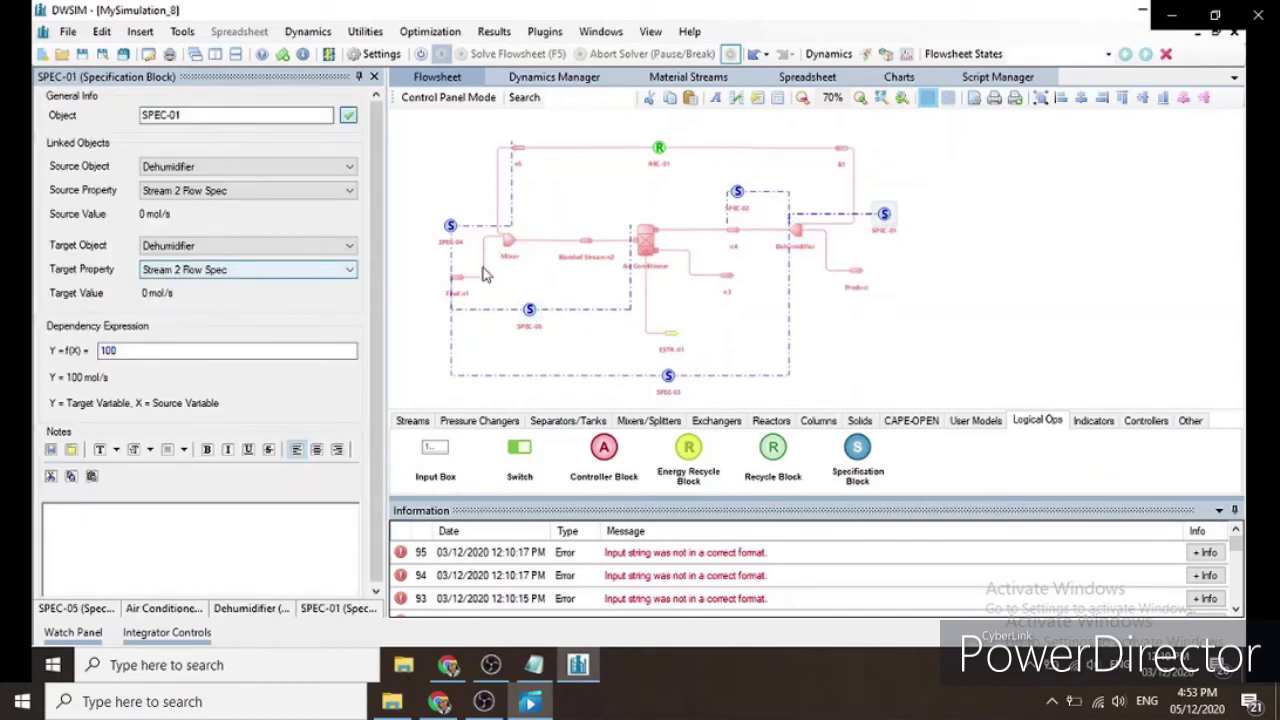
pyautogui.click(737, 192)
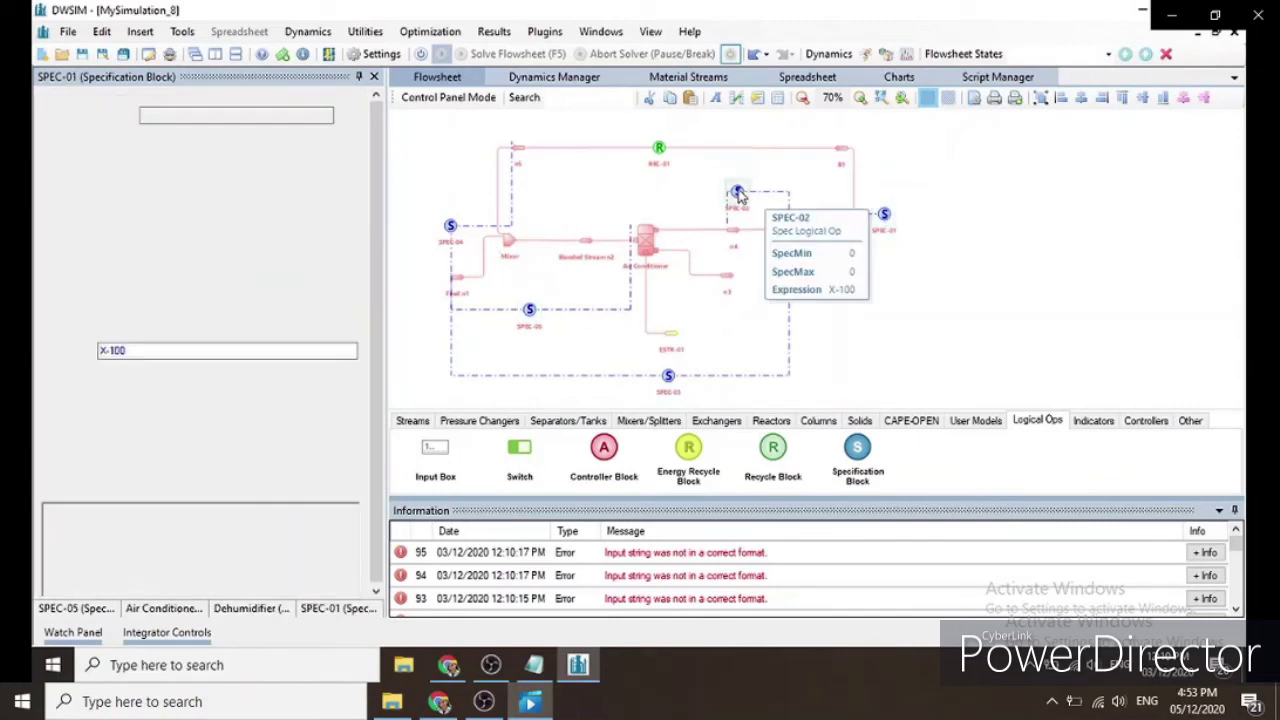
pyautogui.click(668, 377)
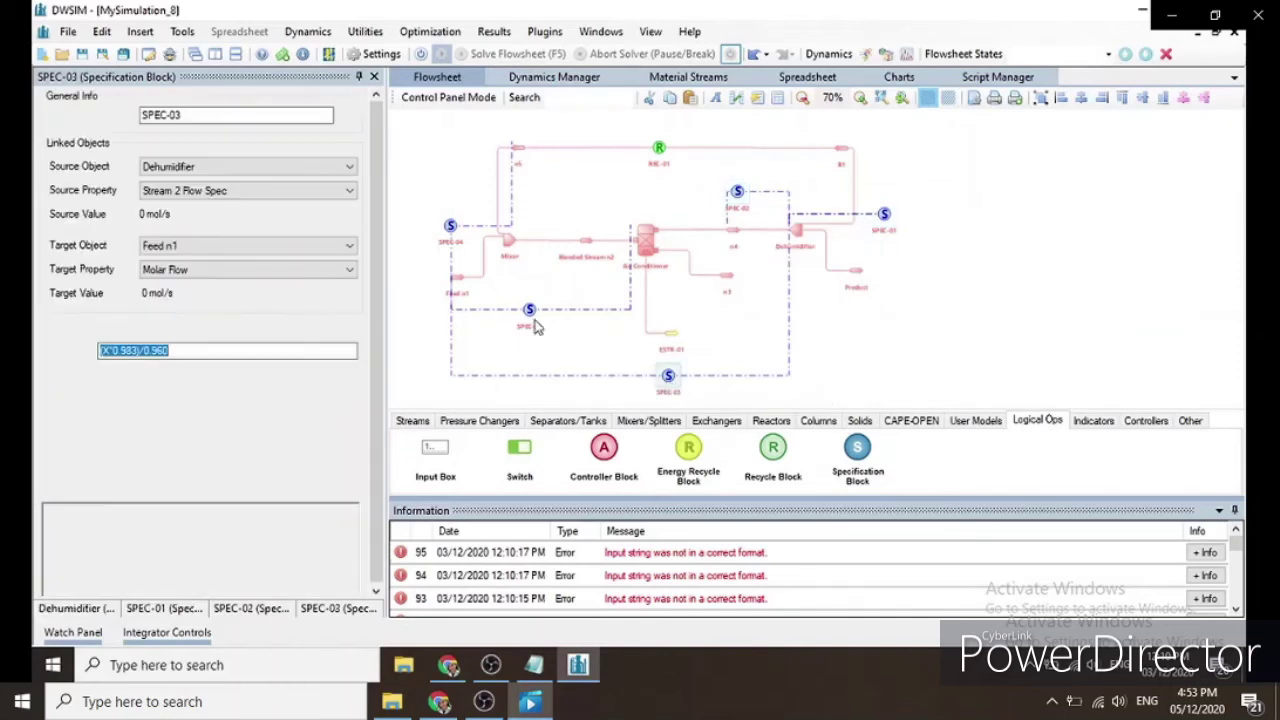
pyautogui.click(529, 309)
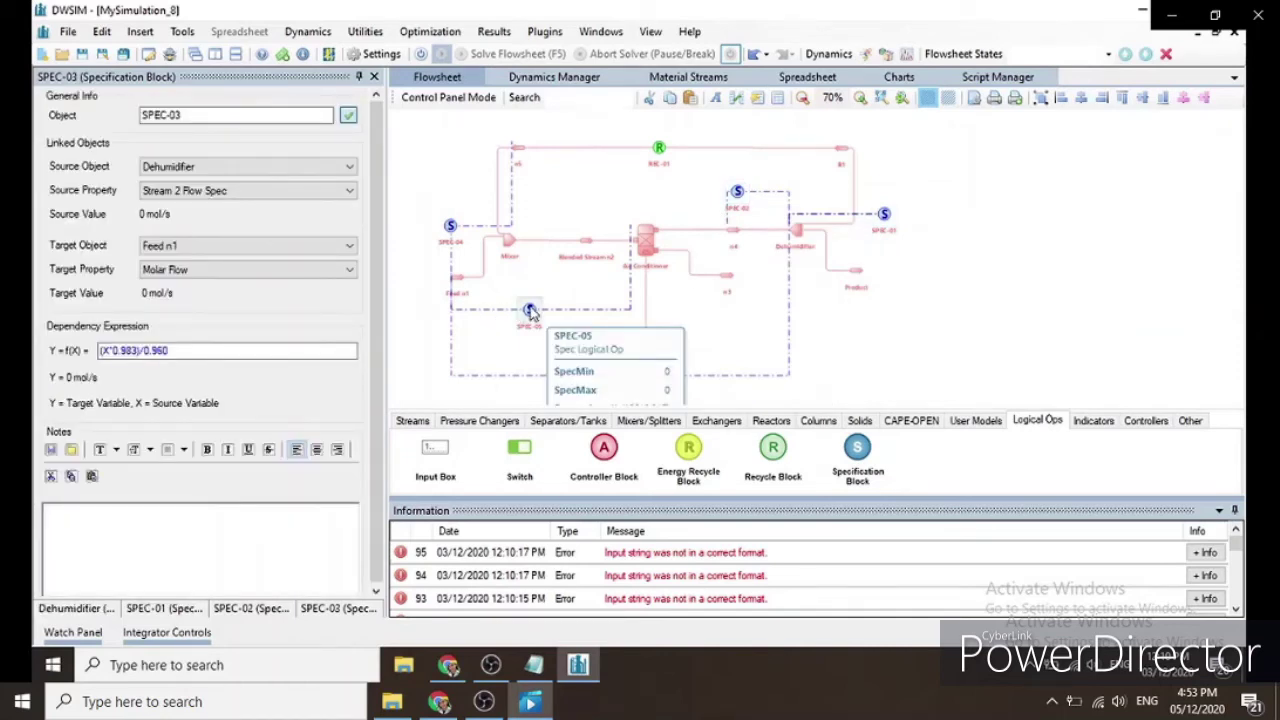
pyautogui.click(451, 227)
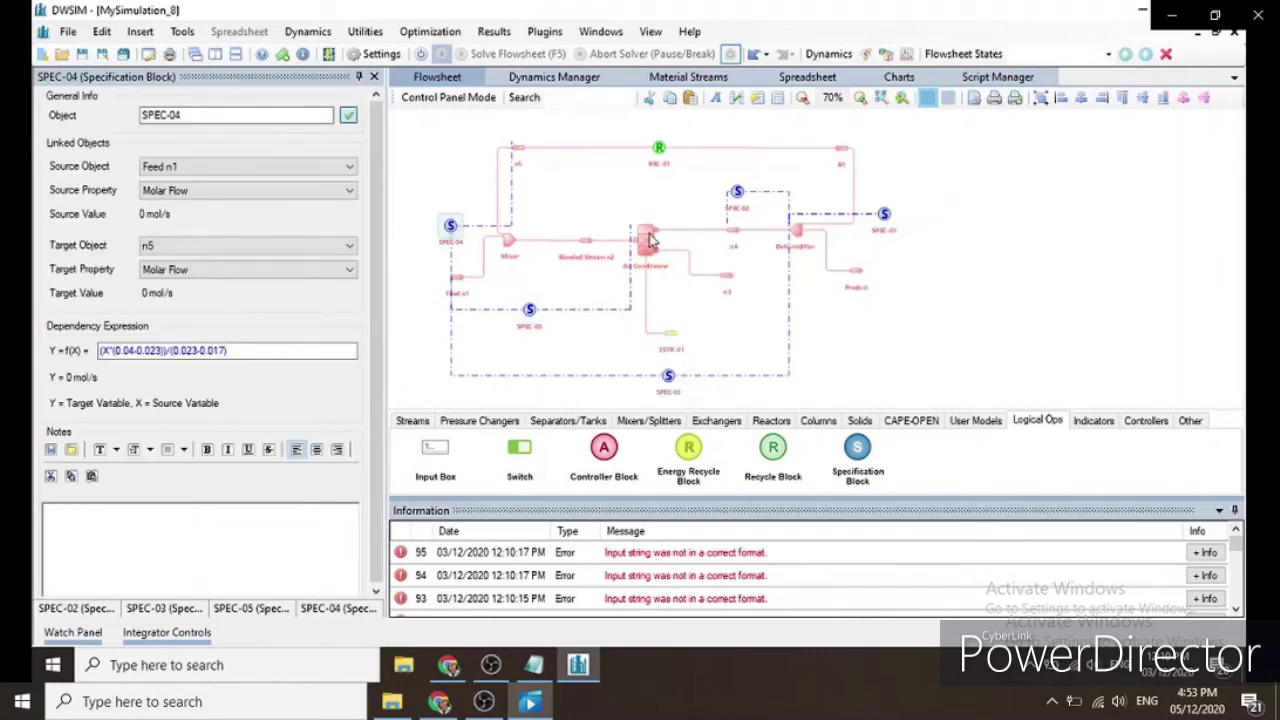
pyautogui.click(648, 243)
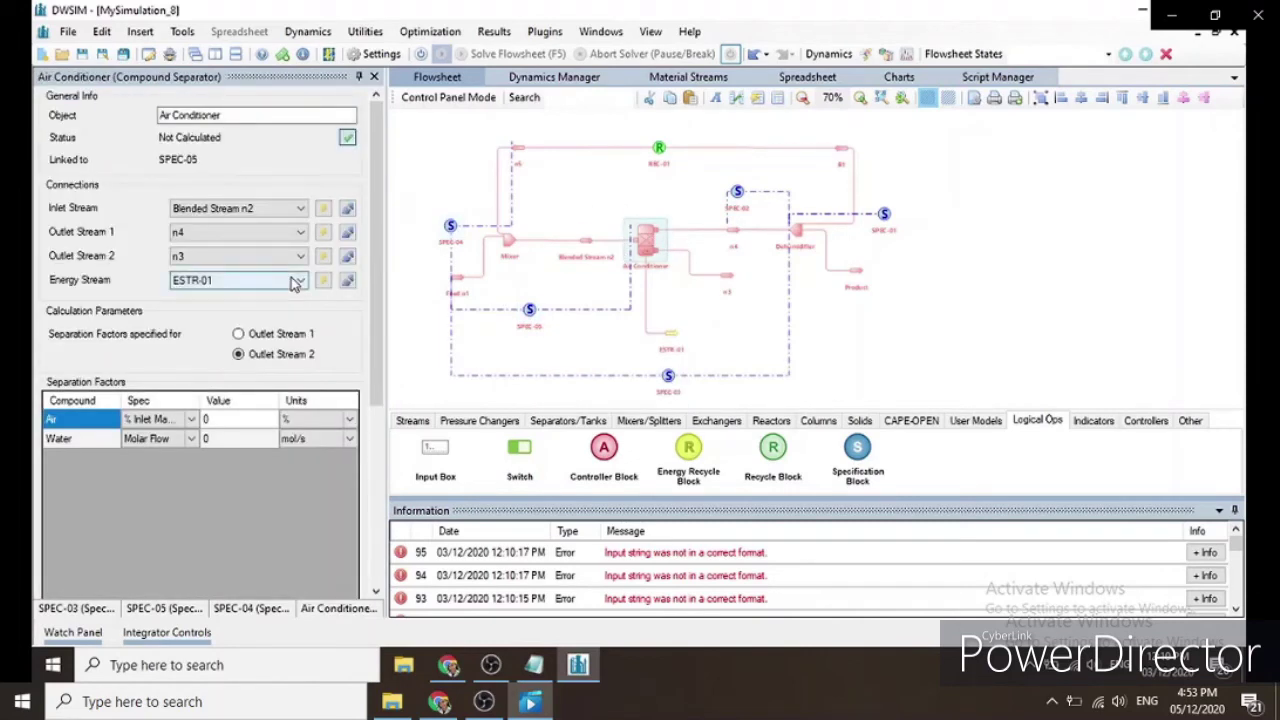
pyautogui.click(797, 235)
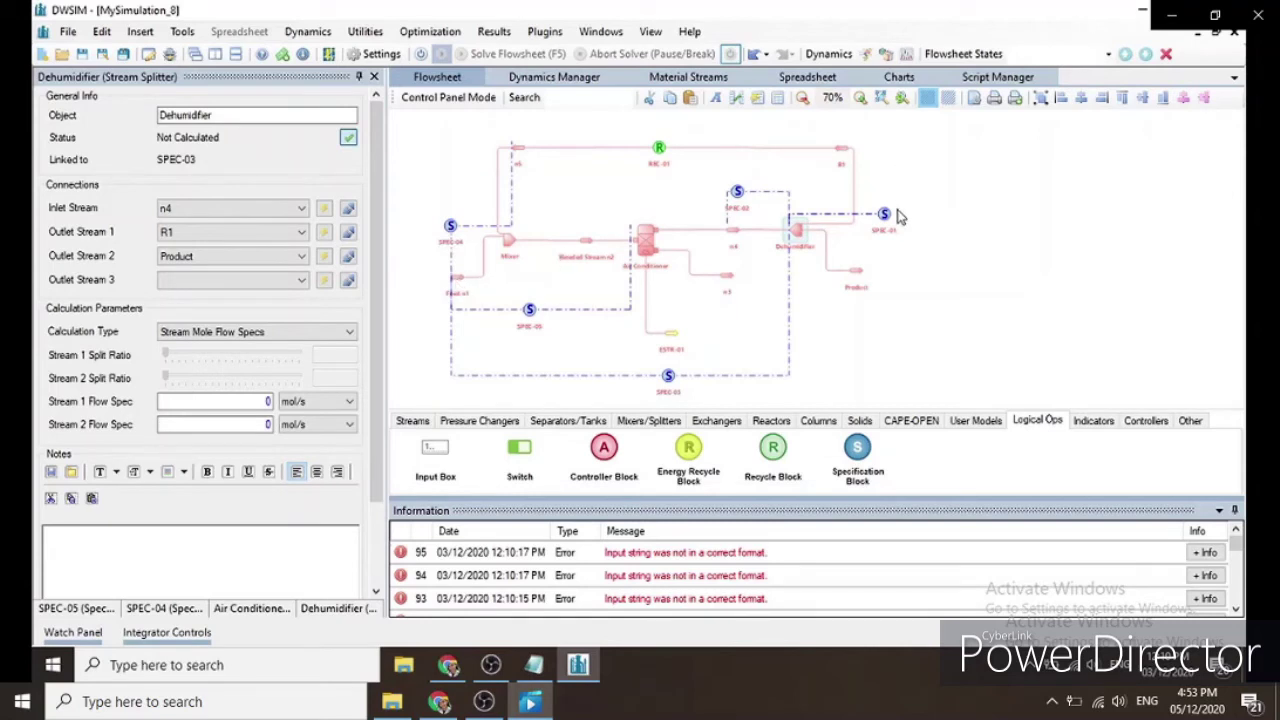
pyautogui.click(943, 237)
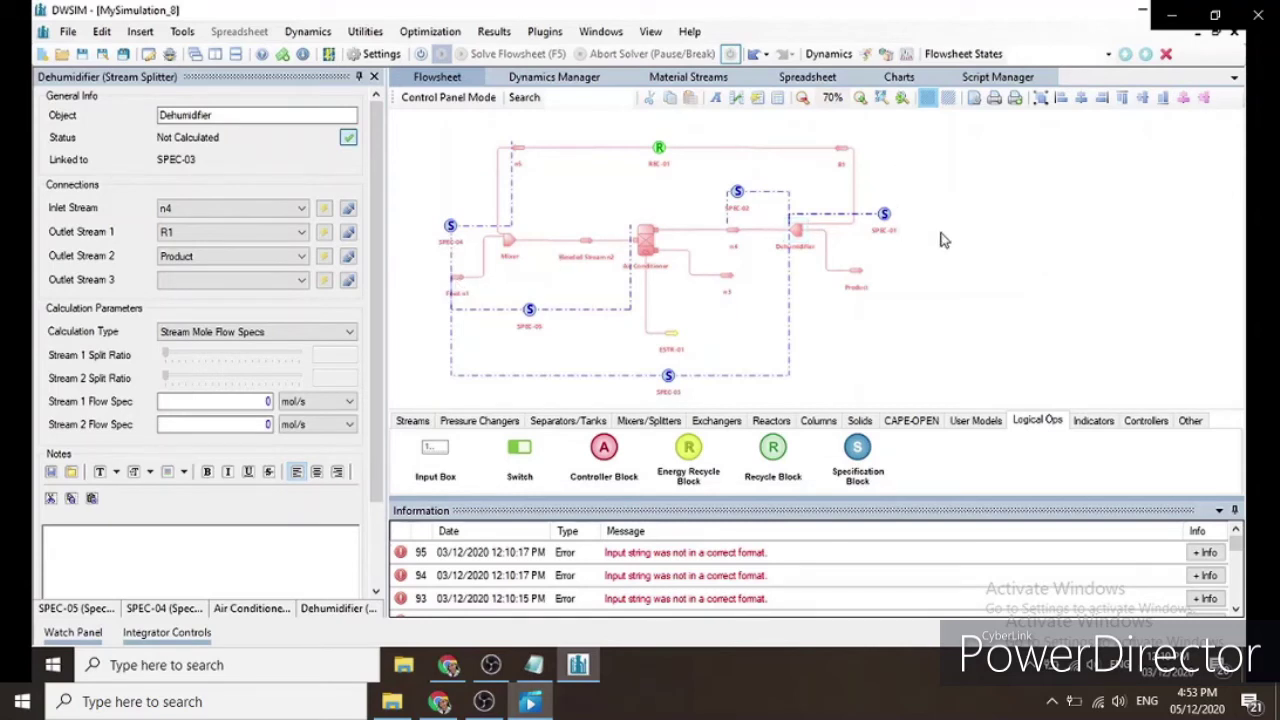
# Step: Activate the flowsheet calculator and recalculate specification block SPEC-01
pyautogui.click(423, 55)
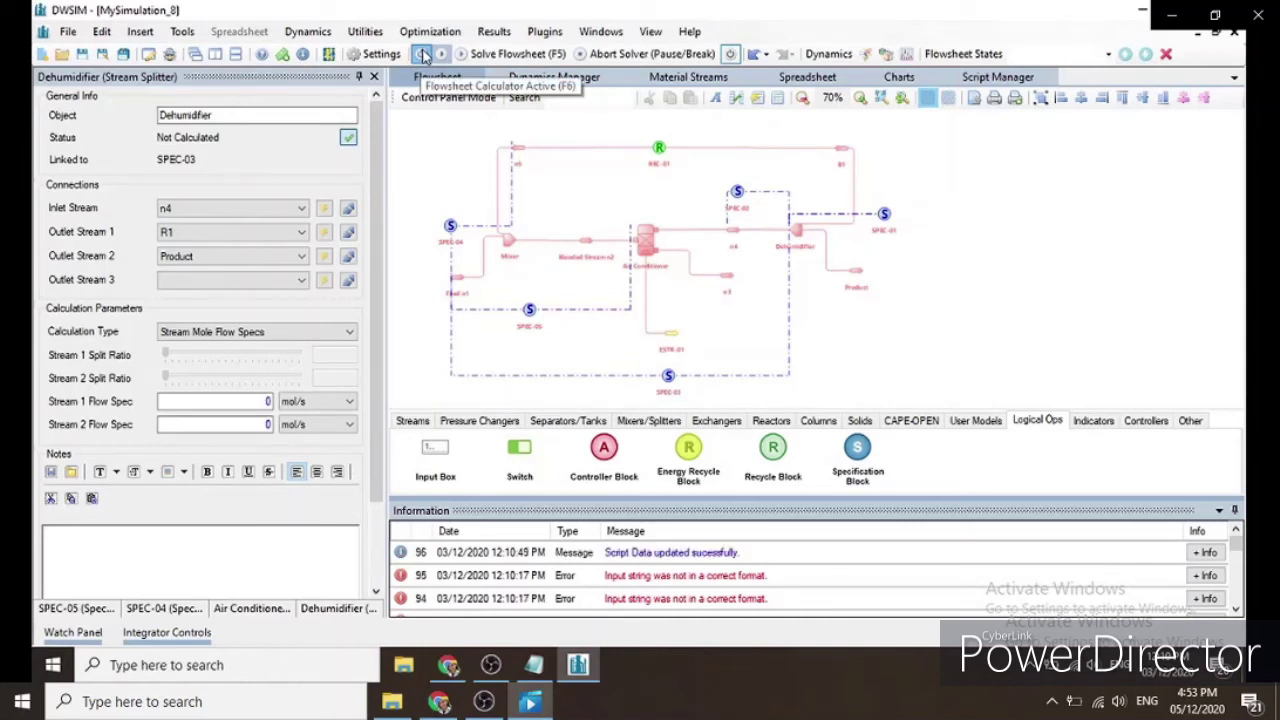
pyautogui.click(884, 217)
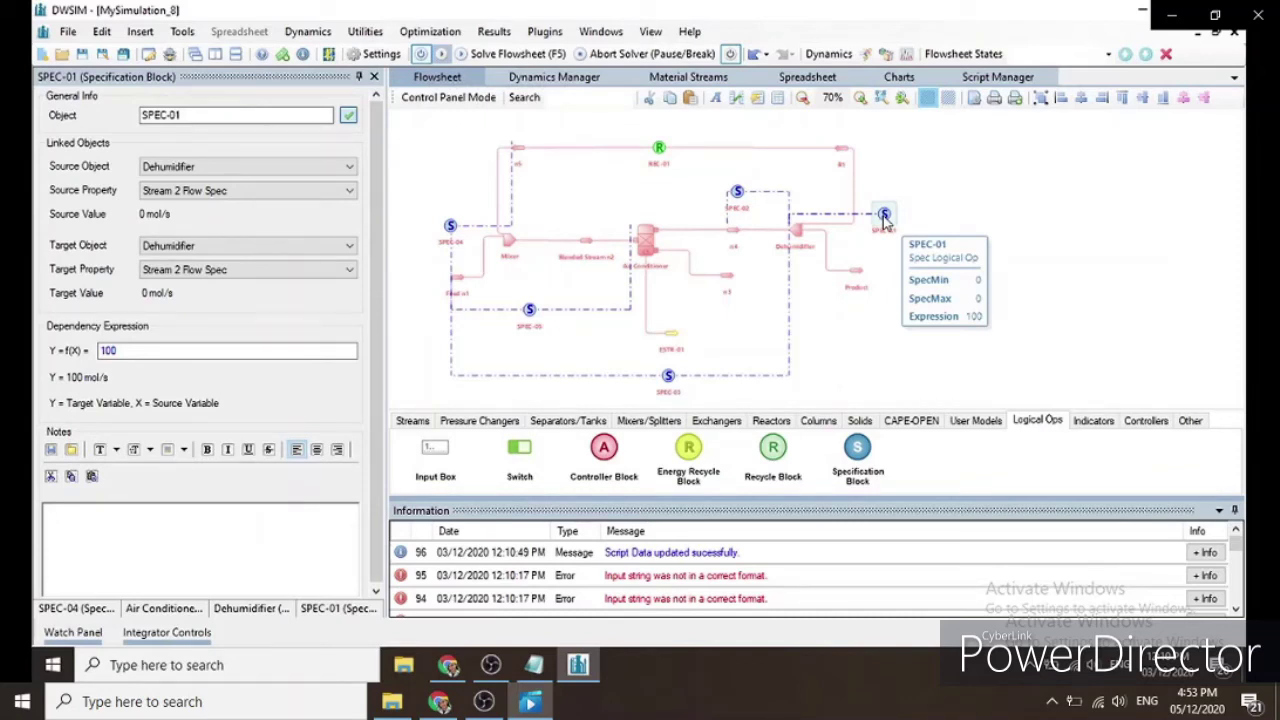
pyautogui.rightClick(906, 241)
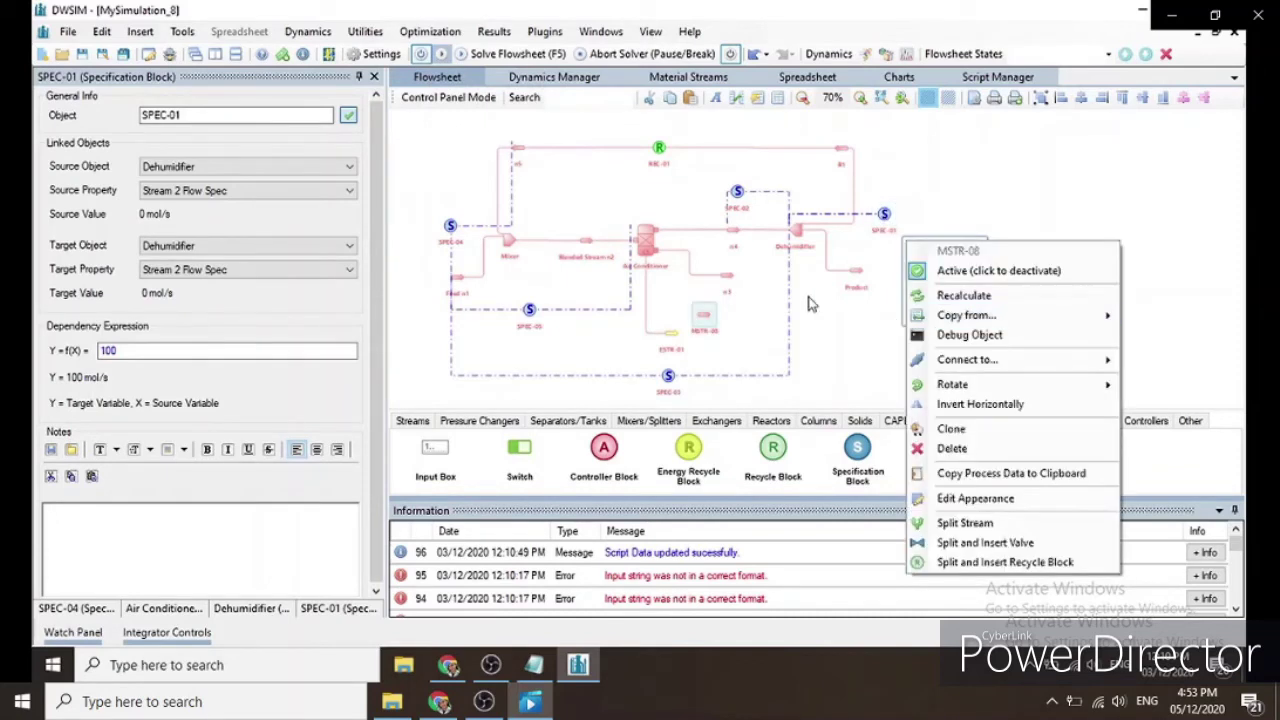
pyautogui.click(649, 100)
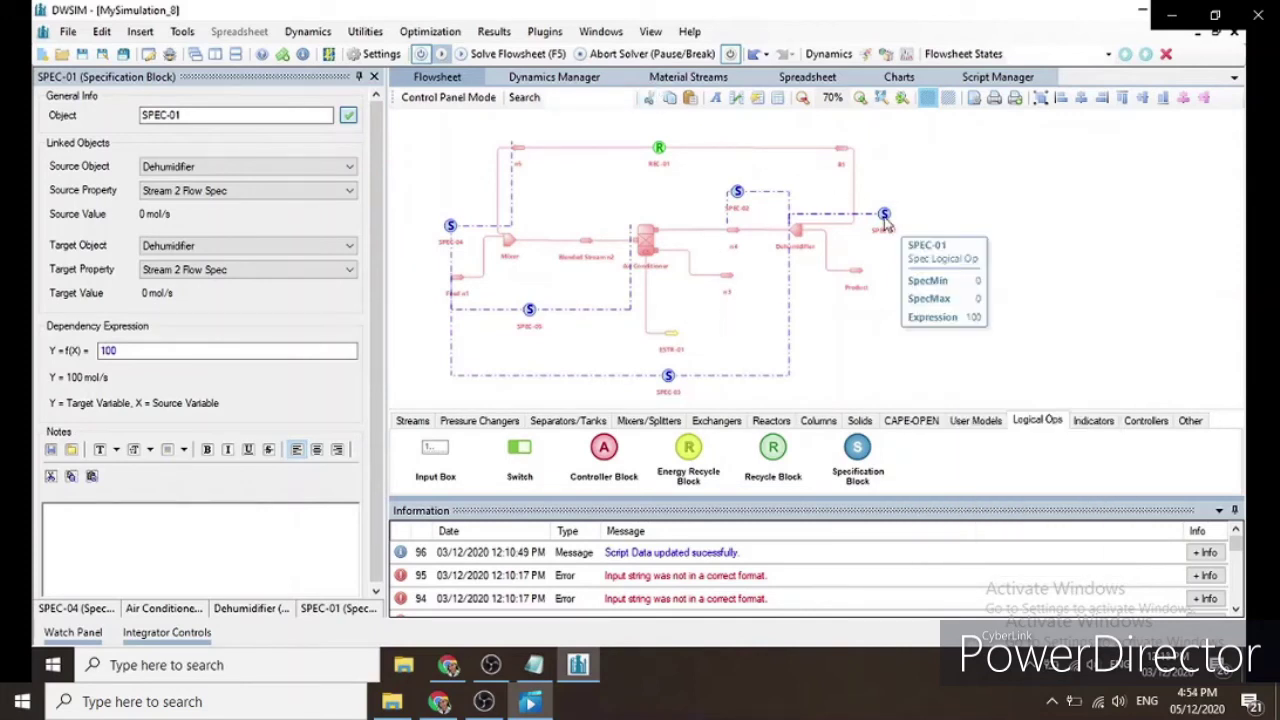
pyautogui.rightClick(884, 216)
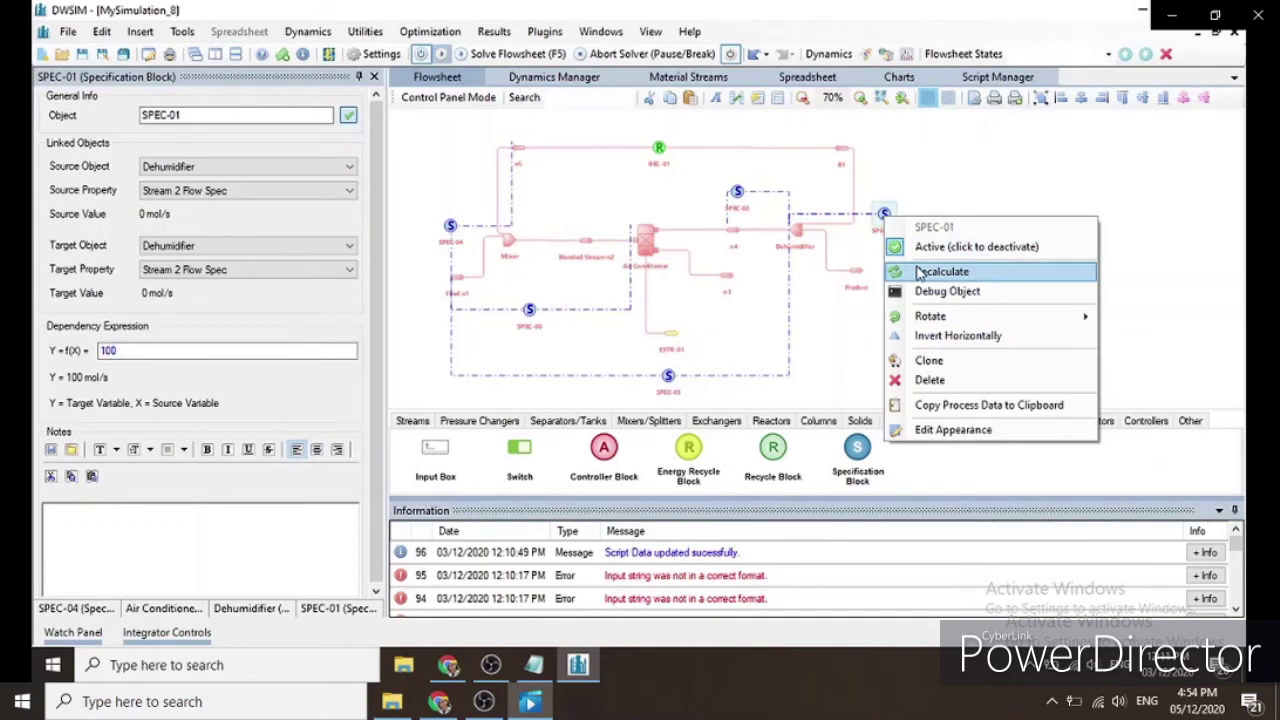
pyautogui.click(920, 272)
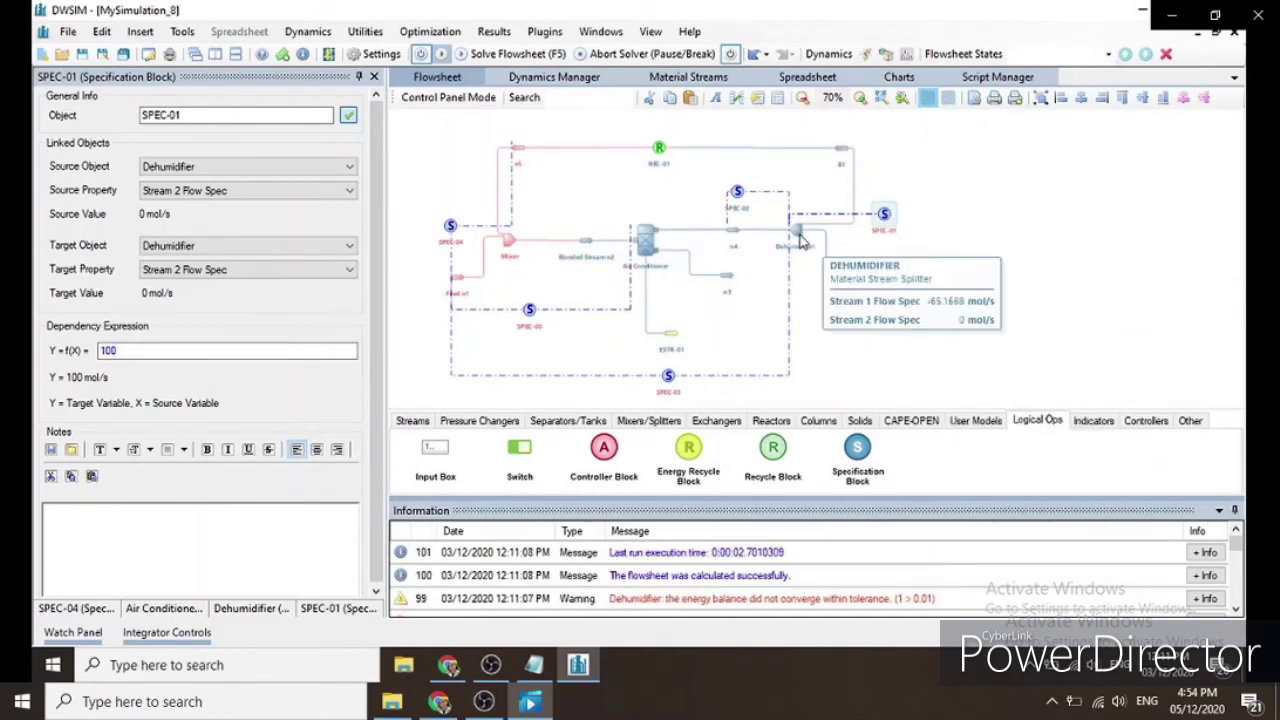
pyautogui.rightClick(876, 228)
pyautogui.click(816, 319)
pyautogui.click(728, 345)
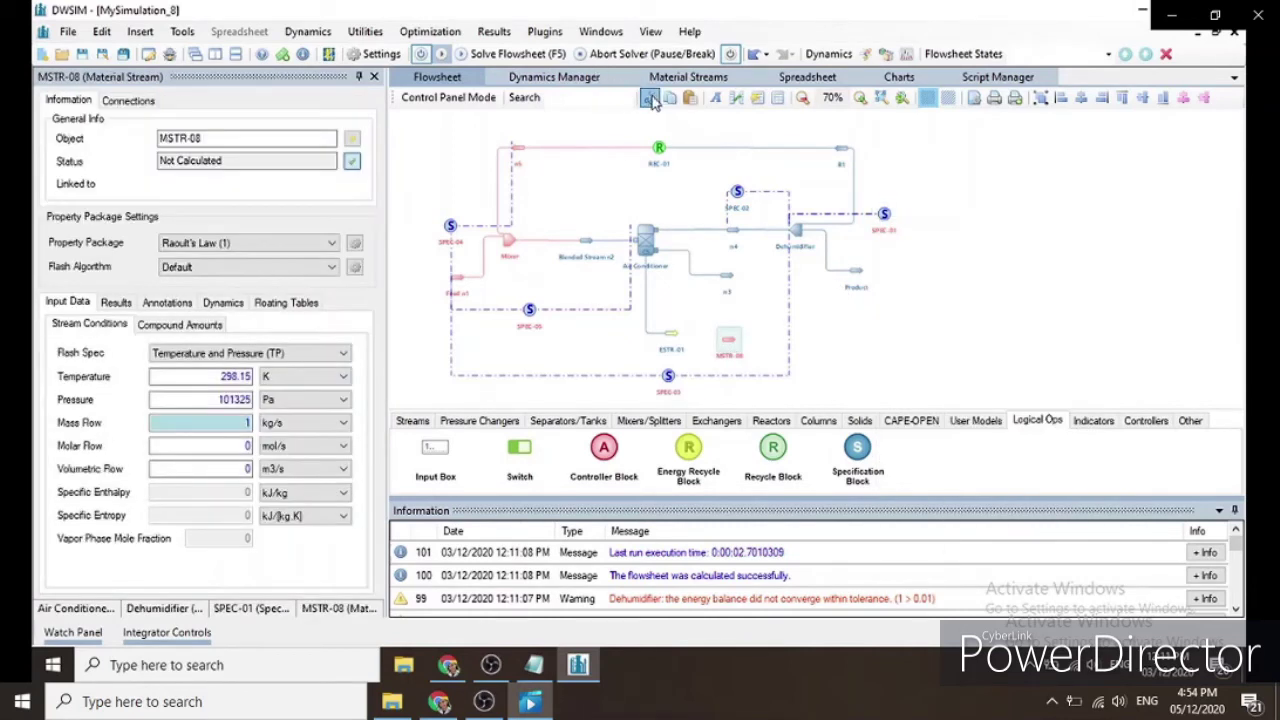
pyautogui.click(650, 100)
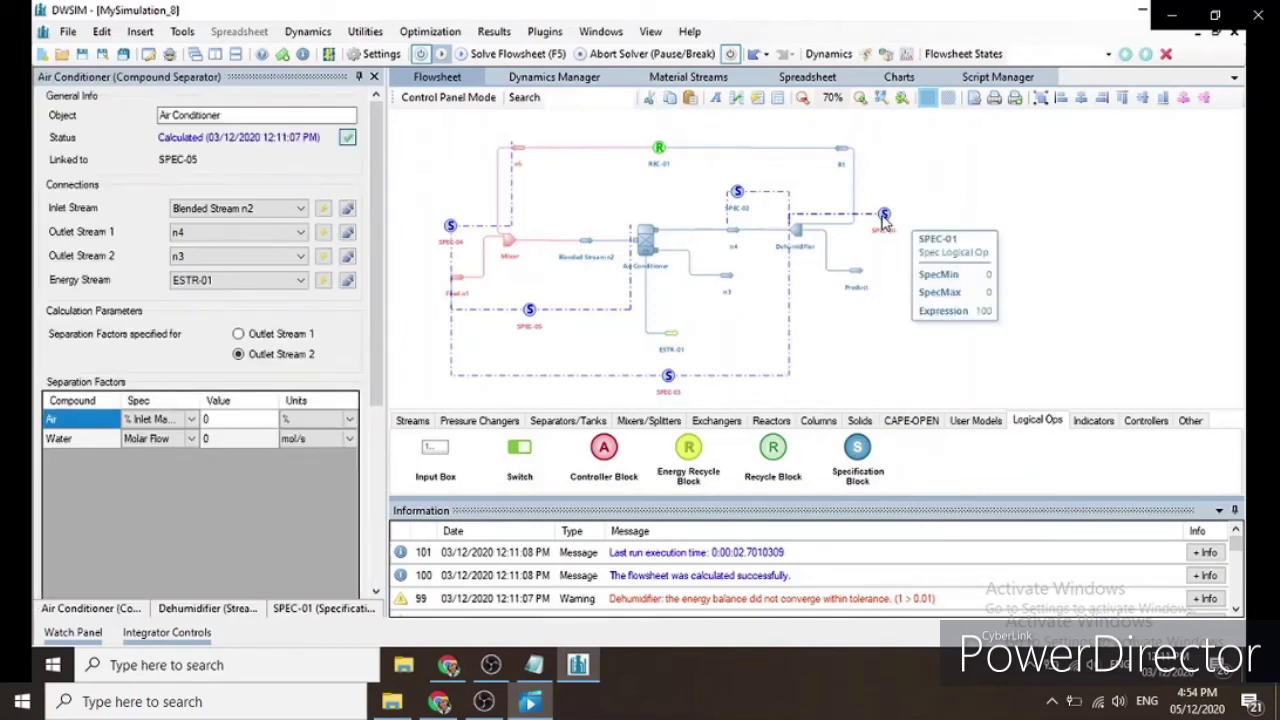
pyautogui.click(884, 218)
pyautogui.rightClick(884, 218)
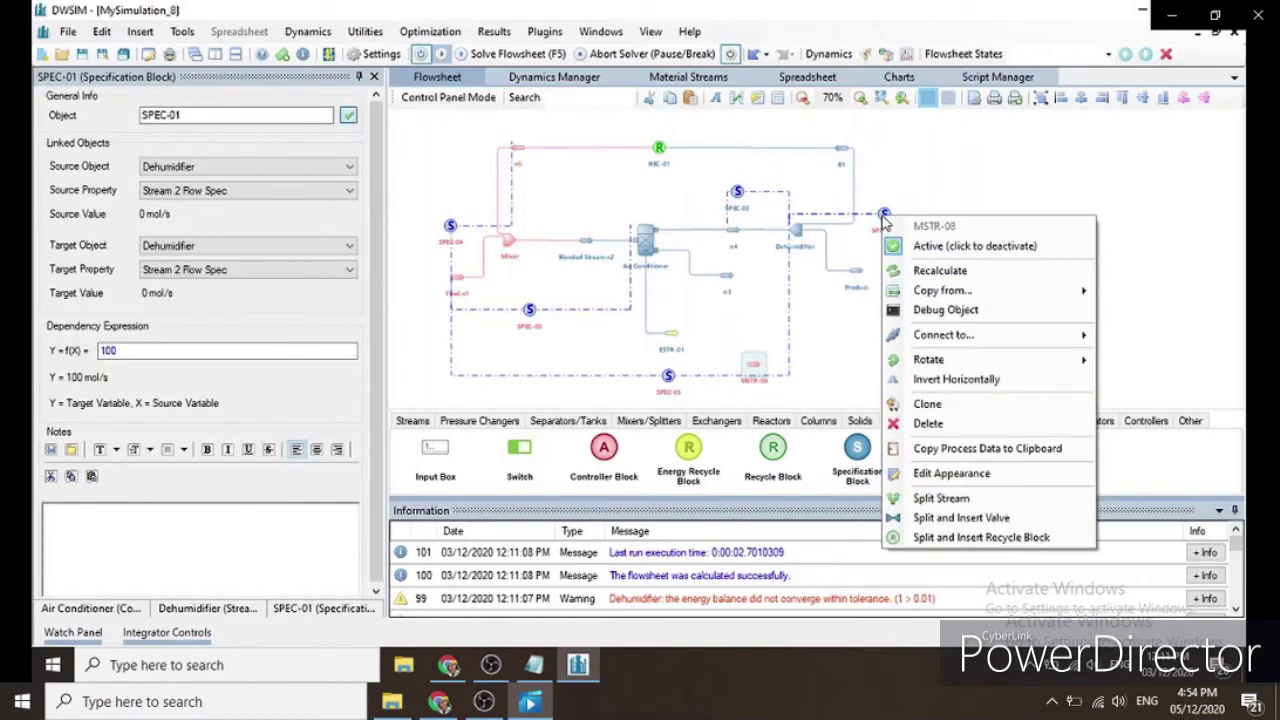
pyautogui.click(756, 365)
pyautogui.click(756, 365)
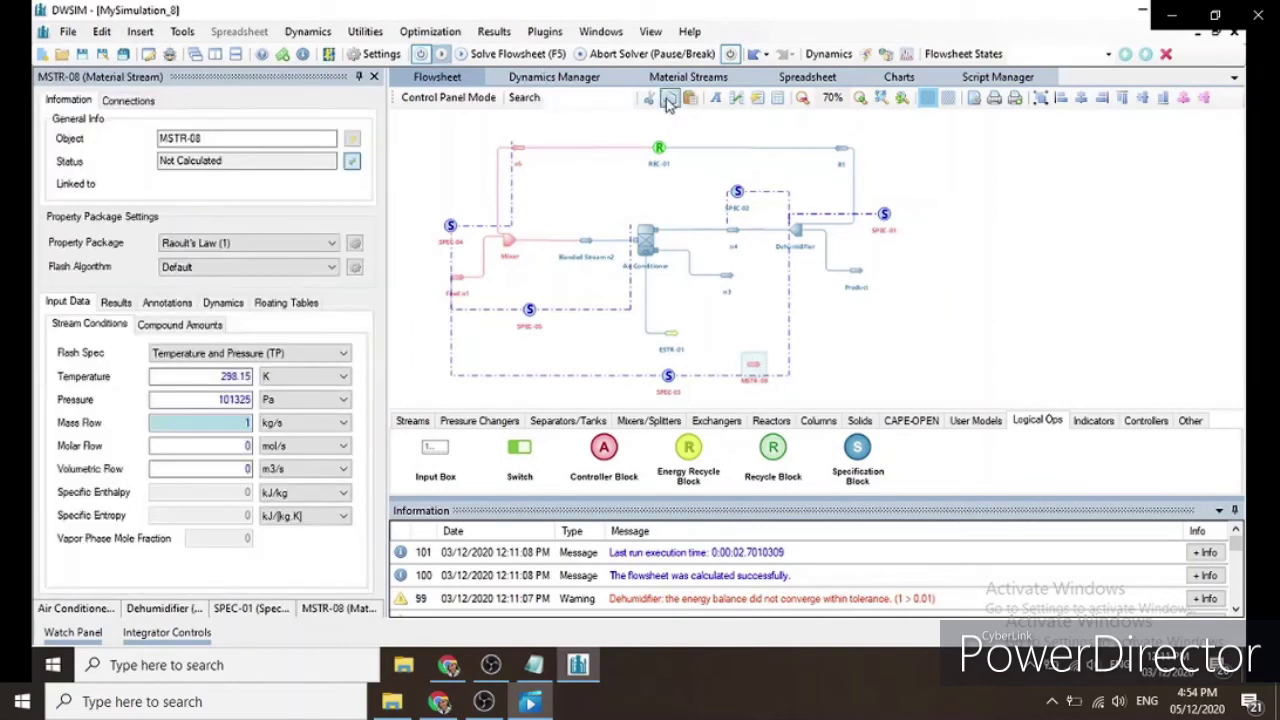
pyautogui.click(793, 182)
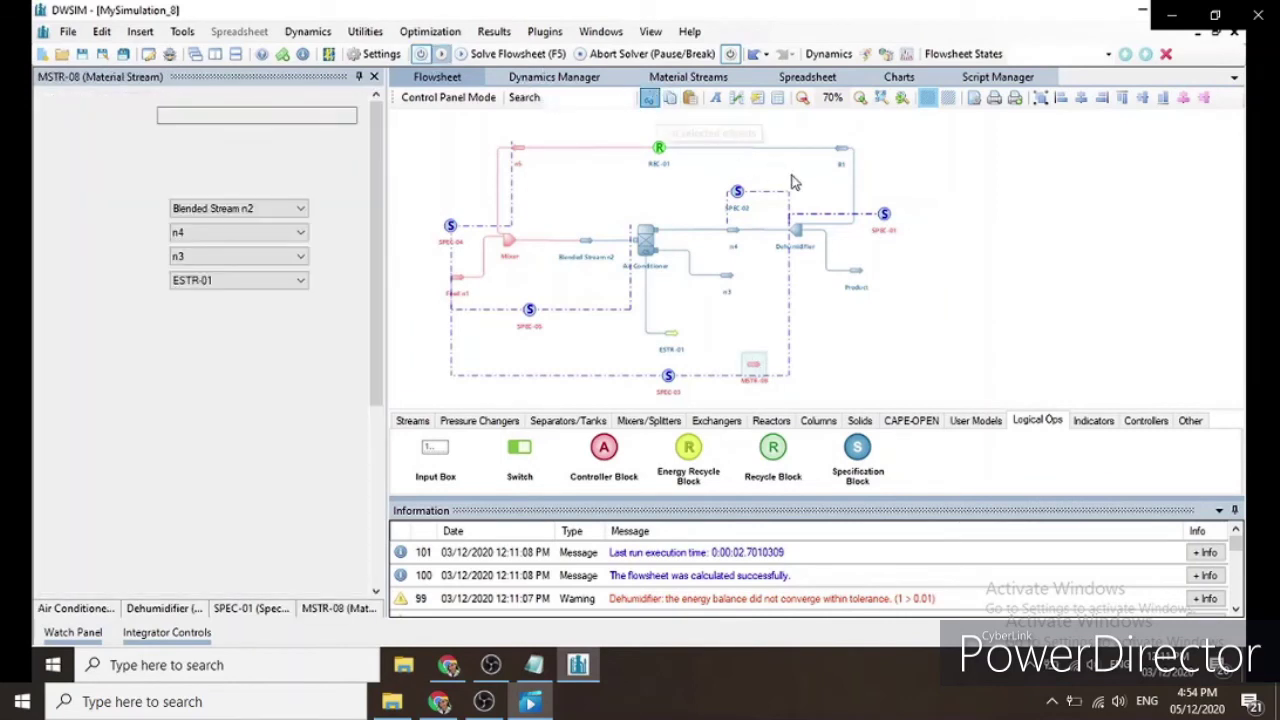
# Step: Recalculate specification block SPEC-01 again, followed by the Dehumidifier it targets
pyautogui.click(884, 218)
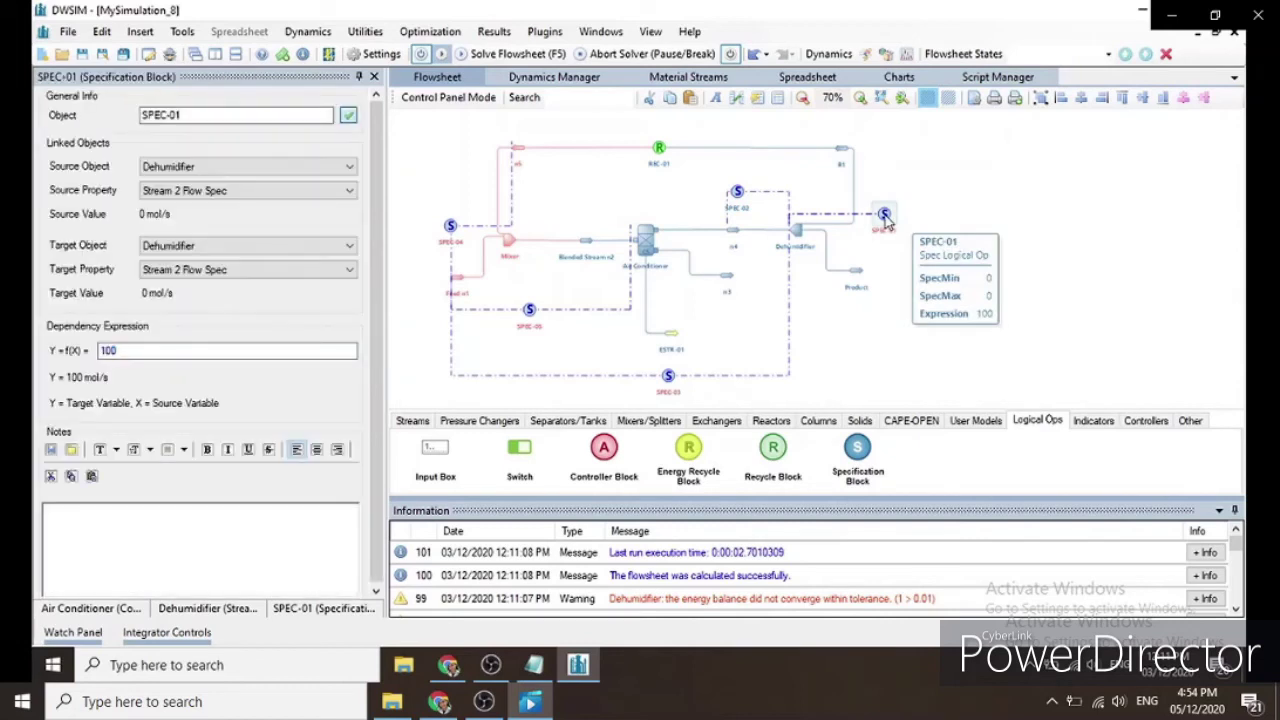
pyautogui.rightClick(884, 218)
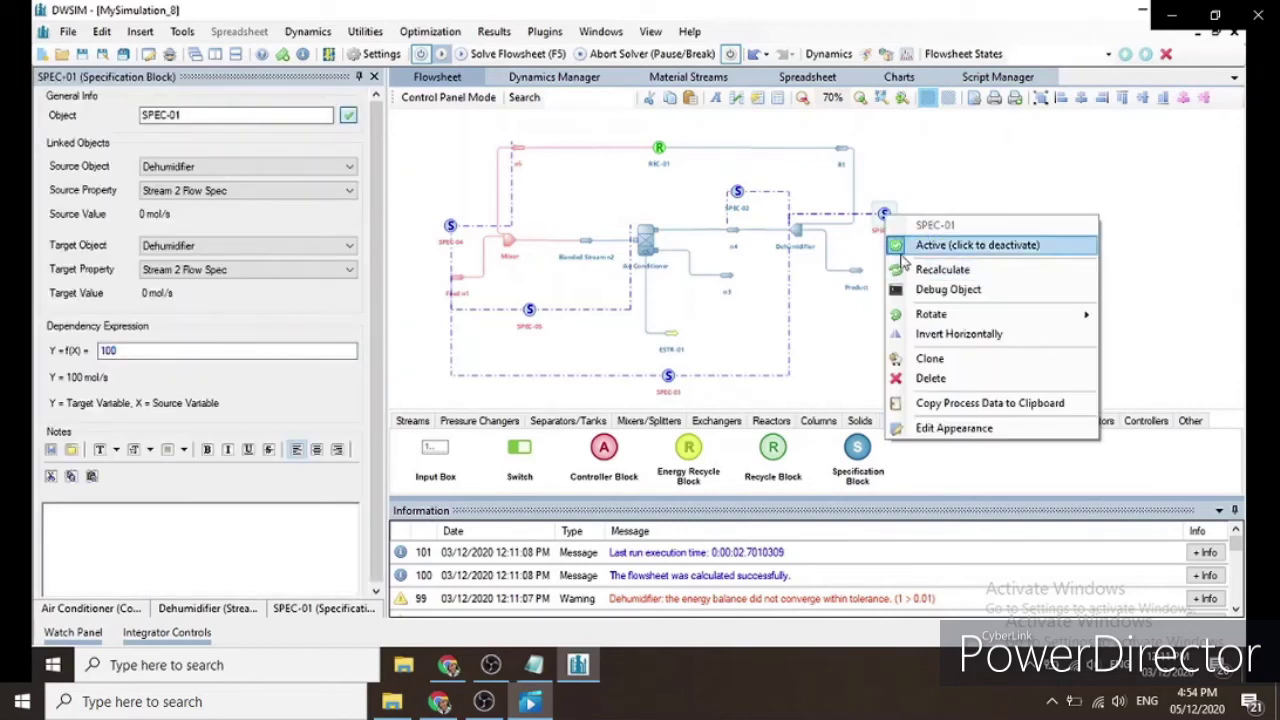
pyautogui.click(920, 269)
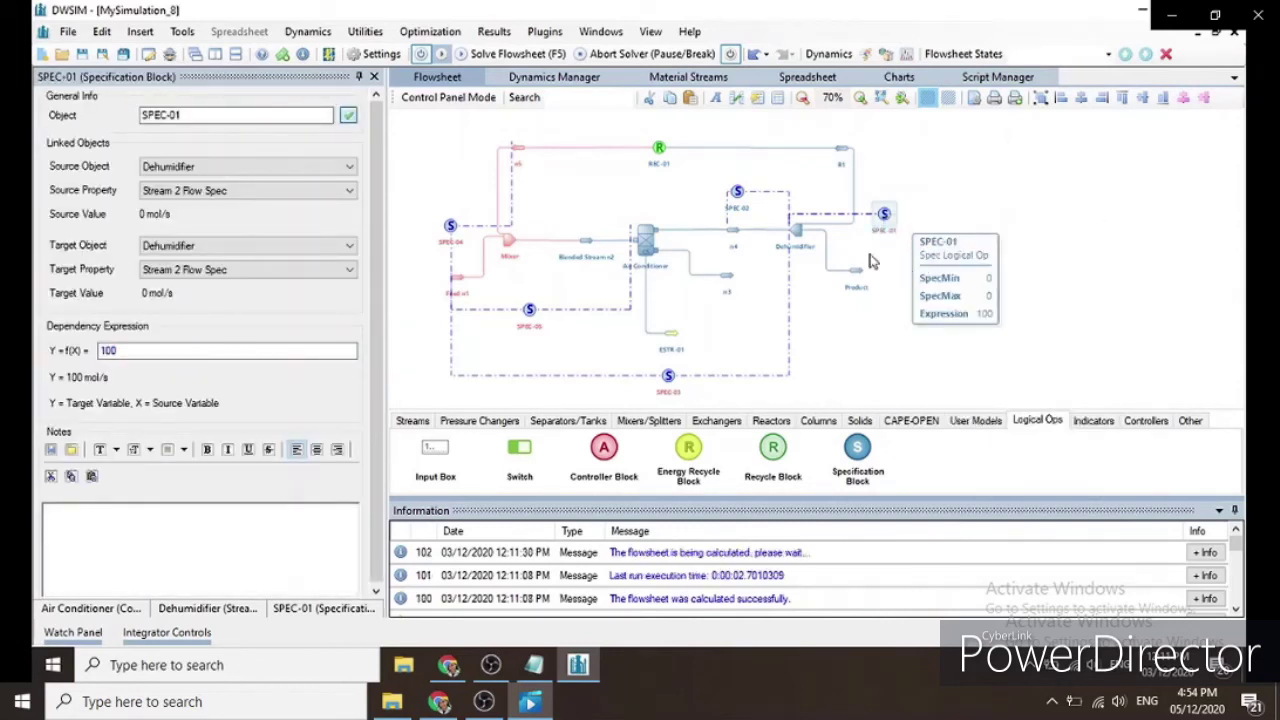
pyautogui.click(800, 237)
pyautogui.rightClick(800, 237)
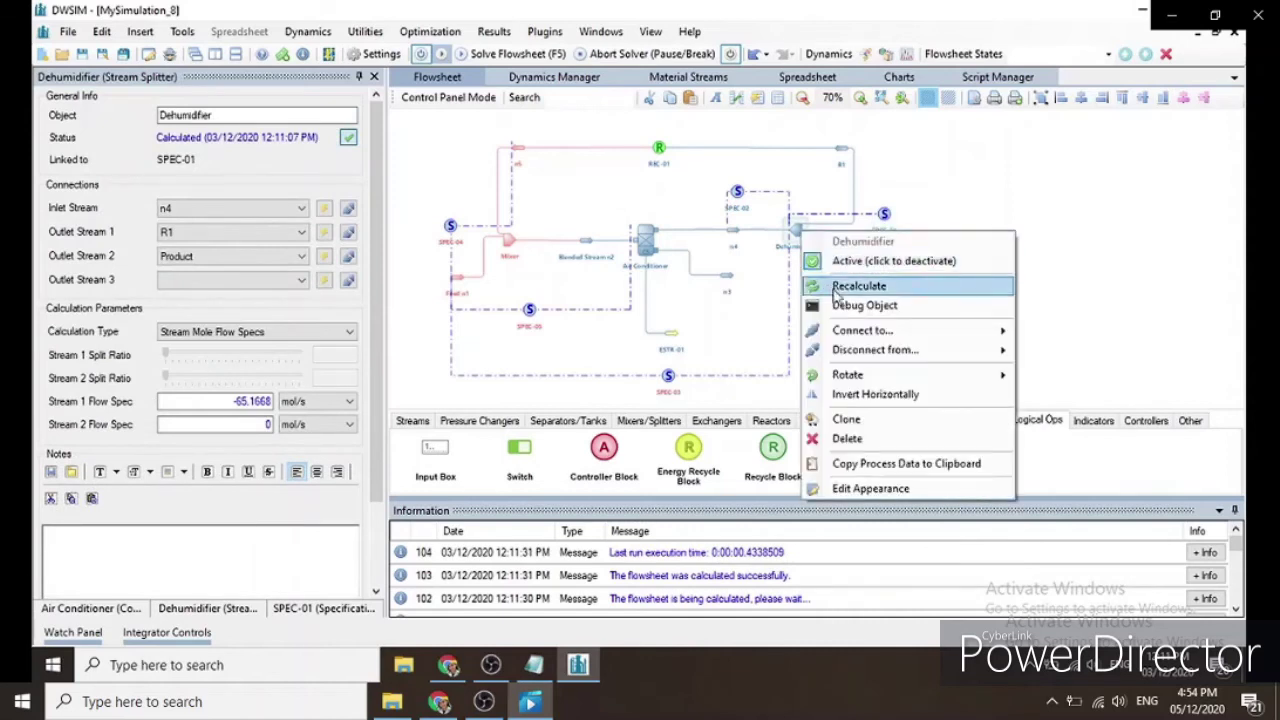
pyautogui.click(836, 289)
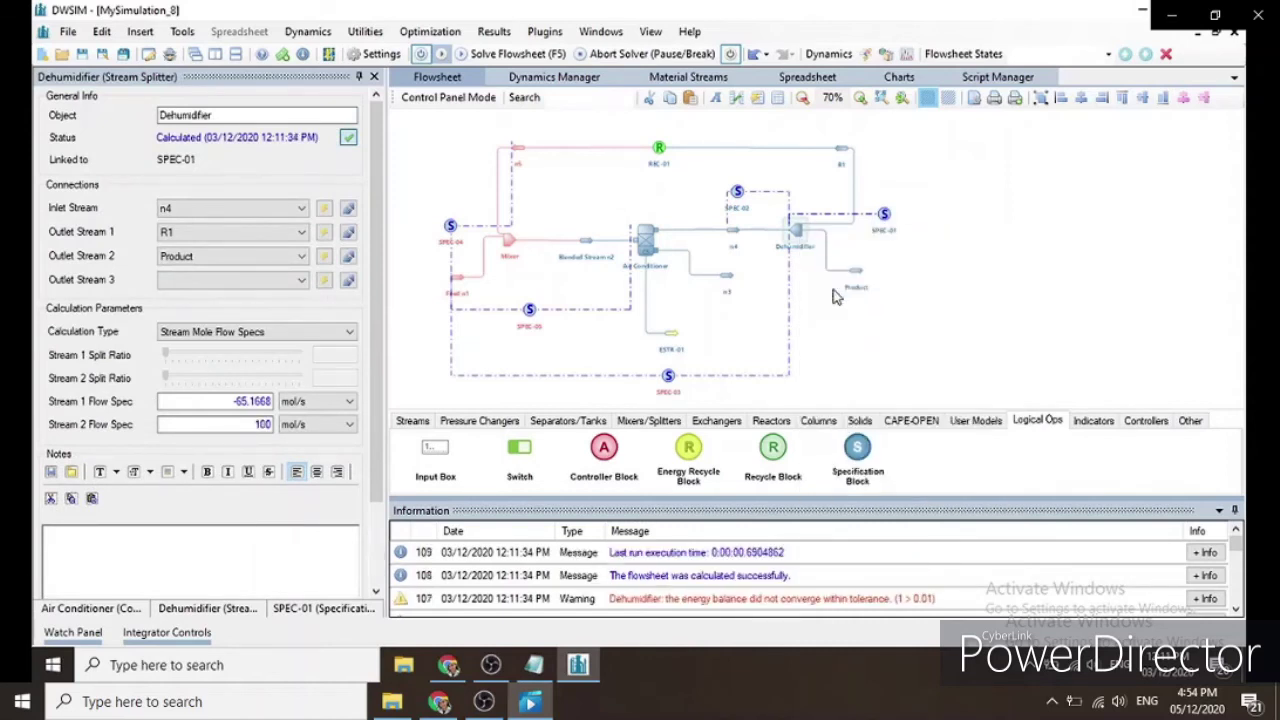
# Step: Recalculate specification block SPEC-02, followed by the Dehumidifier
pyautogui.click(736, 195)
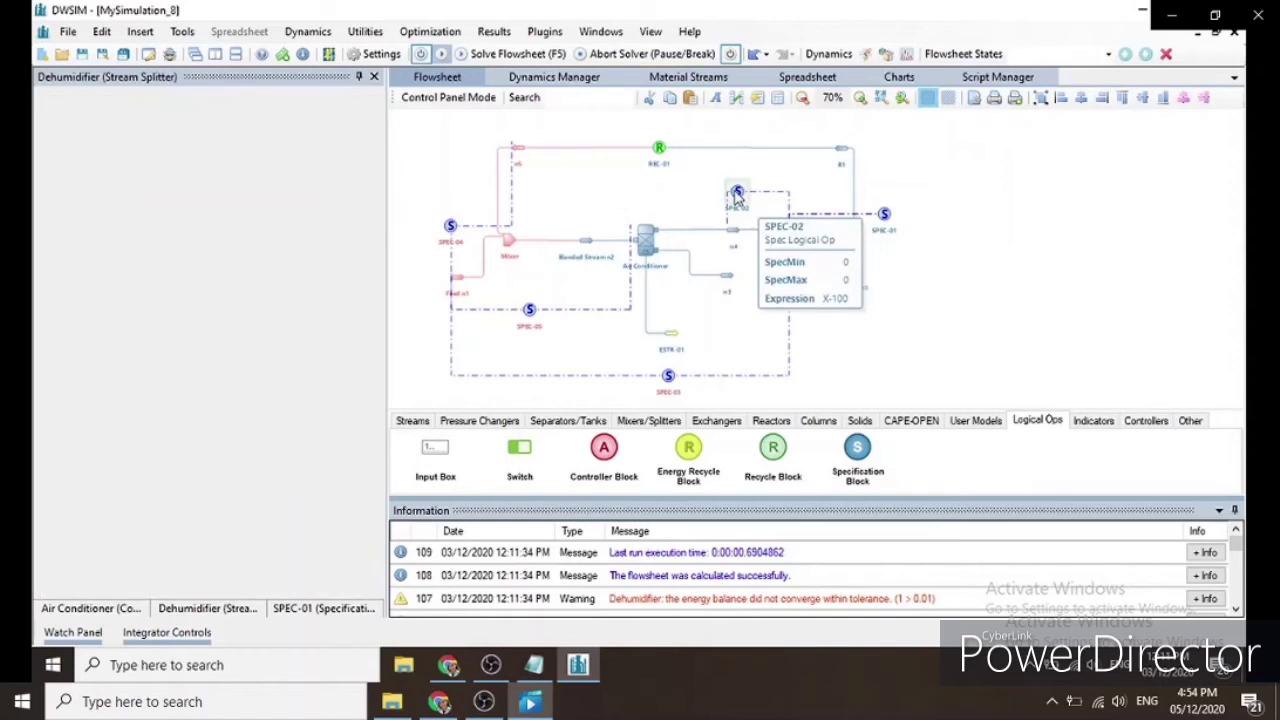
pyautogui.rightClick(737, 194)
pyautogui.click(778, 248)
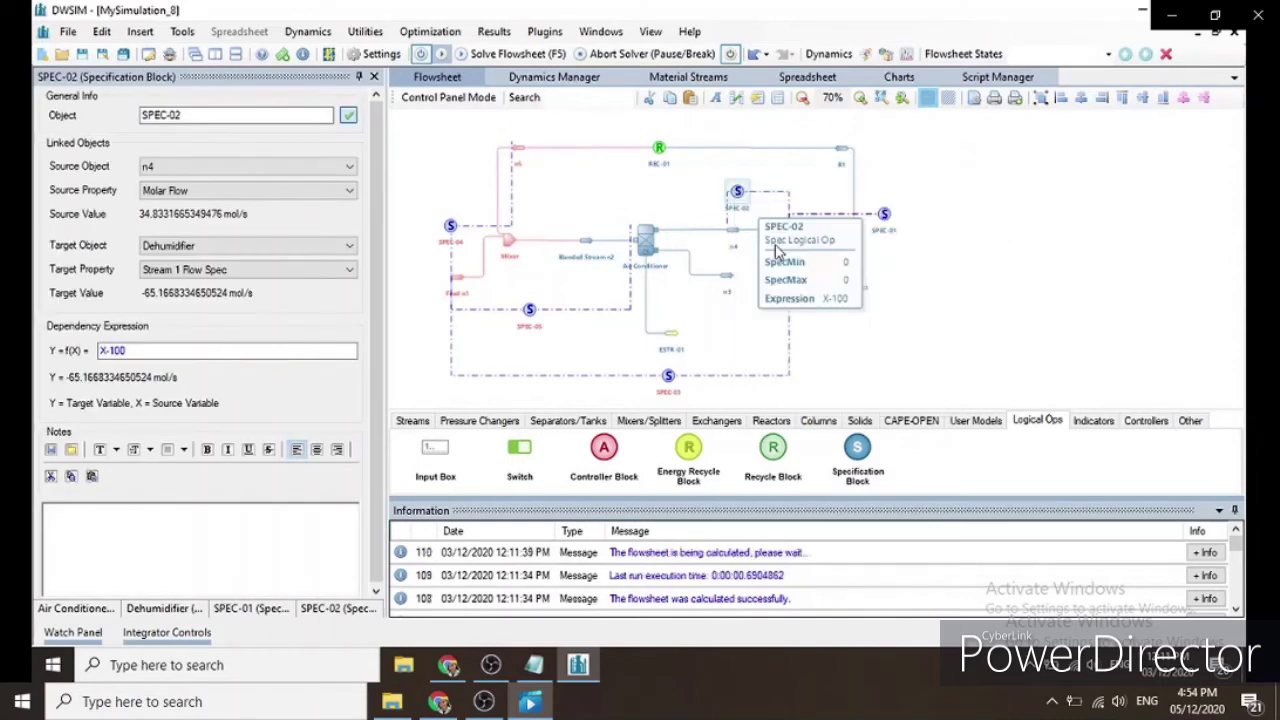
pyautogui.click(798, 237)
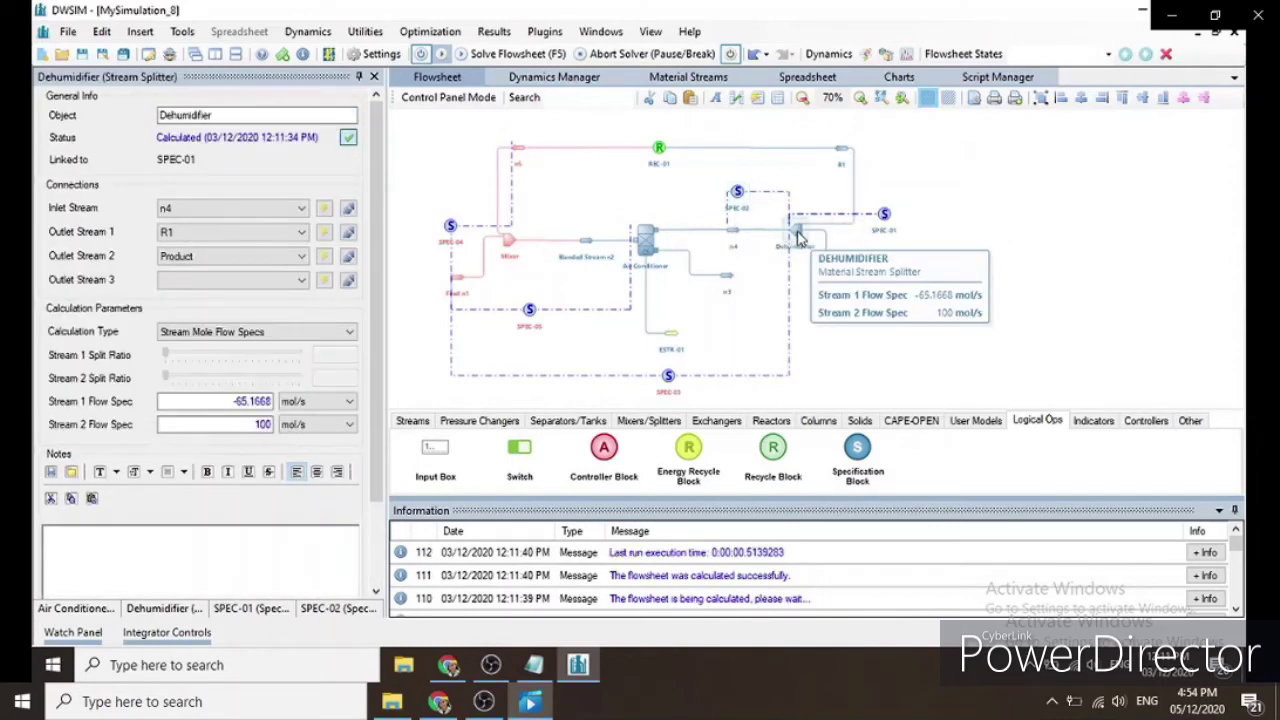
pyautogui.rightClick(798, 237)
pyautogui.click(830, 290)
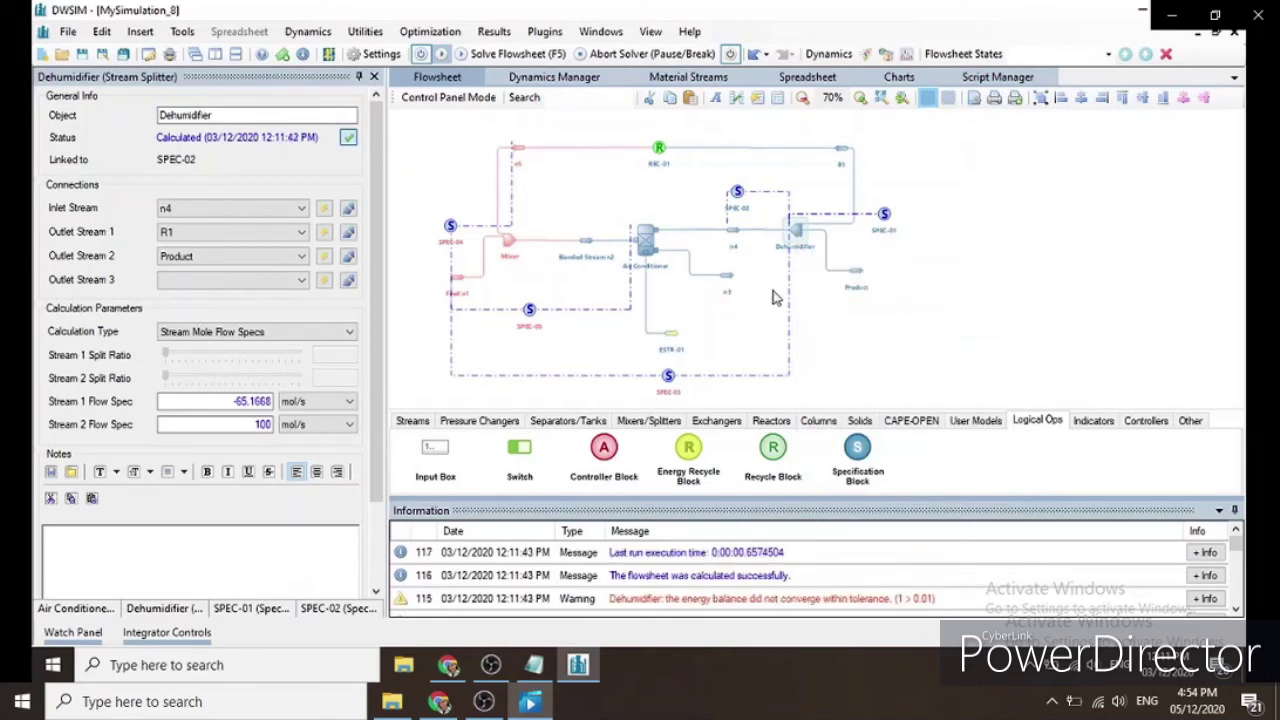
# Step: Recalculate specification block SPEC-03, followed by the Feed n1 material stream
pyautogui.click(669, 368)
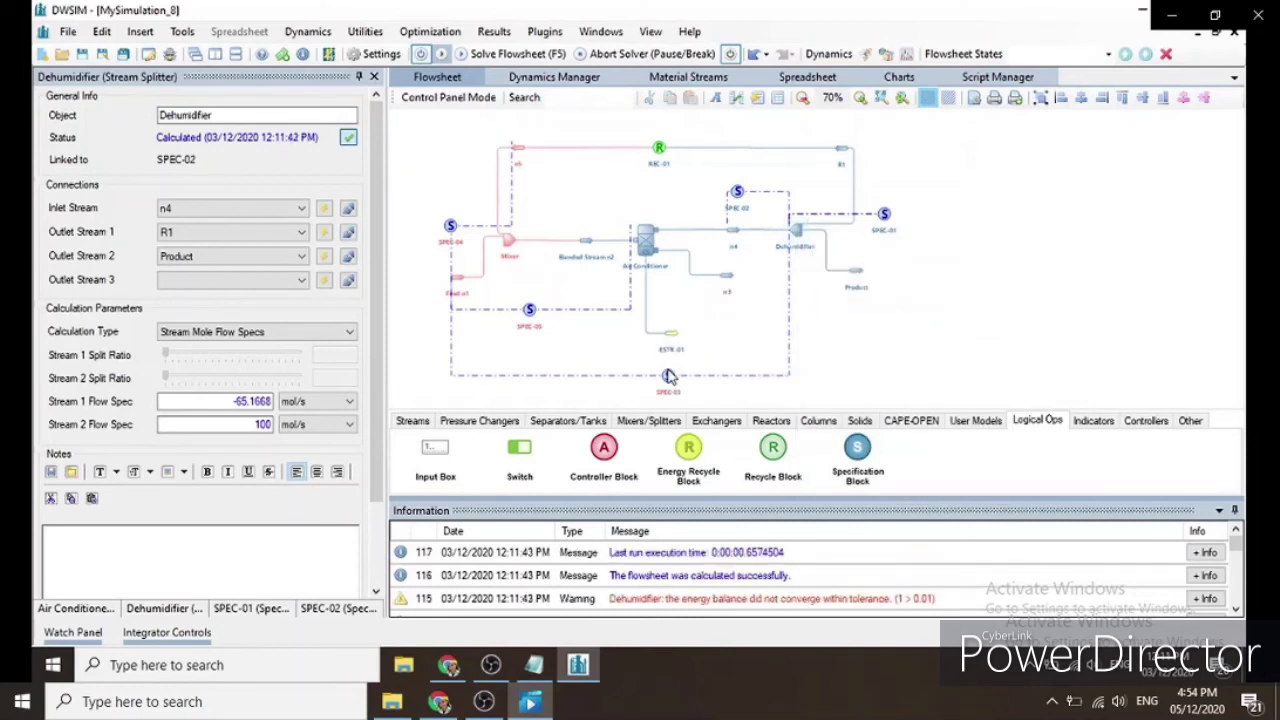
pyautogui.click(669, 385)
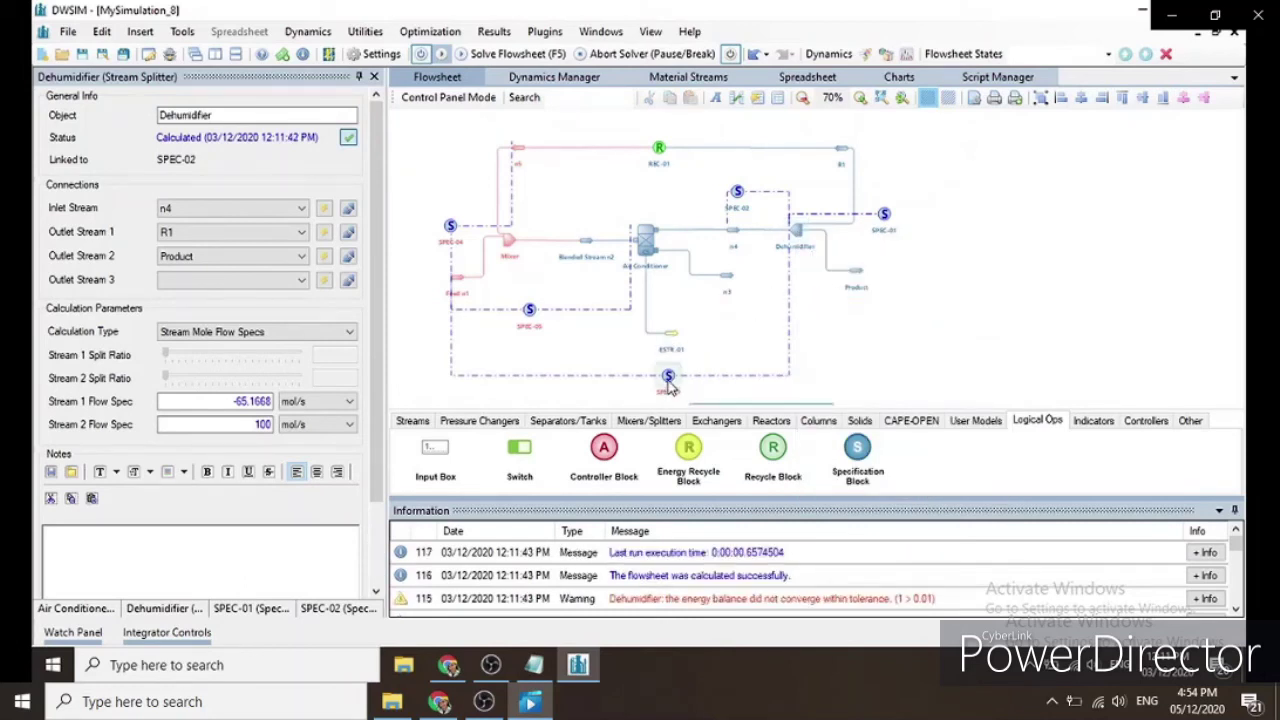
pyautogui.rightClick(667, 381)
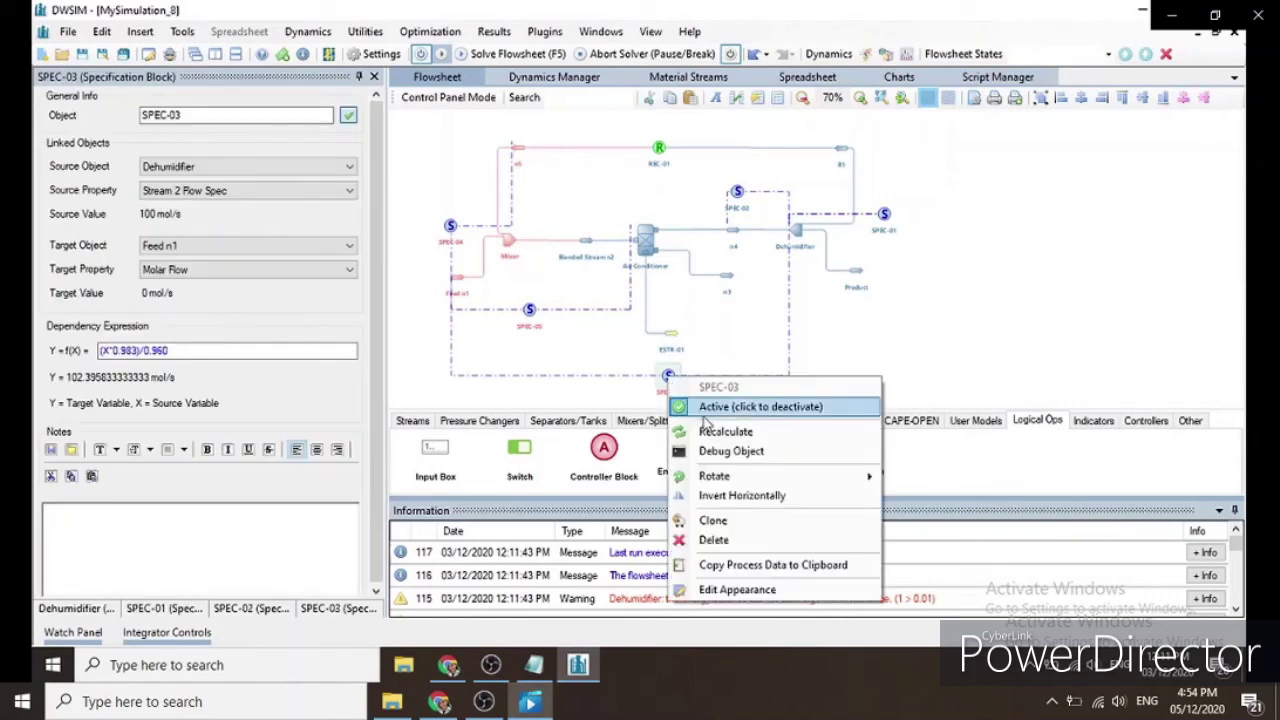
pyautogui.click(712, 438)
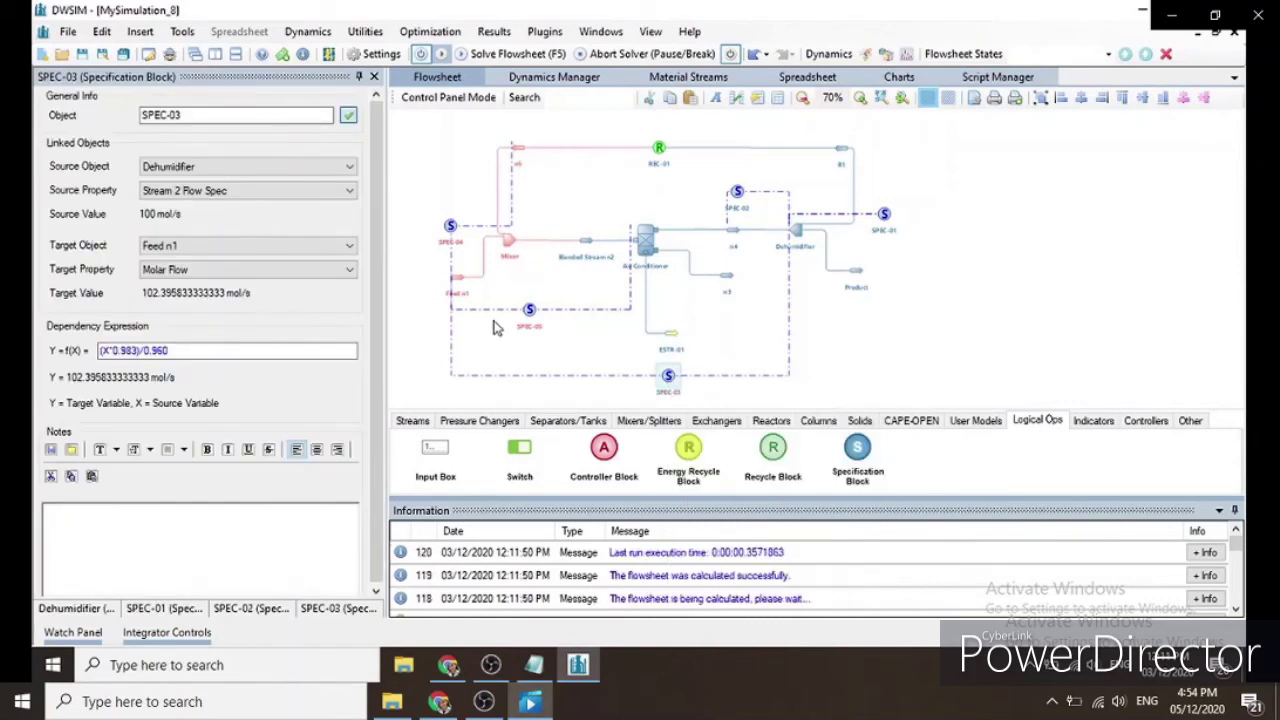
pyautogui.click(451, 229)
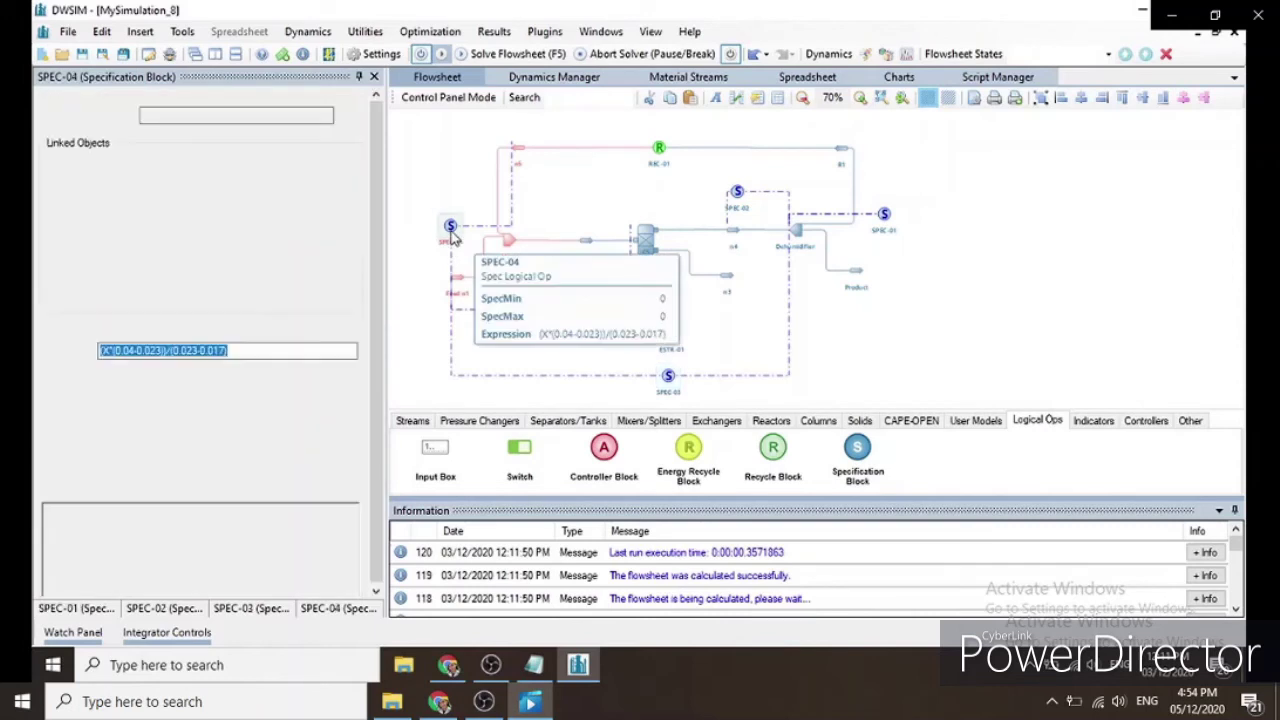
pyautogui.click(459, 284)
pyautogui.rightClick(459, 285)
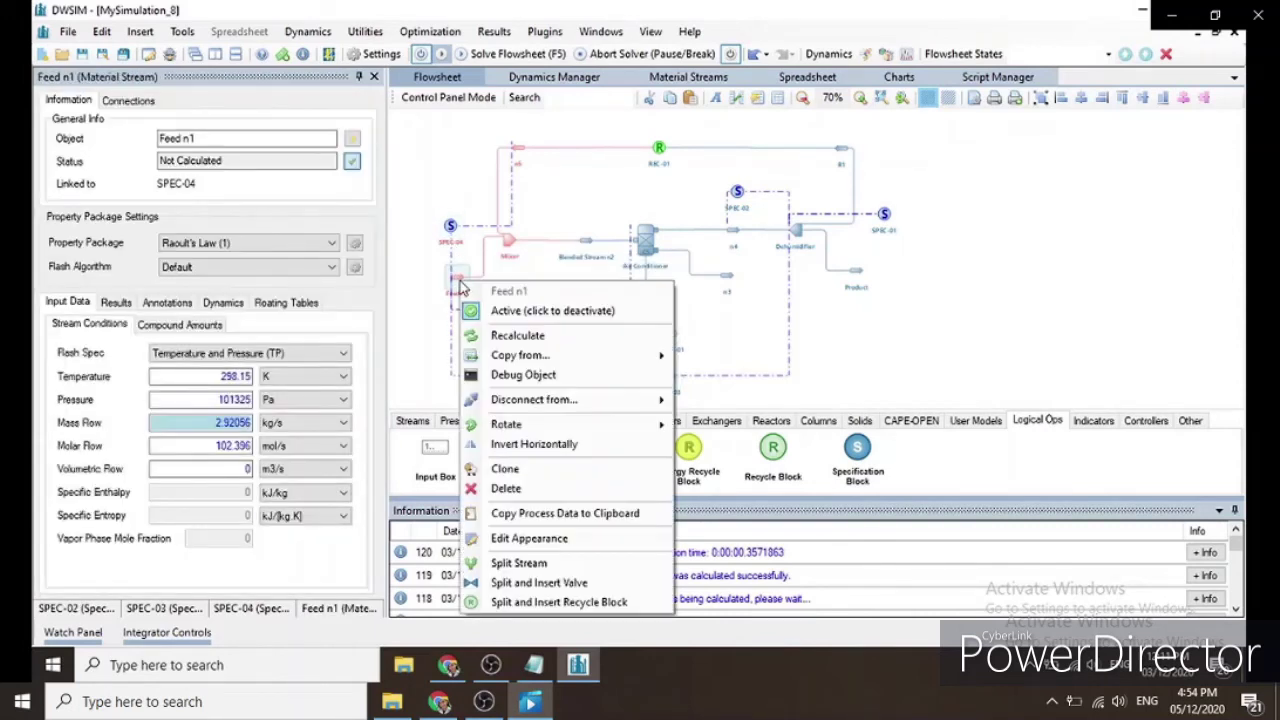
pyautogui.click(495, 335)
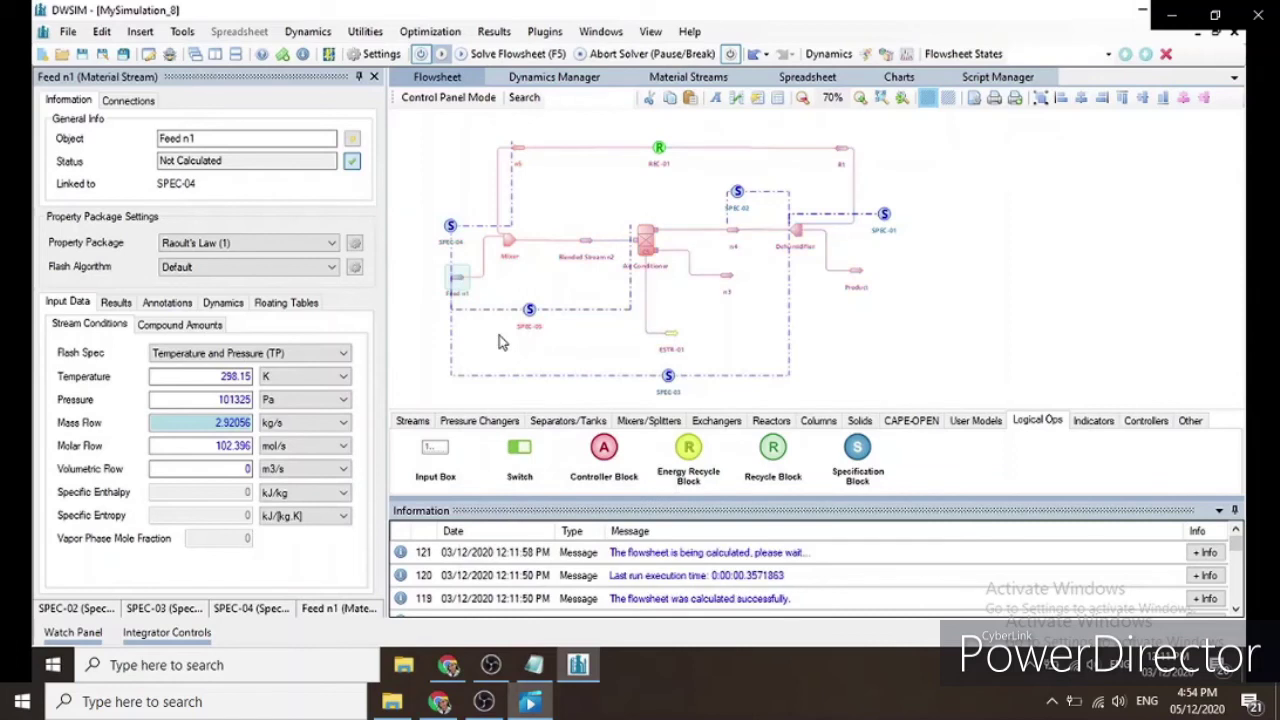
# Step: Recalculate specification block SPEC-04, which links the molar flows of Feed n1 and n5
pyautogui.click(452, 228)
pyautogui.rightClick(452, 228)
pyautogui.click(510, 284)
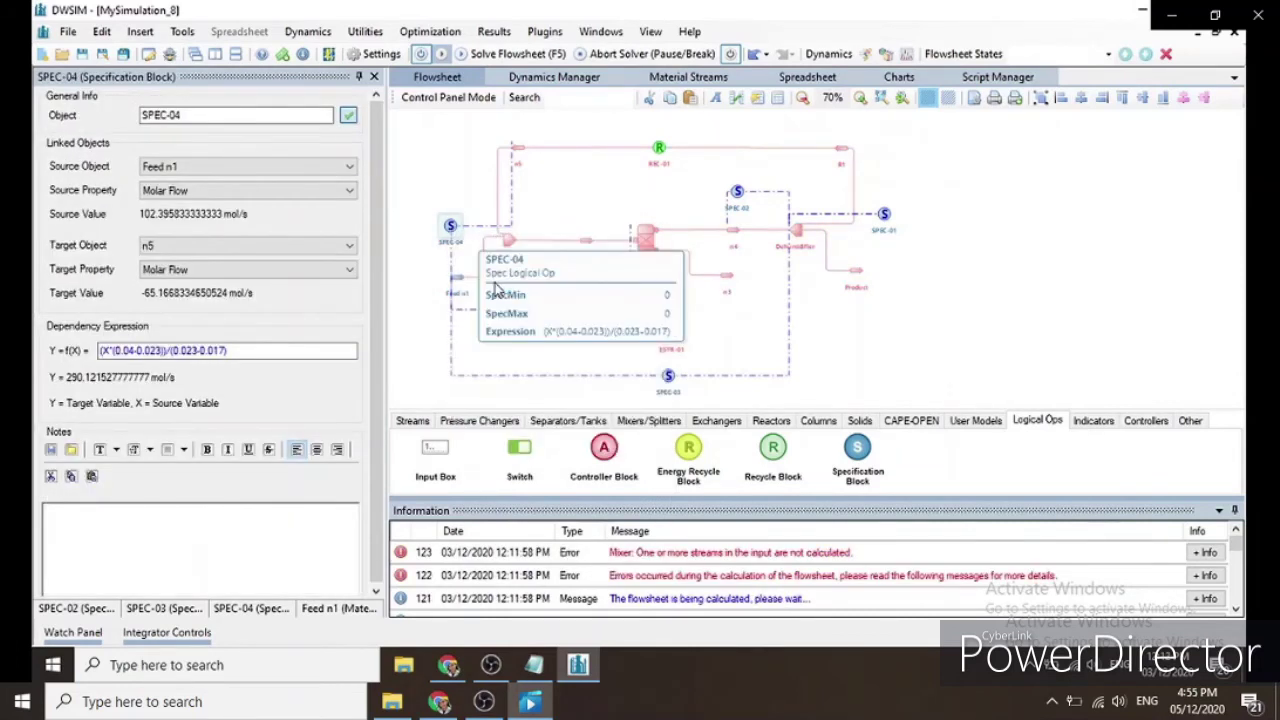
# Step: Recalculate specification block SPEC-05 and solve the whole flowsheet
pyautogui.click(530, 311)
pyautogui.rightClick(529, 310)
pyautogui.click(580, 362)
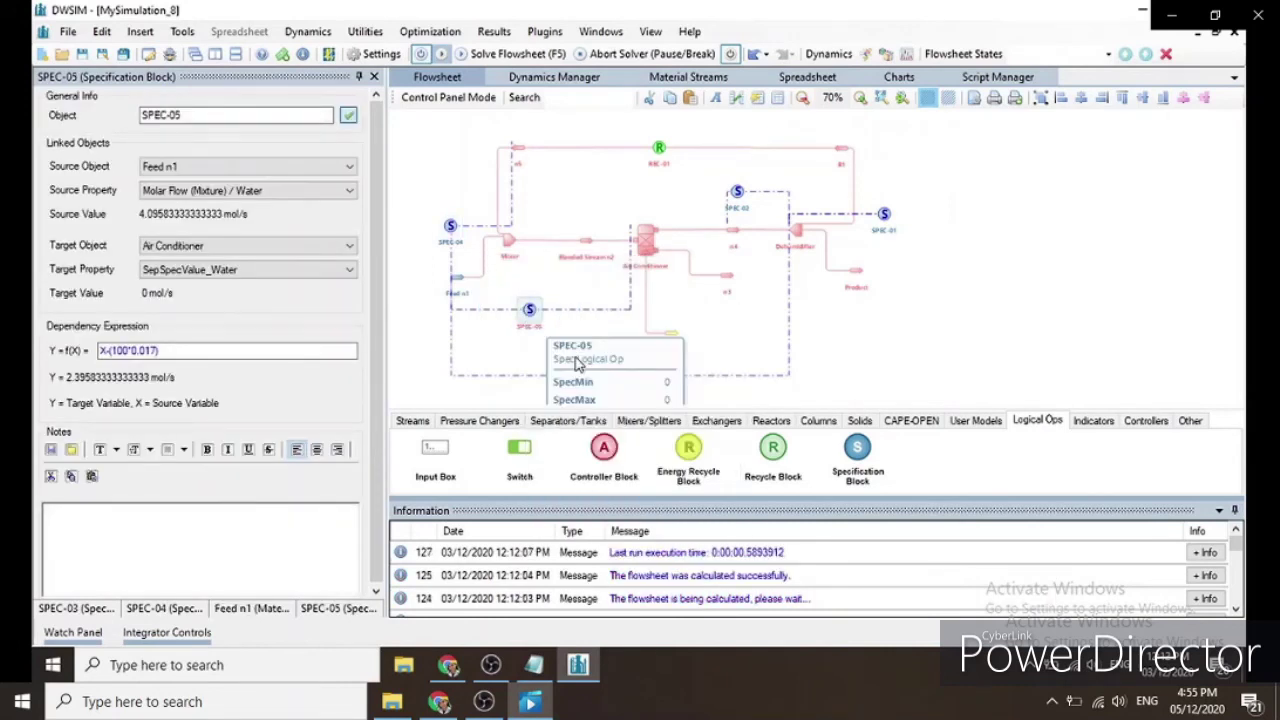
pyautogui.click(490, 58)
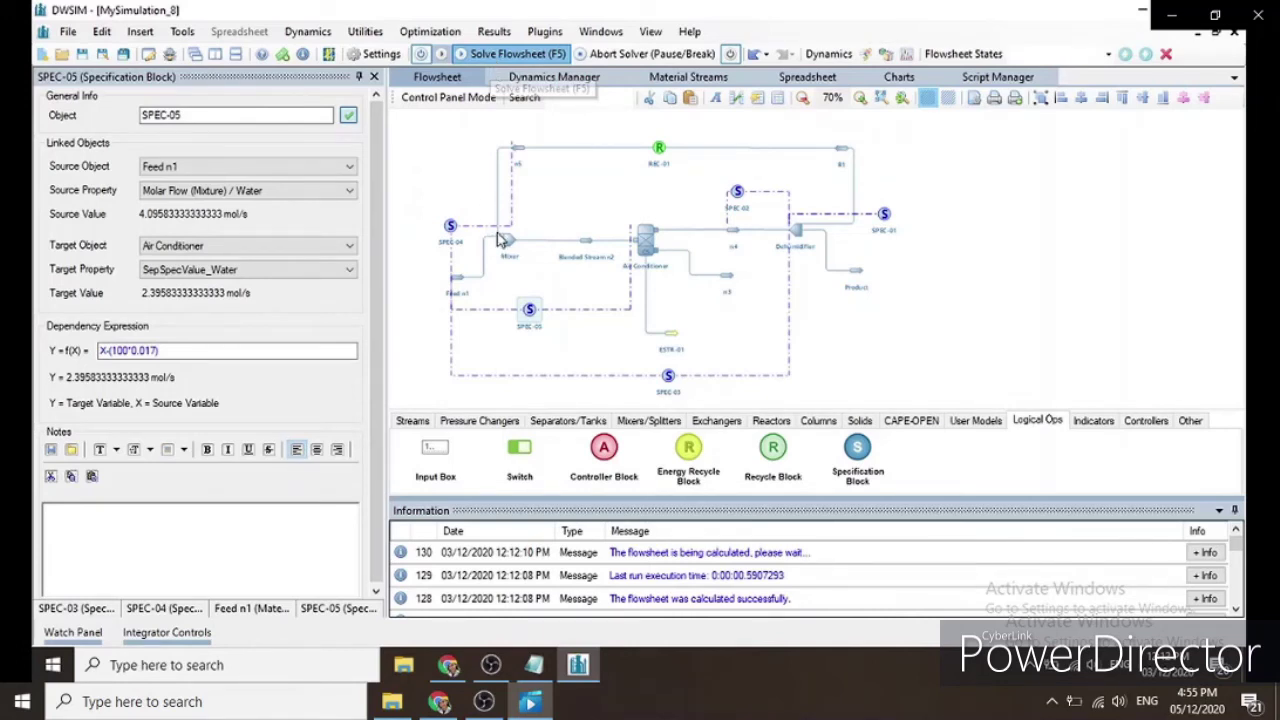
# Step: Examine the stream conditions and compound mole fractions of the Product and Feed n1 streams
pyautogui.click(857, 271)
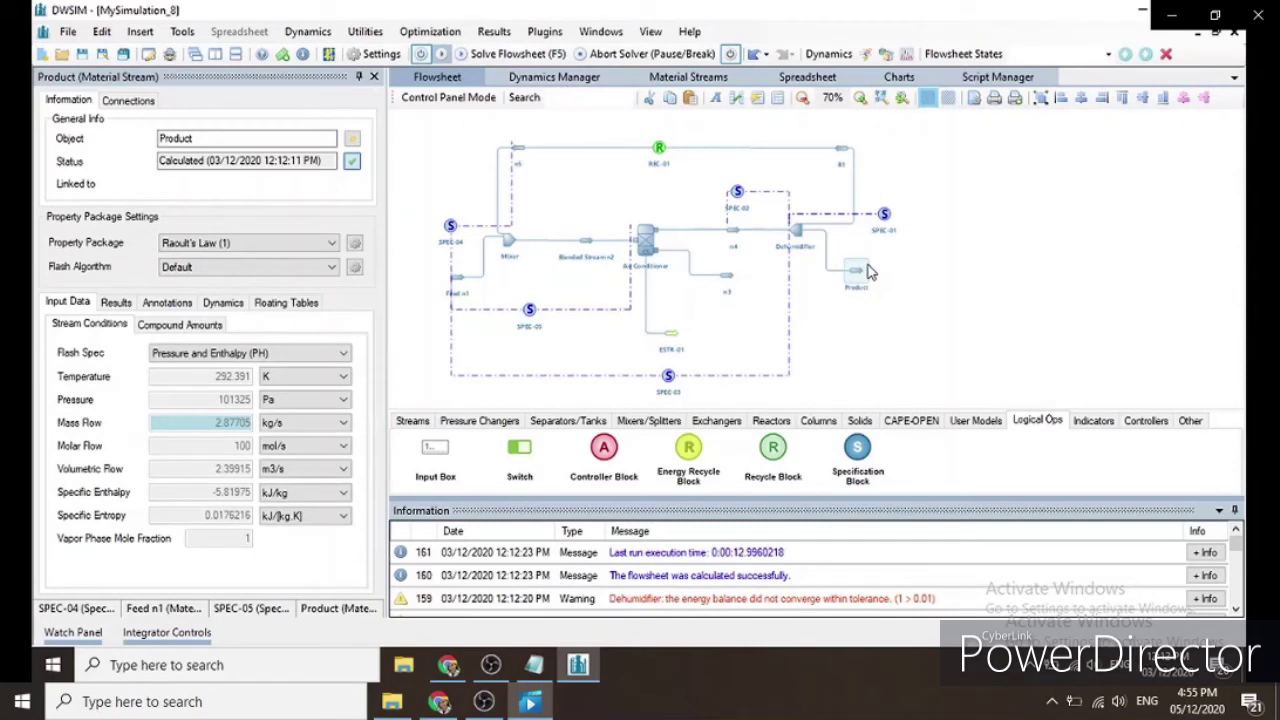
pyautogui.click(183, 324)
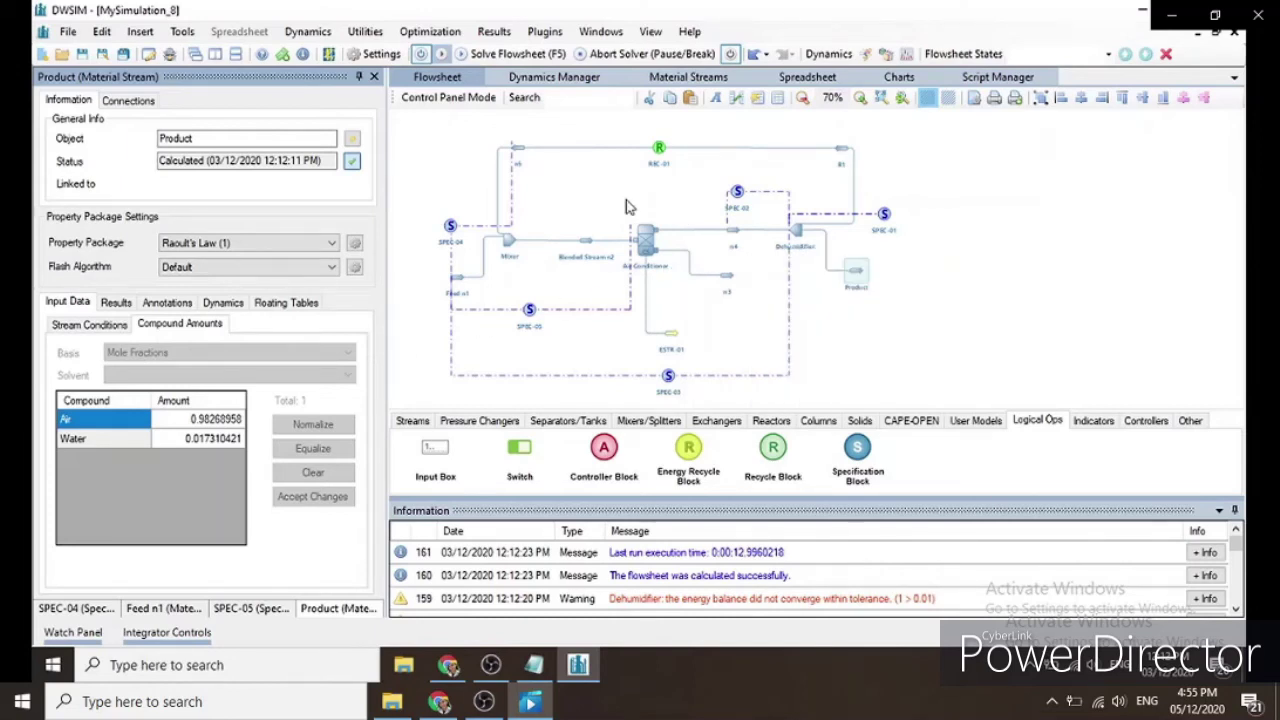
pyautogui.click(457, 278)
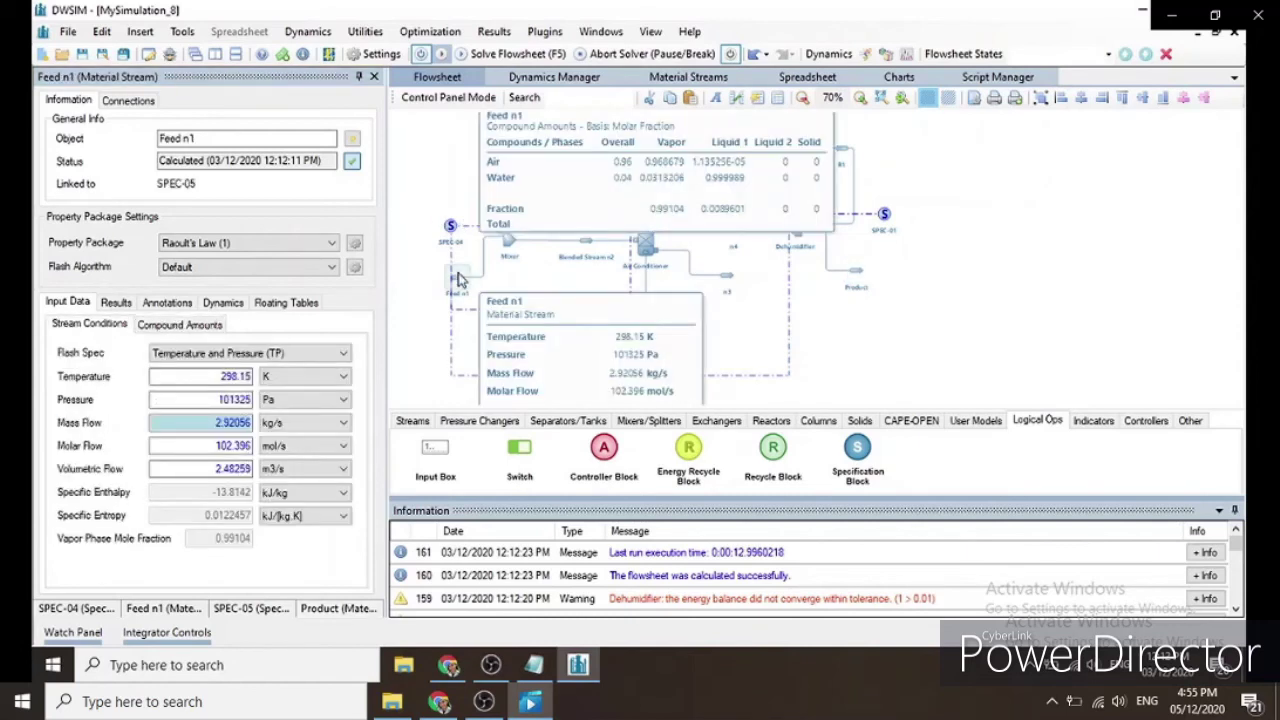
pyautogui.rightClick(232, 442)
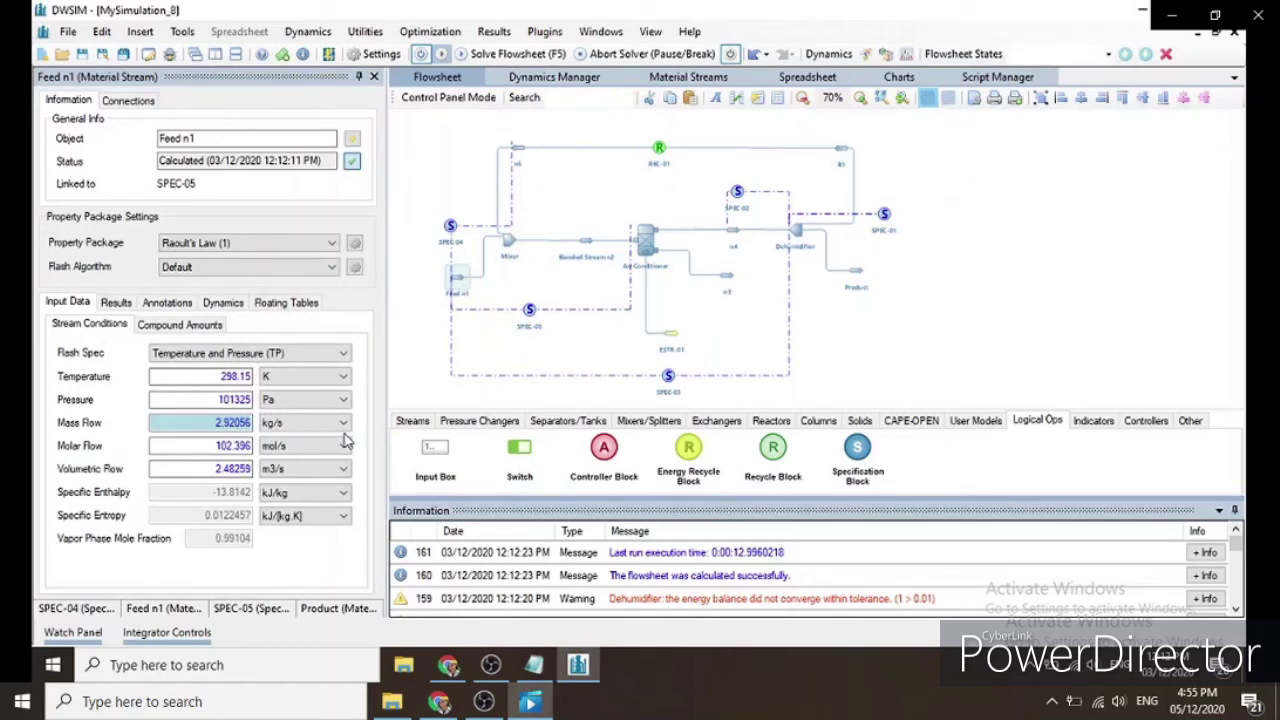
pyautogui.click(189, 328)
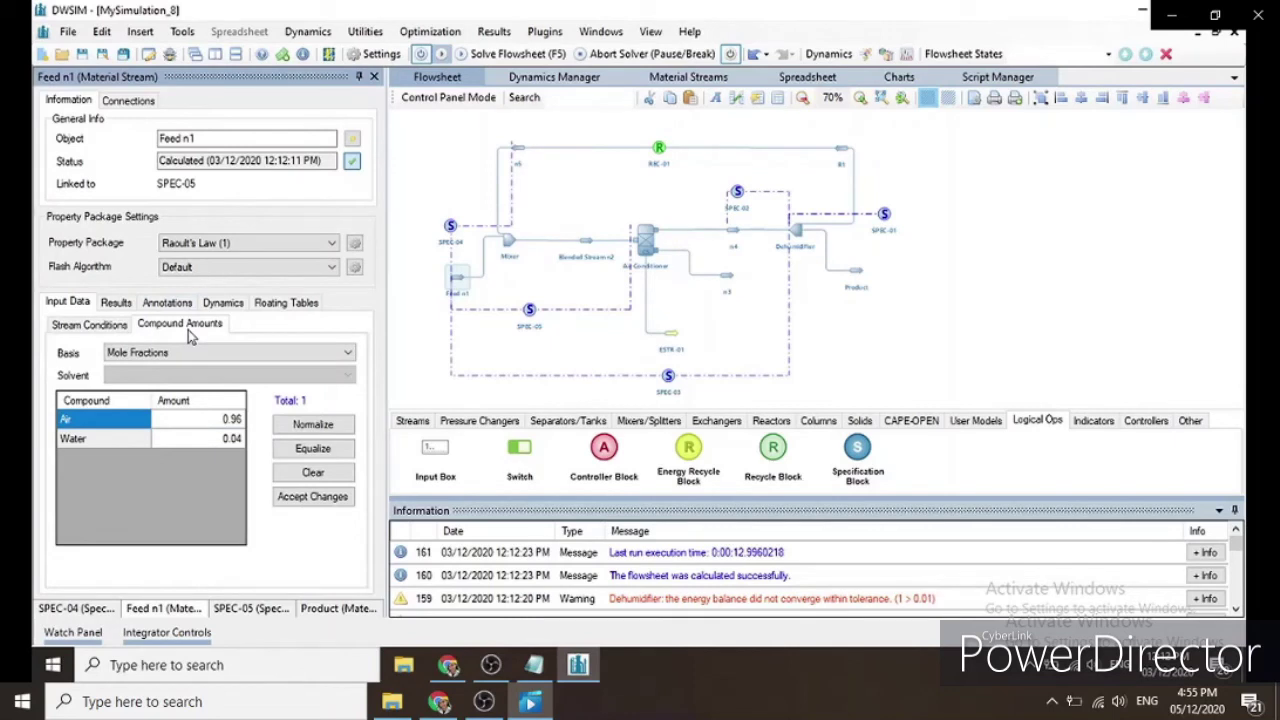
# Step: Examine the stream conditions and compound mole fractions of streams n5 and Blended Stream n2
pyautogui.click(518, 152)
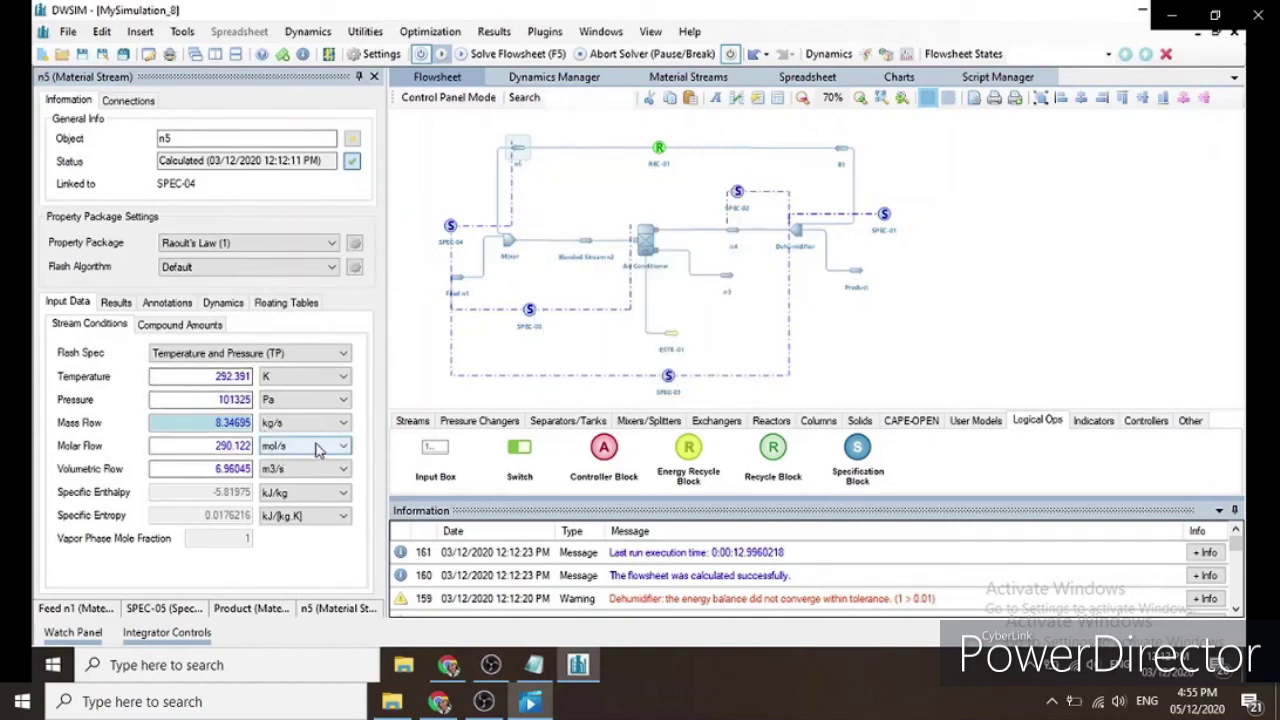
pyautogui.click(203, 330)
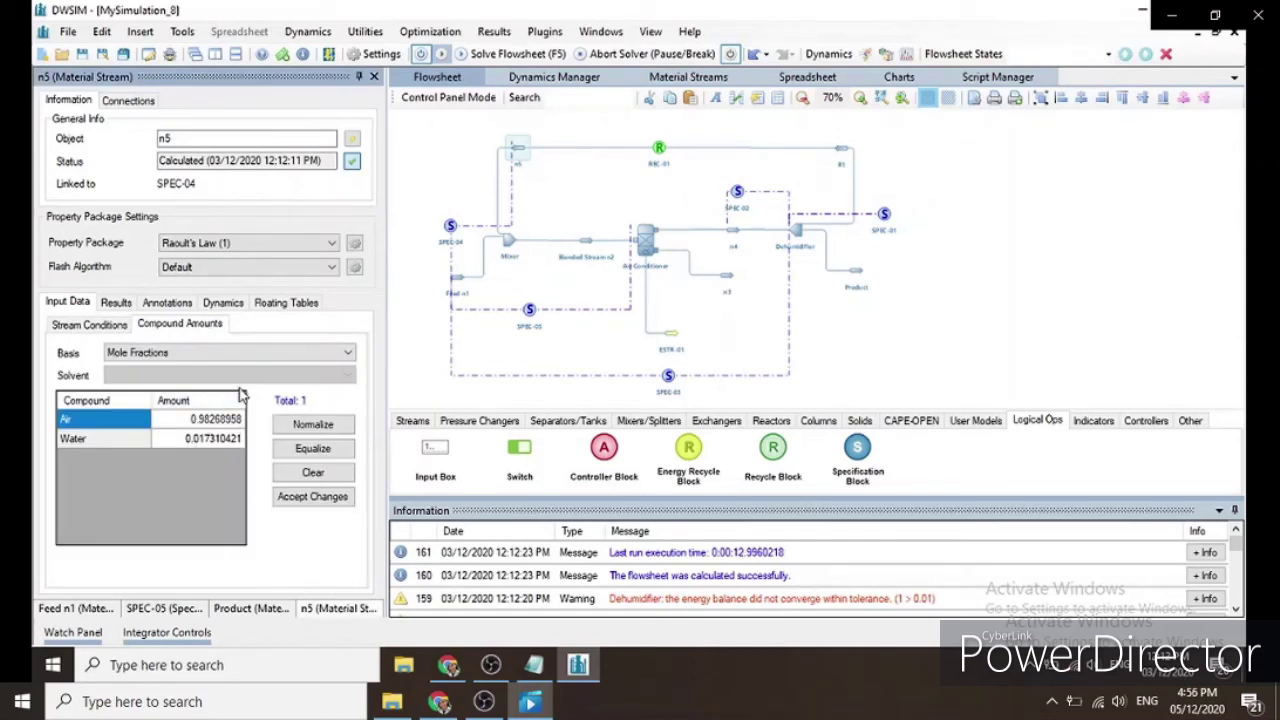
pyautogui.click(585, 242)
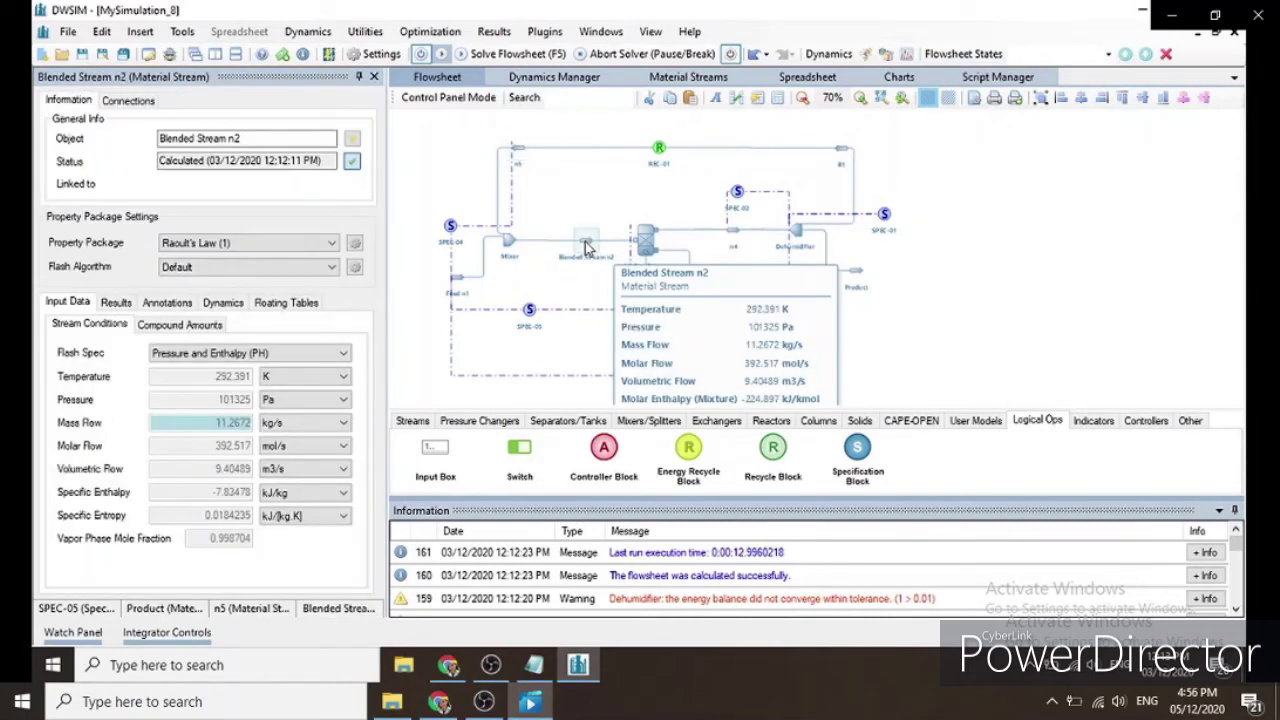
pyautogui.click(310, 422)
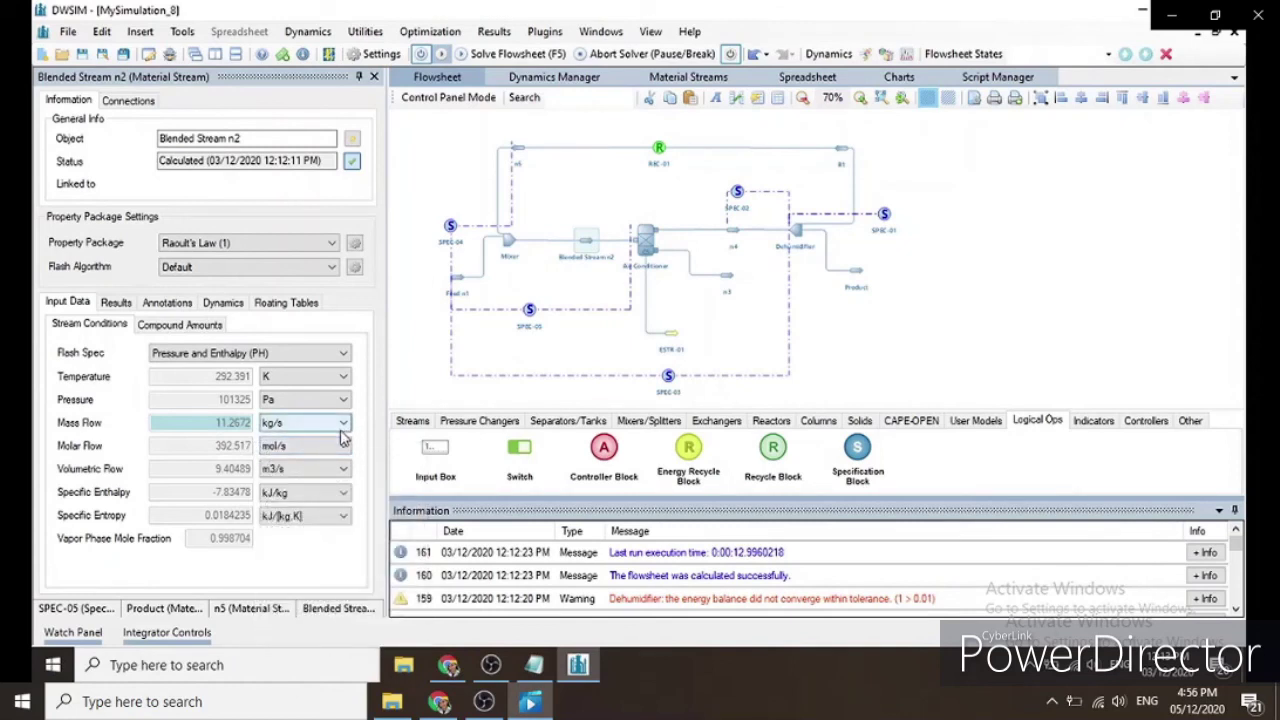
pyautogui.click(321, 452)
pyautogui.click(235, 447)
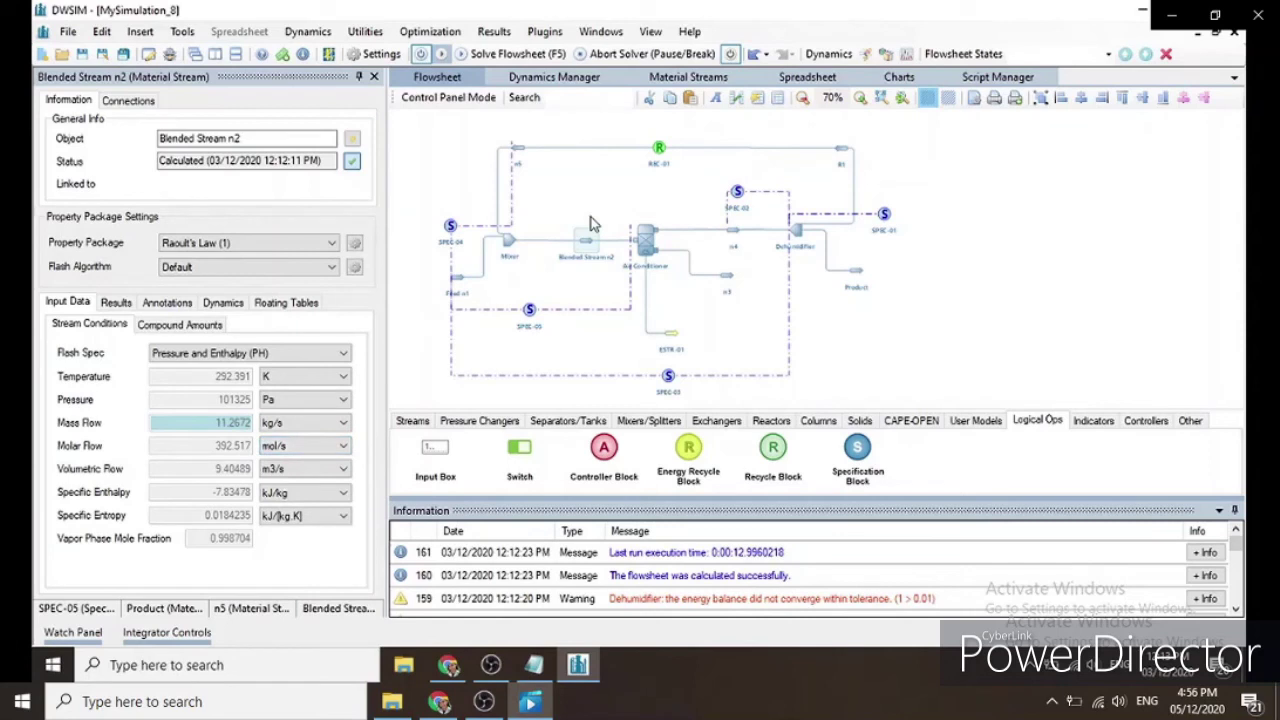
pyautogui.click(160, 328)
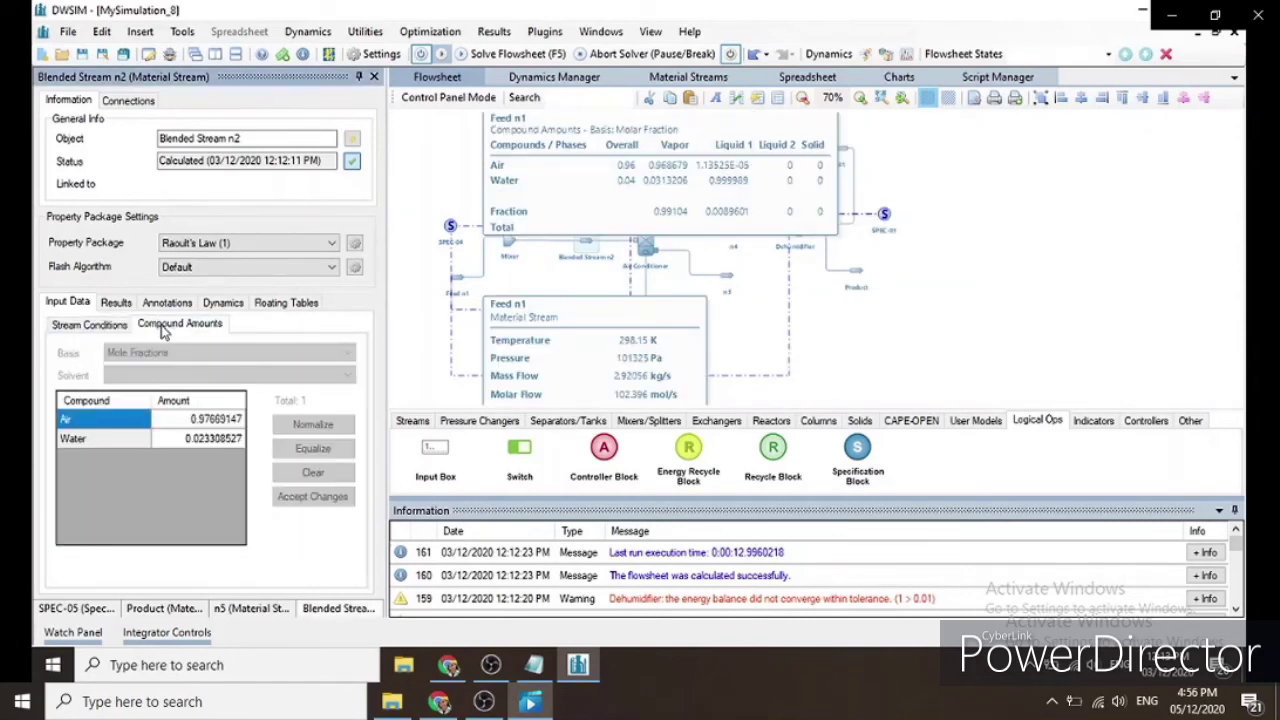
# Step: Examine the stream conditions of n3 and Product, including their mass and molar flows
pyautogui.click(722, 280)
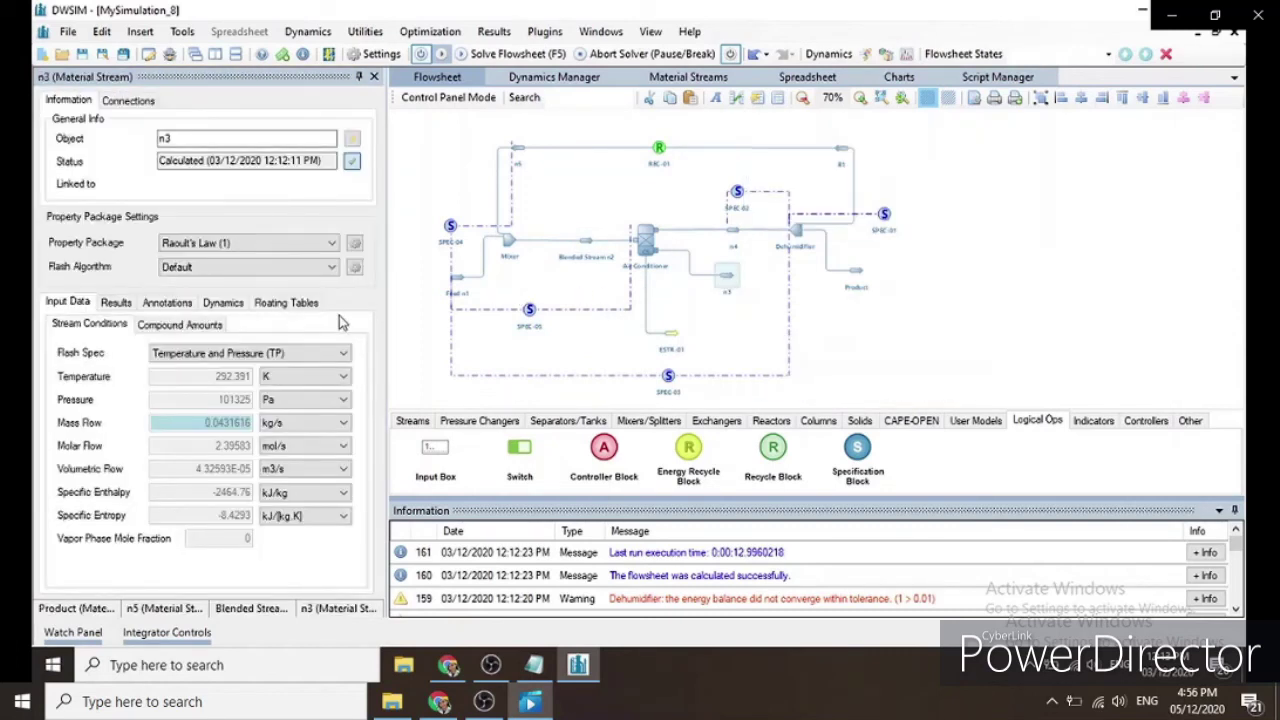
pyautogui.click(343, 422)
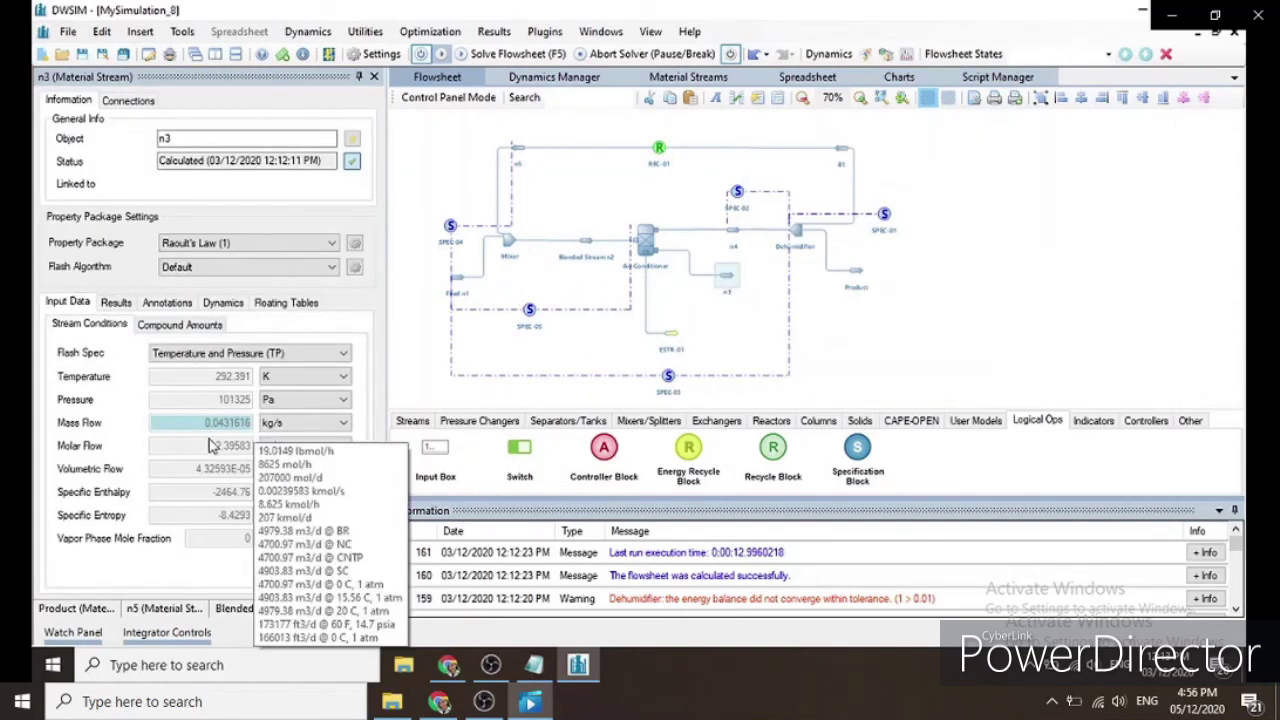
pyautogui.click(341, 441)
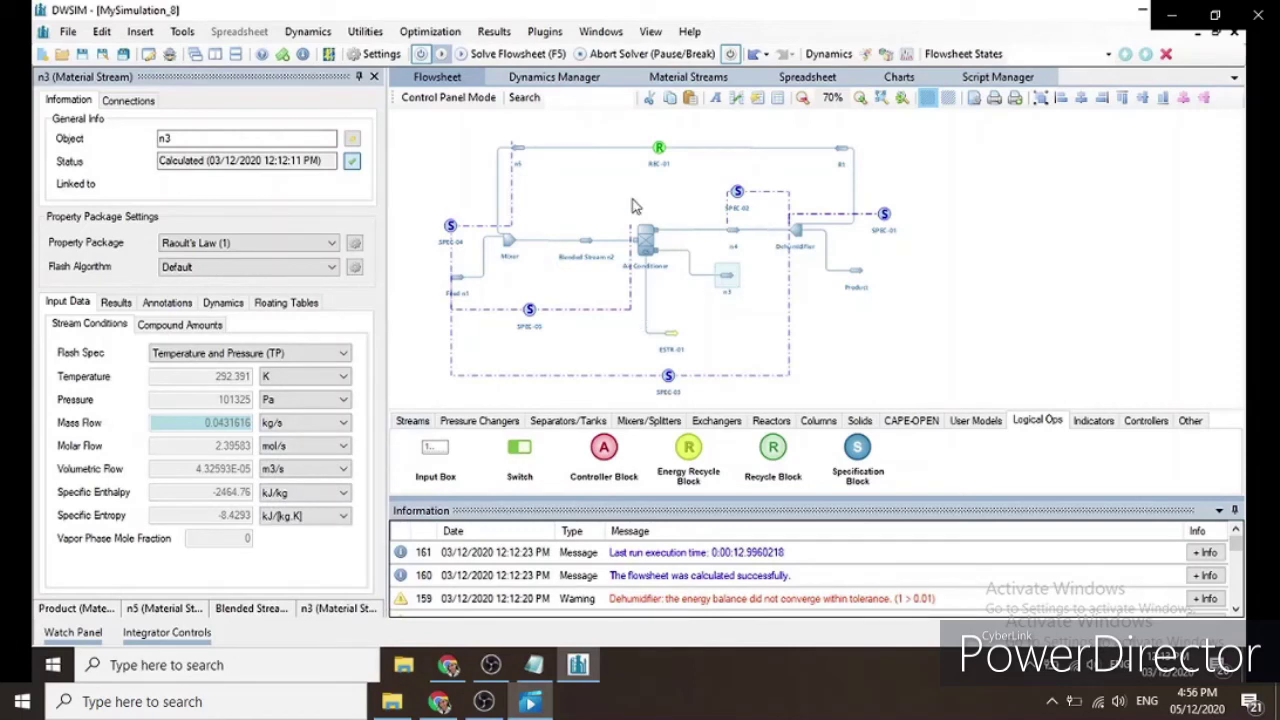
pyautogui.moveTo(855, 283)
pyautogui.scroll(-1, 855, 285)
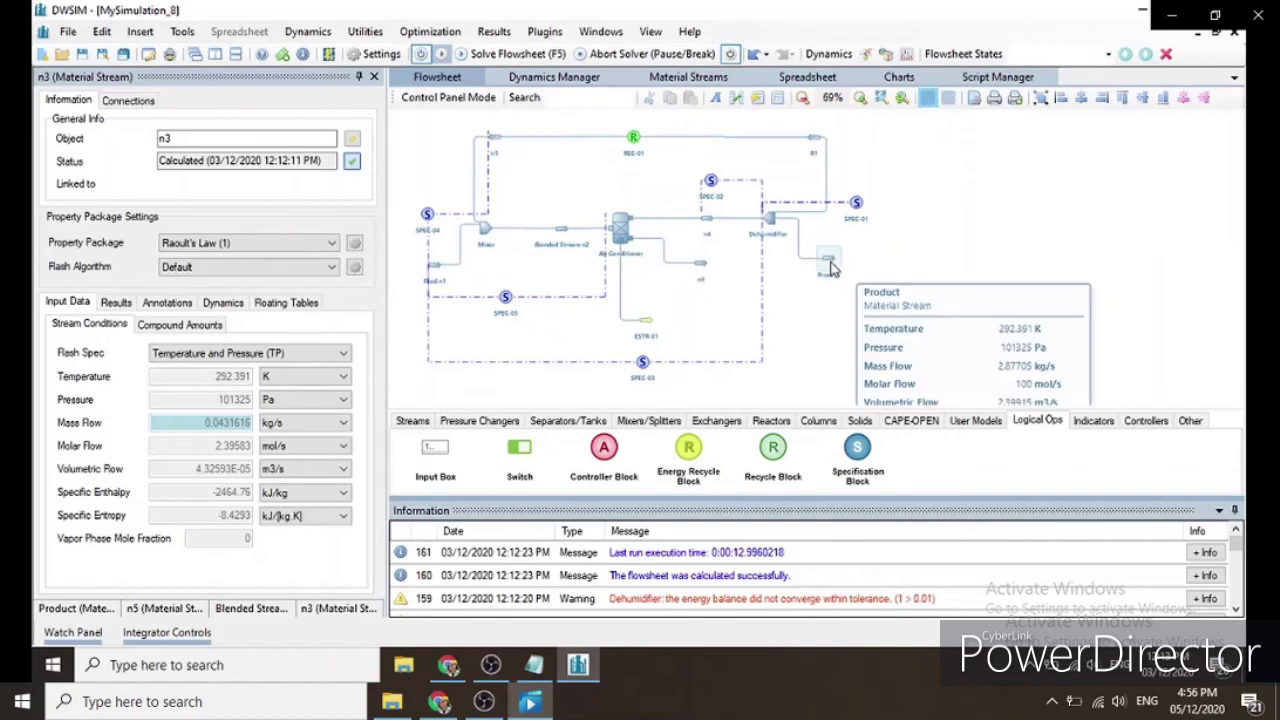
pyautogui.click(830, 266)
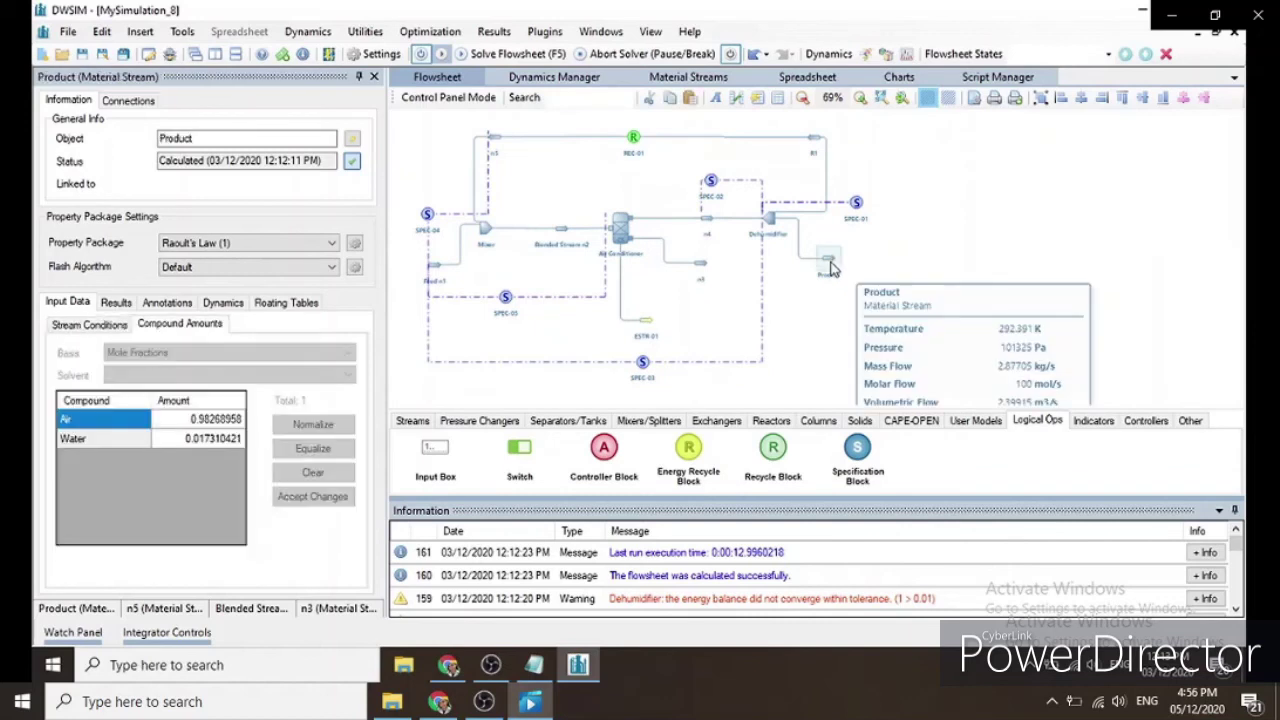
pyautogui.click(92, 326)
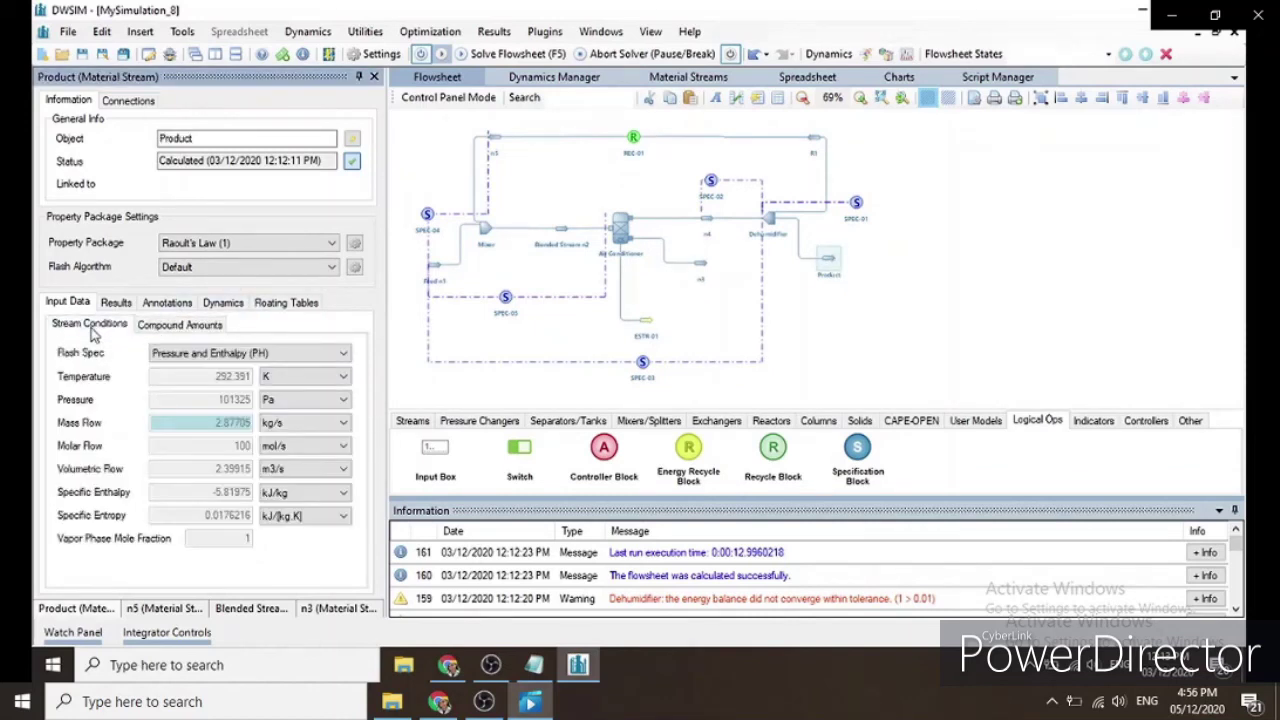
# Step: Insert a master property table listing Molar Flow for n5, n3, Product, Feed n1 and Blended Stream n2
pyautogui.click(777, 103)
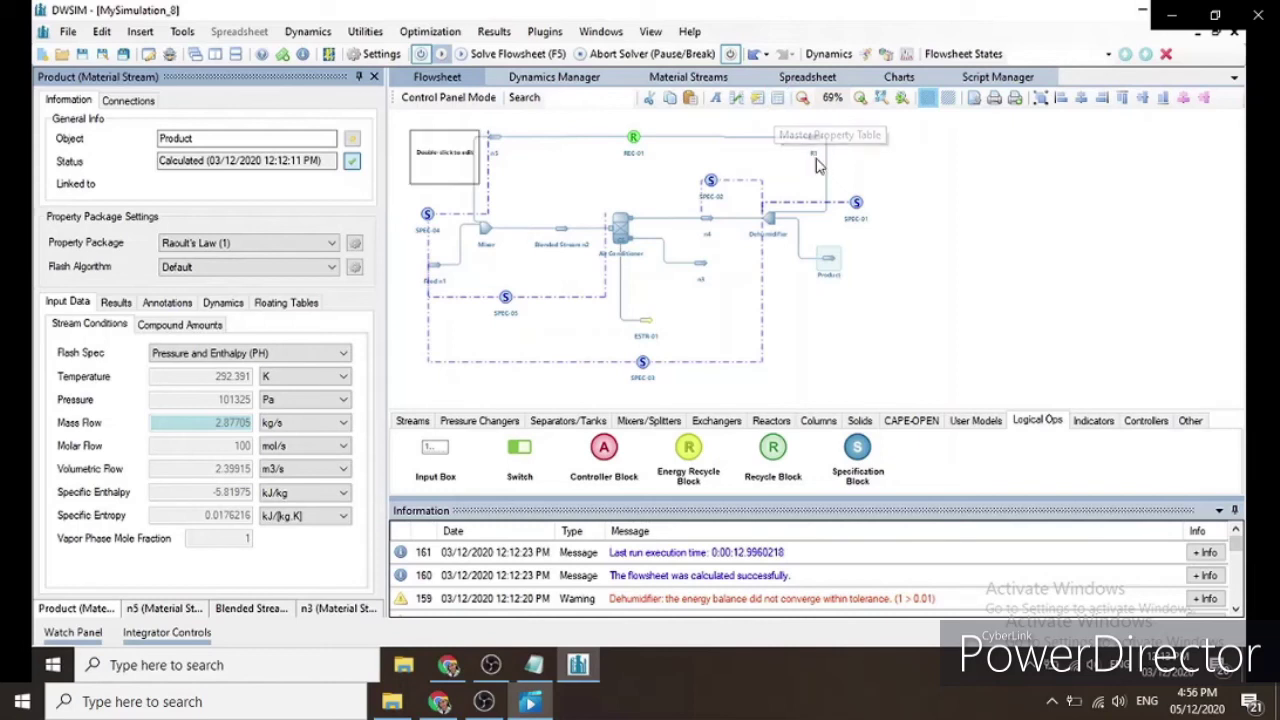
pyautogui.doubleClick(436, 163)
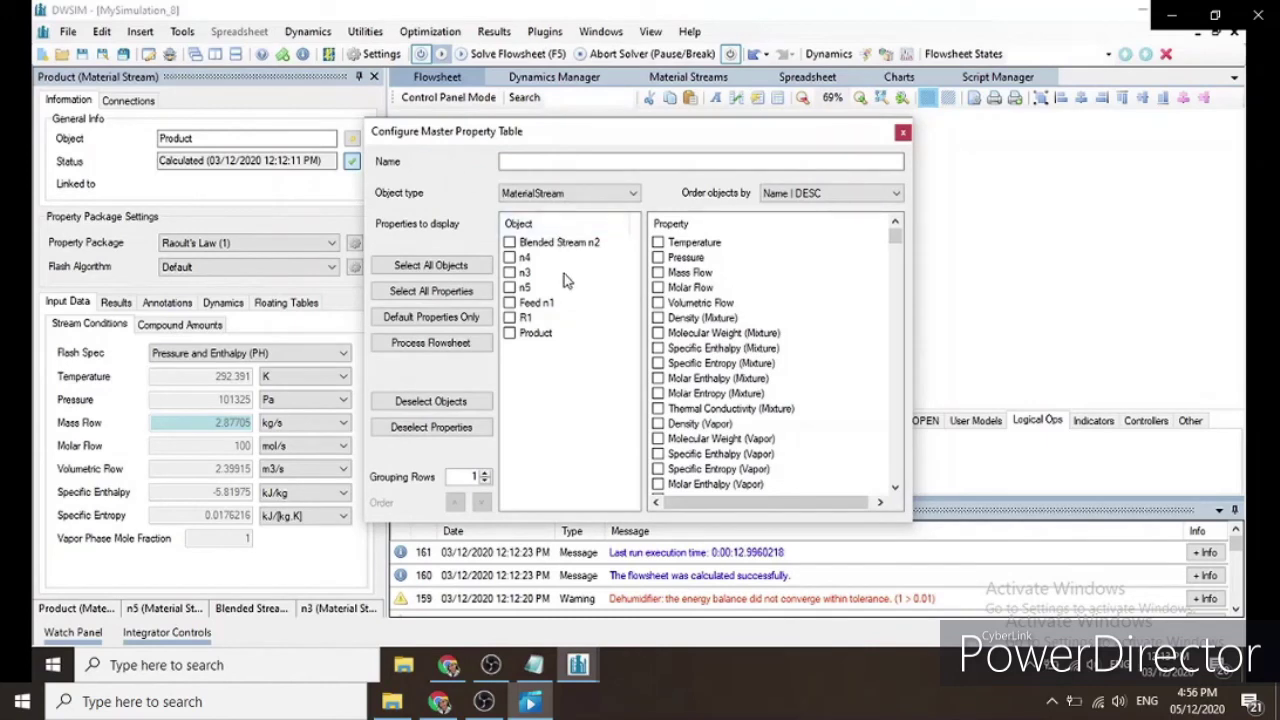
pyautogui.click(510, 334)
pyautogui.click(510, 303)
pyautogui.click(509, 272)
pyautogui.click(903, 132)
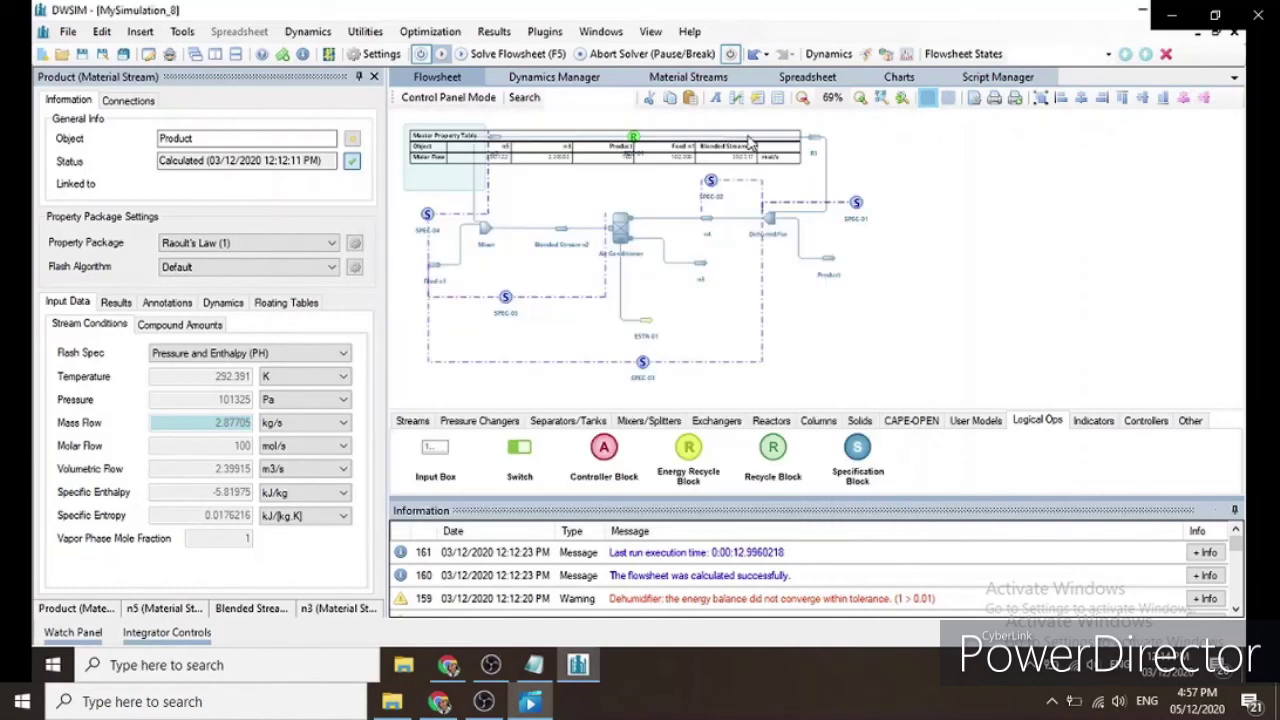
# Step: Enlarge the flowsheet area by shrinking the message log, and place the master property table beneath the process diagram
pyautogui.moveTo(748, 142); pyautogui.dragTo(862, 300)
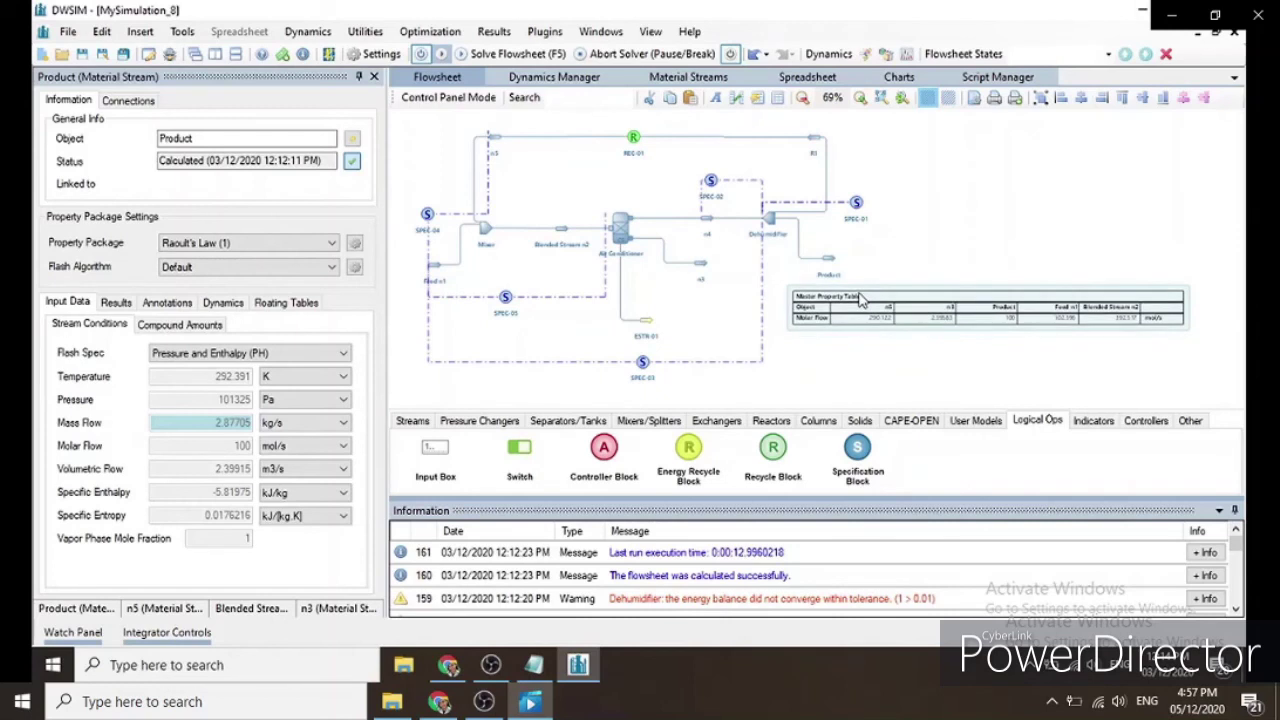
pyautogui.click(856, 99)
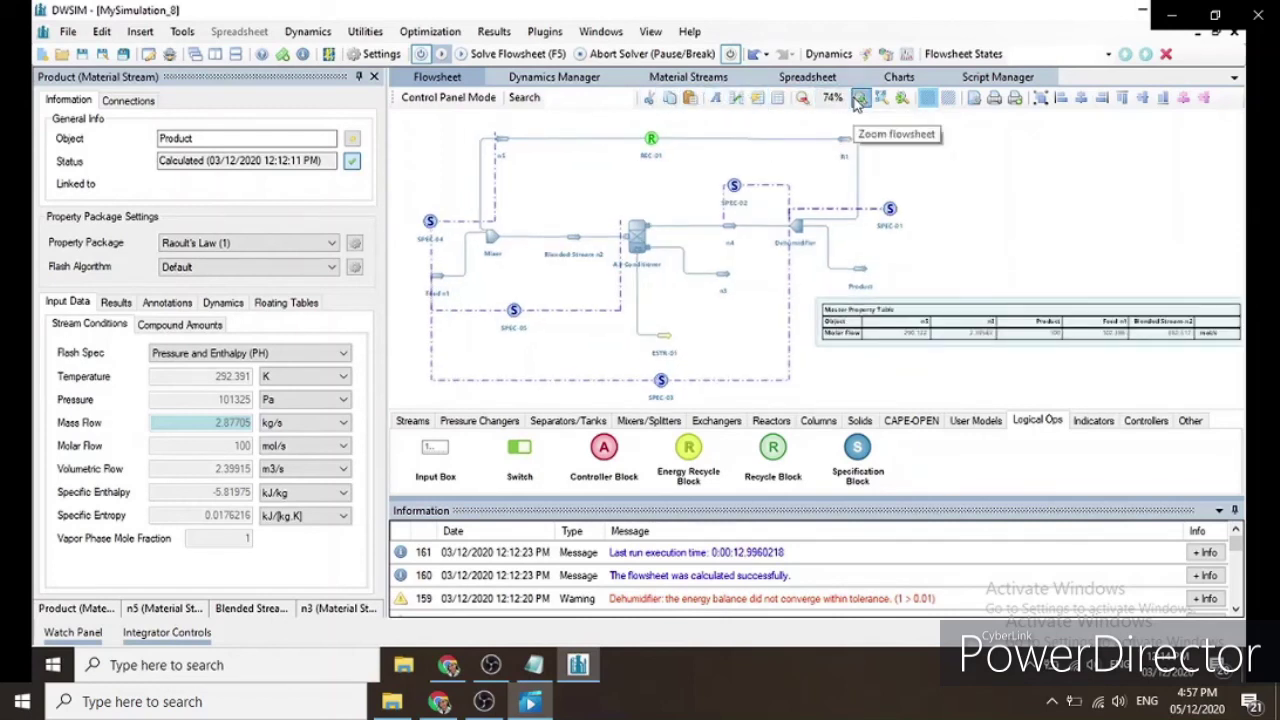
pyautogui.click(856, 99)
pyautogui.scroll(-2, 1005, 247)
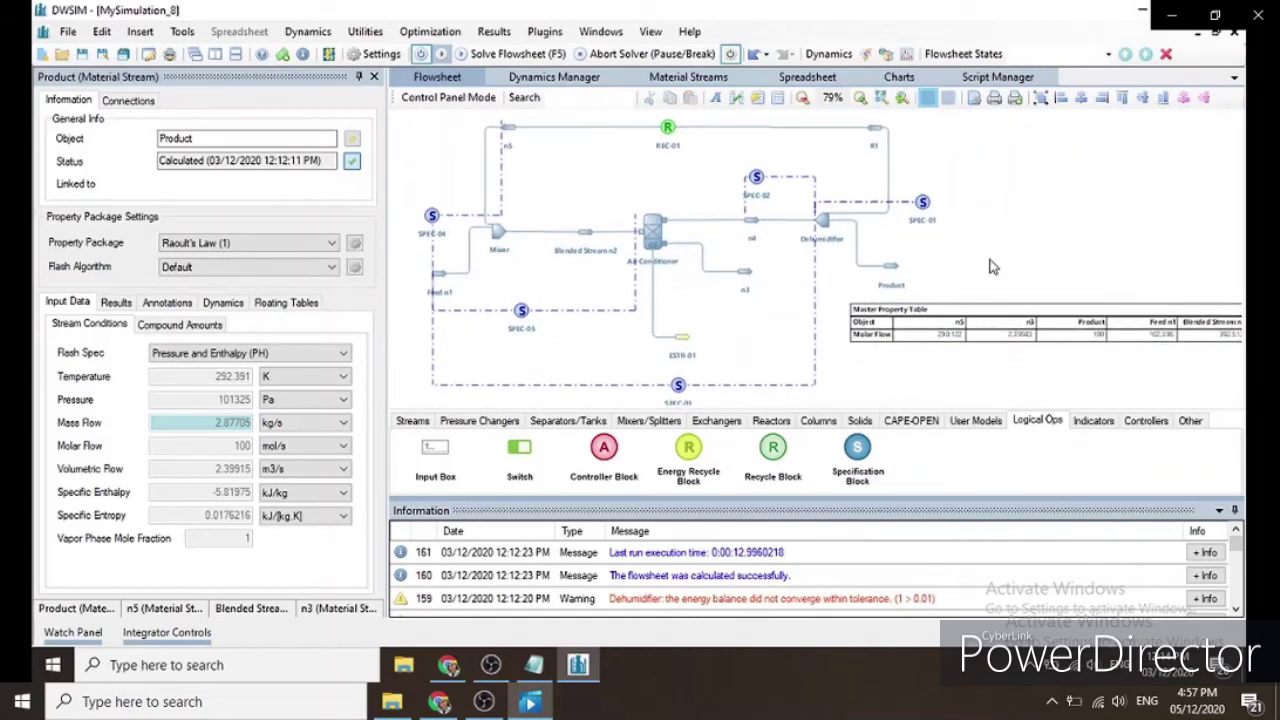
pyautogui.moveTo(806, 500); pyautogui.dragTo(806, 573)
pyautogui.moveTo(950, 313); pyautogui.dragTo(526, 424)
pyautogui.click(957, 412)
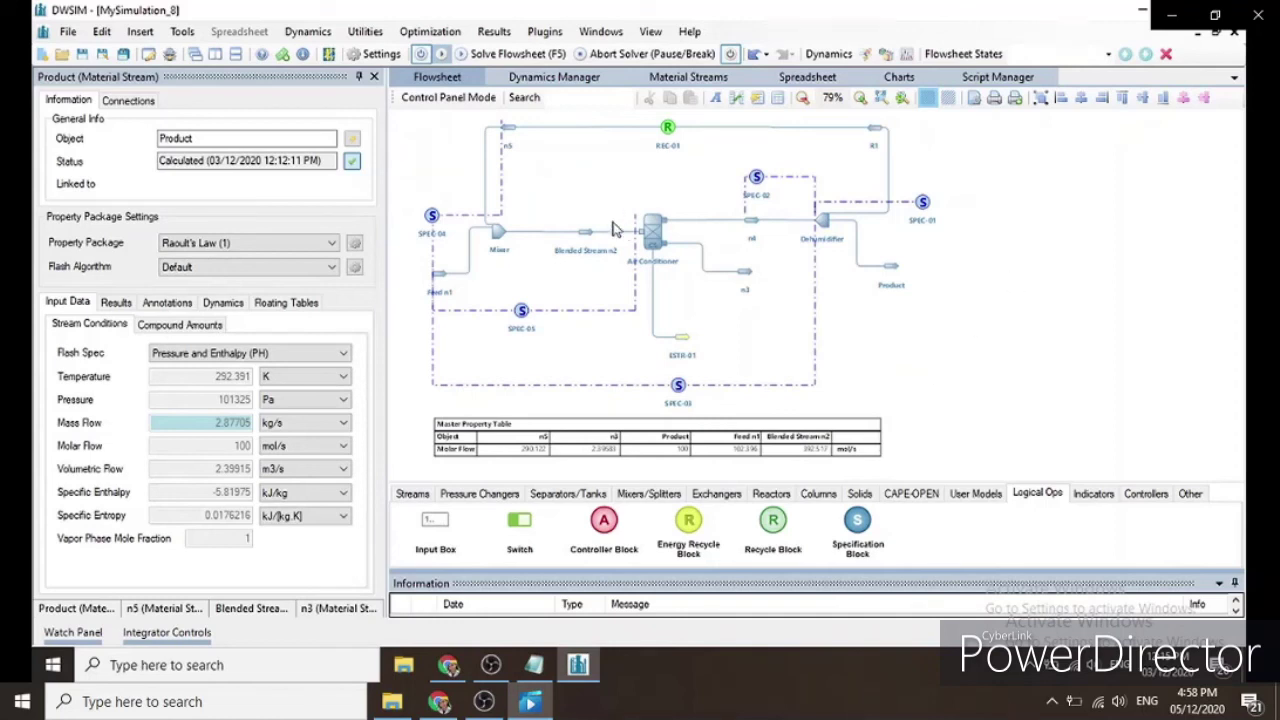
# Step: Check the air and water mole fractions of Feed n1, Blended Stream n2, n4 and n3
pyautogui.click(441, 276)
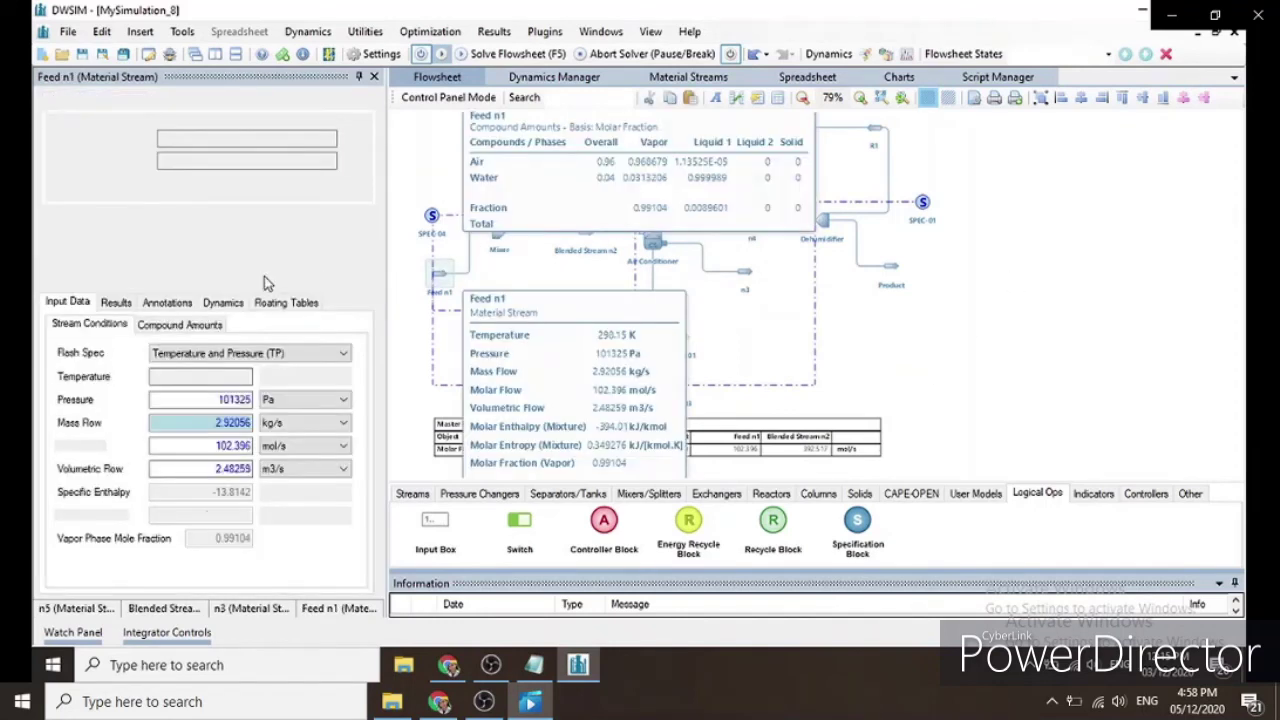
pyautogui.click(187, 330)
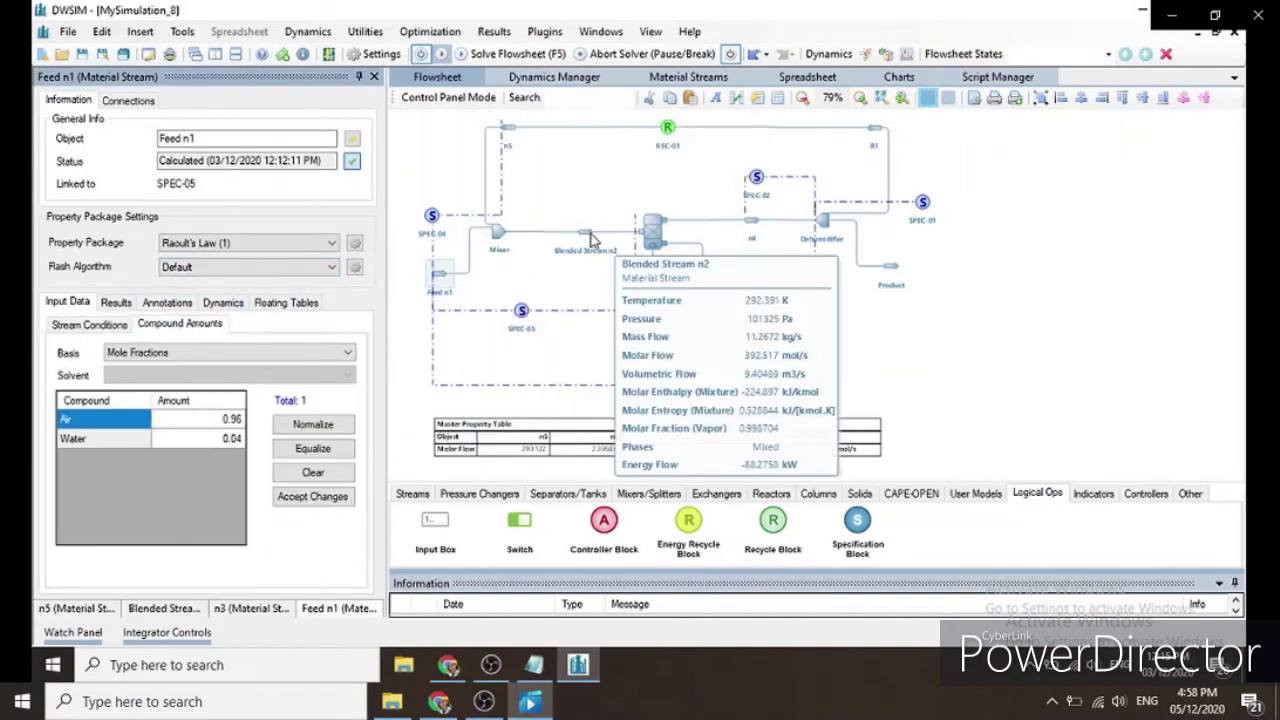
pyautogui.click(588, 238)
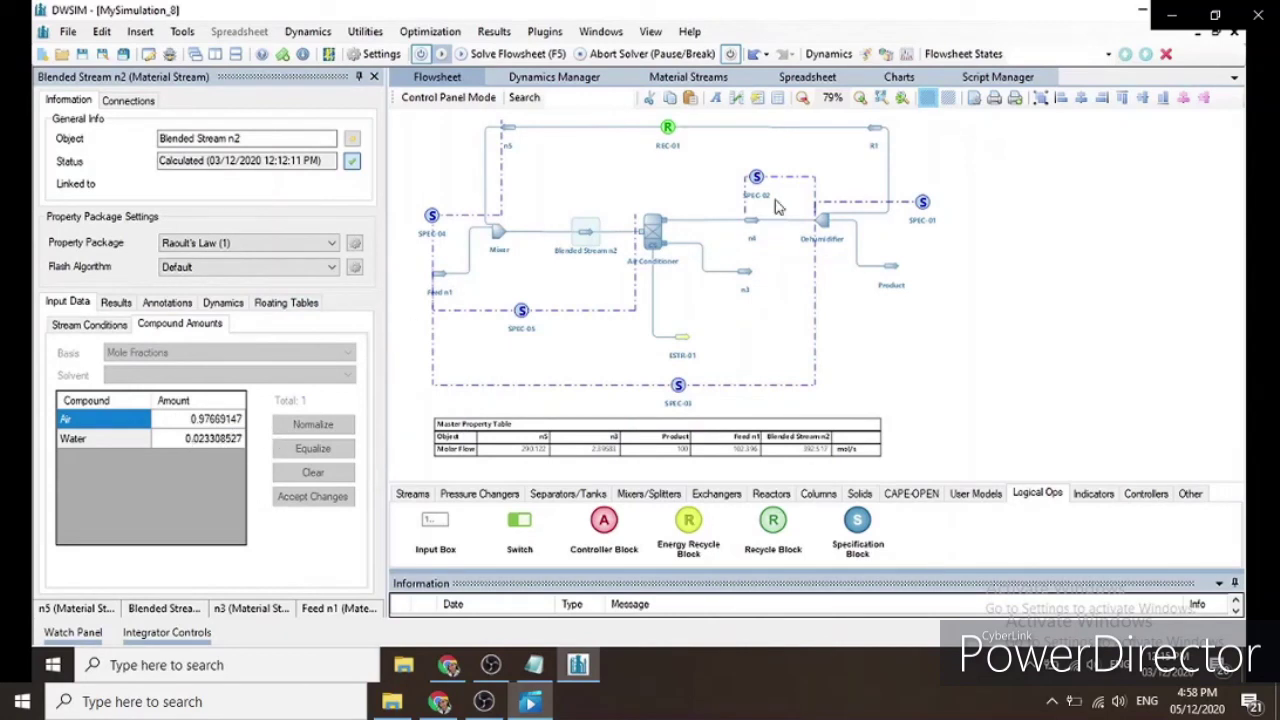
pyautogui.click(748, 224)
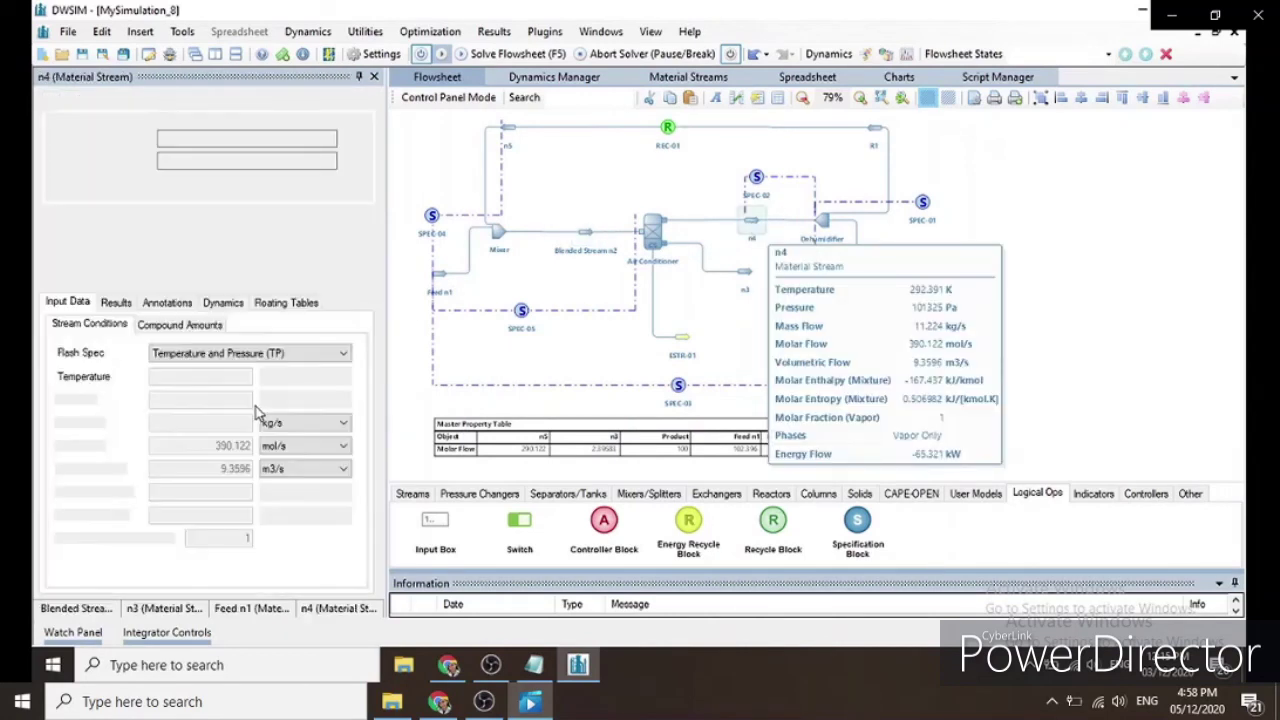
pyautogui.click(205, 326)
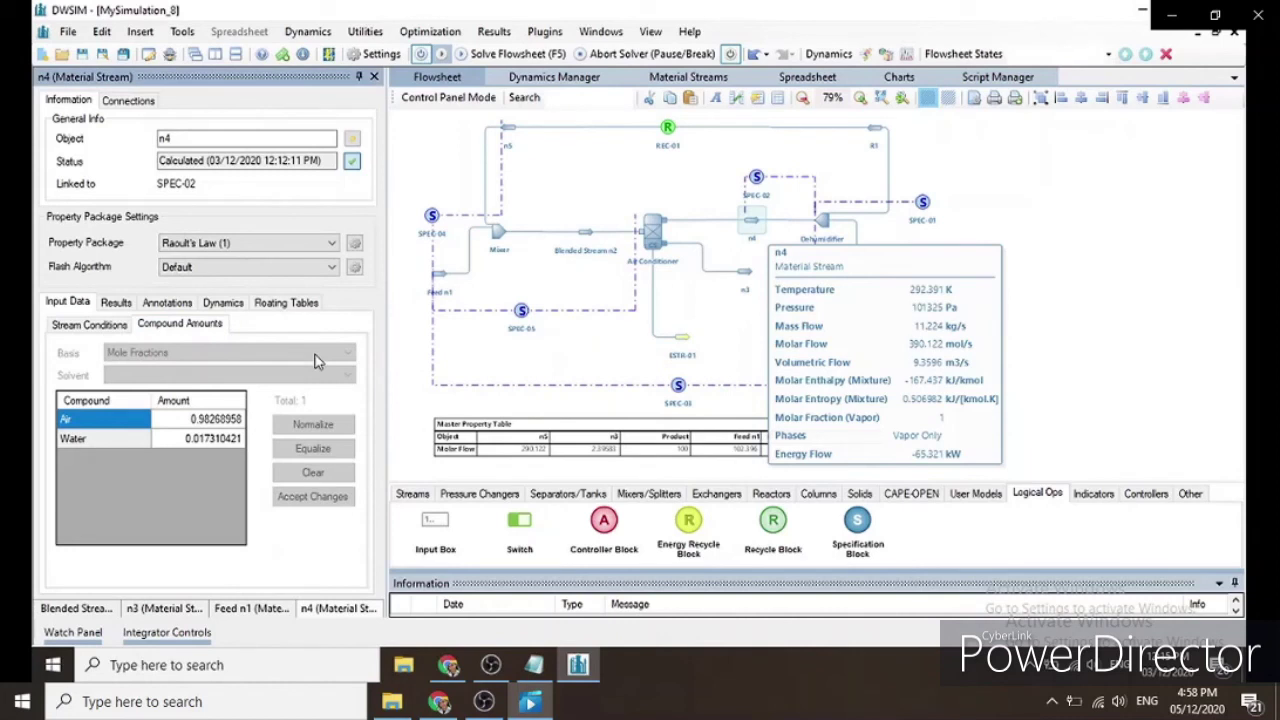
pyautogui.click(743, 278)
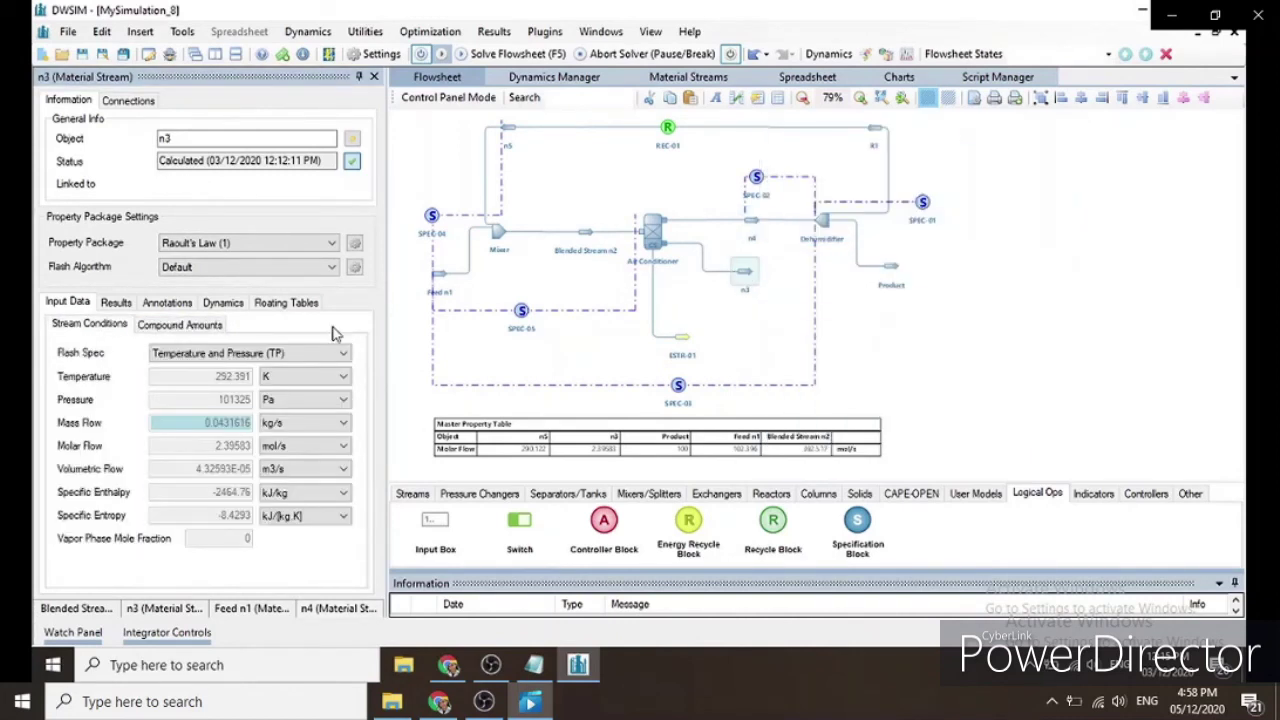
pyautogui.click(205, 326)
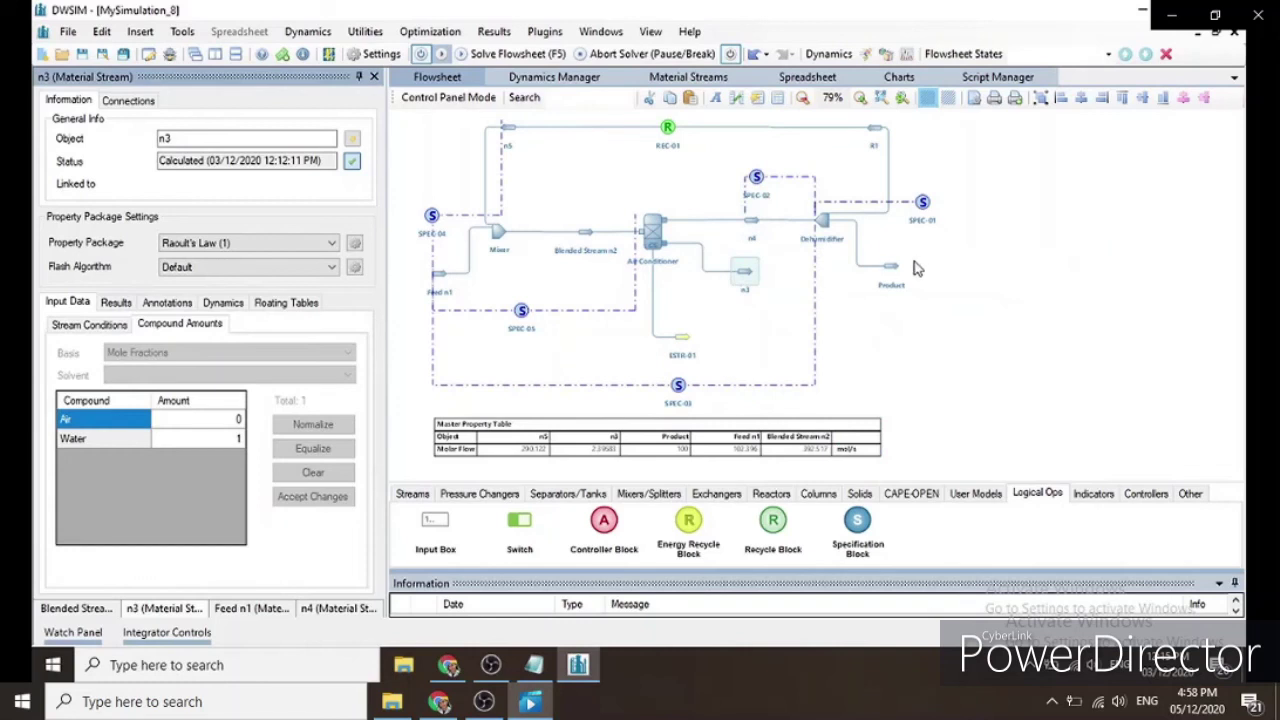
# Step: Check the air and water mole fractions of the Product, R1 and n5 streams
pyautogui.click(891, 270)
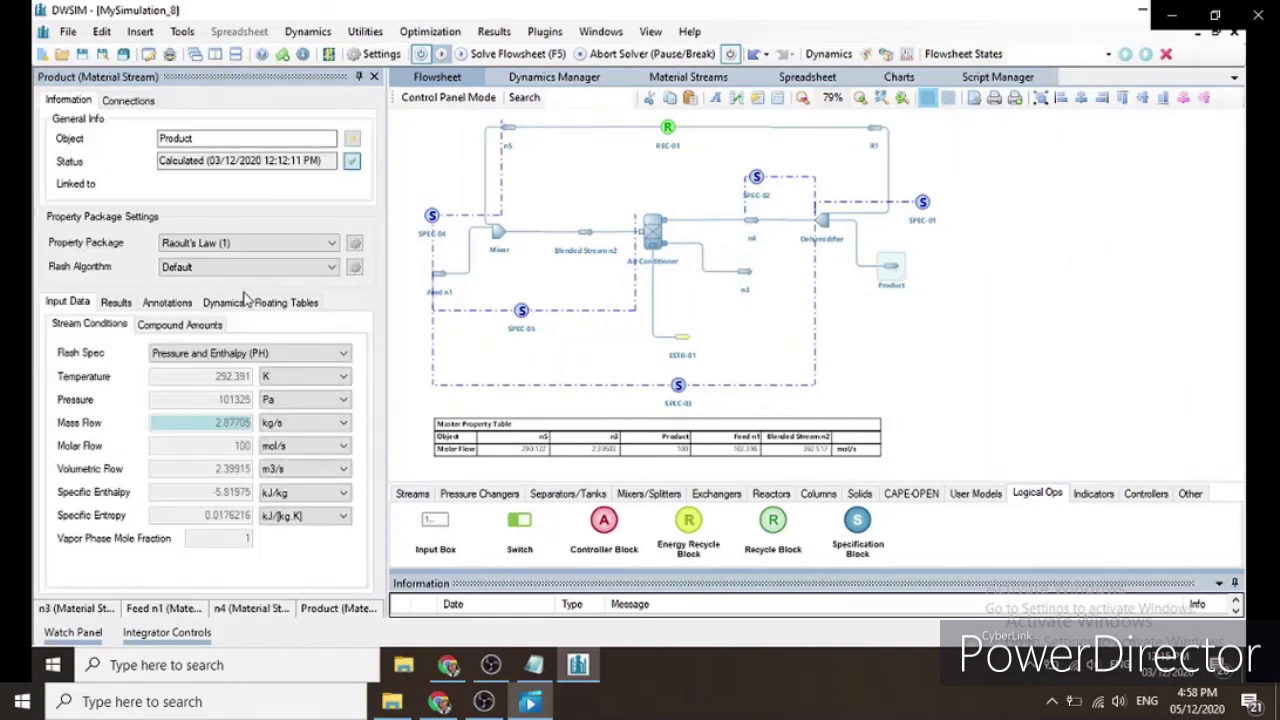
pyautogui.click(176, 324)
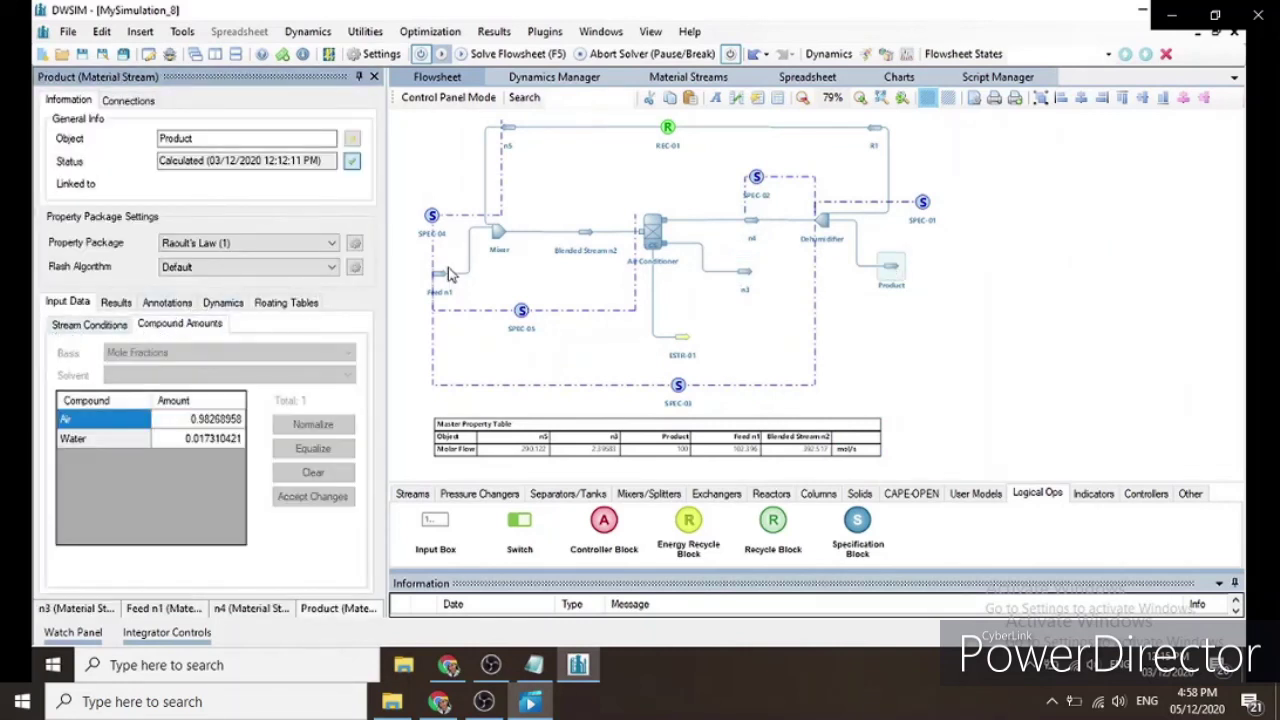
pyautogui.click(873, 133)
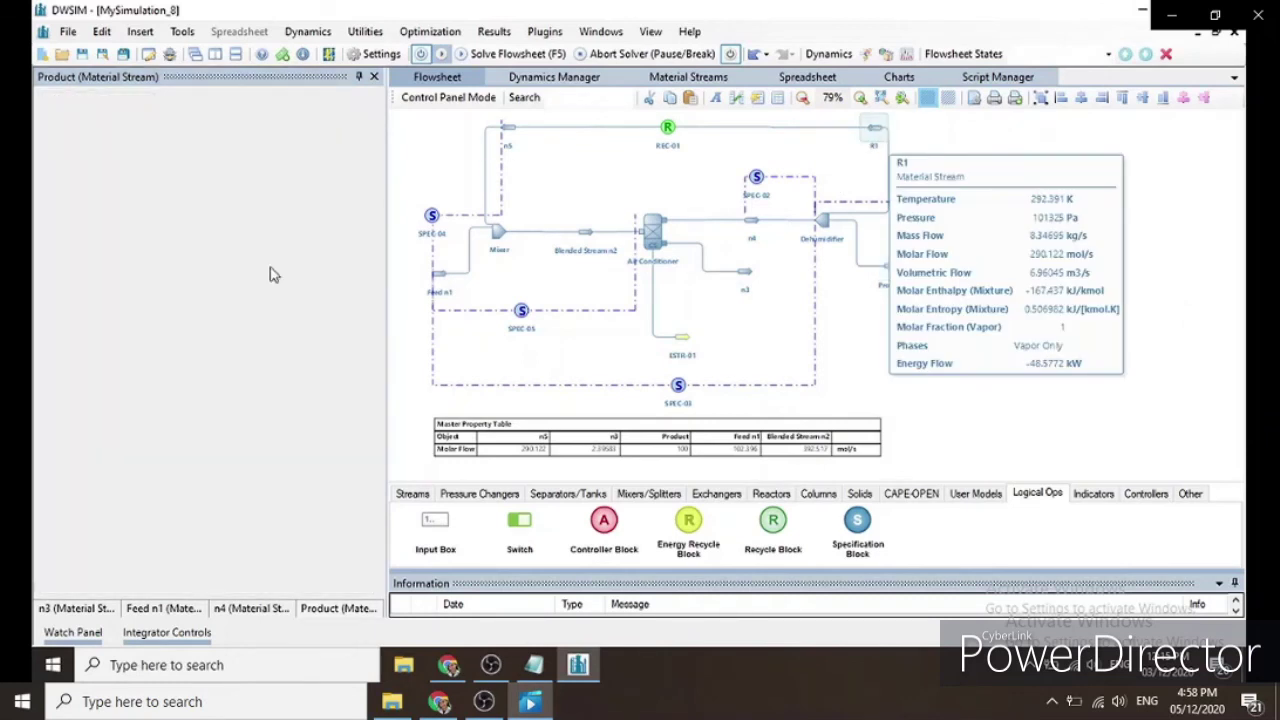
pyautogui.click(169, 327)
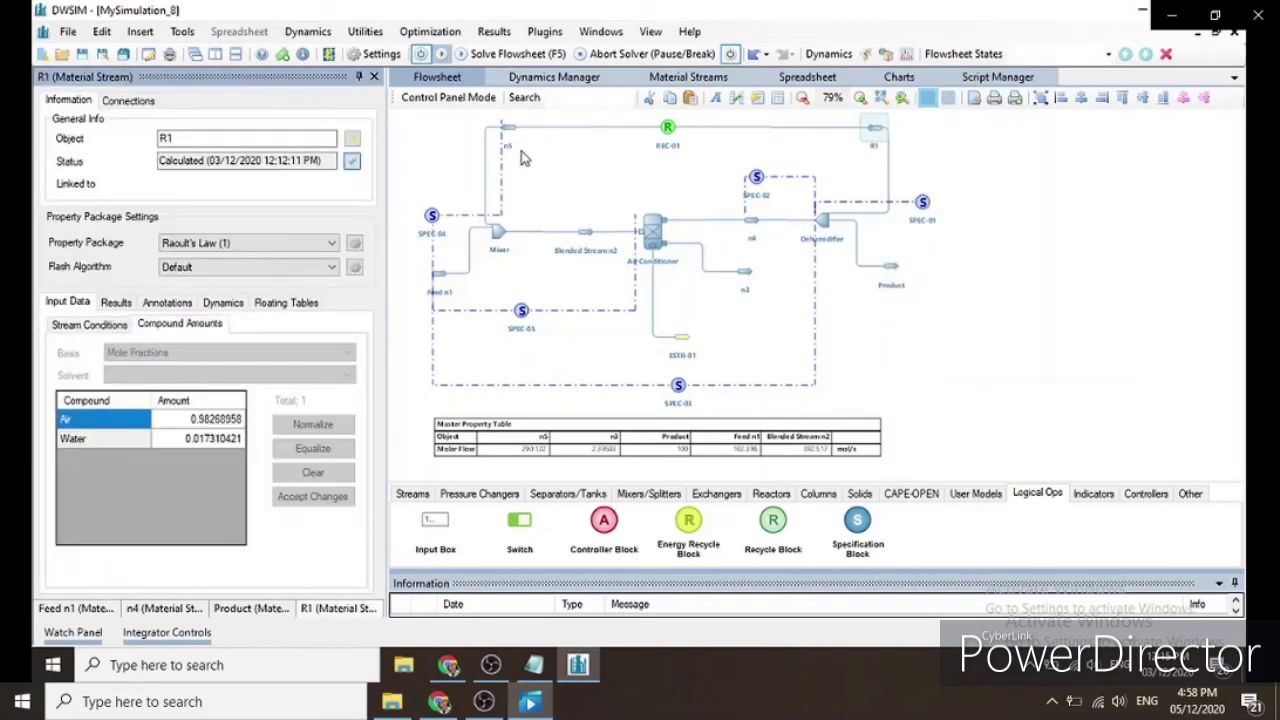
pyautogui.click(506, 137)
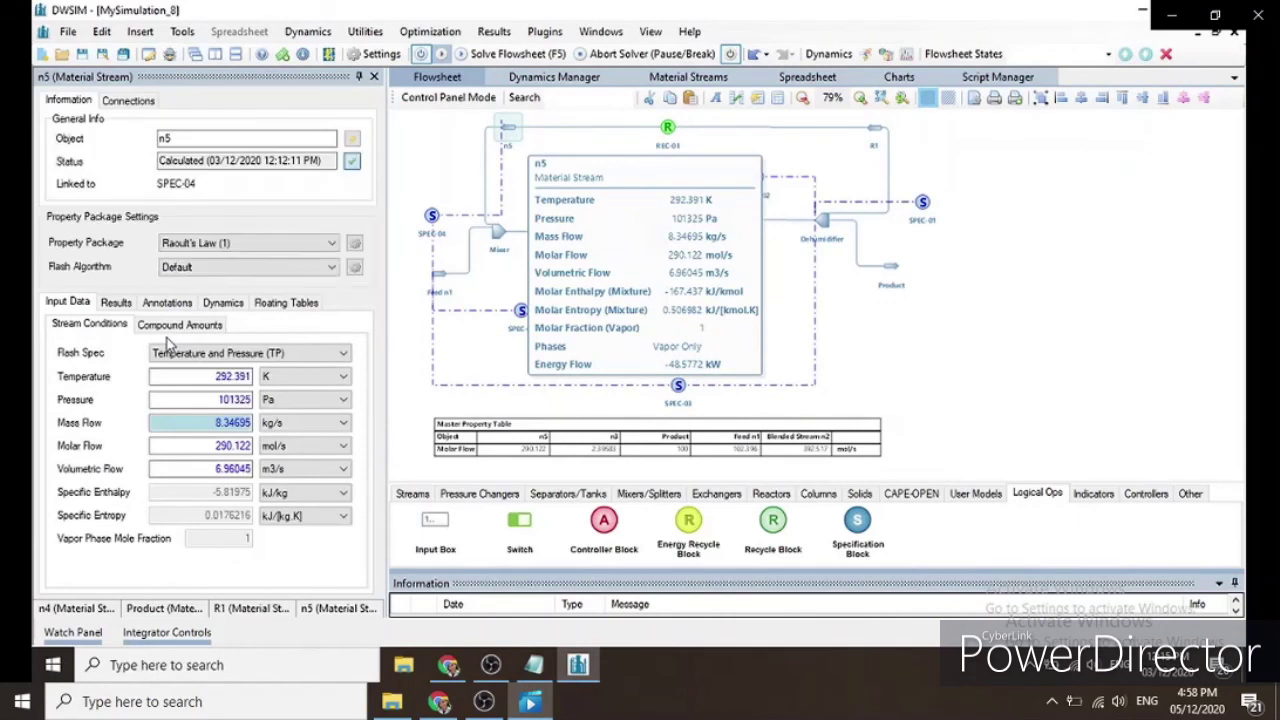
pyautogui.click(171, 327)
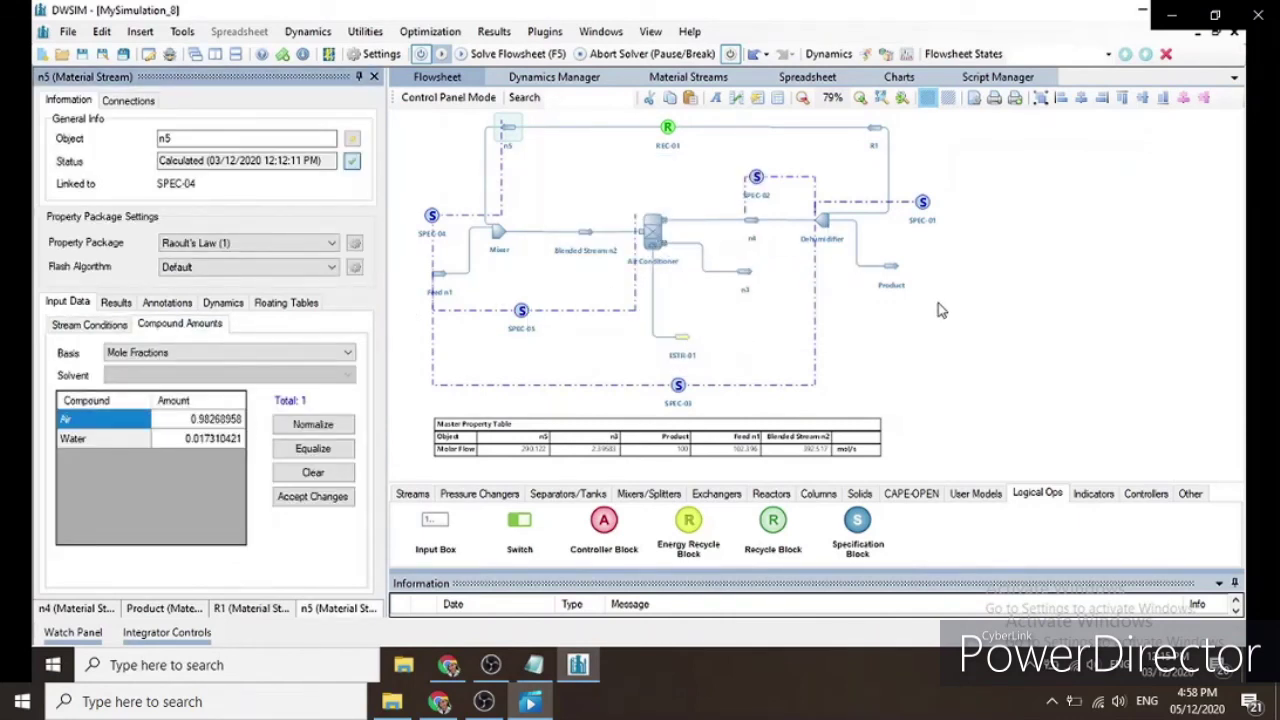
# Step: Compare the stream conditions of Feed n1, n5, Blended Stream n2 and n3
pyautogui.click(446, 277)
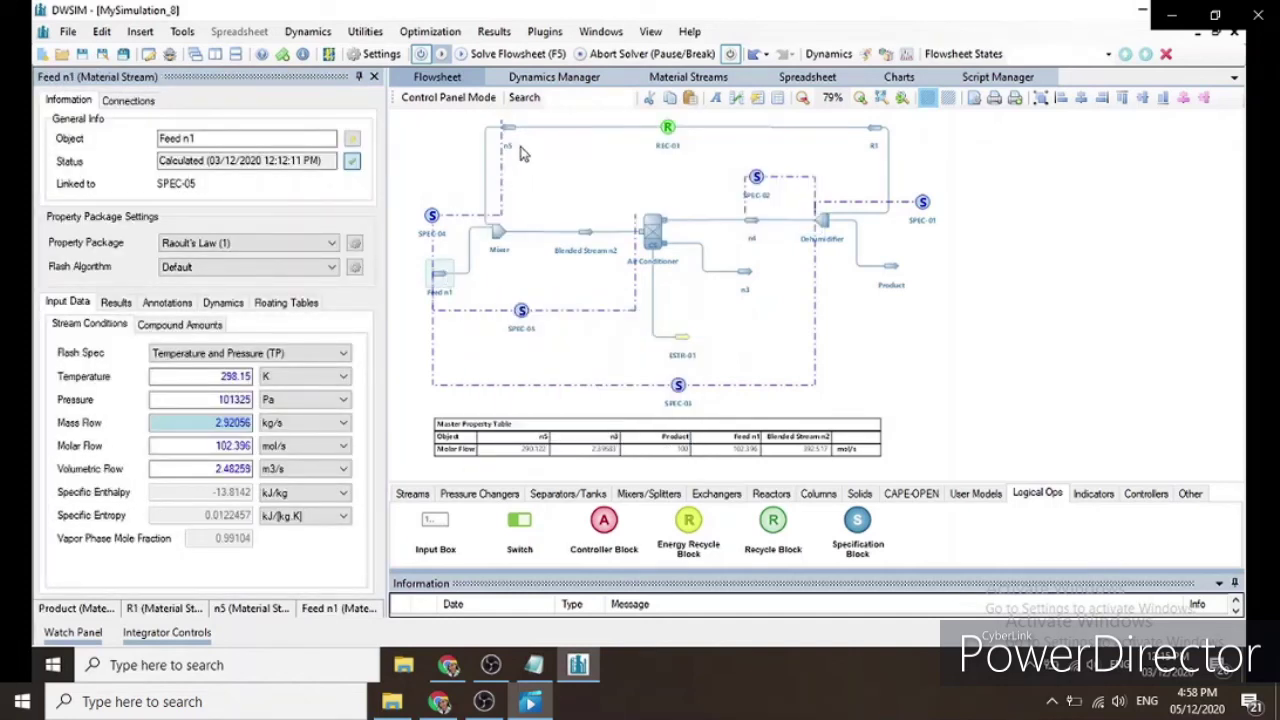
pyautogui.click(508, 135)
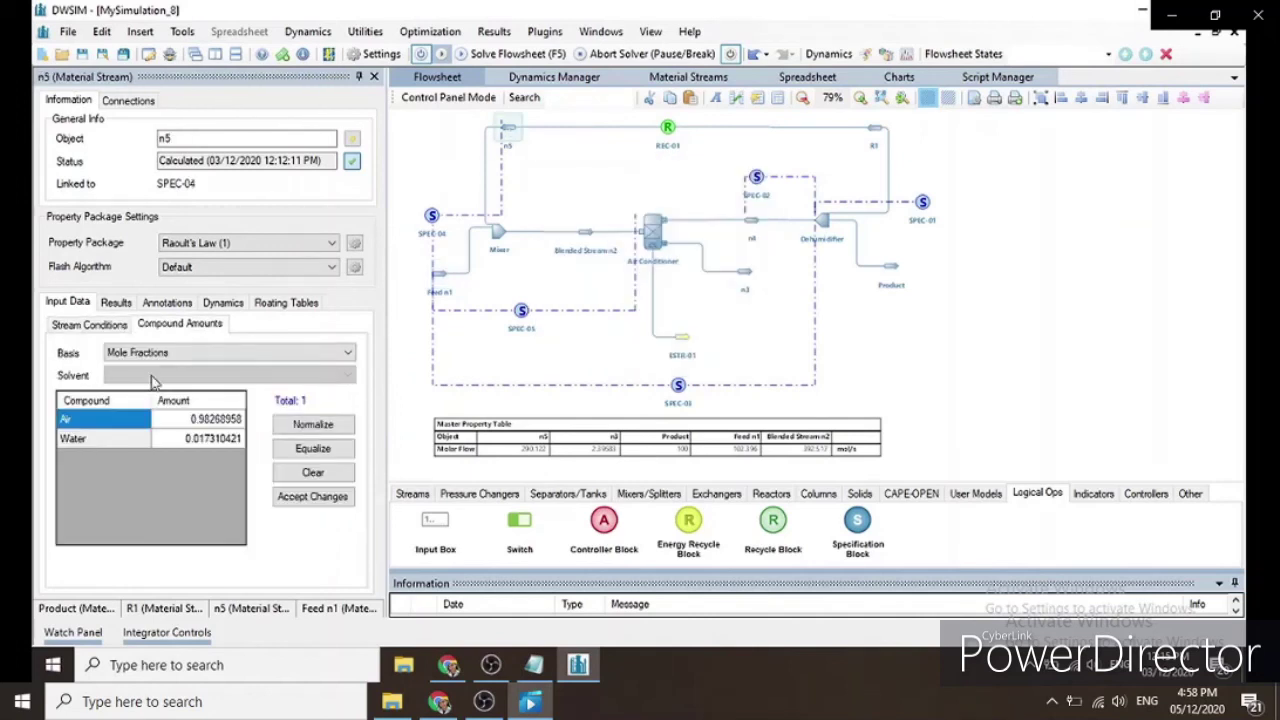
pyautogui.click(108, 329)
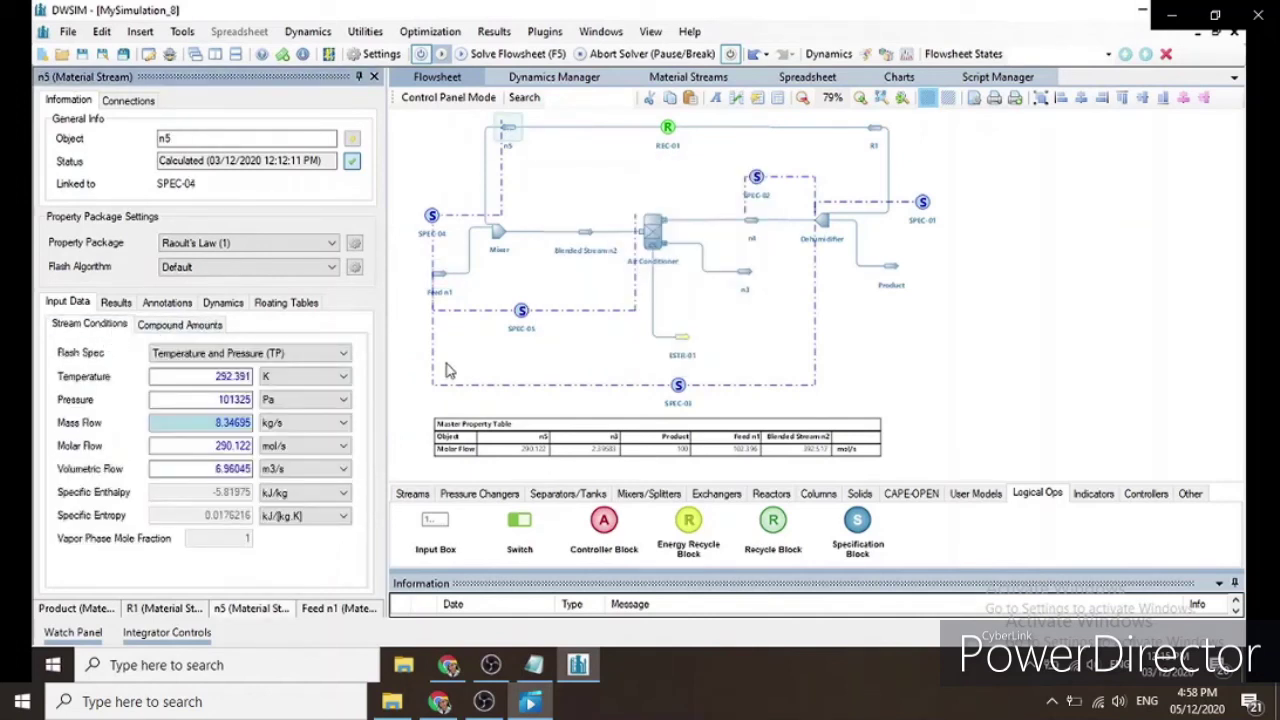
pyautogui.click(585, 234)
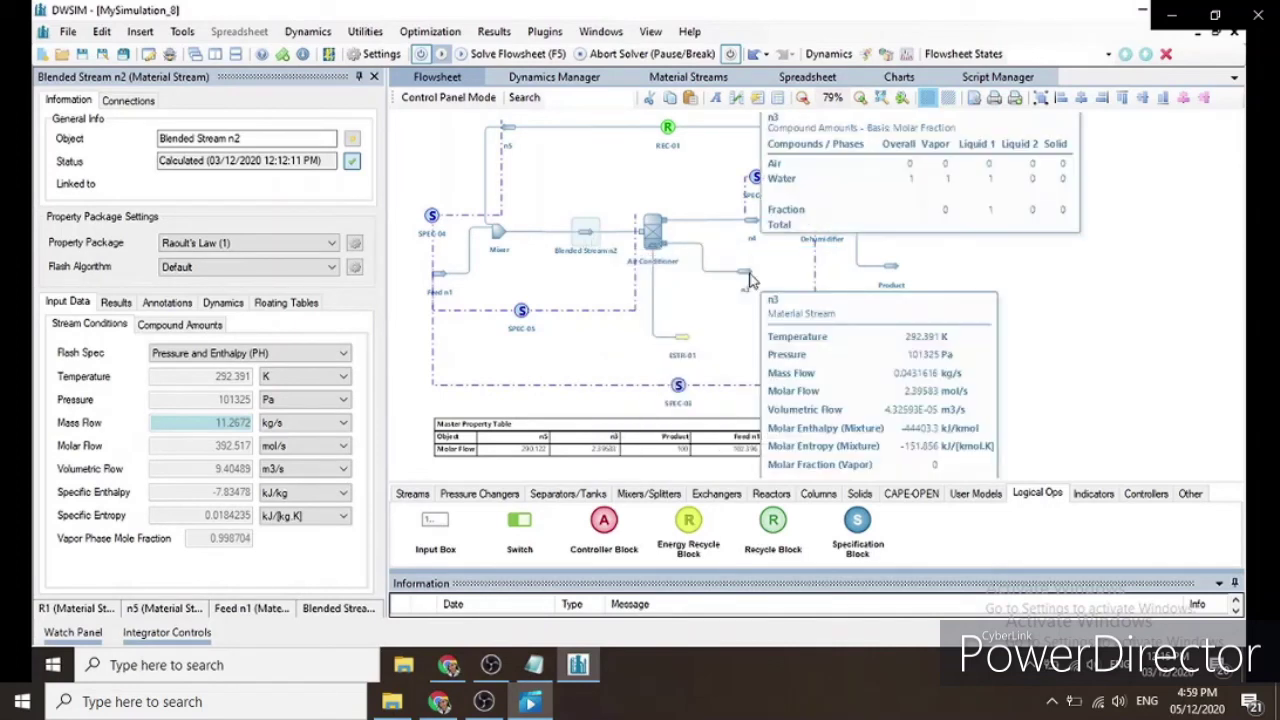
pyautogui.click(750, 276)
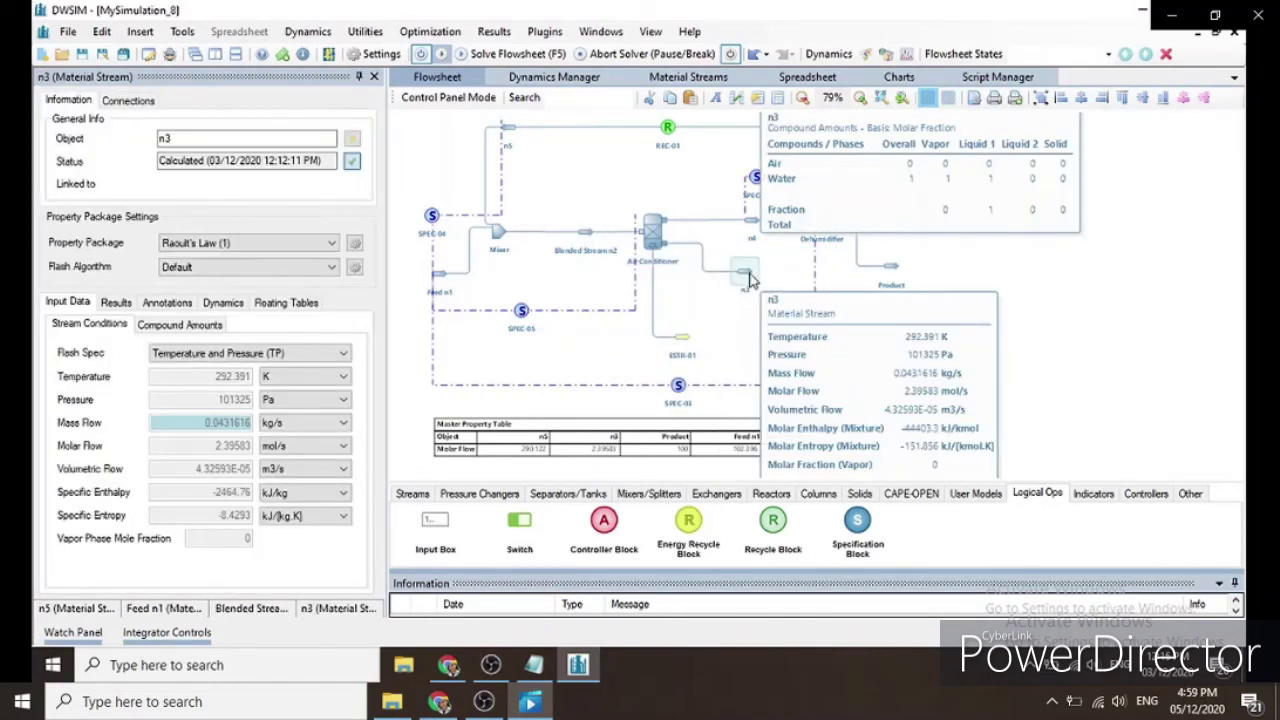